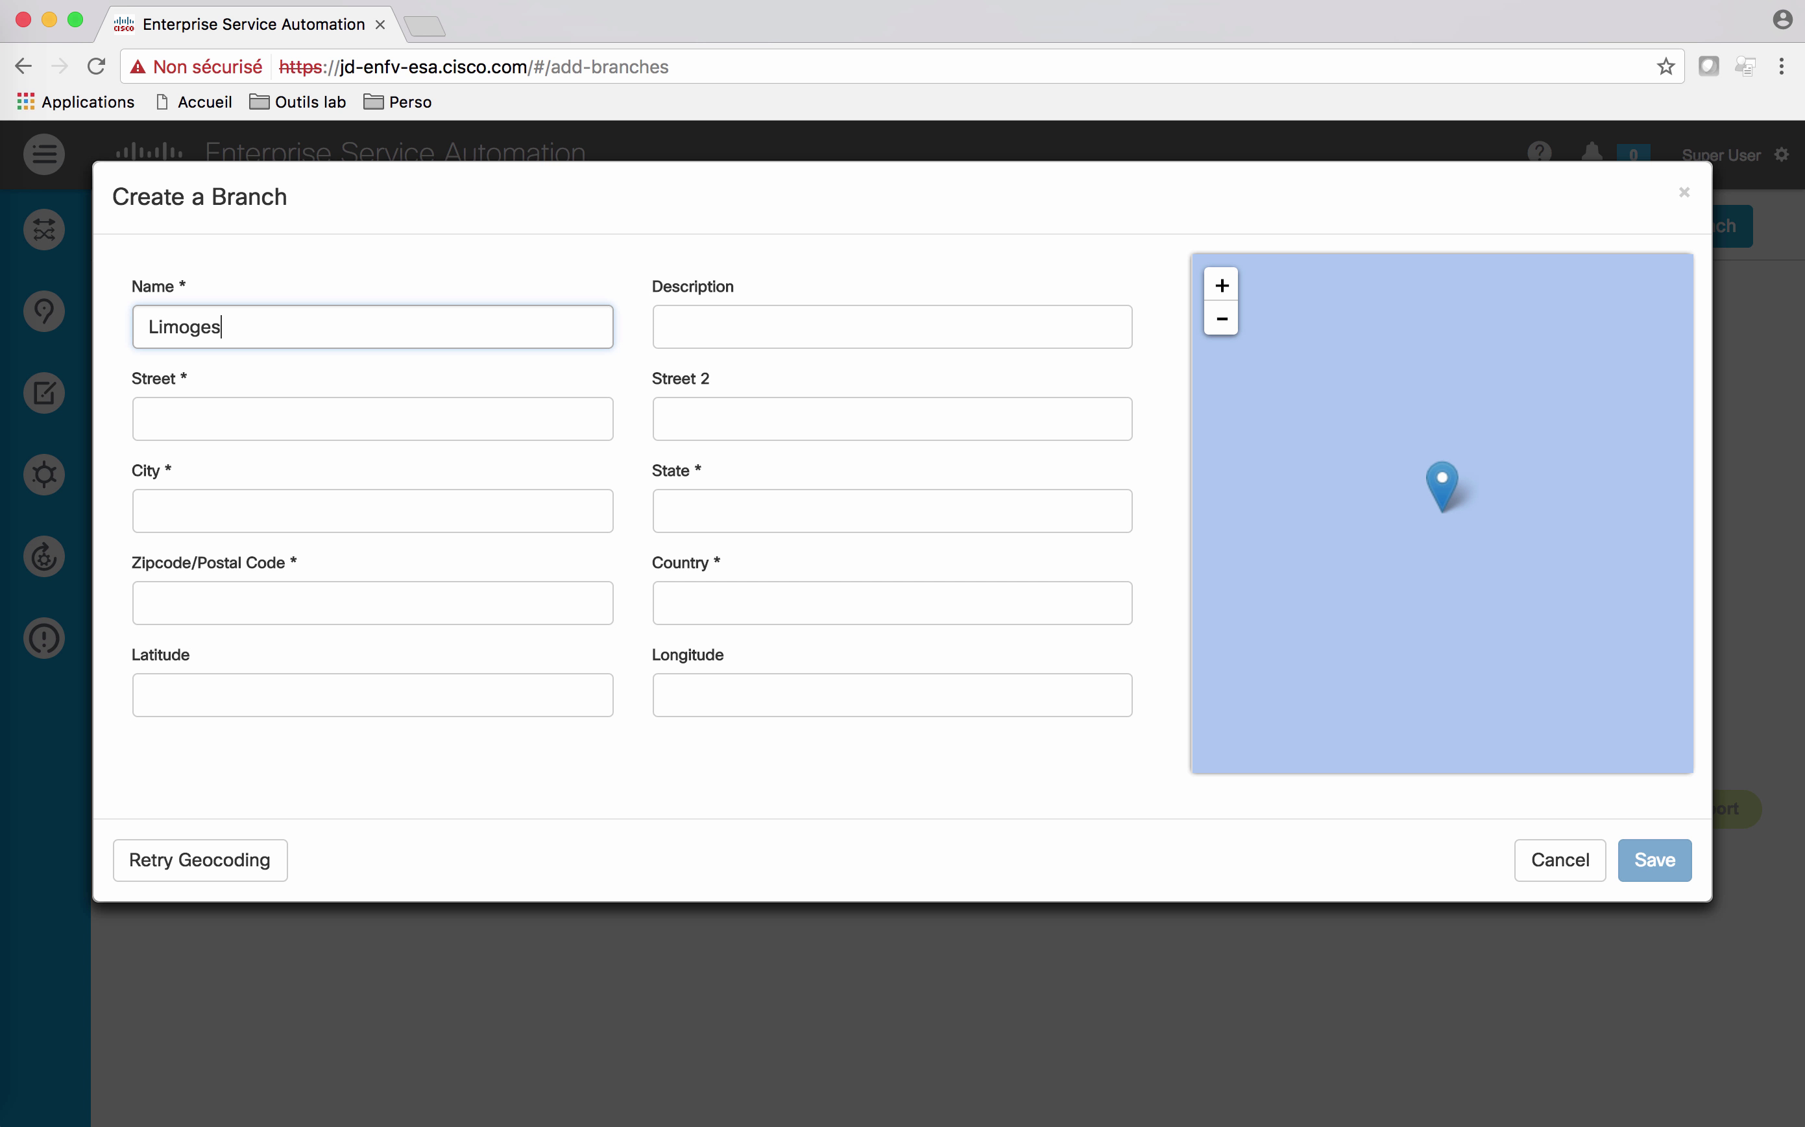
Step: Paste the branch's street address and enter Limoges as the city
{"action": "key", "text": "Tab"}
{"action": "key", "text": "Tab"}
{"action": "type", "text": "9 Place Léon Betoulle"}
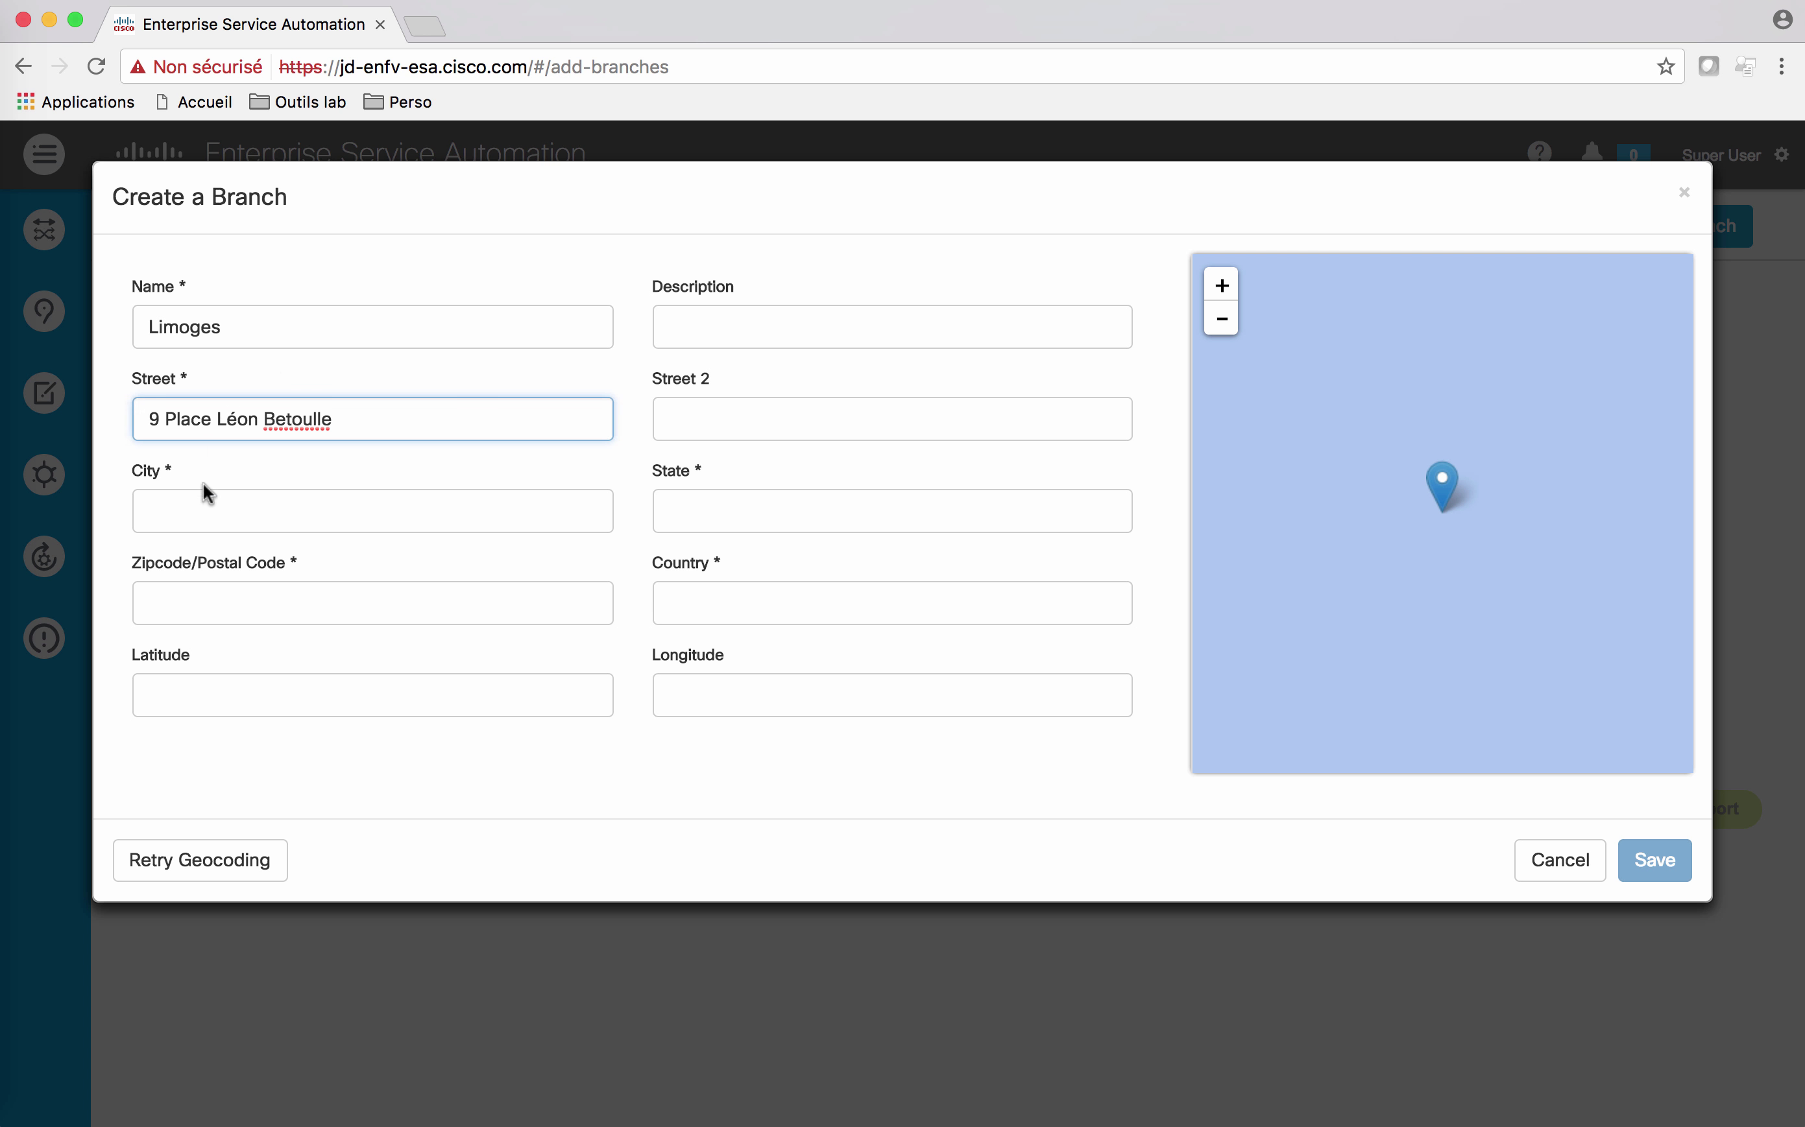
{"action": "left_click", "coordinate": [214, 494]}
{"action": "type", "text": "Limoges"}
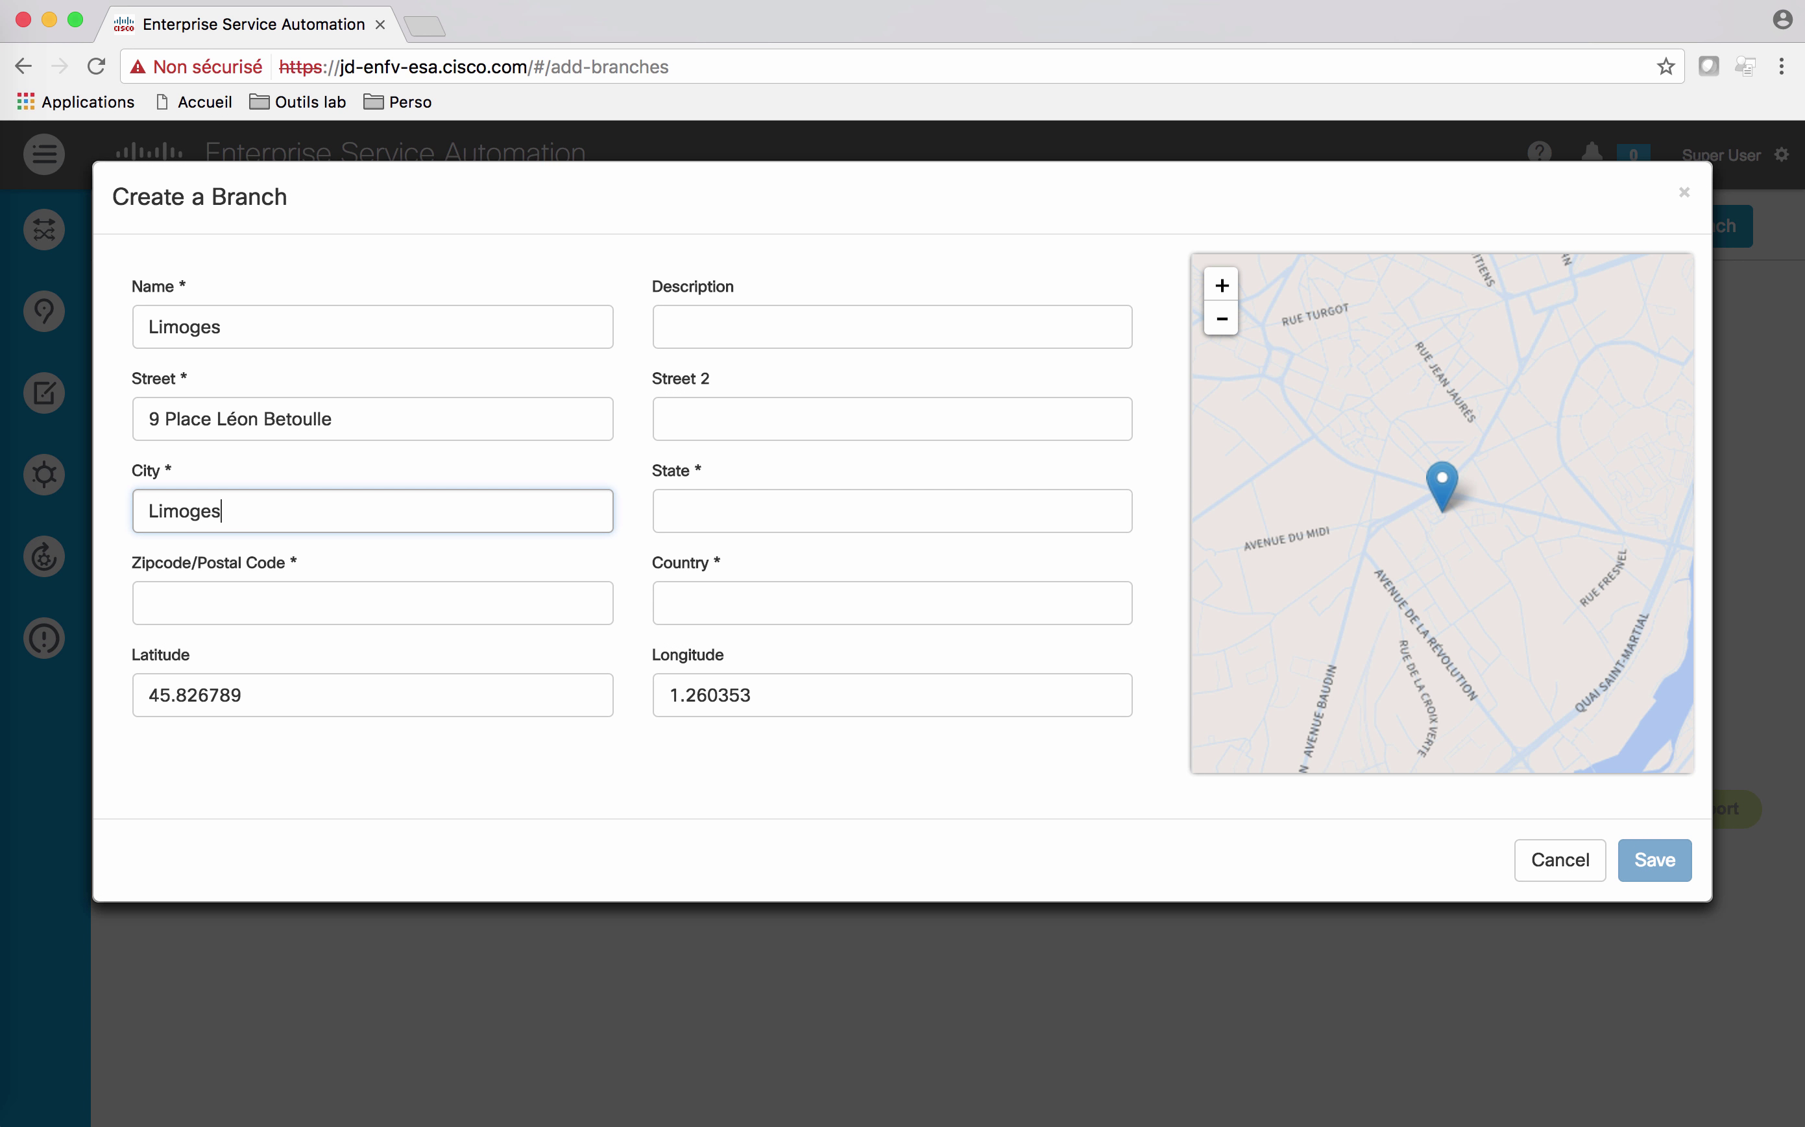
{"action": "left_click", "coordinate": [209, 605]}
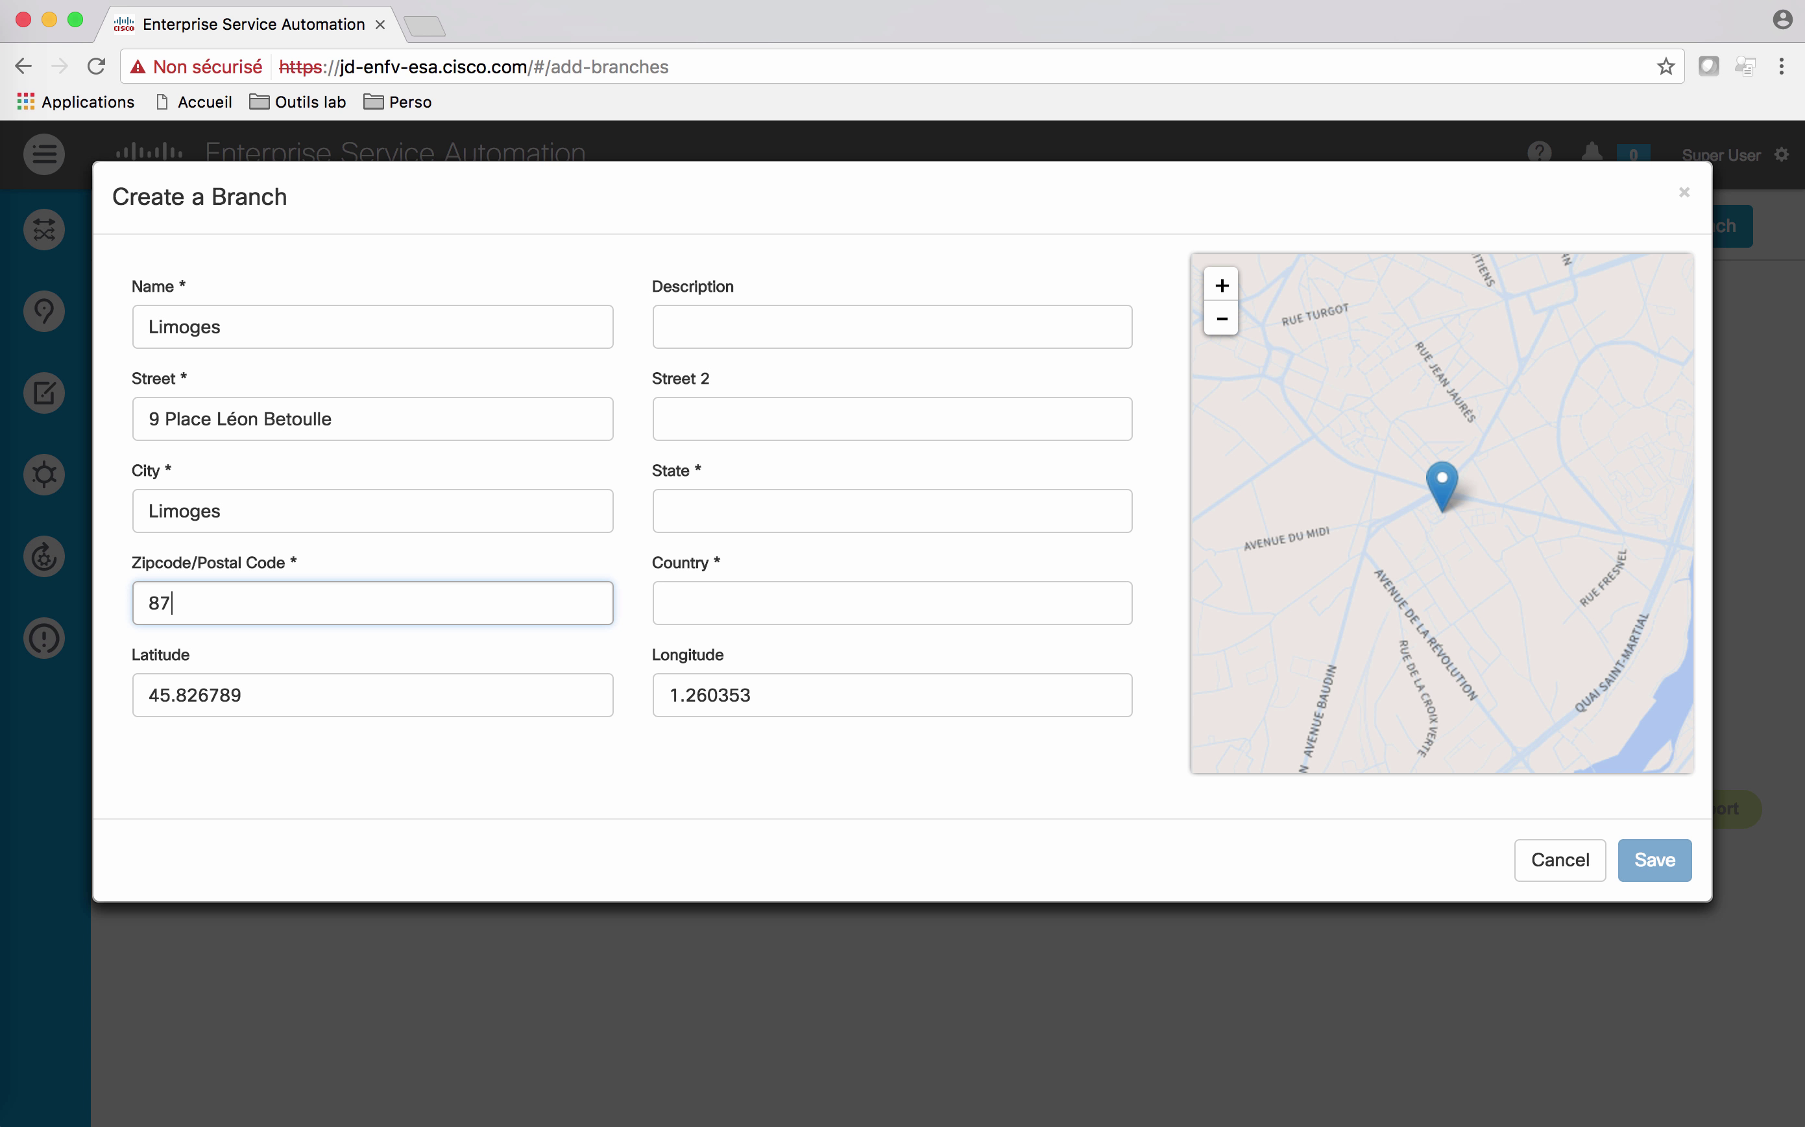
Step: Set the country to France and the state to N/A, then save the branch
{"action": "left_click", "coordinate": [657, 600]}
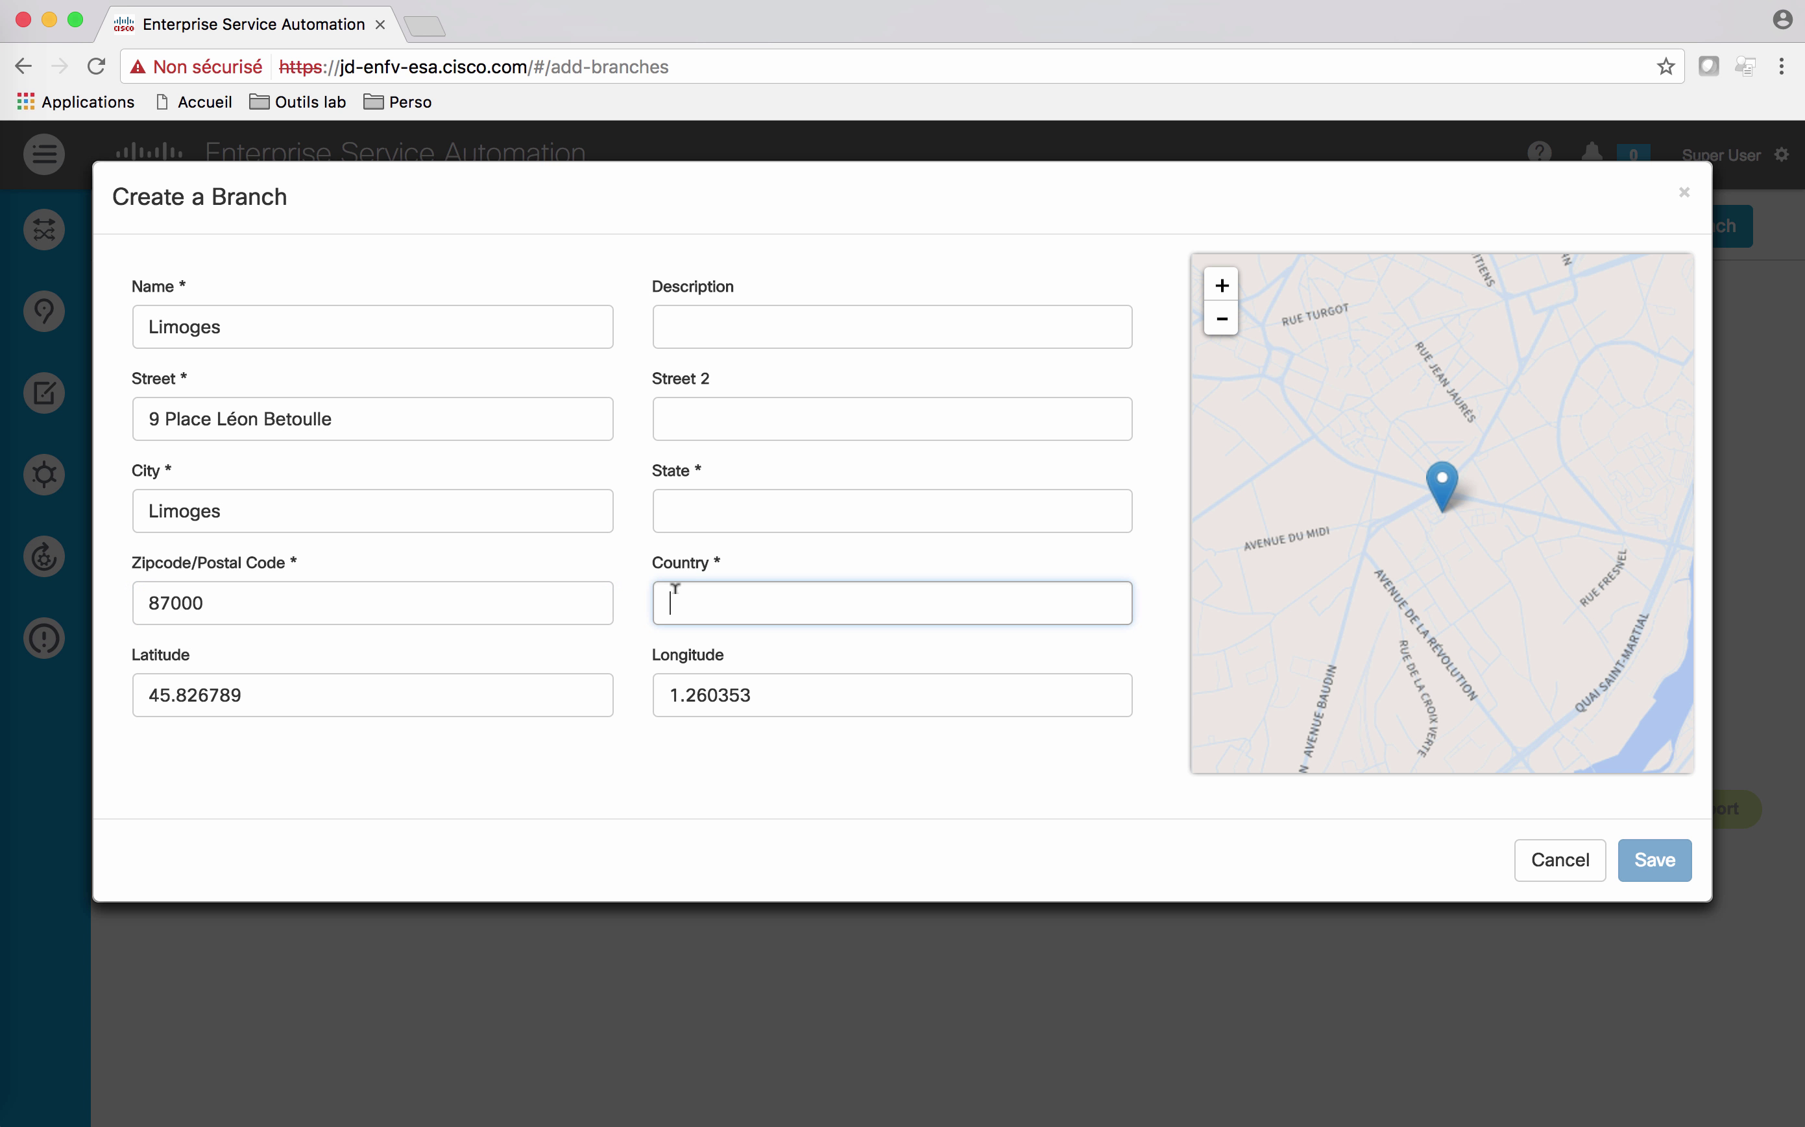
{"action": "type", "text": "France"}
{"action": "left_click", "coordinate": [768, 486]}
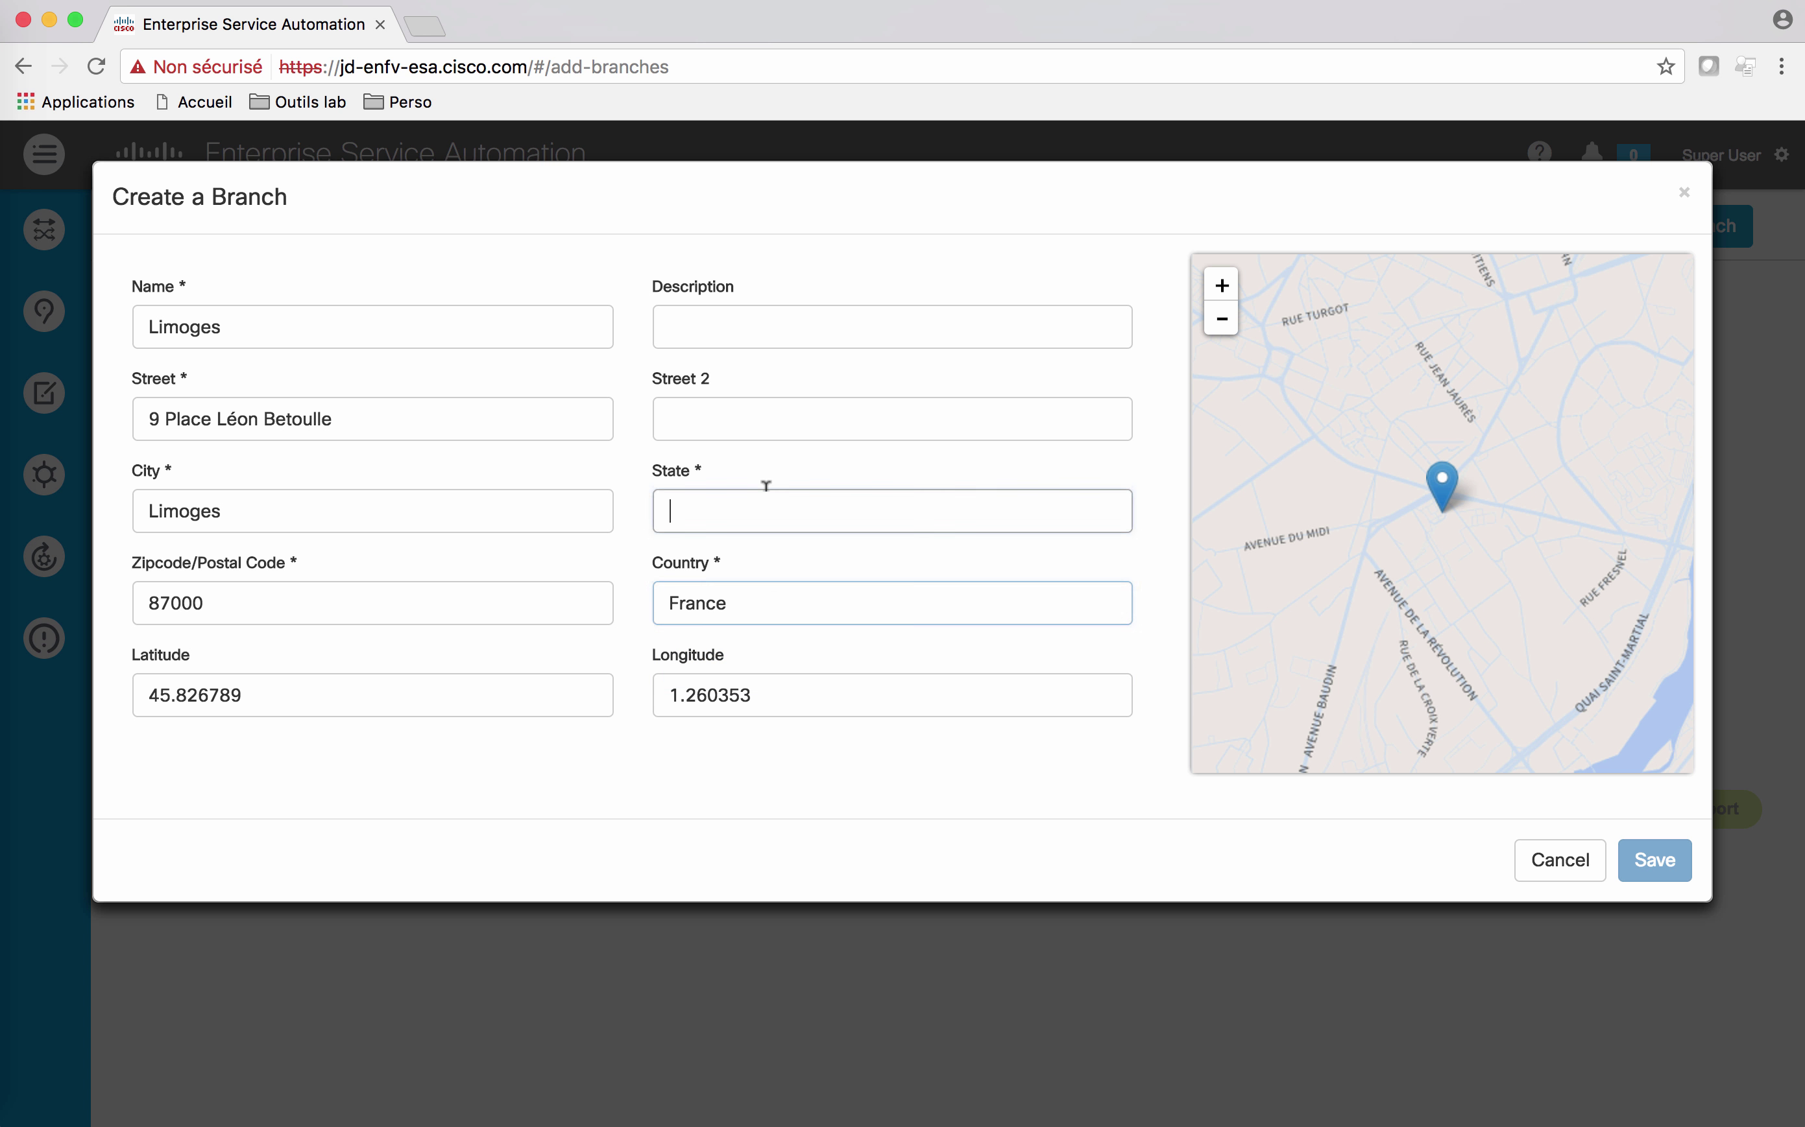
{"action": "type", "text": "N/A"}
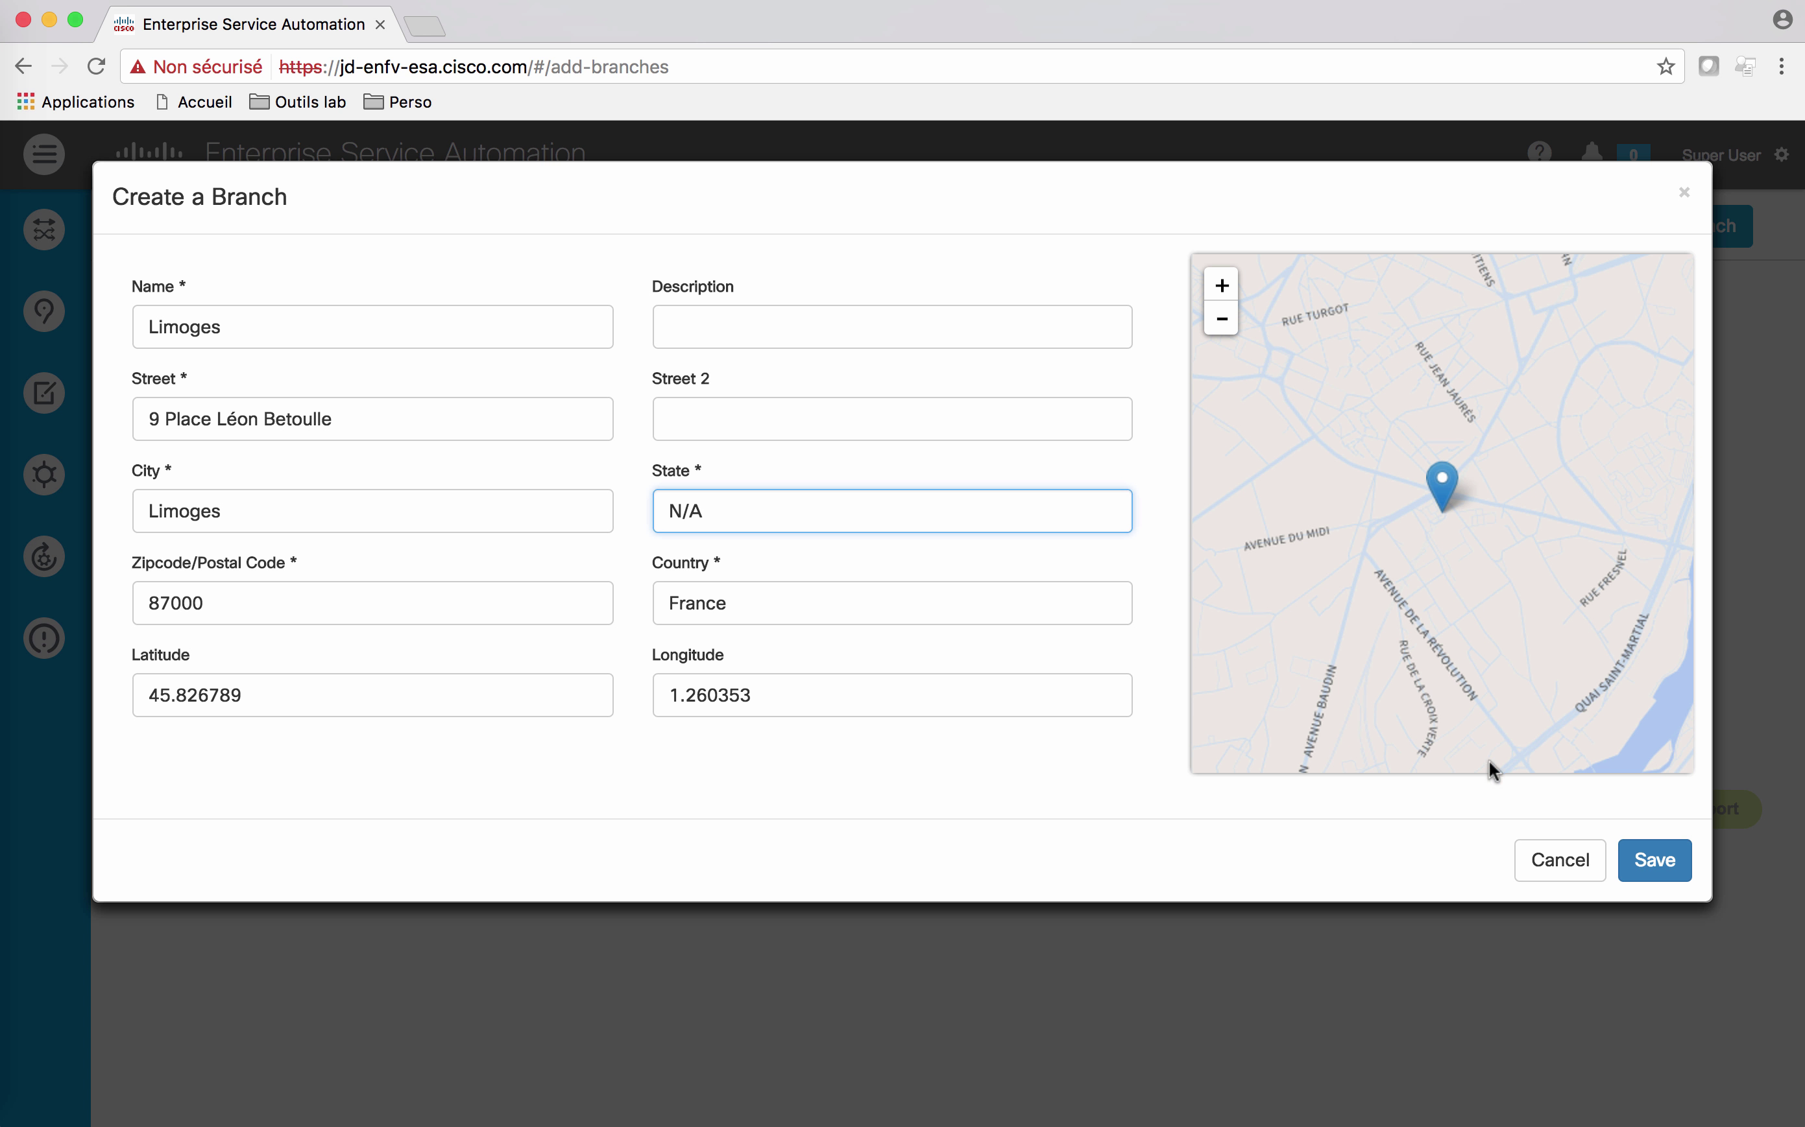
{"action": "left_click", "coordinate": [1656, 867]}
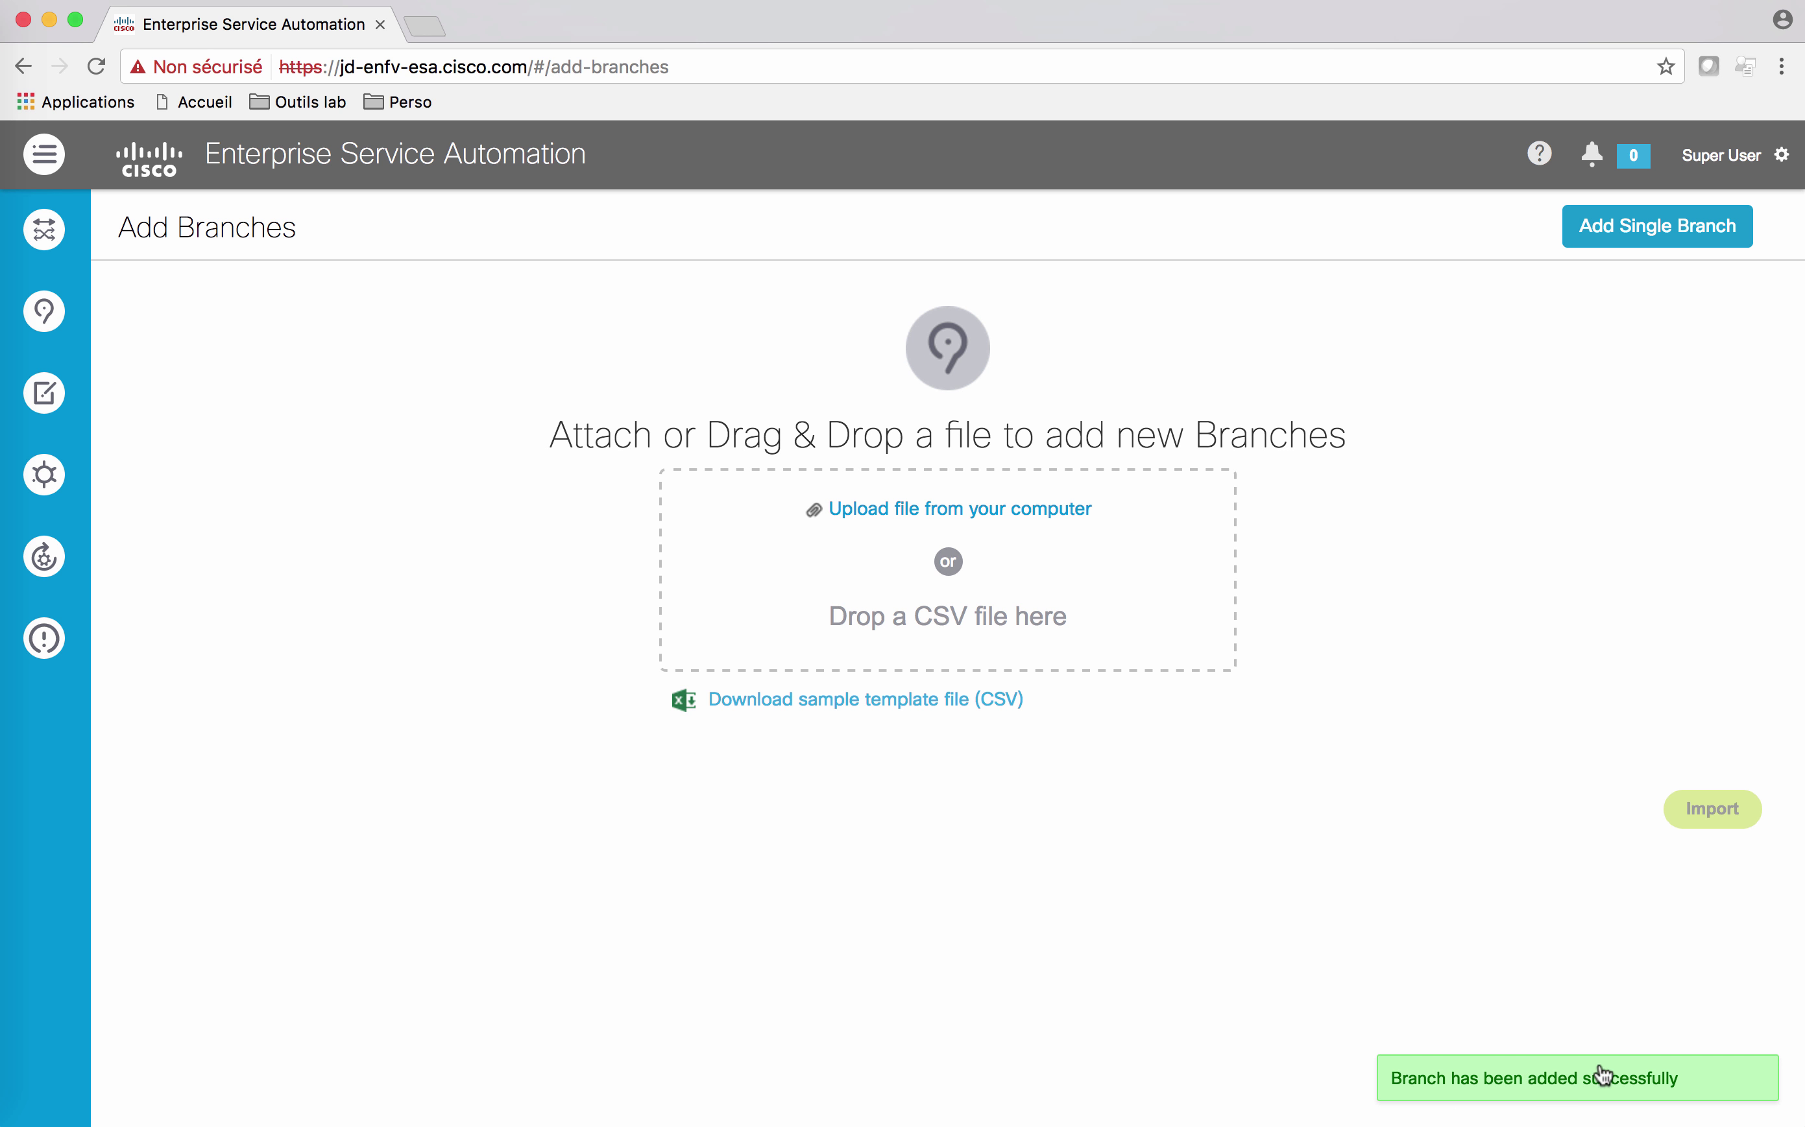
Step: Inspect the Limoges pin on the branches map, then go back to the home dashboard
{"action": "mouse_move", "coordinate": [44, 311]}
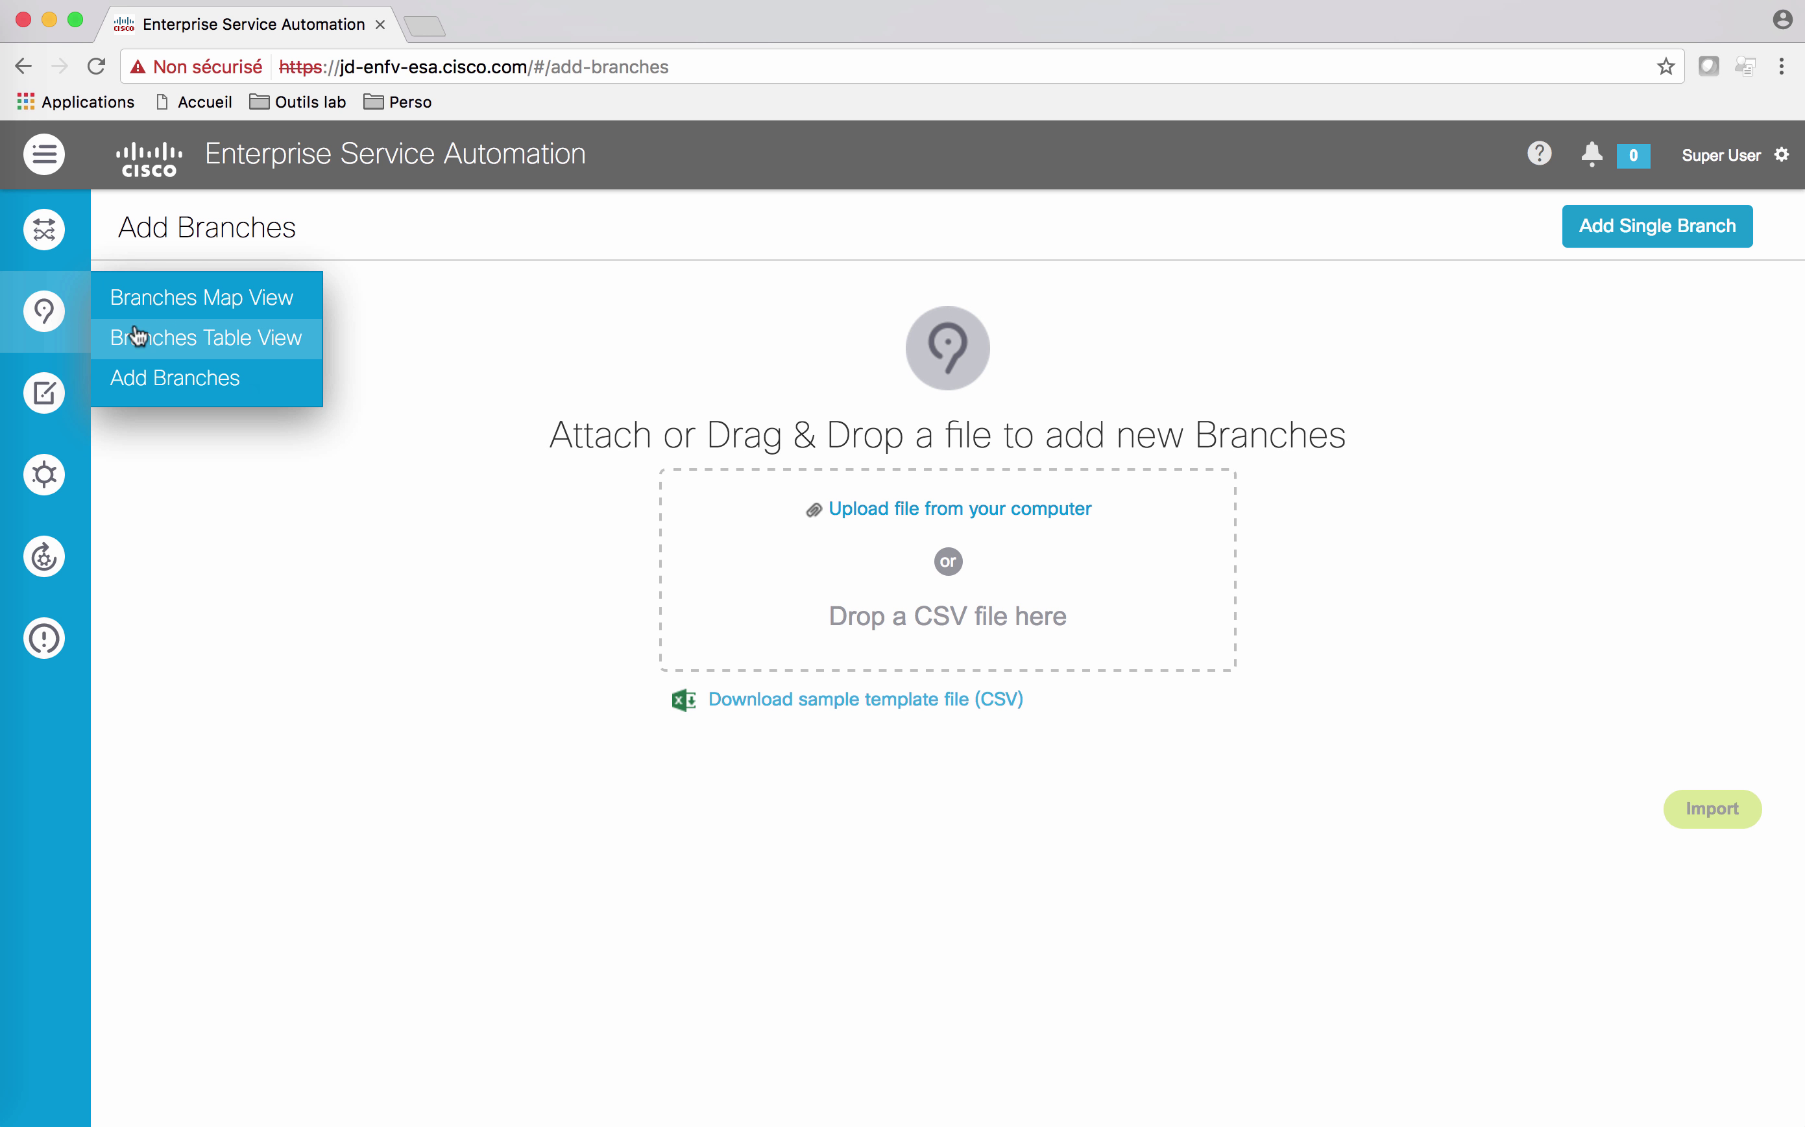
{"action": "left_click", "coordinate": [209, 297]}
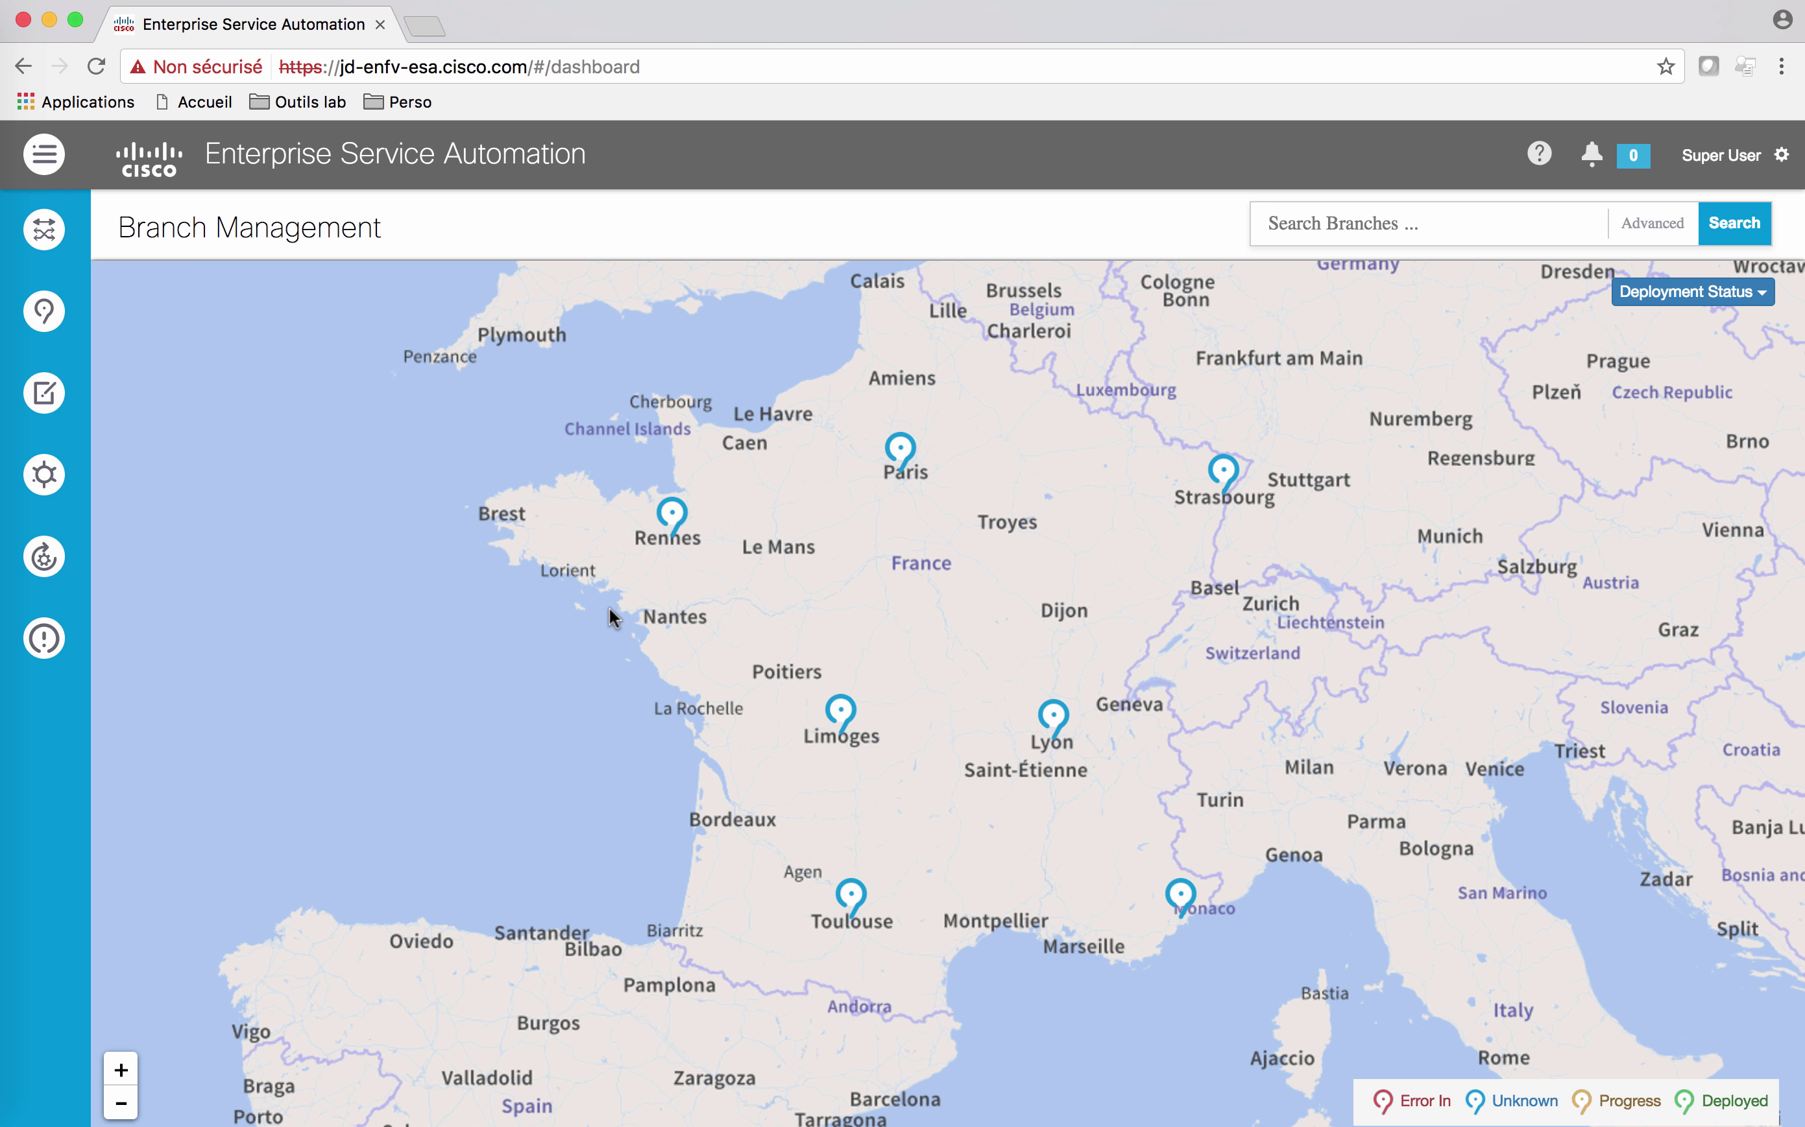
{"action": "left_click", "coordinate": [846, 715]}
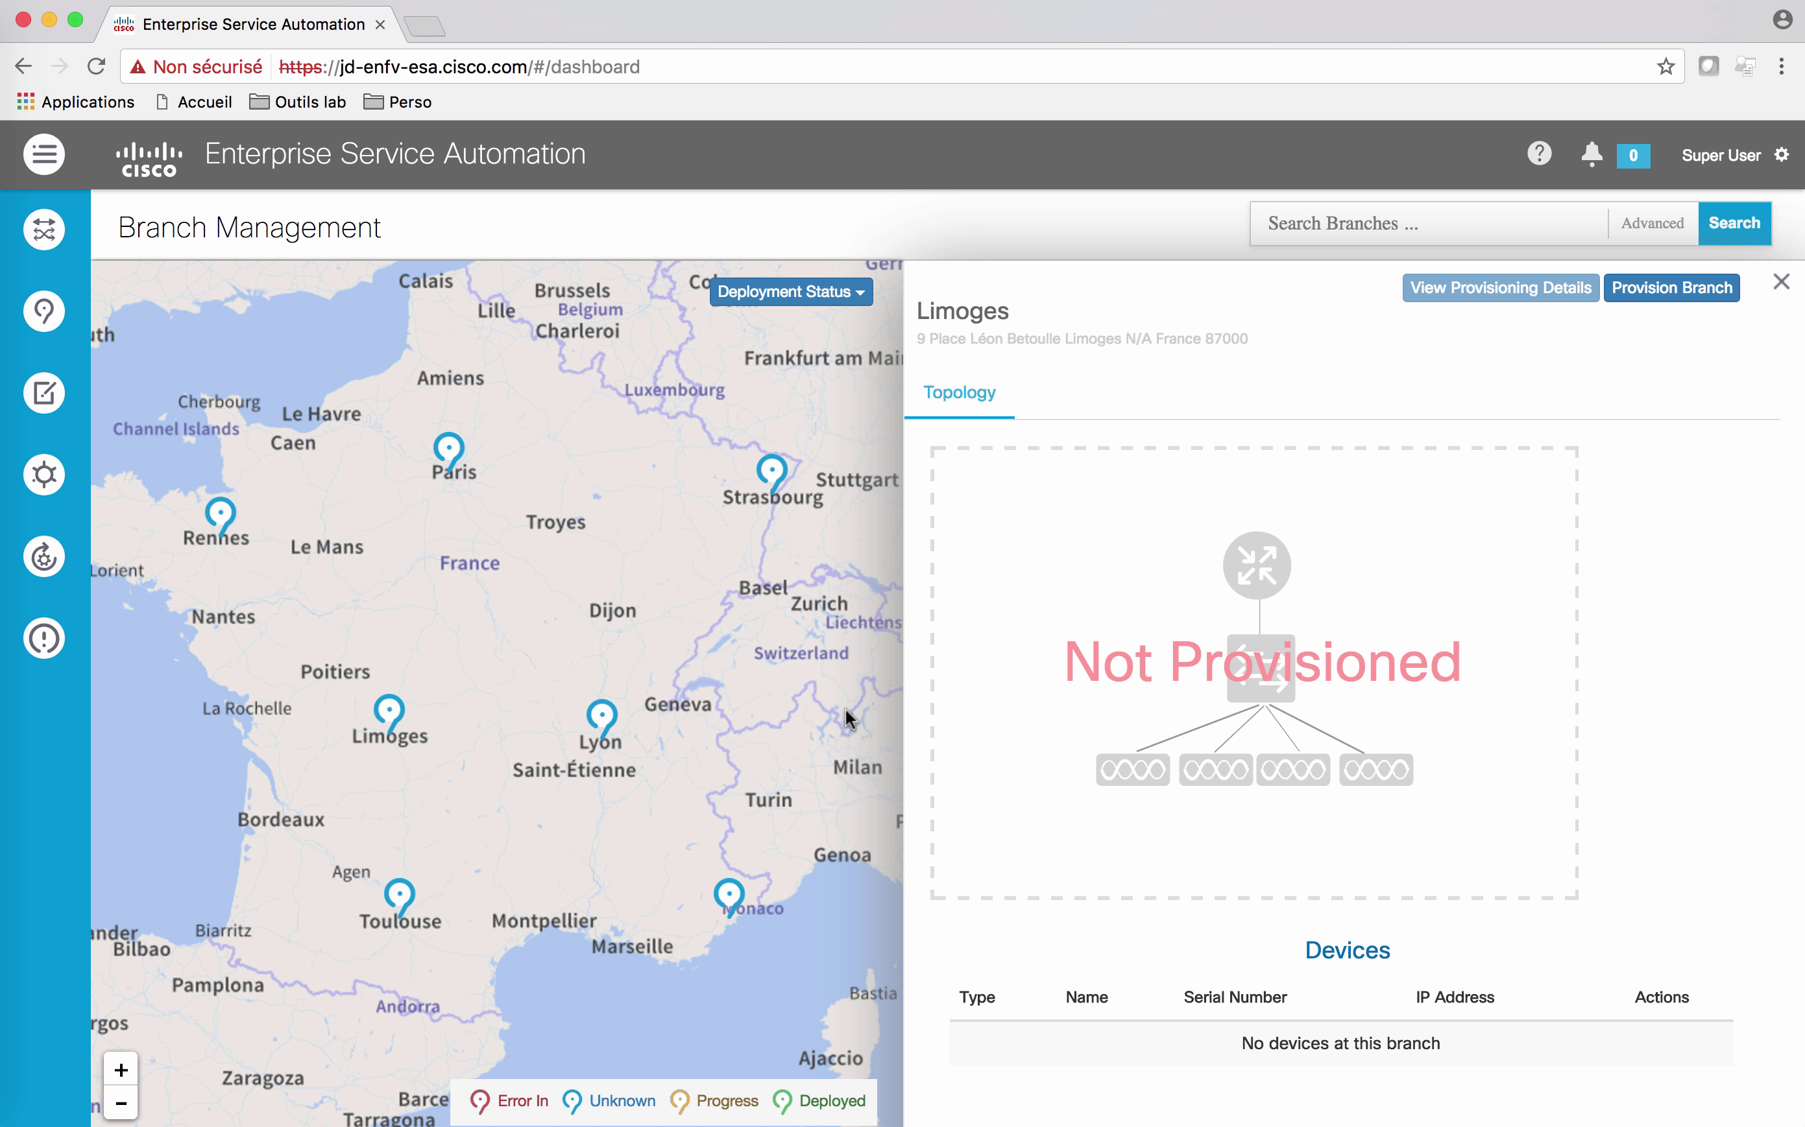
{"action": "left_click", "coordinate": [1782, 284]}
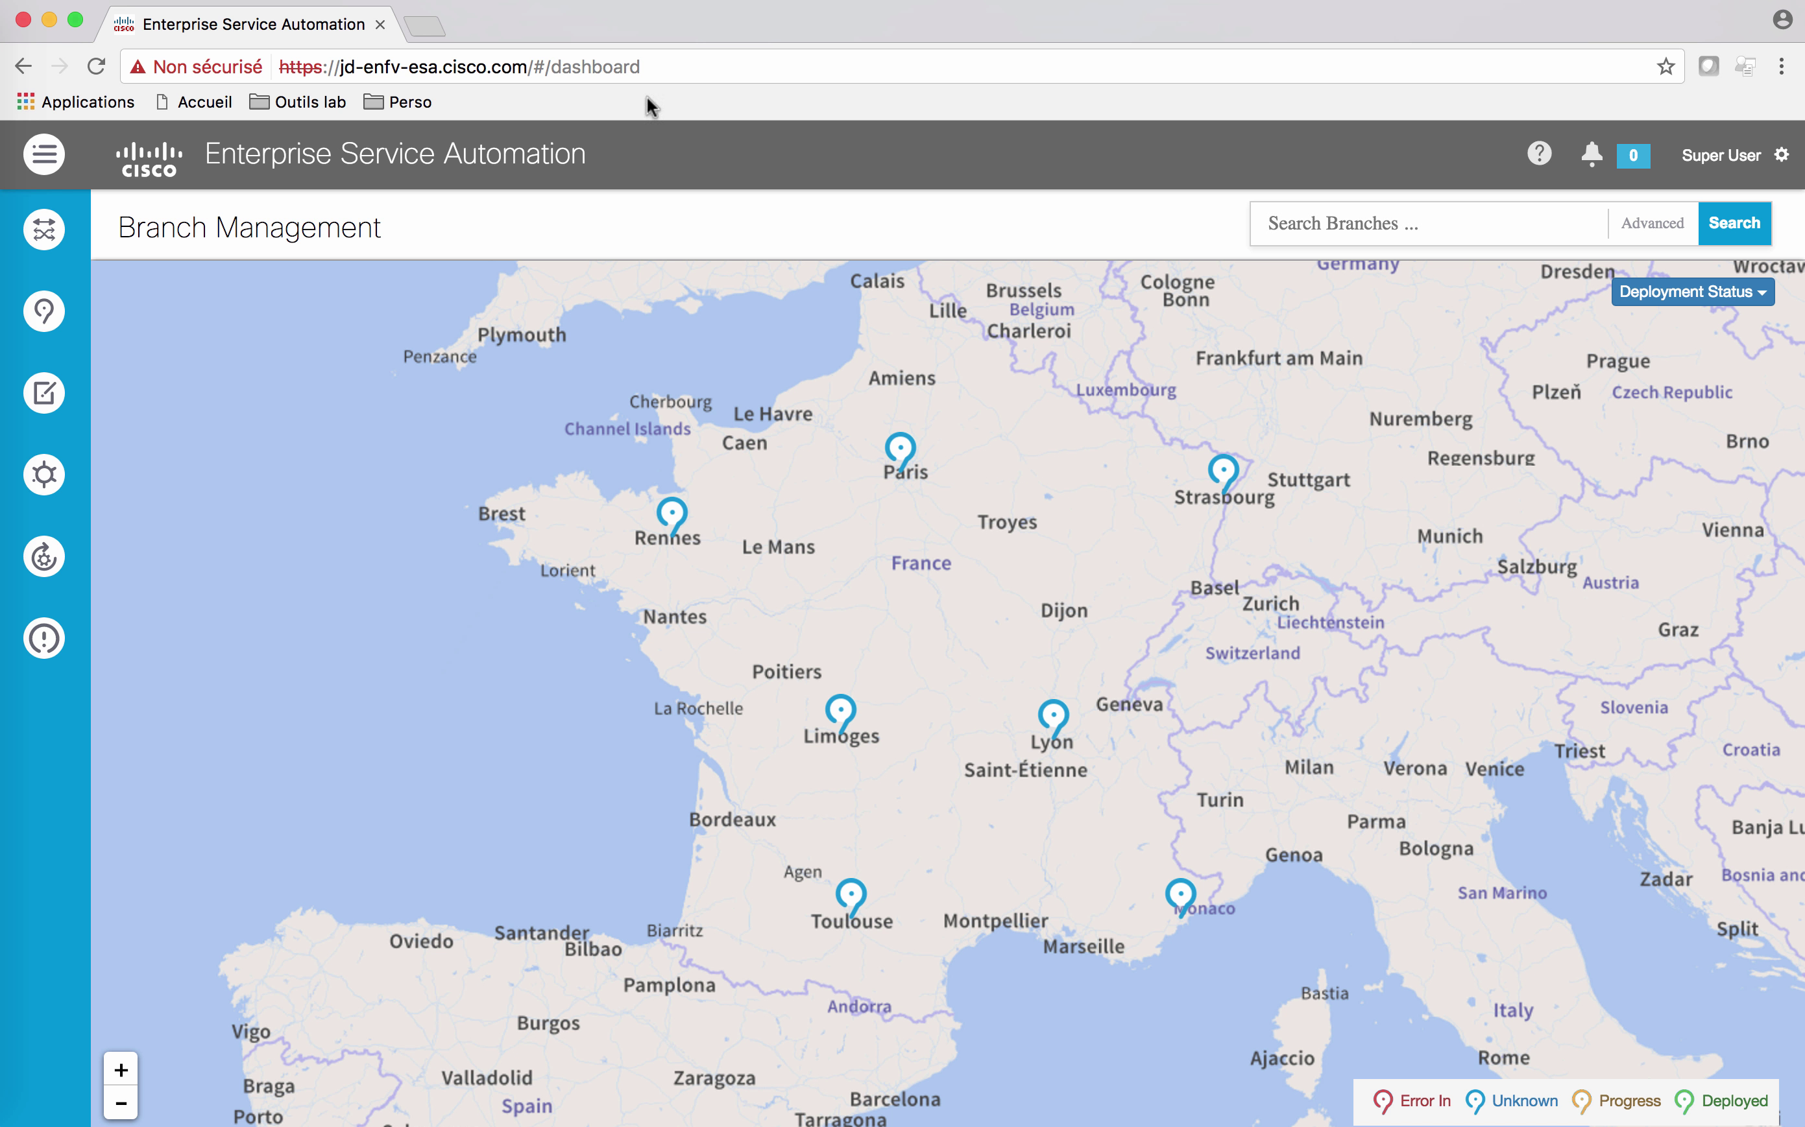
{"action": "left_click", "coordinate": [149, 157]}
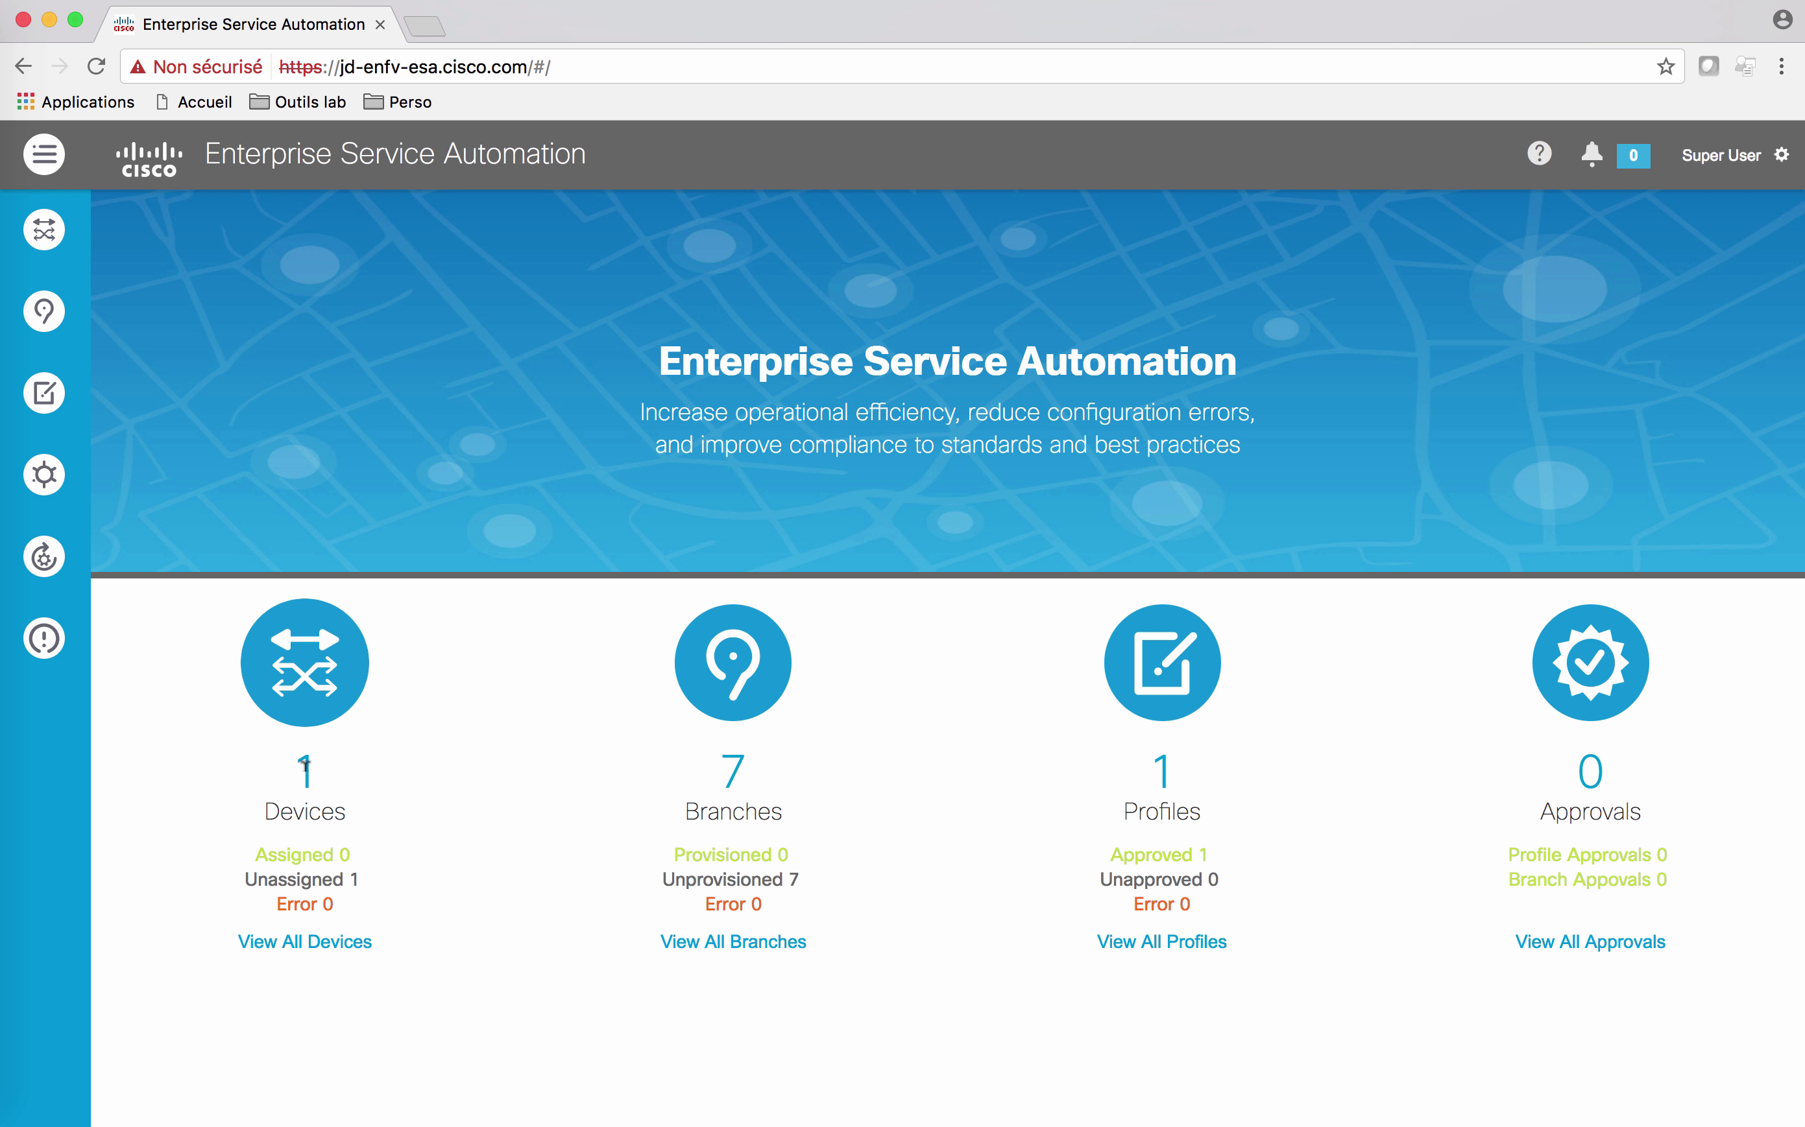
Step: View the existing ENCS device's details in the device list, then go to Add Devices
{"action": "left_click", "coordinate": [299, 946]}
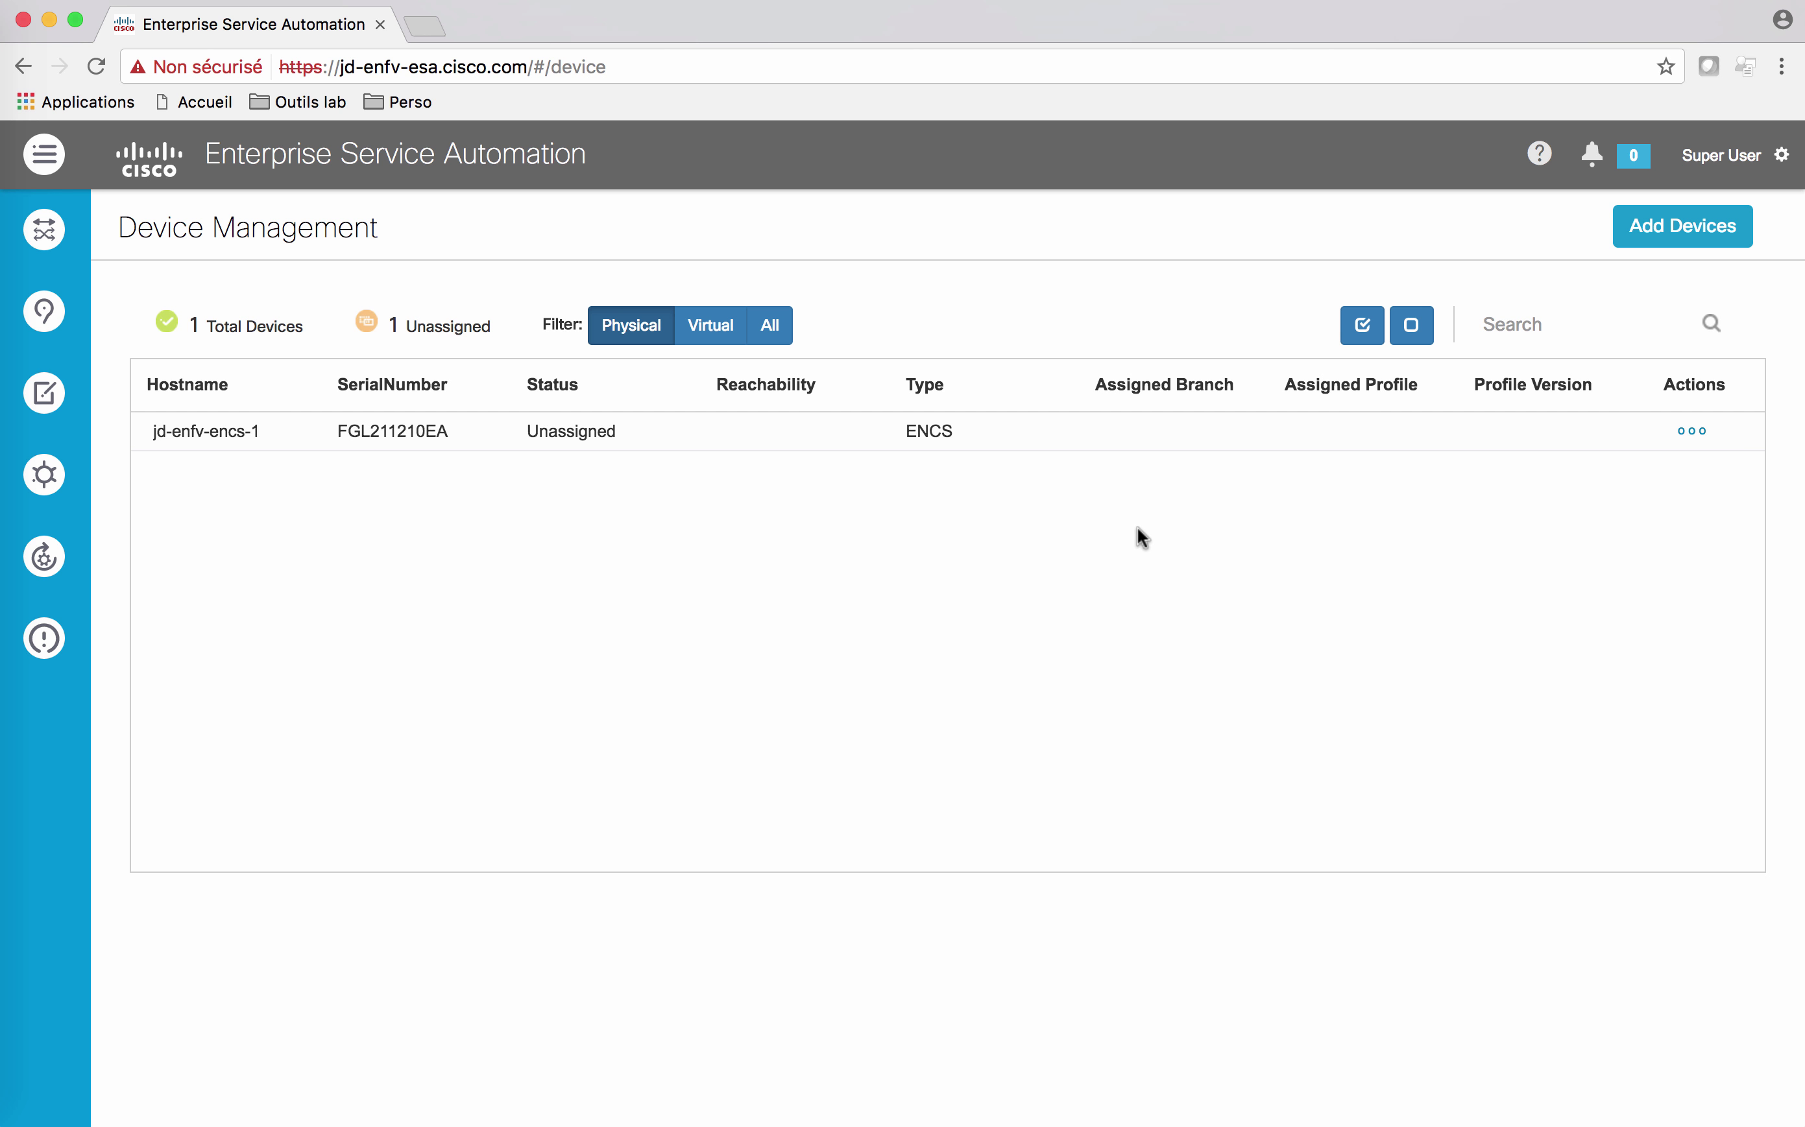
{"action": "left_click", "coordinate": [1703, 432]}
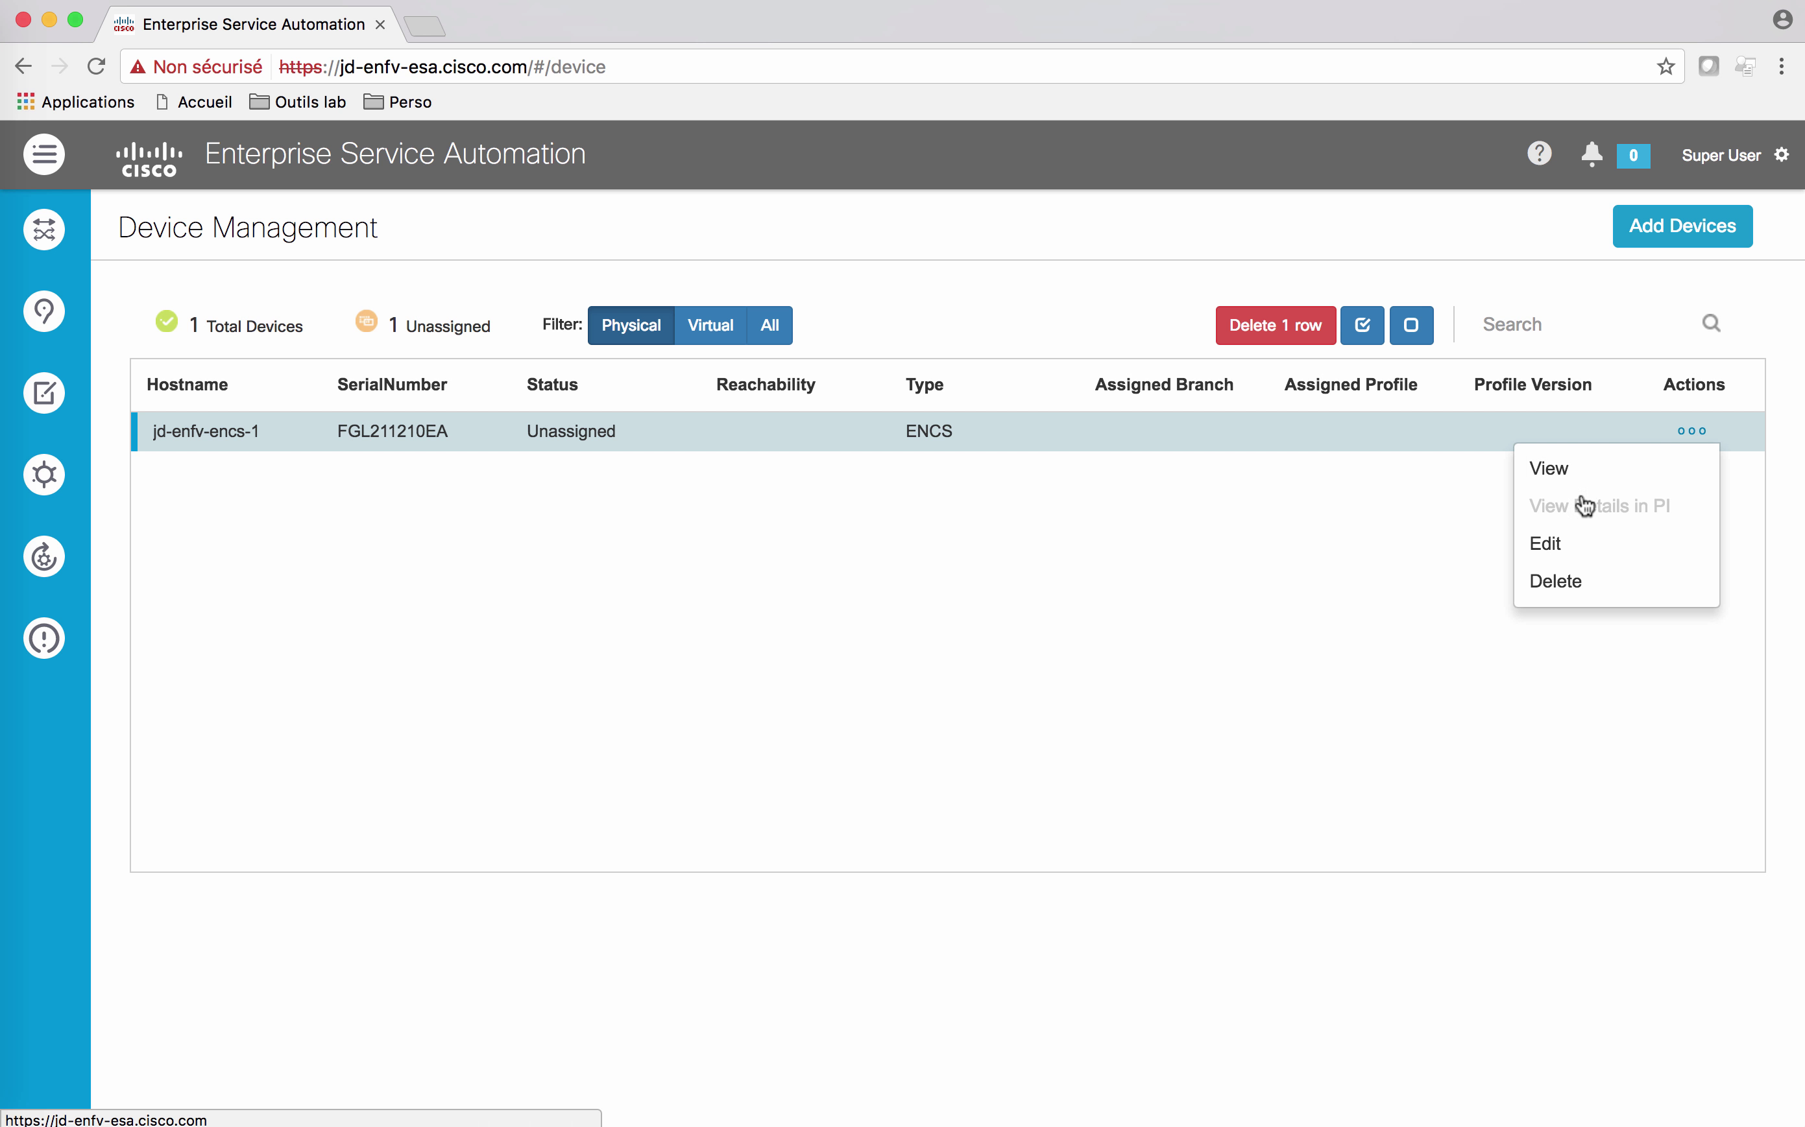
{"action": "left_click", "coordinate": [1562, 471]}
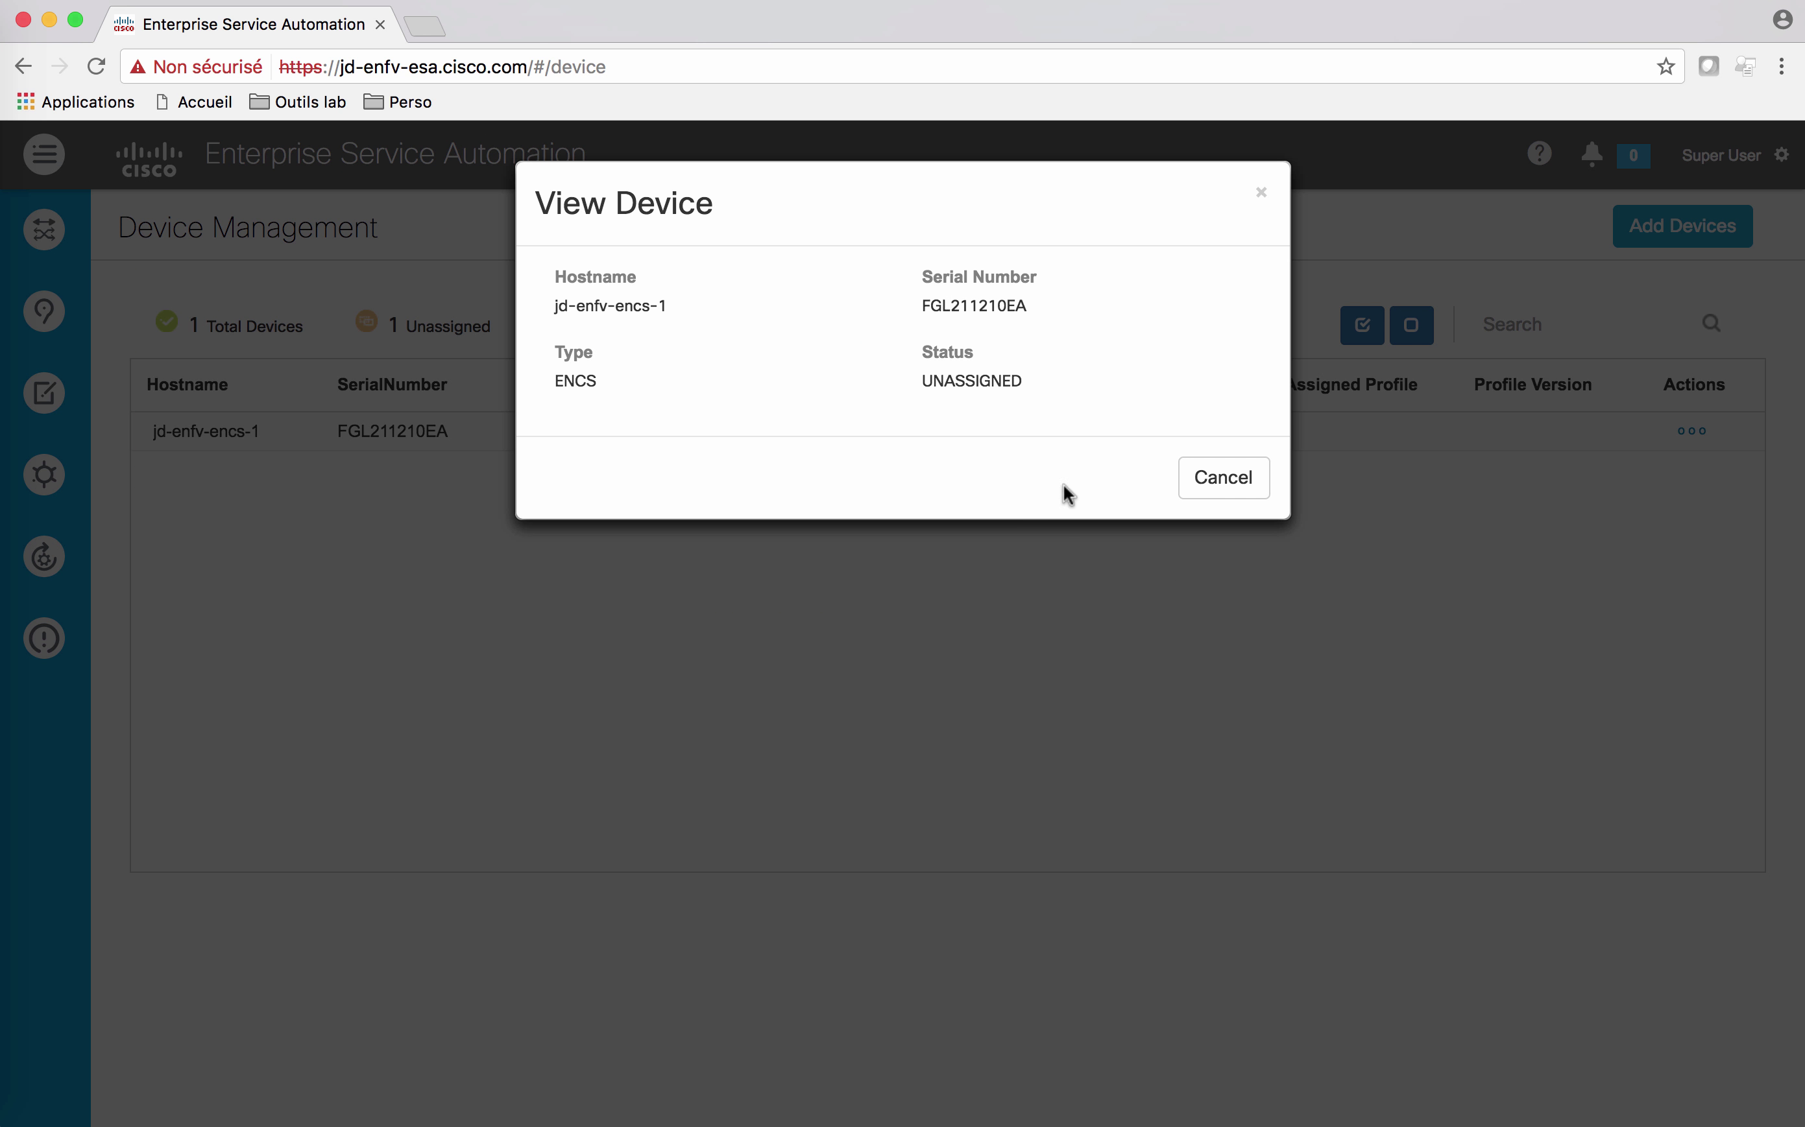
{"action": "left_click", "coordinate": [1208, 471]}
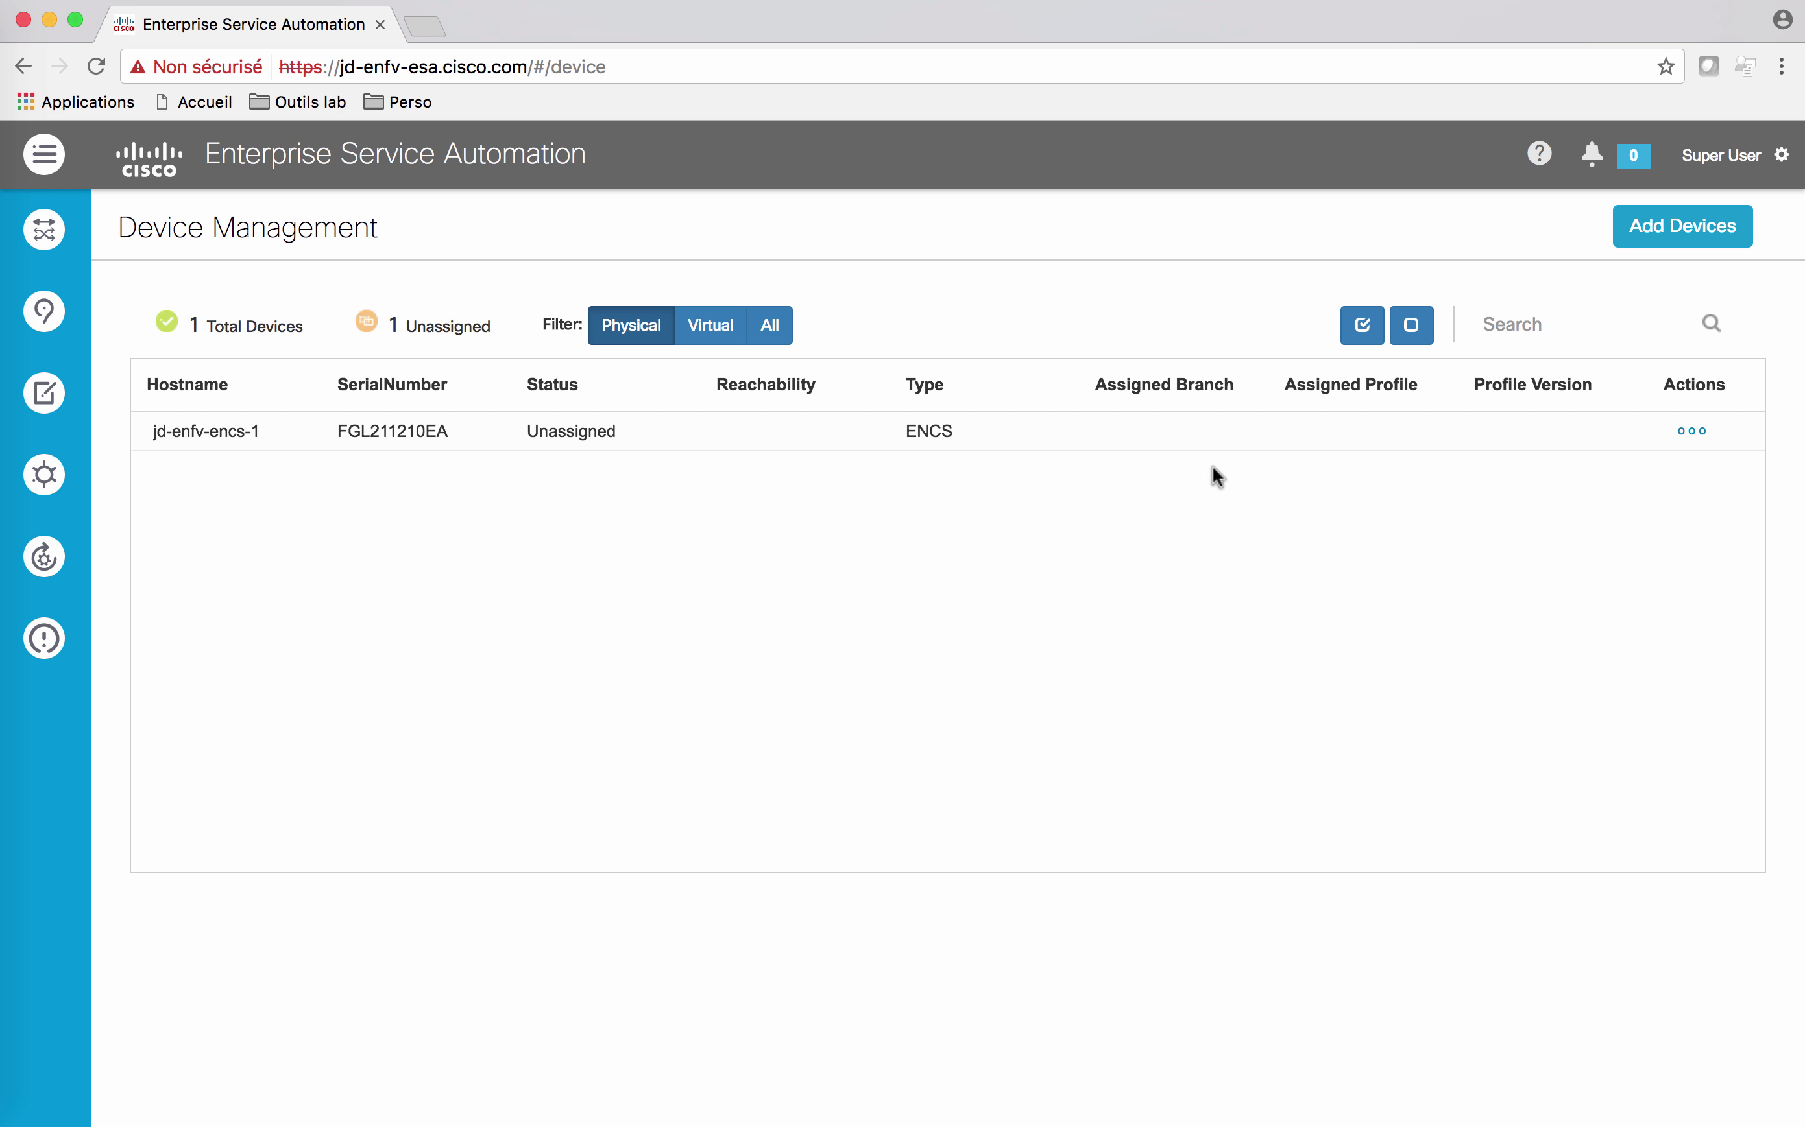
{"action": "left_click", "coordinate": [1665, 226]}
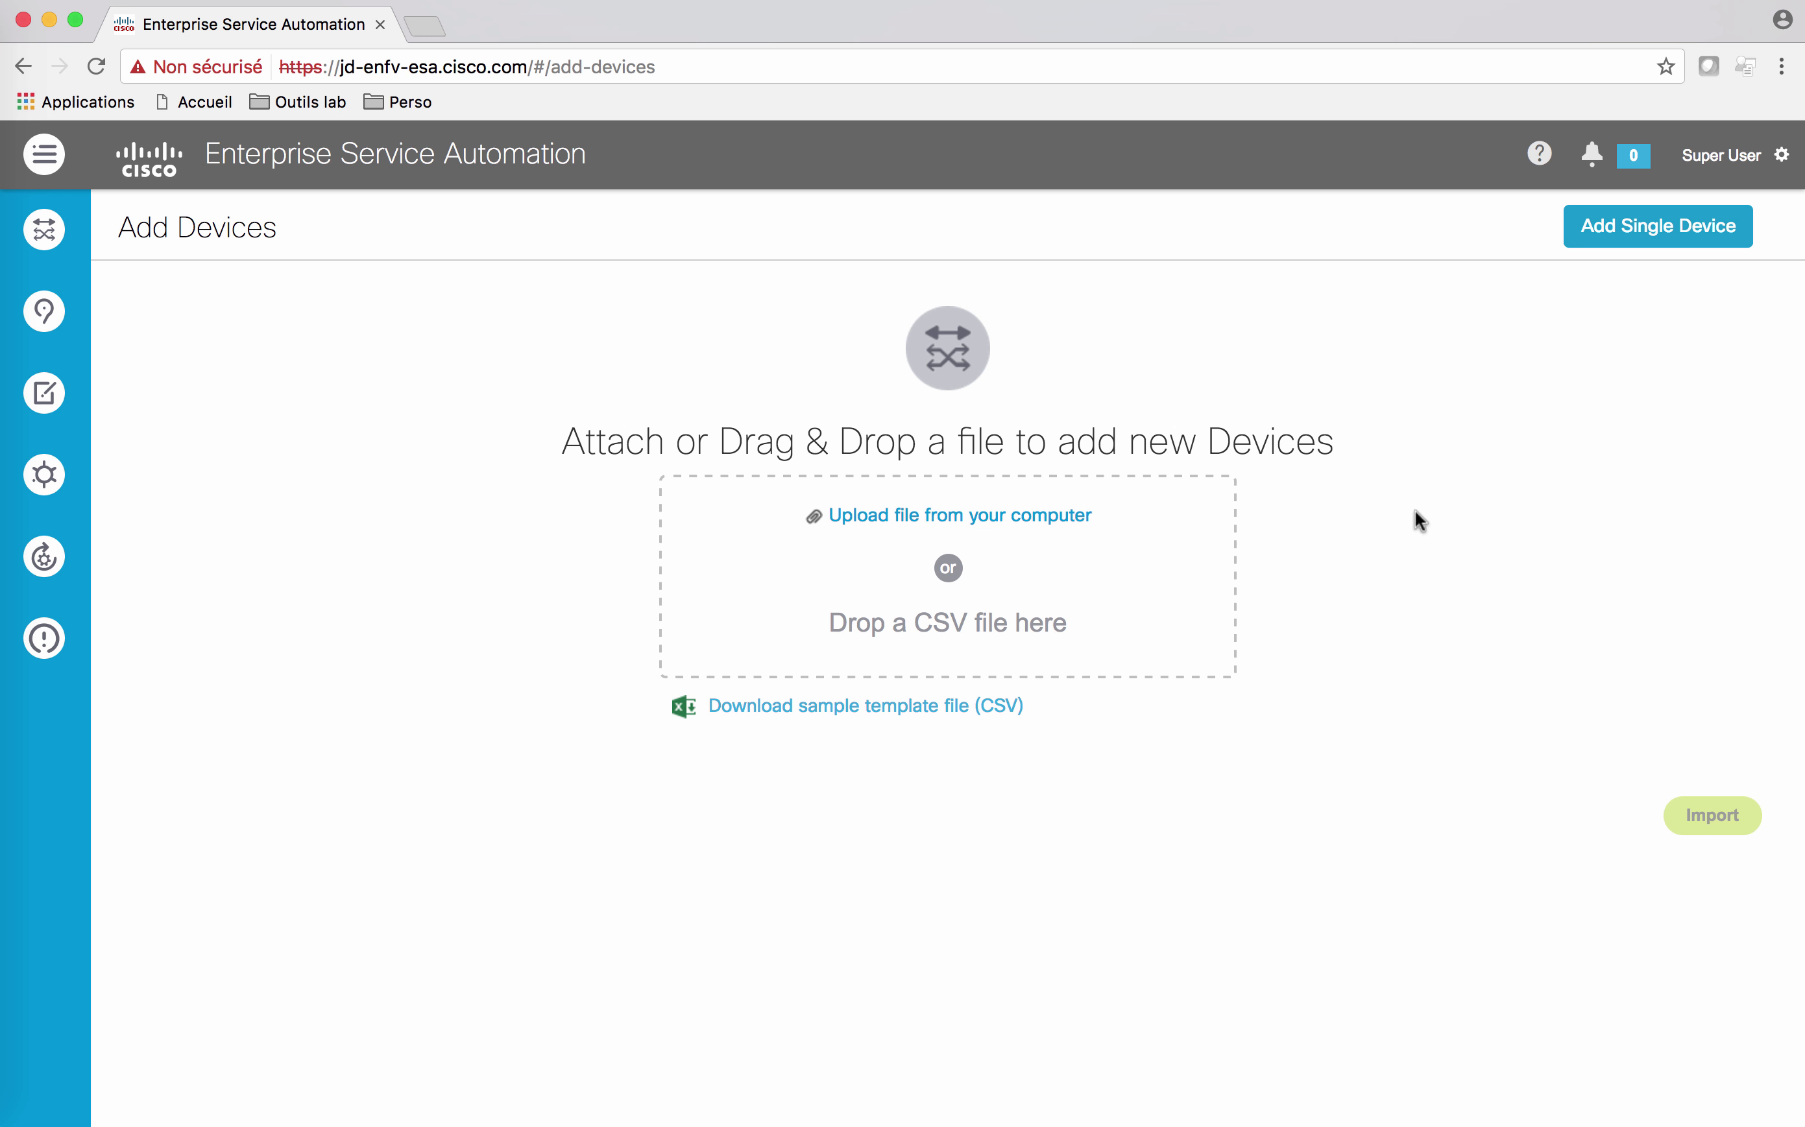
Step: Add ENCS device jd-envf-encs2 with its serial number, then open Device Management
{"action": "left_click", "coordinate": [1662, 231]}
{"action": "left_click", "coordinate": [774, 333]}
{"action": "type", "text": "jd"}
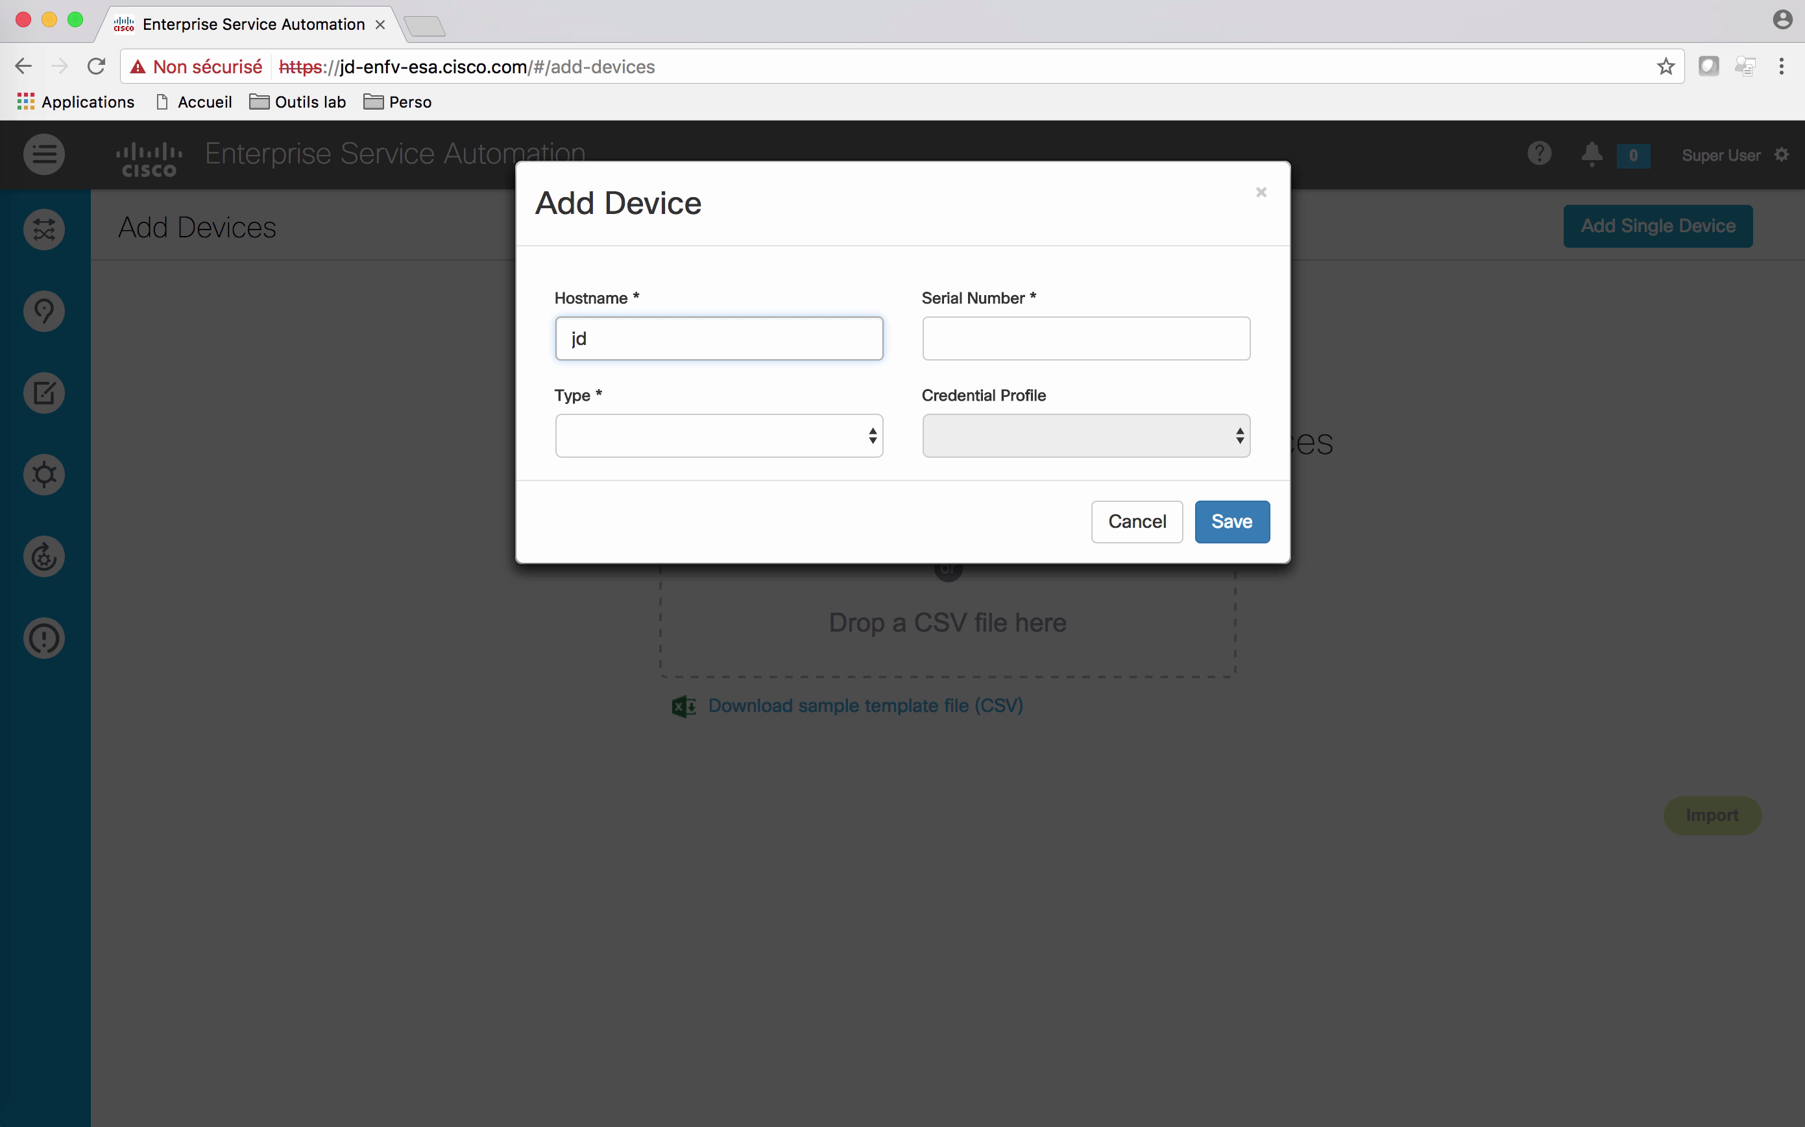
{"action": "type", "text": "-envf-encs2"}
{"action": "left_click", "coordinate": [850, 436]}
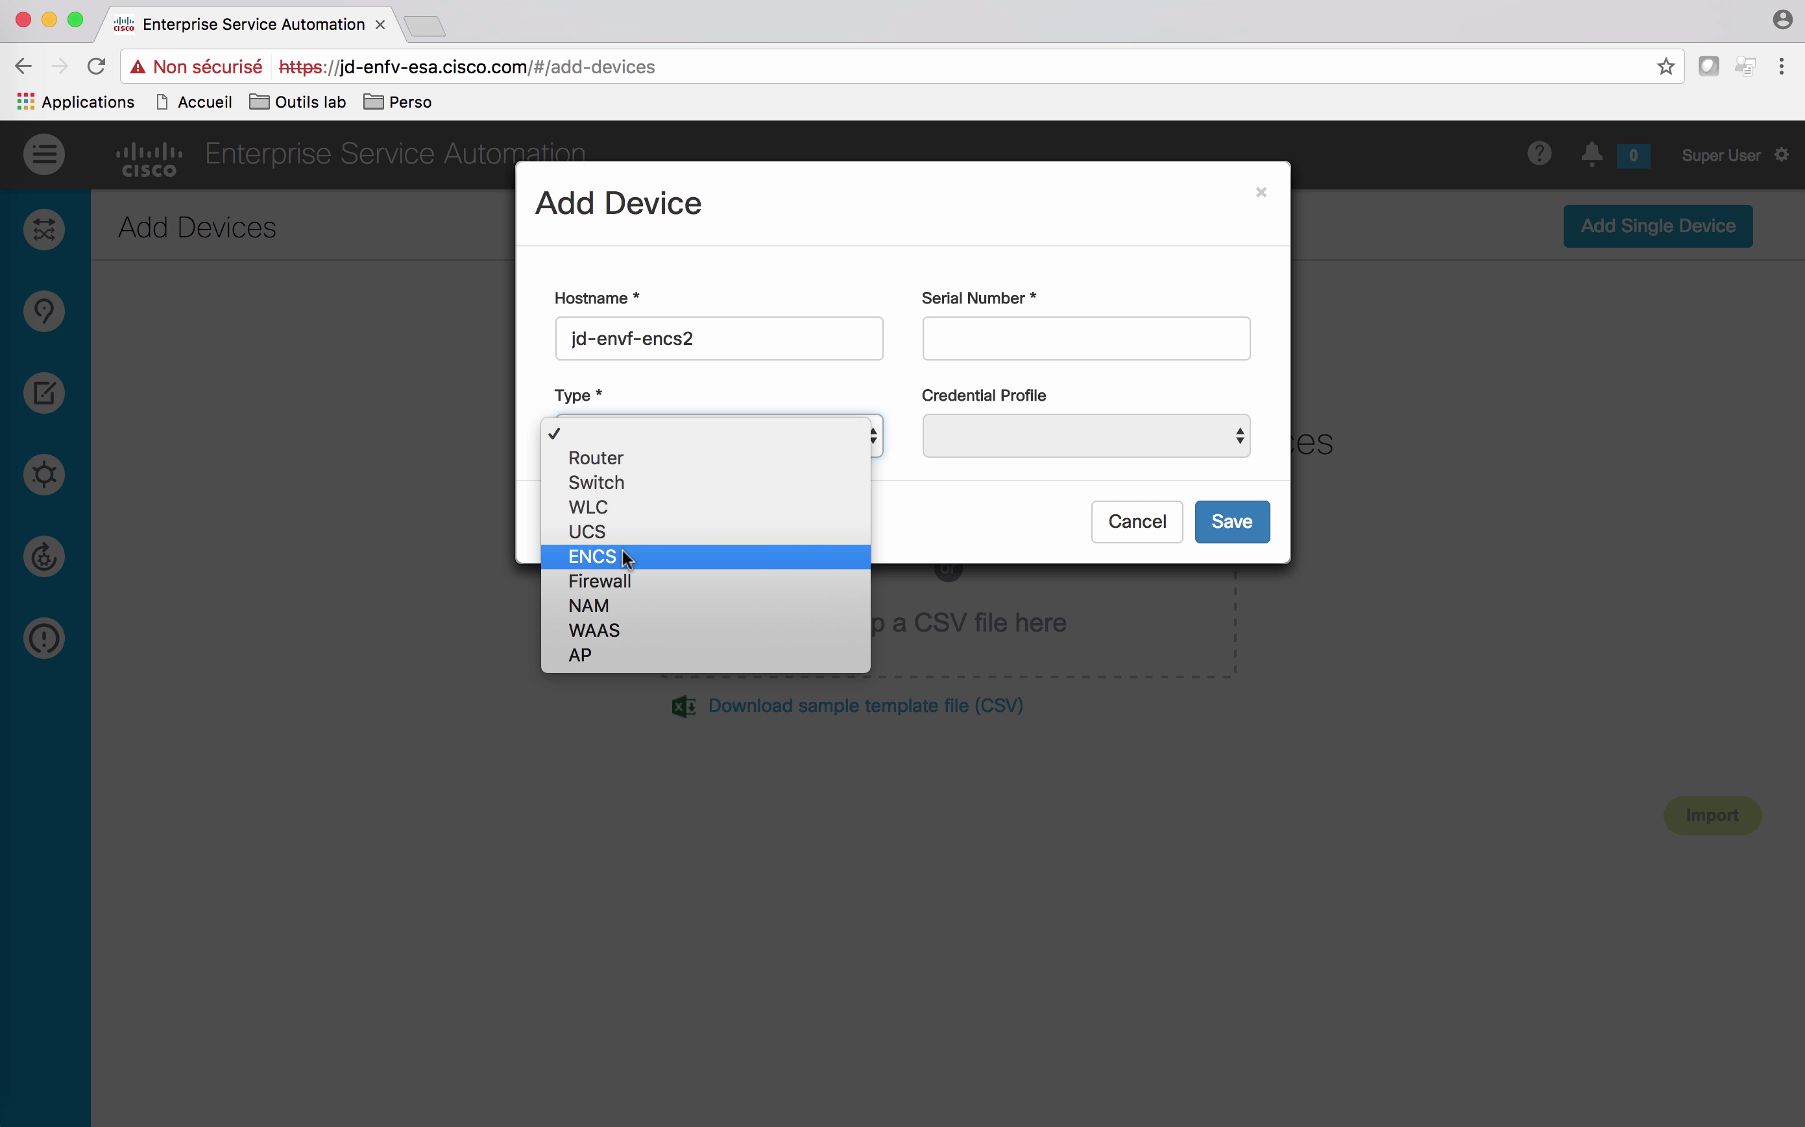
{"action": "left_click", "coordinate": [656, 555]}
{"action": "left_click", "coordinate": [973, 340]}
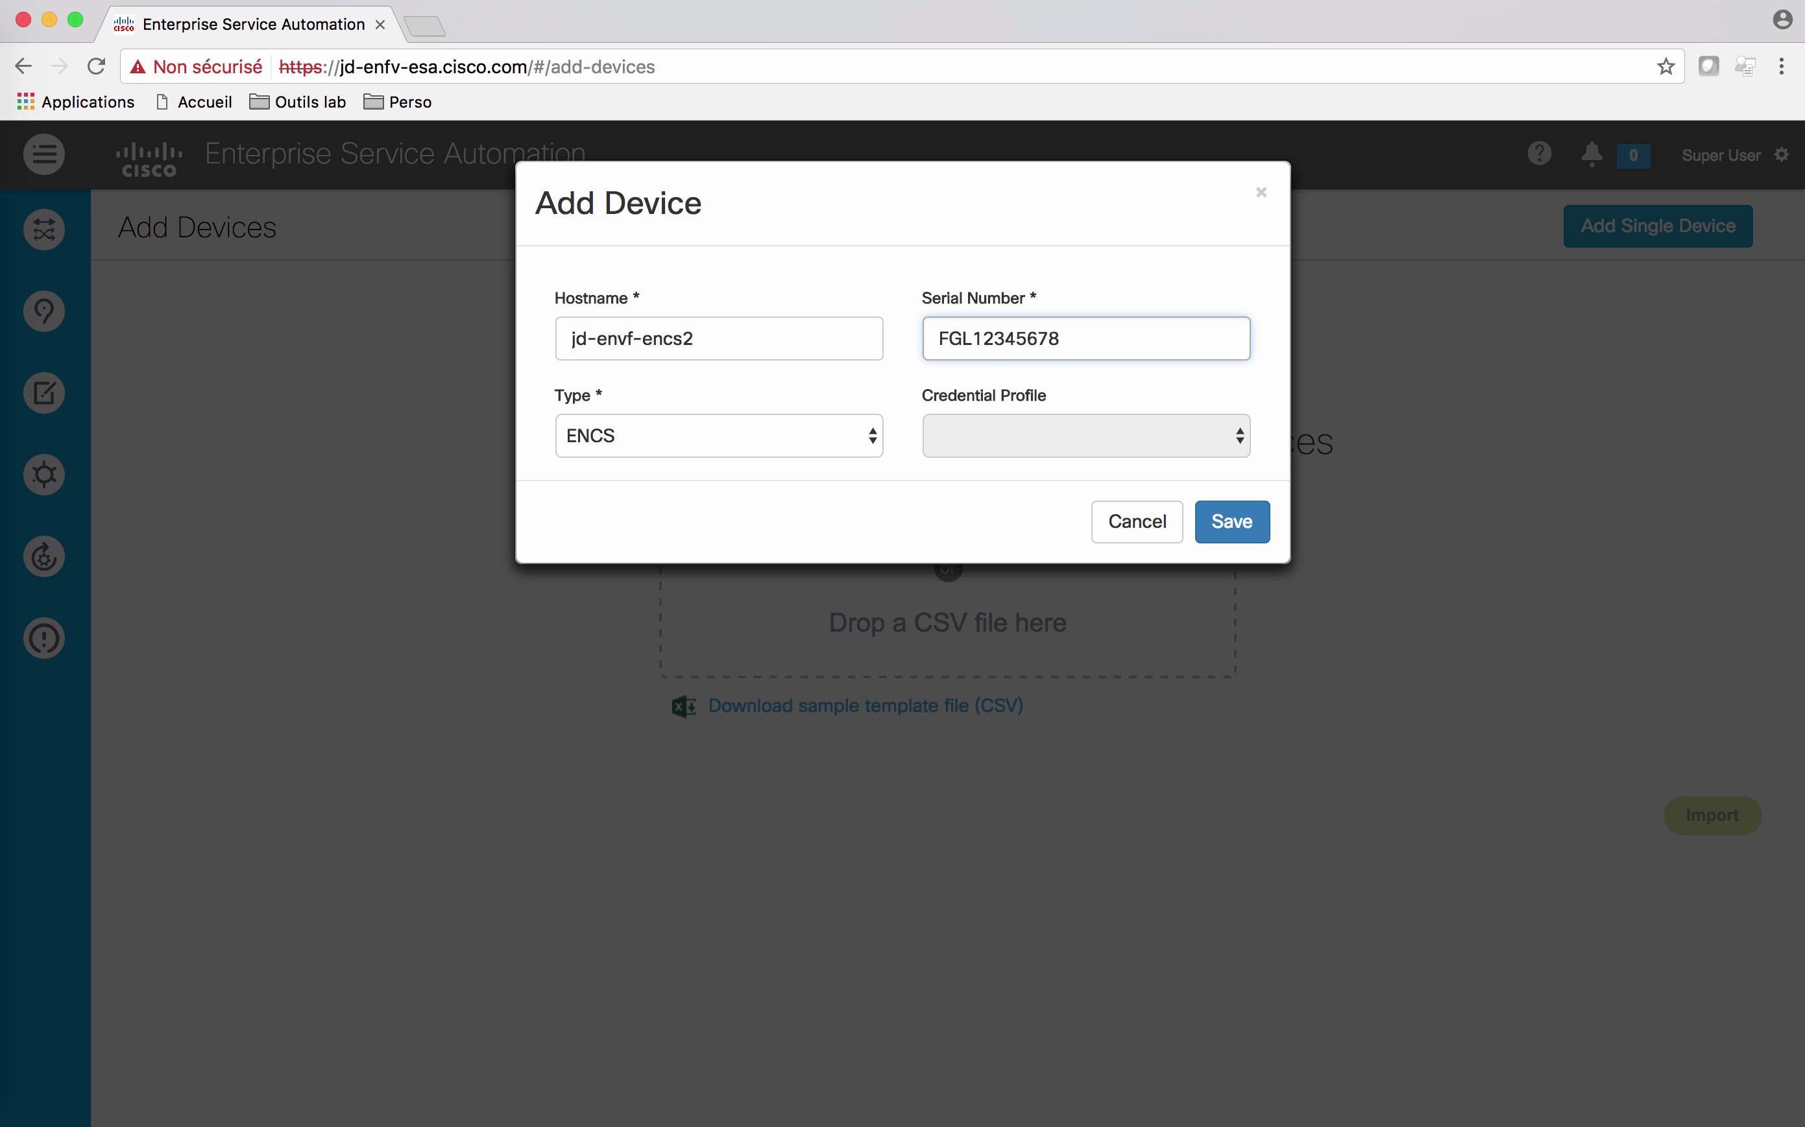
{"action": "left_click", "coordinate": [1234, 524]}
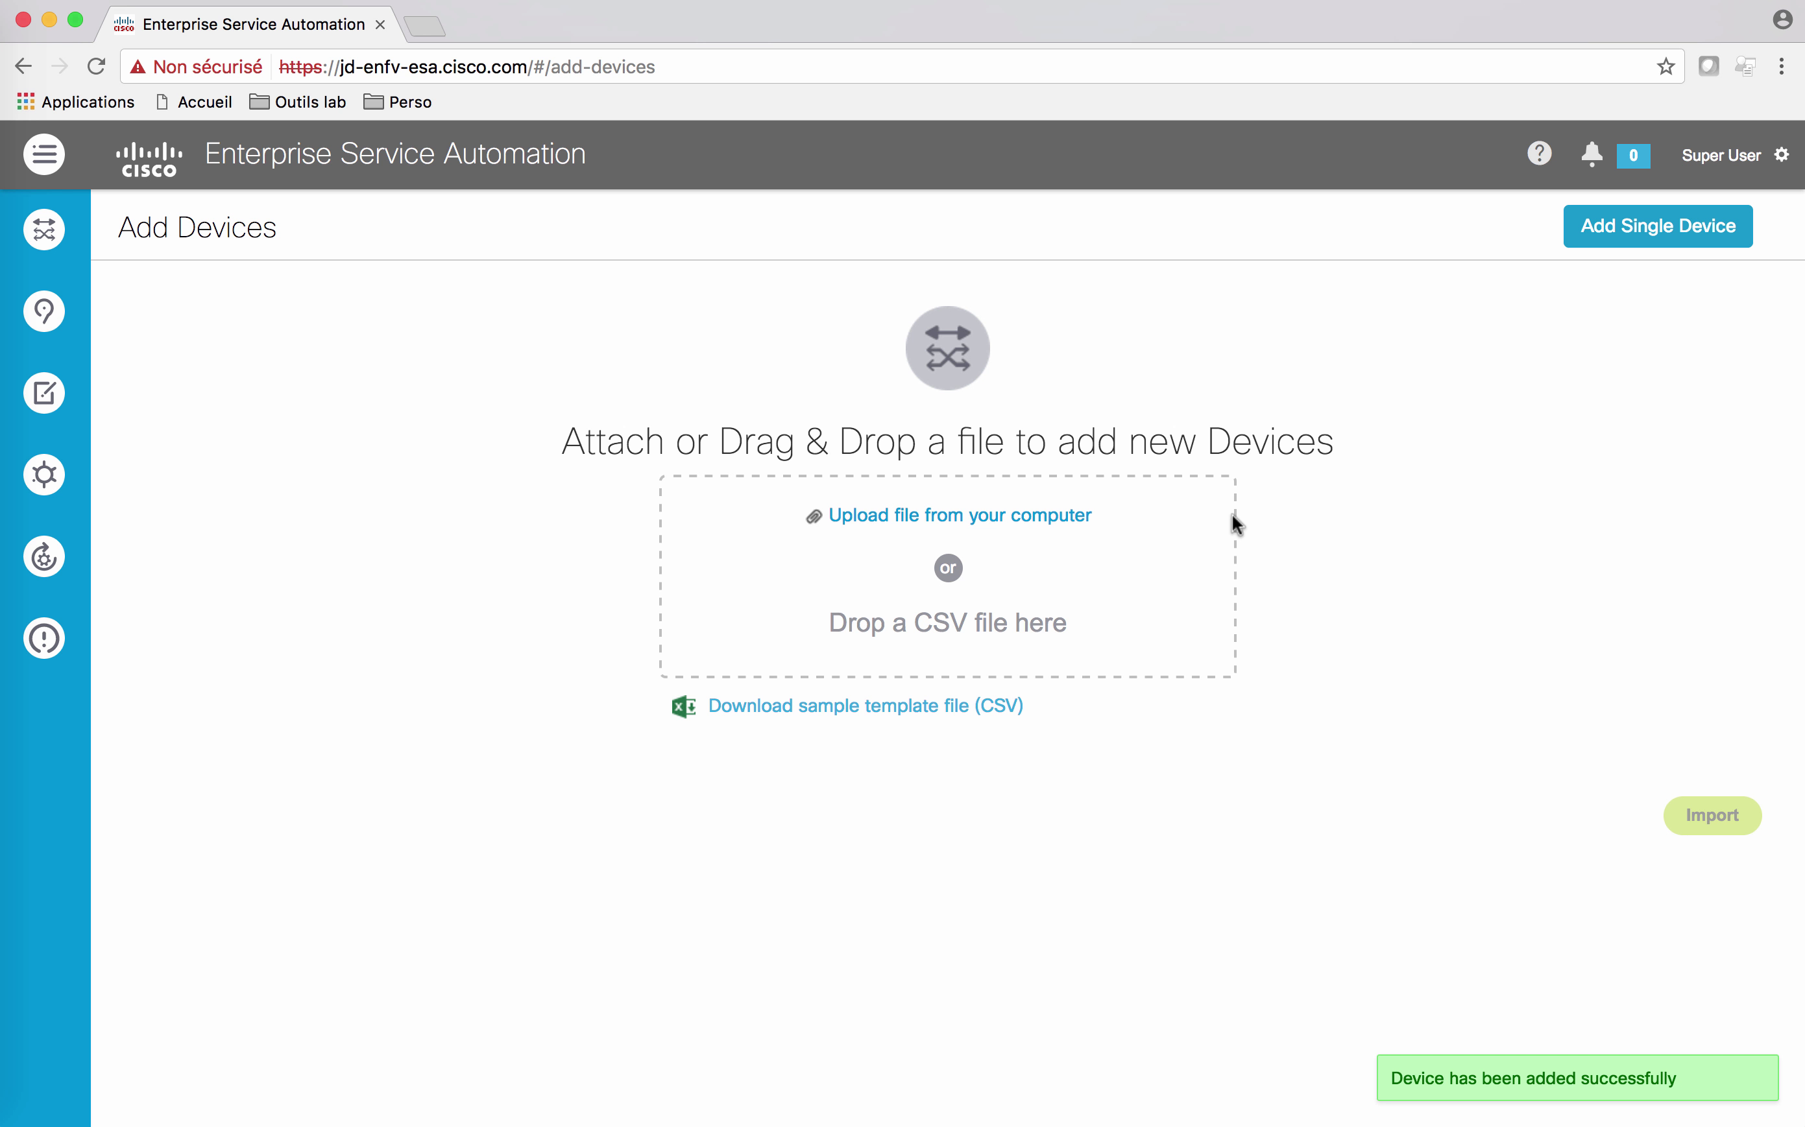
{"action": "mouse_move", "coordinate": [52, 235]}
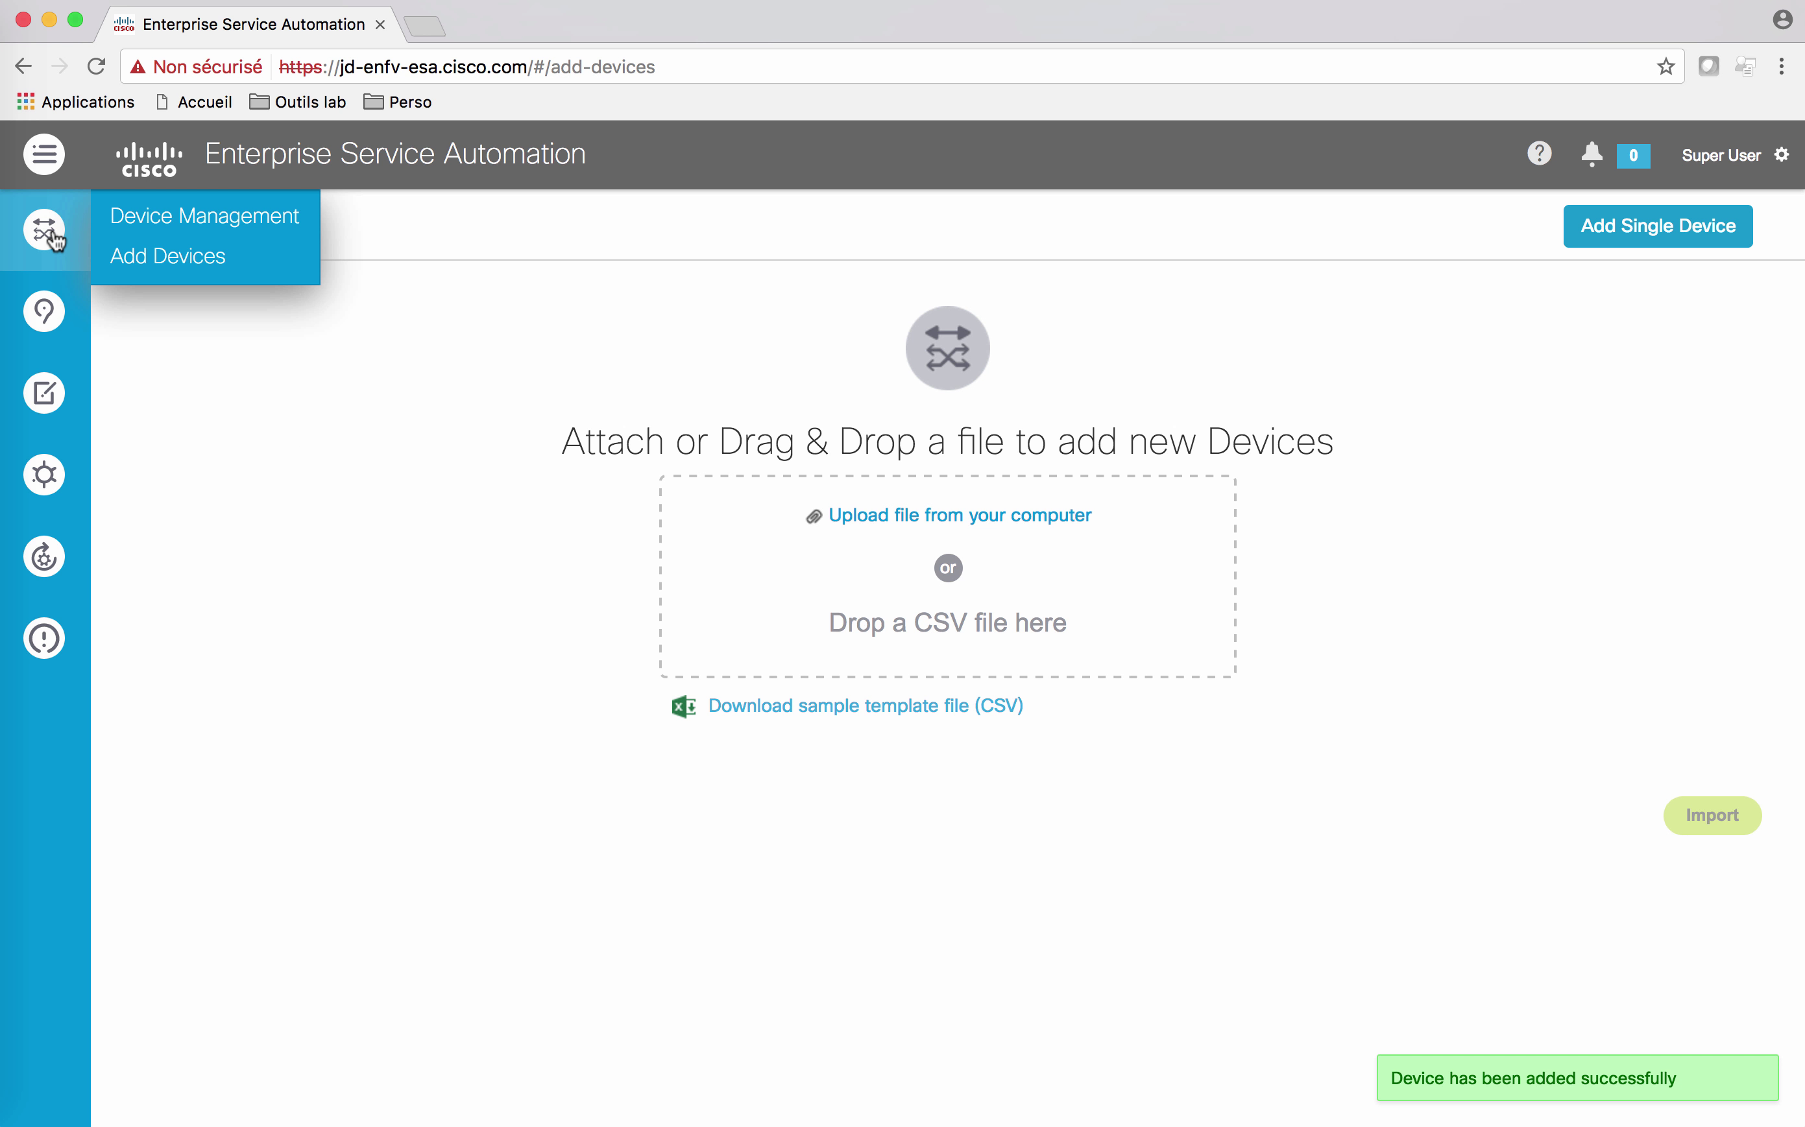
{"action": "left_click", "coordinate": [164, 231]}
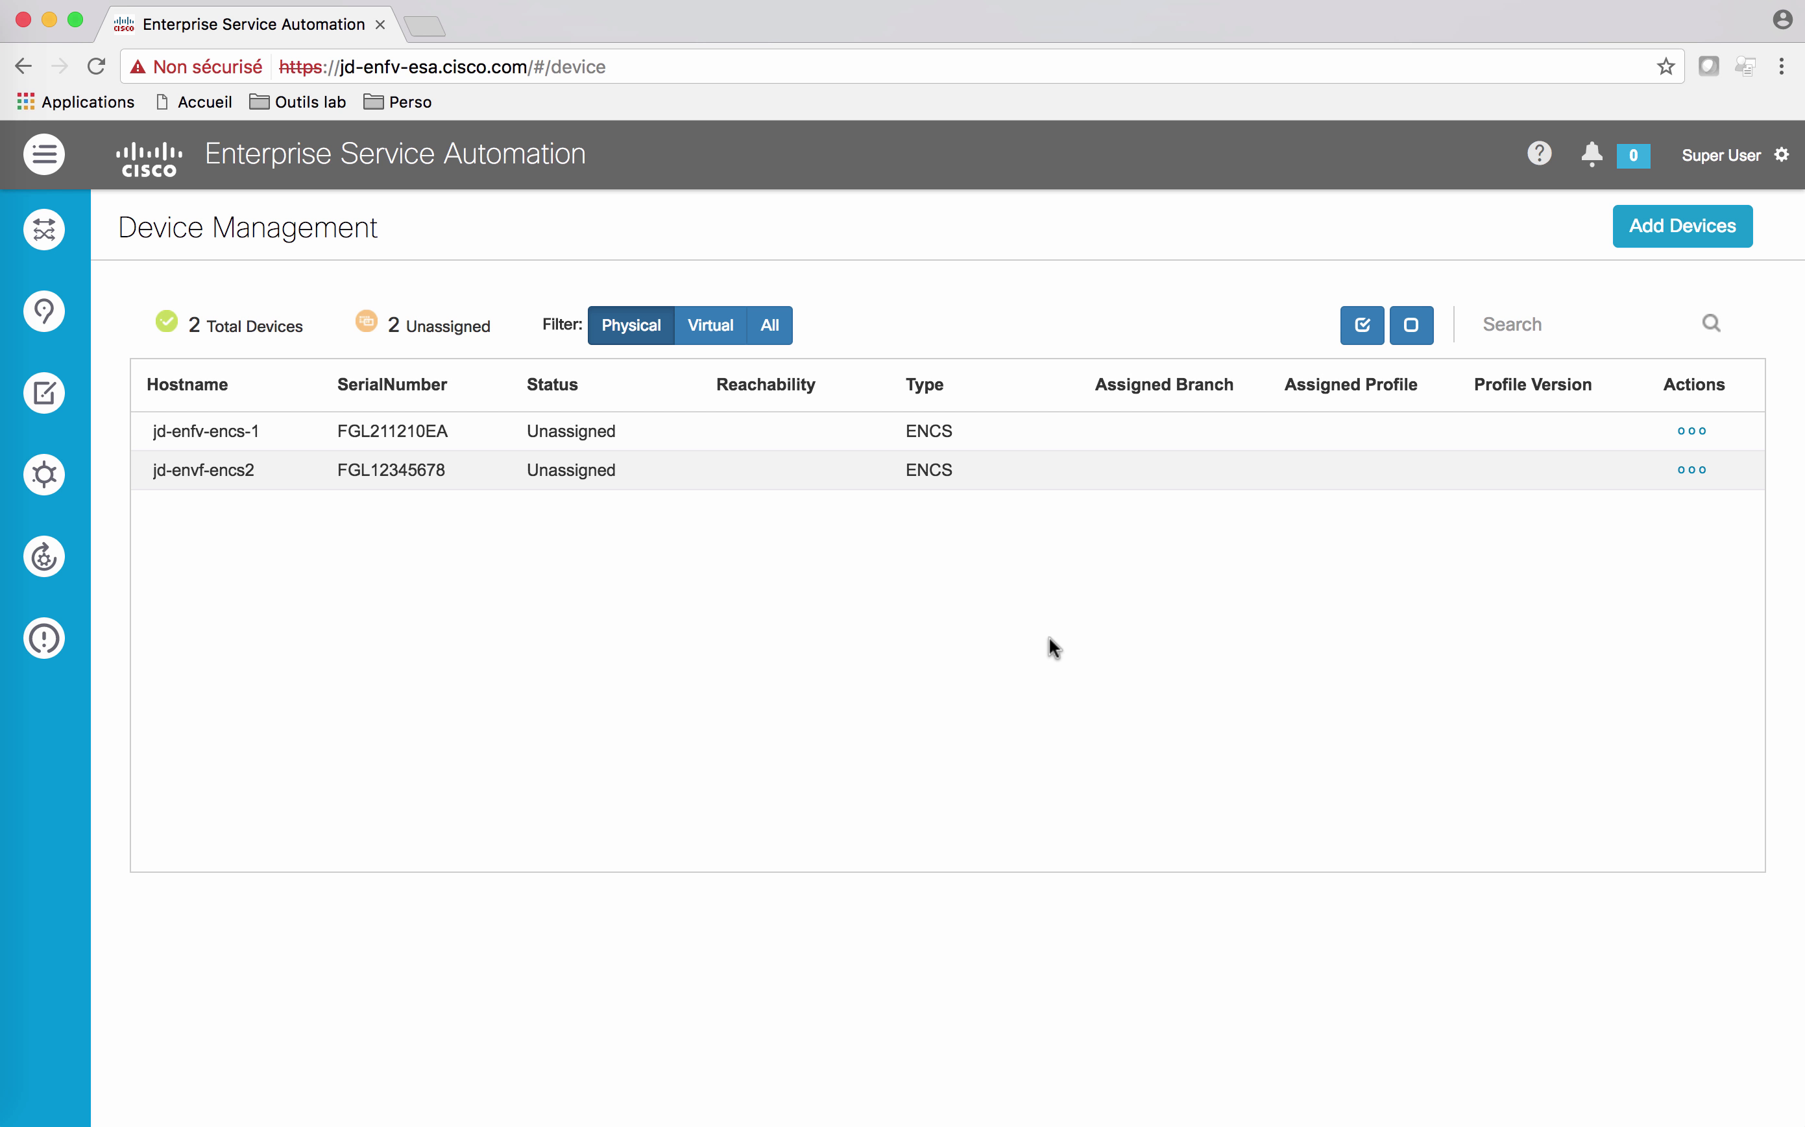
Step: From the home dashboard's profile list, view the ENCS-ISRv-ASAv profile
{"action": "left_click", "coordinate": [163, 170]}
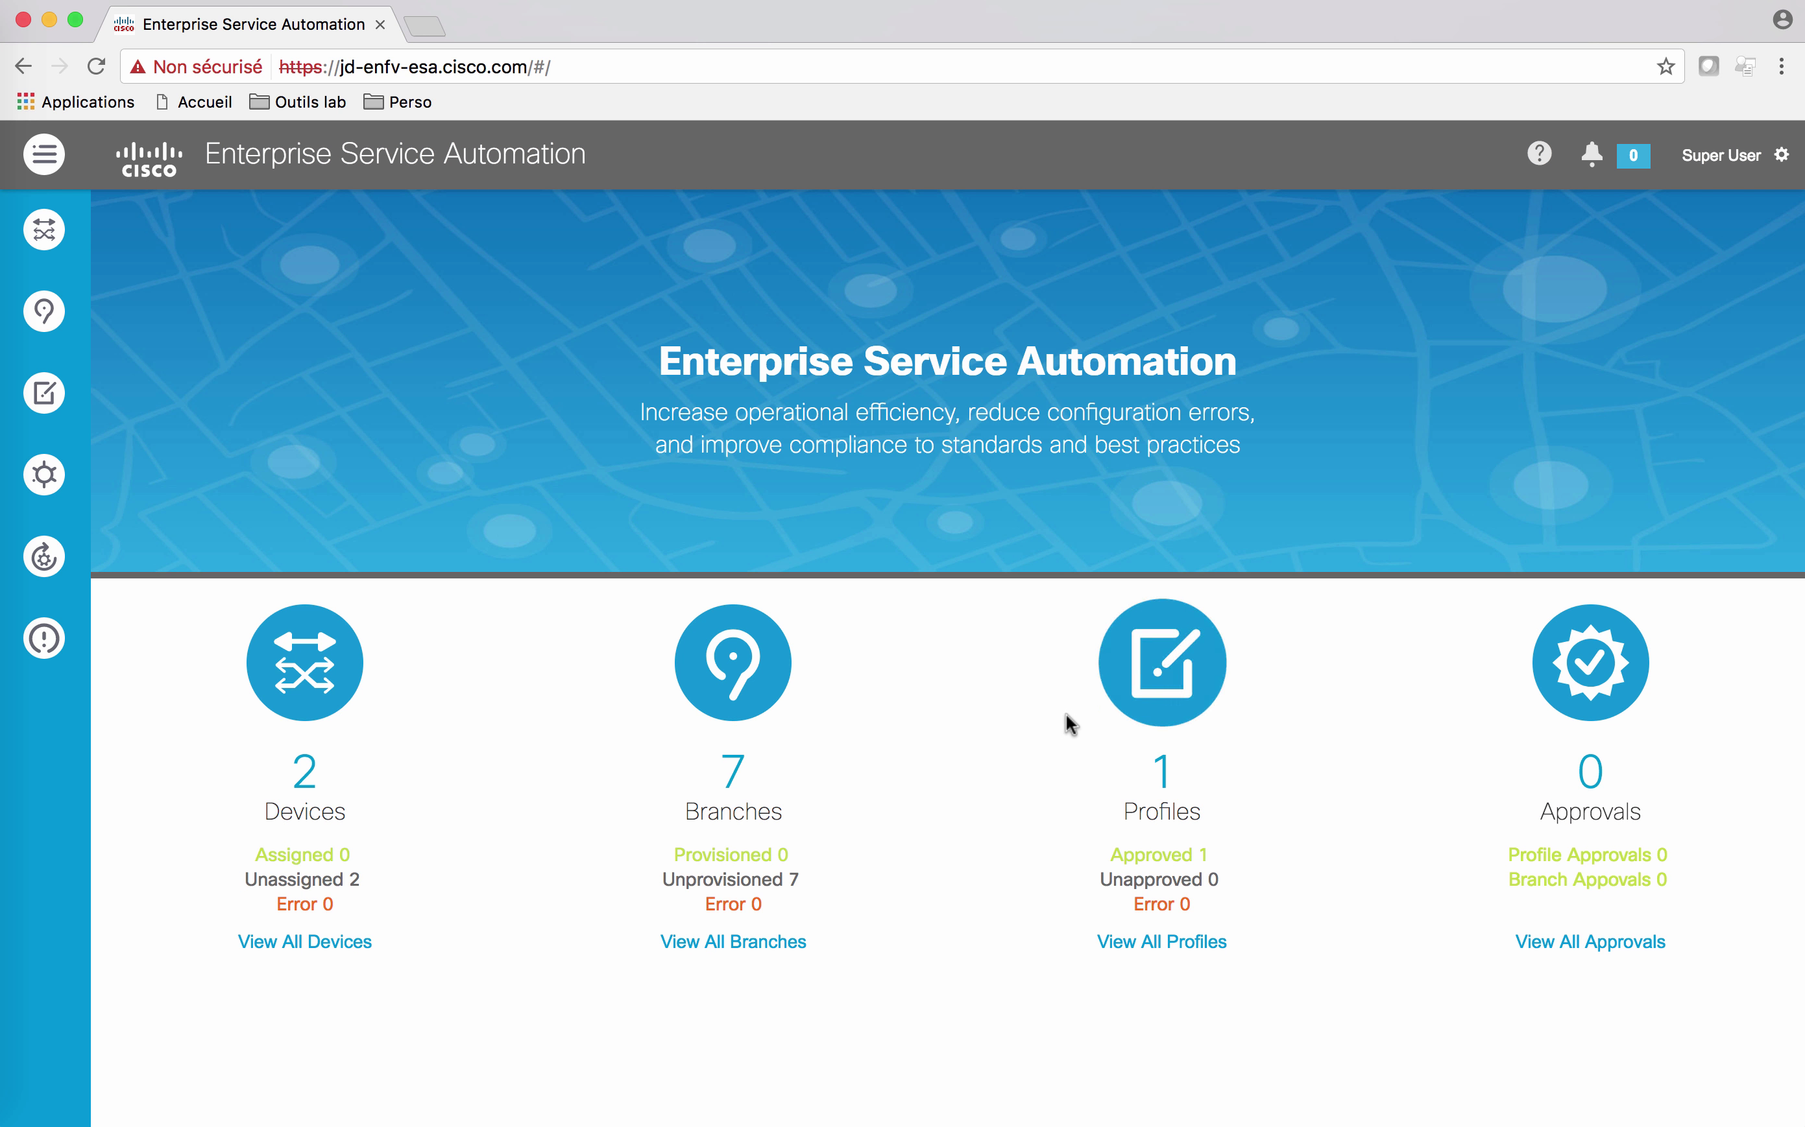
{"action": "left_click", "coordinate": [1167, 950]}
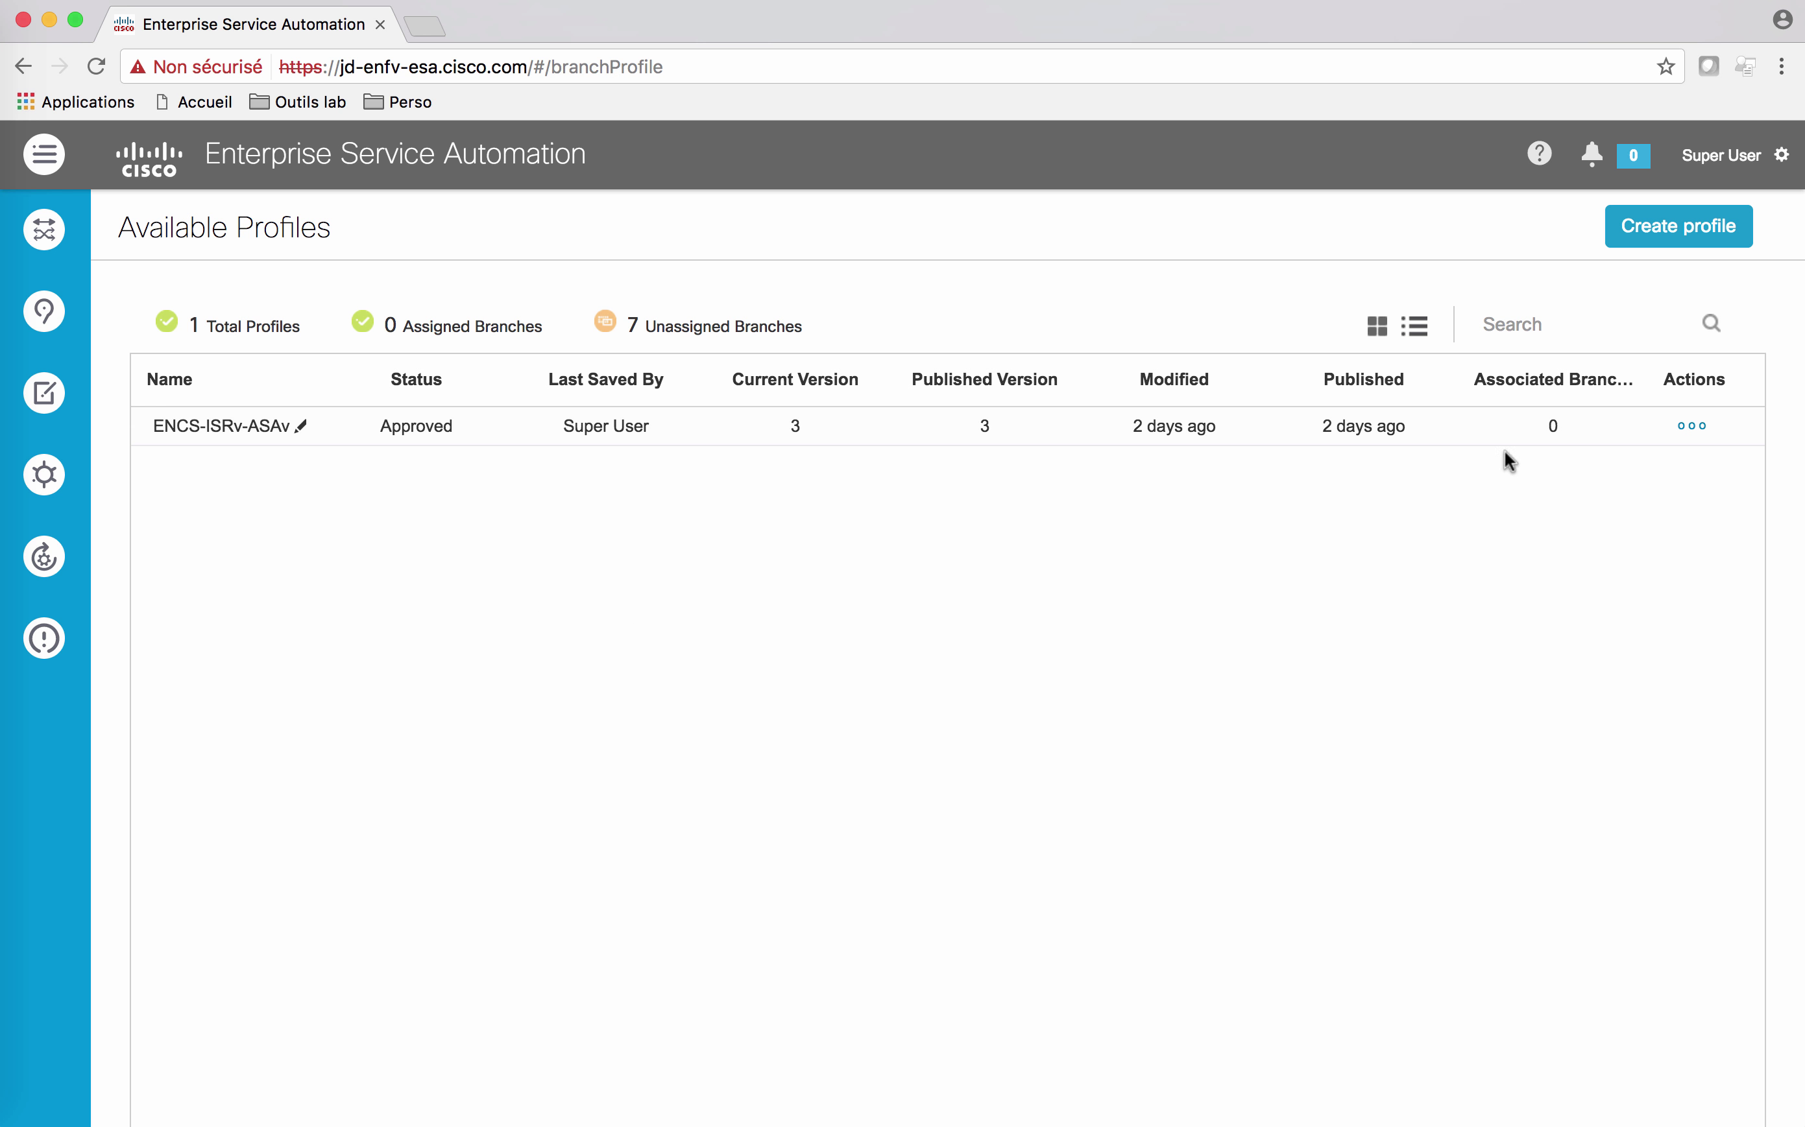
{"action": "left_click", "coordinate": [1689, 431]}
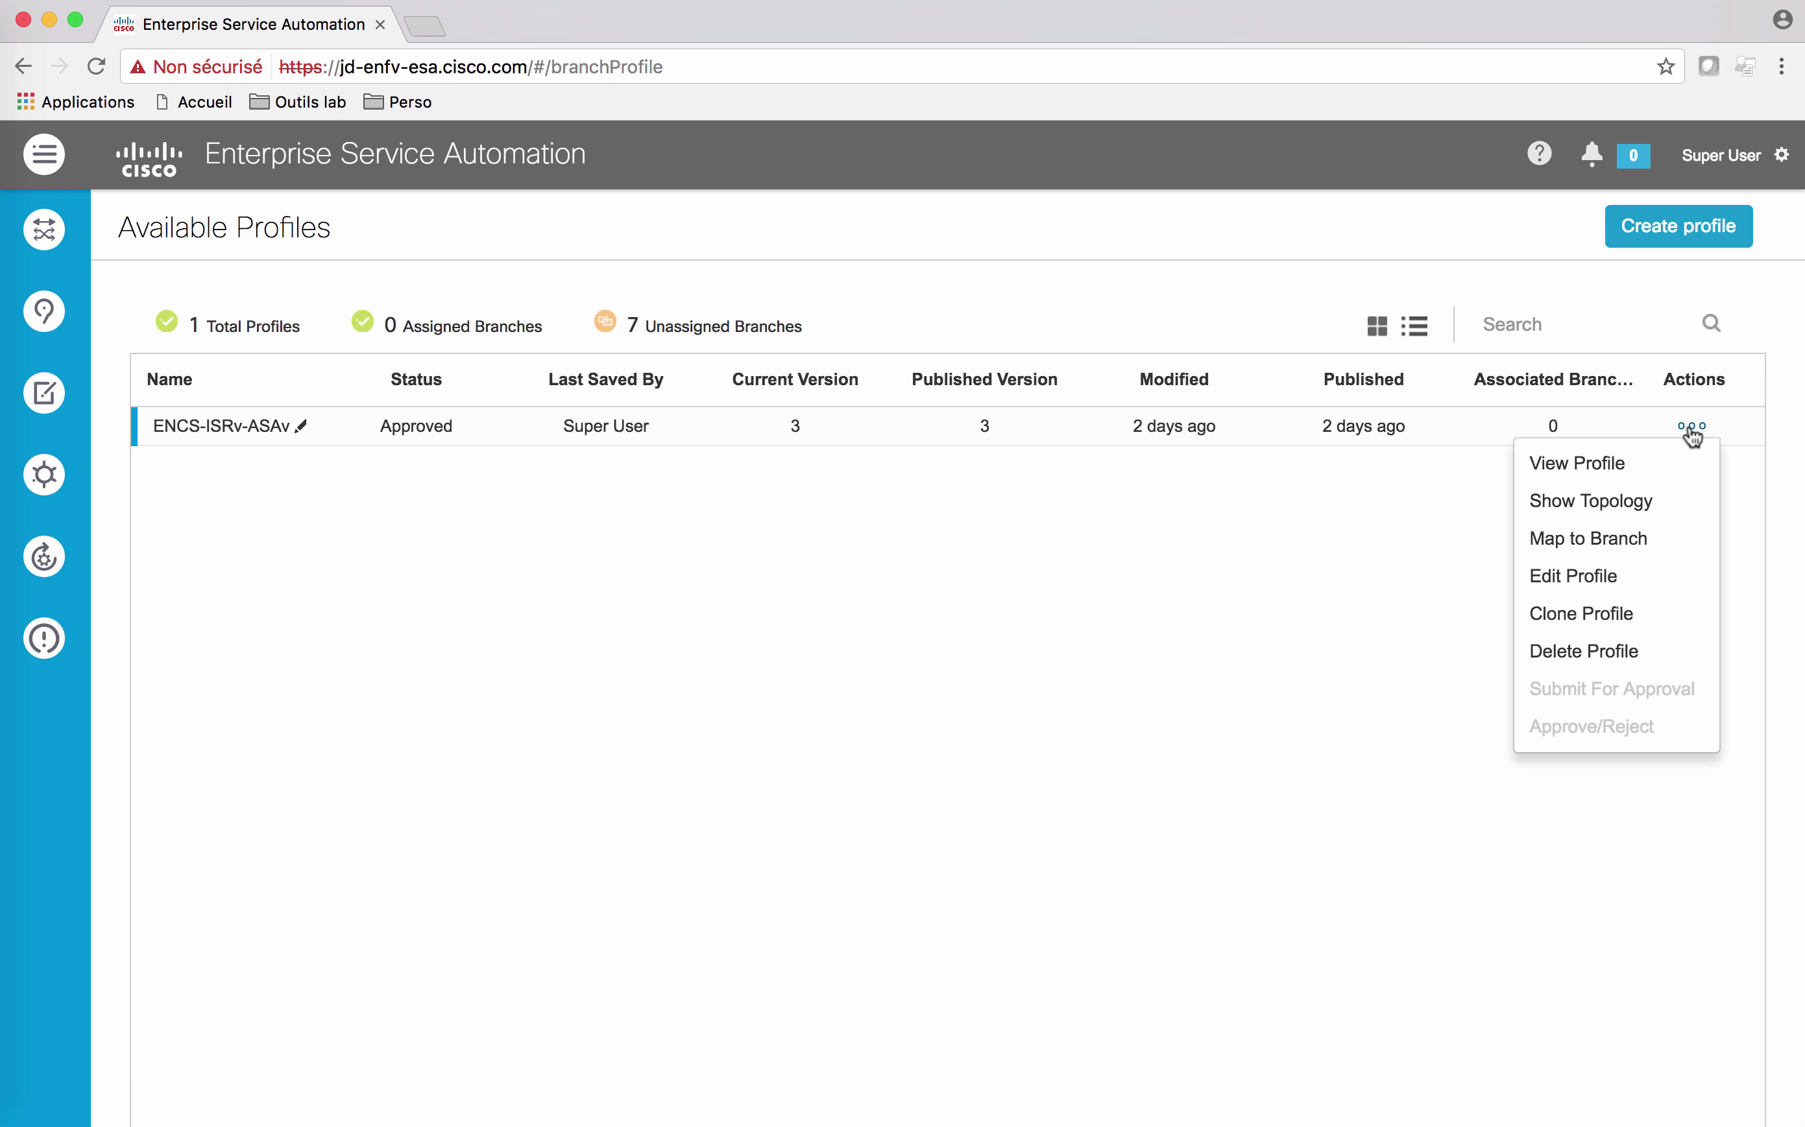
{"action": "left_click", "coordinate": [1591, 458]}
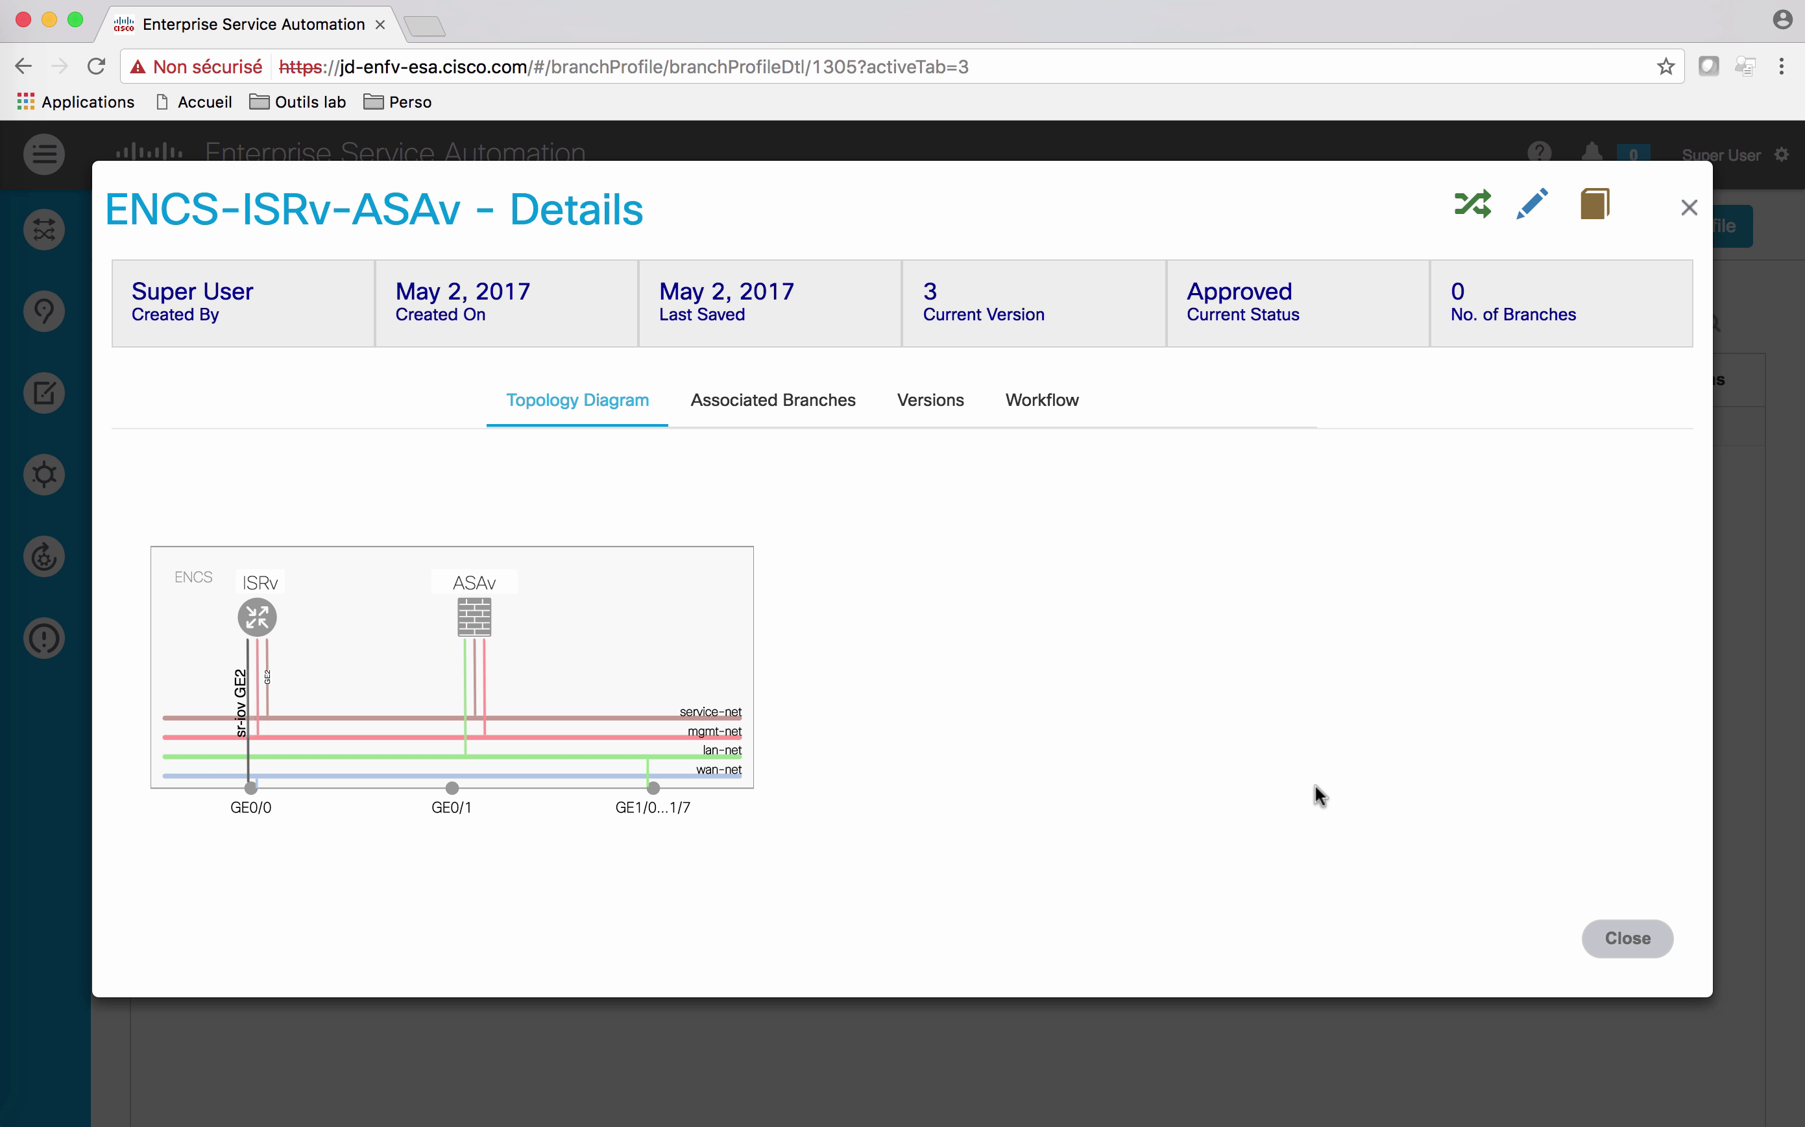
Step: Edit the profile and inspect the ENCS host and ISRv router settings
{"action": "left_click", "coordinate": [1531, 215]}
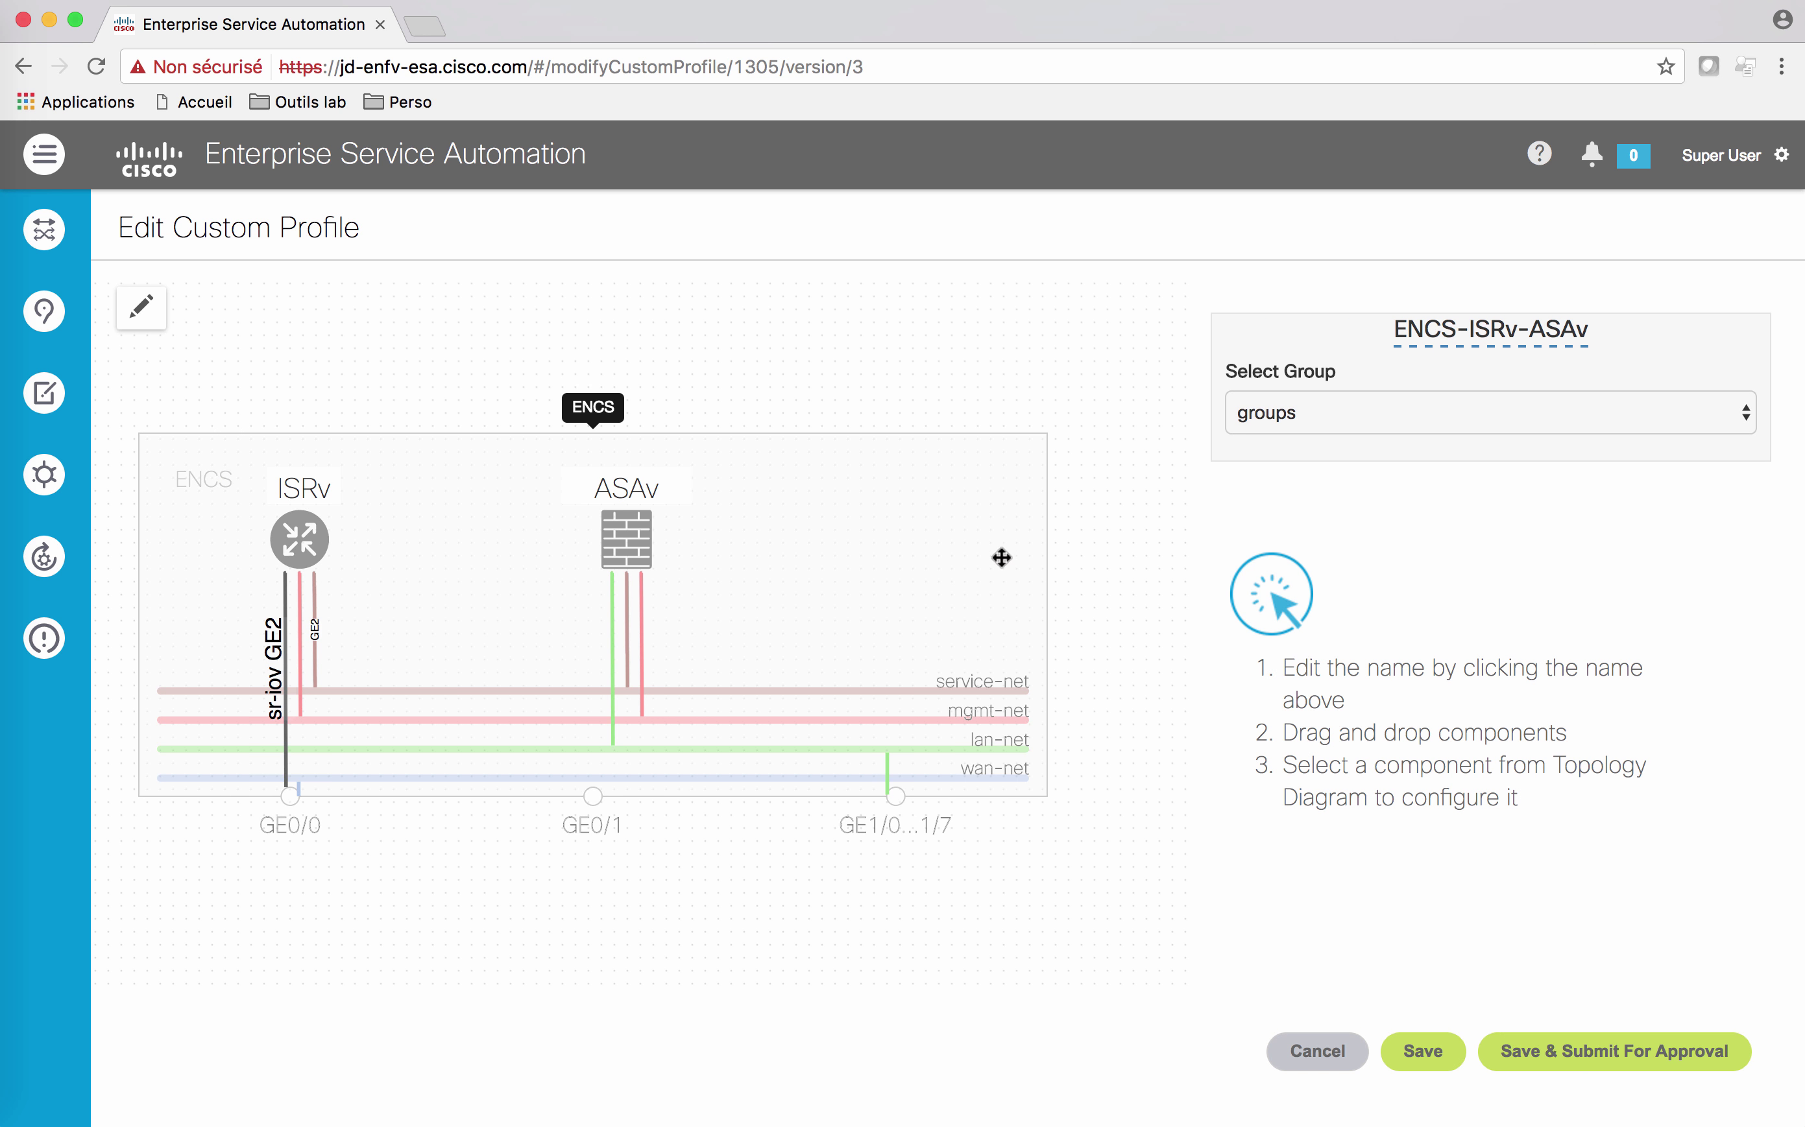
{"action": "left_click", "coordinate": [407, 539]}
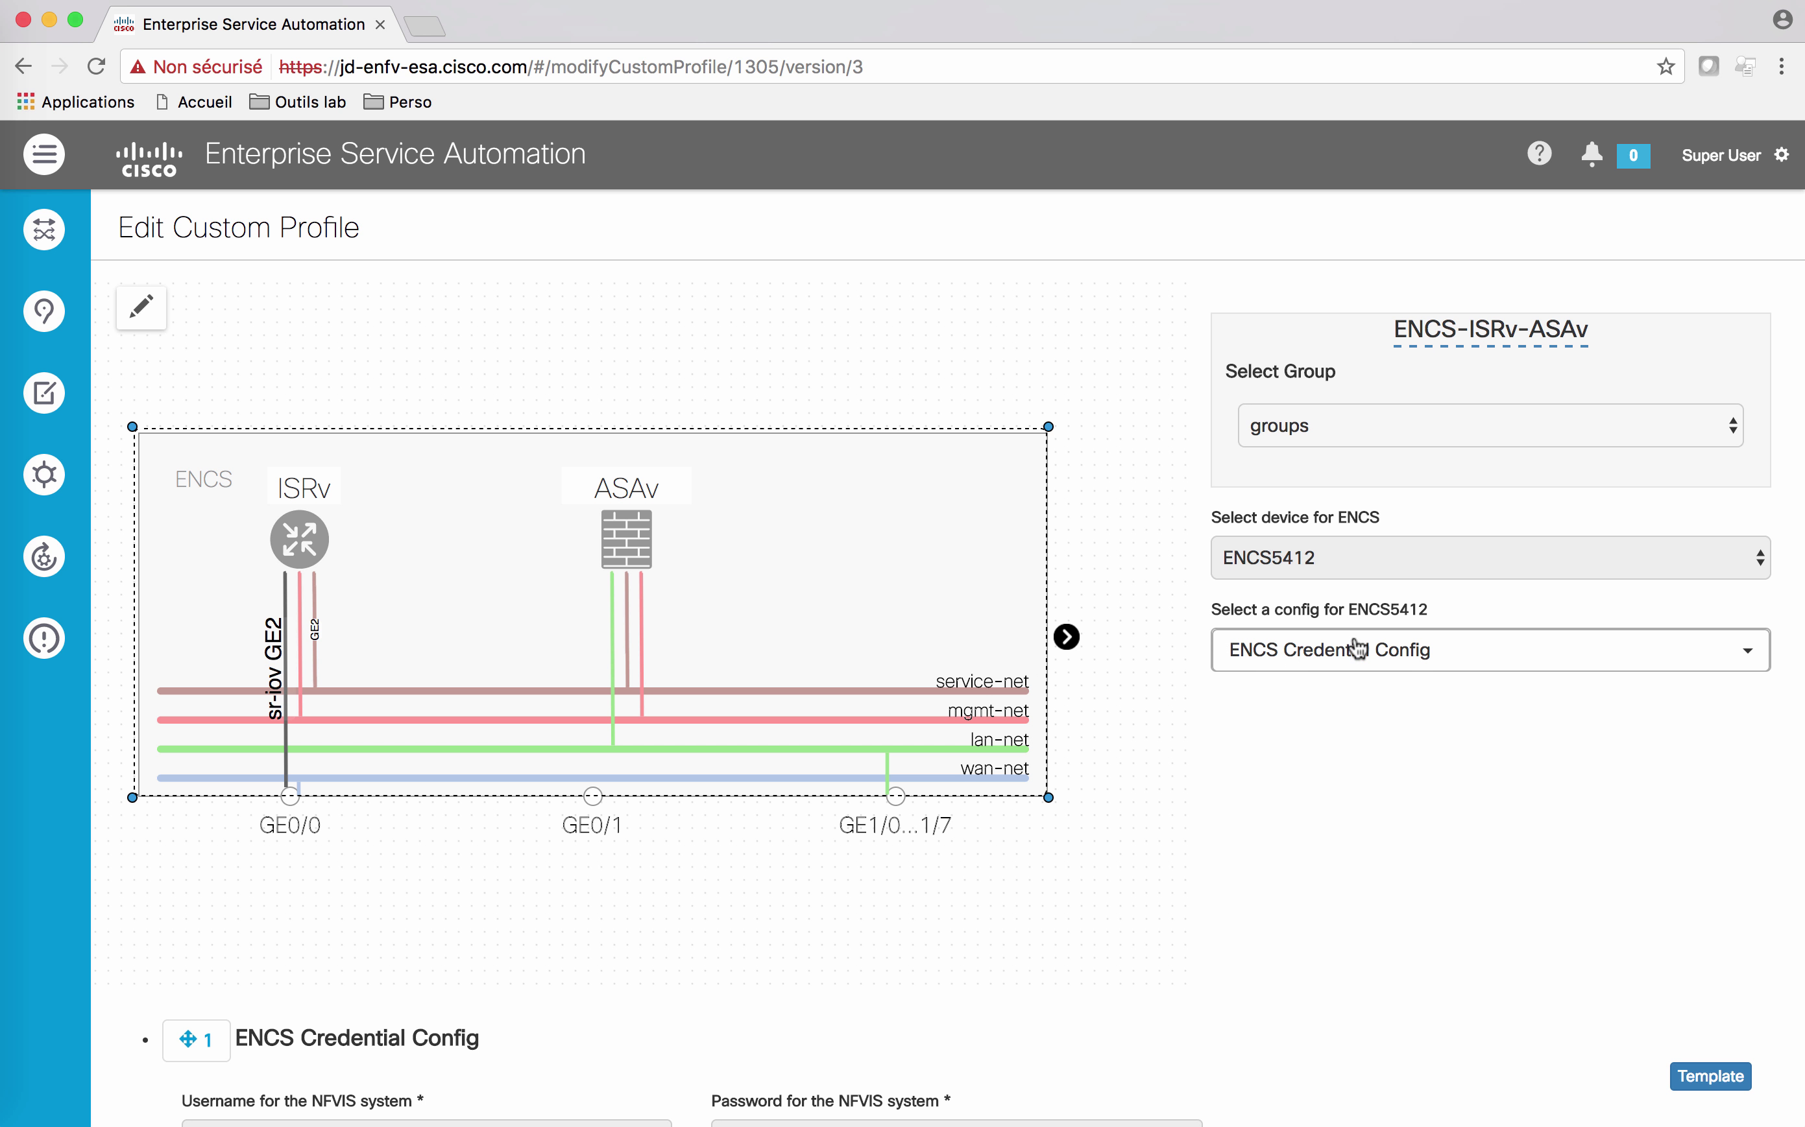
{"action": "left_click", "coordinate": [304, 543]}
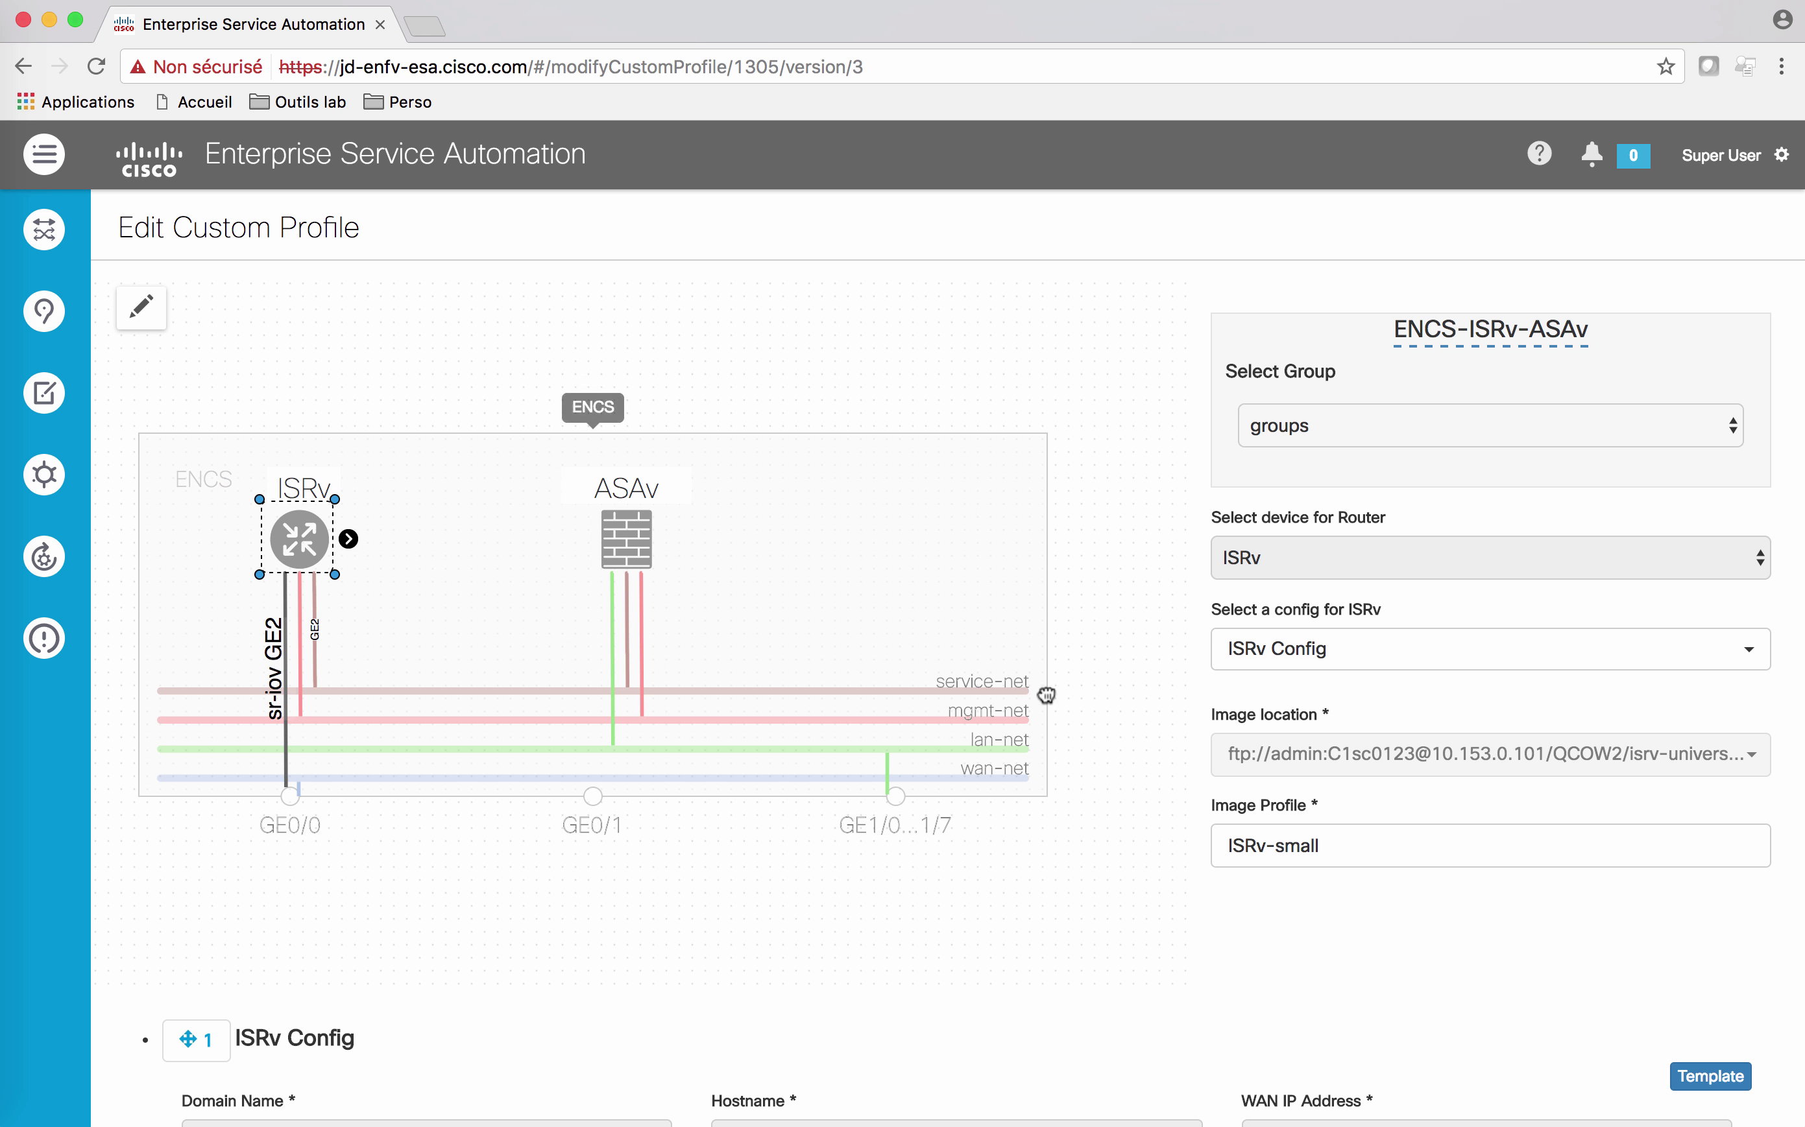
{"action": "scroll", "coordinate": [1121, 785], "scroll_direction": "down", "scroll_amount": 5}
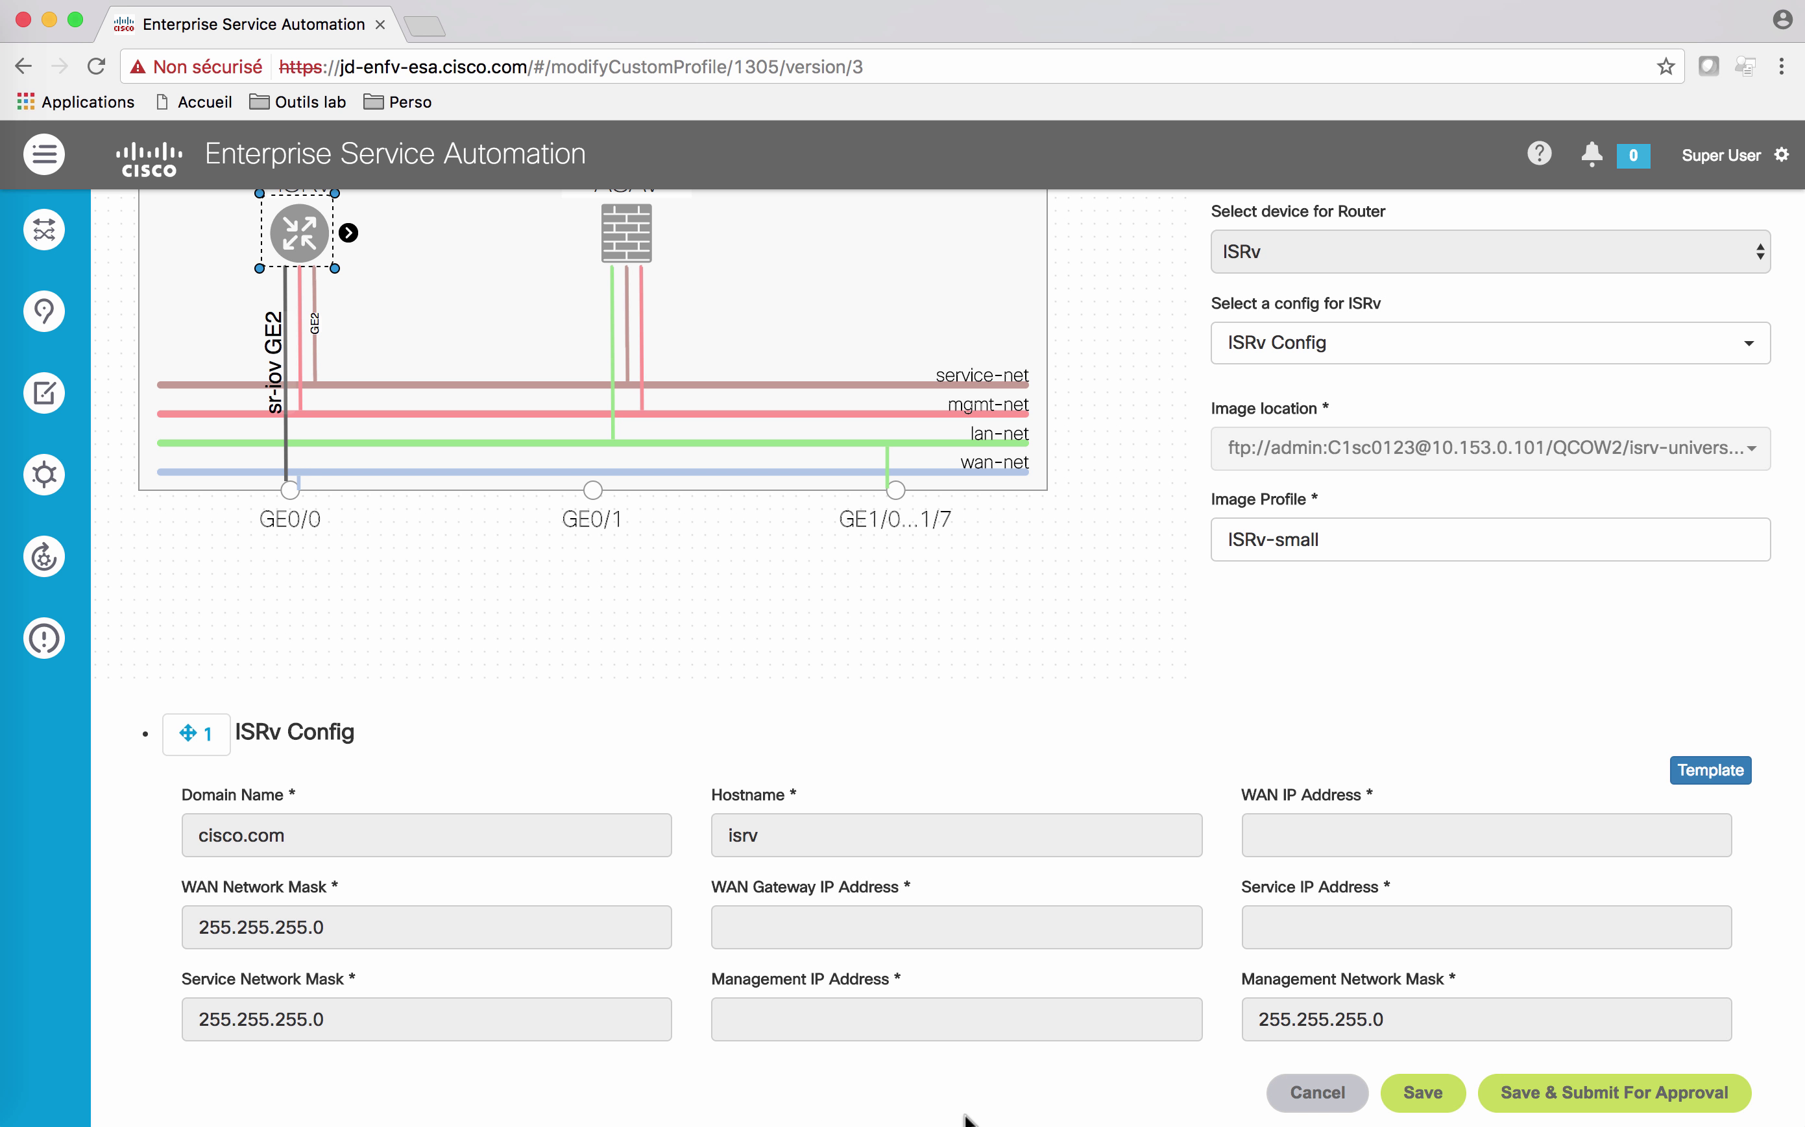
{"action": "scroll", "coordinate": [942, 677], "scroll_direction": "up", "scroll_amount": 3}
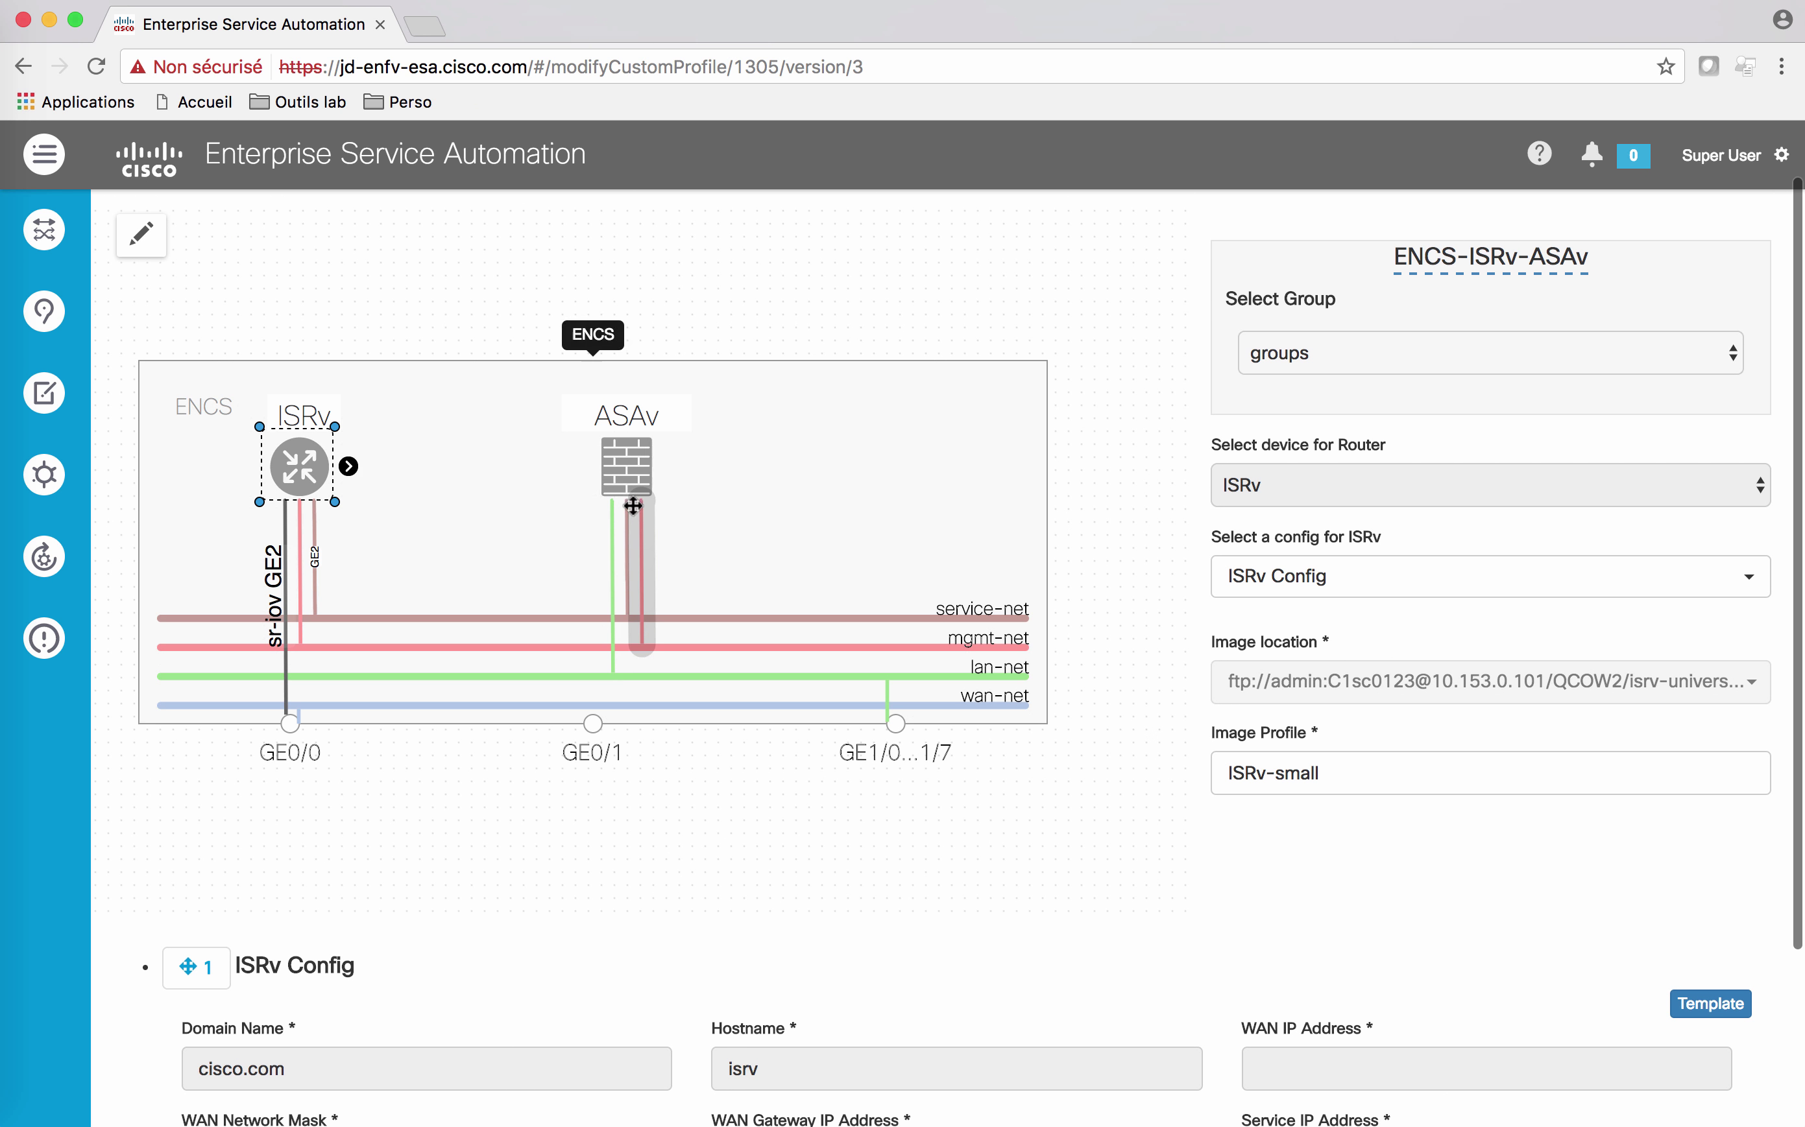
Step: Inspect the ASAv firewall's ASA Config form
{"action": "left_click", "coordinate": [614, 475]}
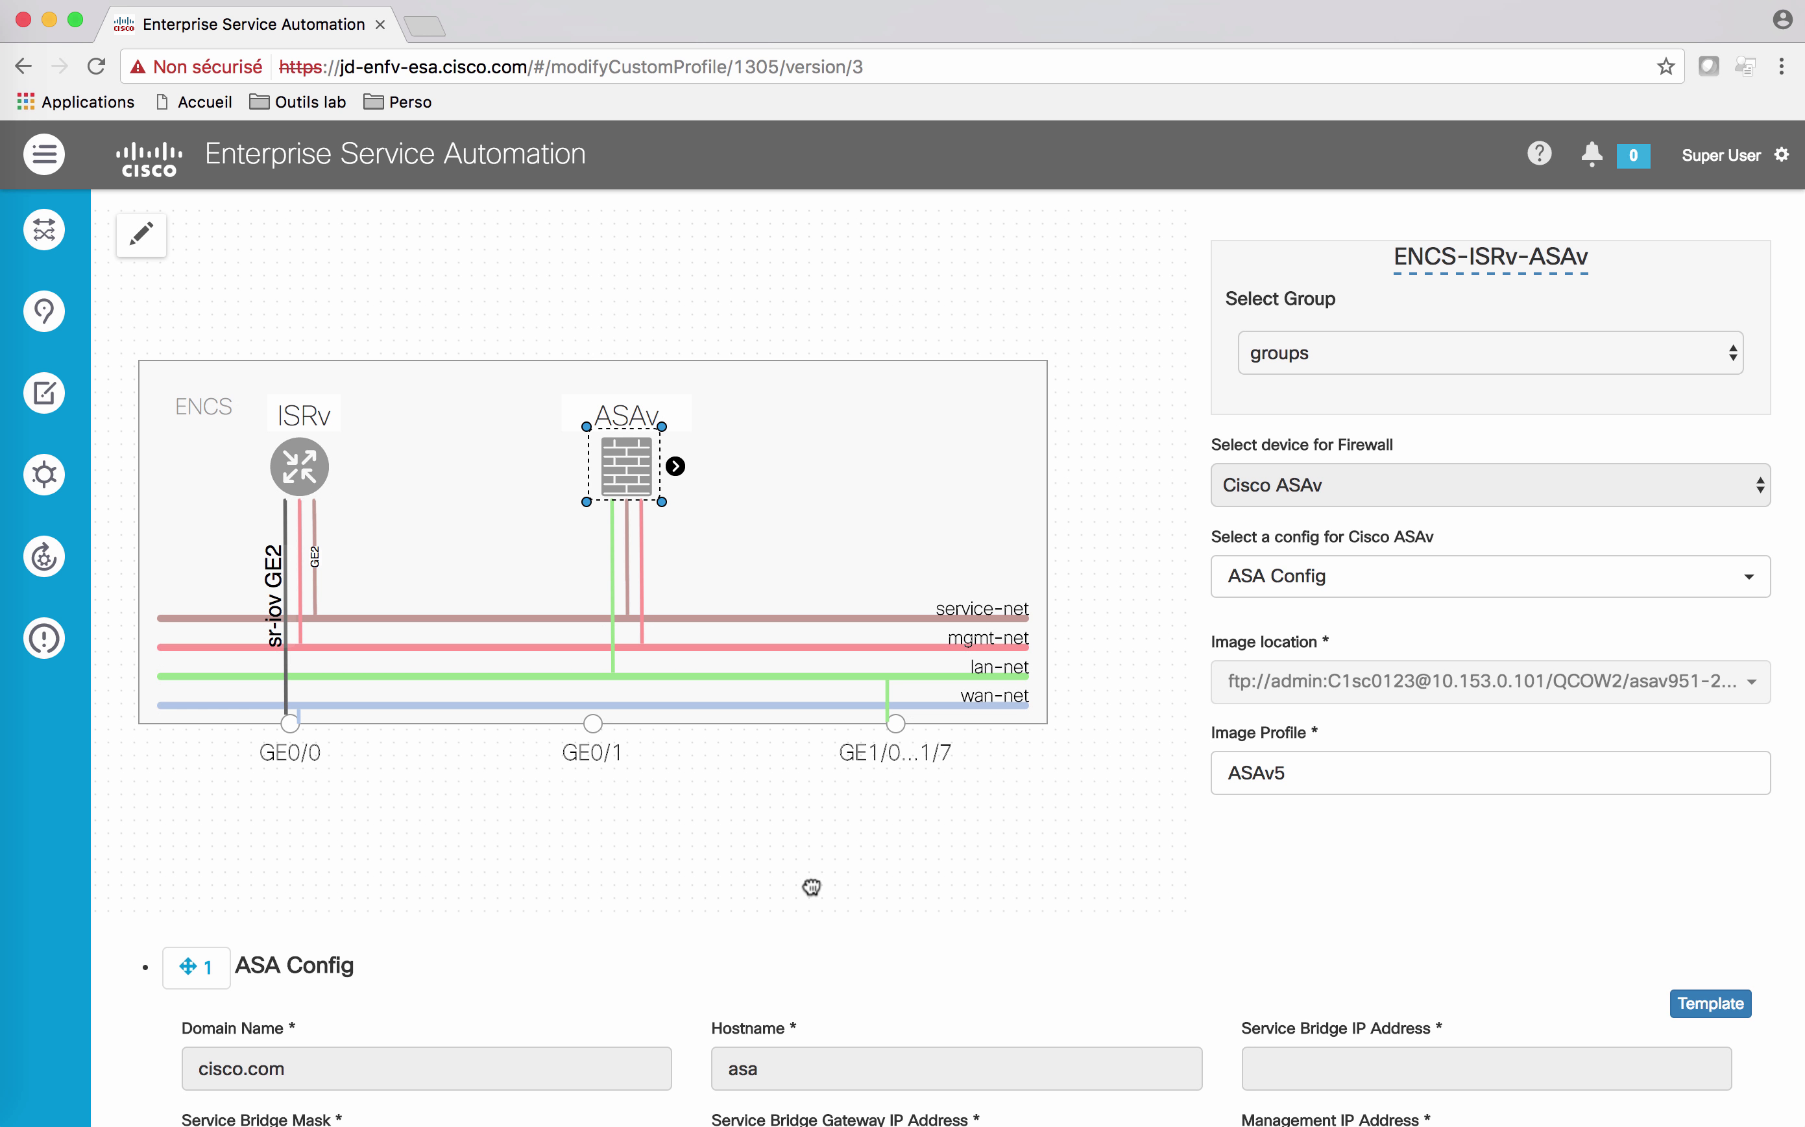
{"action": "scroll", "coordinate": [809, 774], "scroll_direction": "down", "scroll_amount": 3}
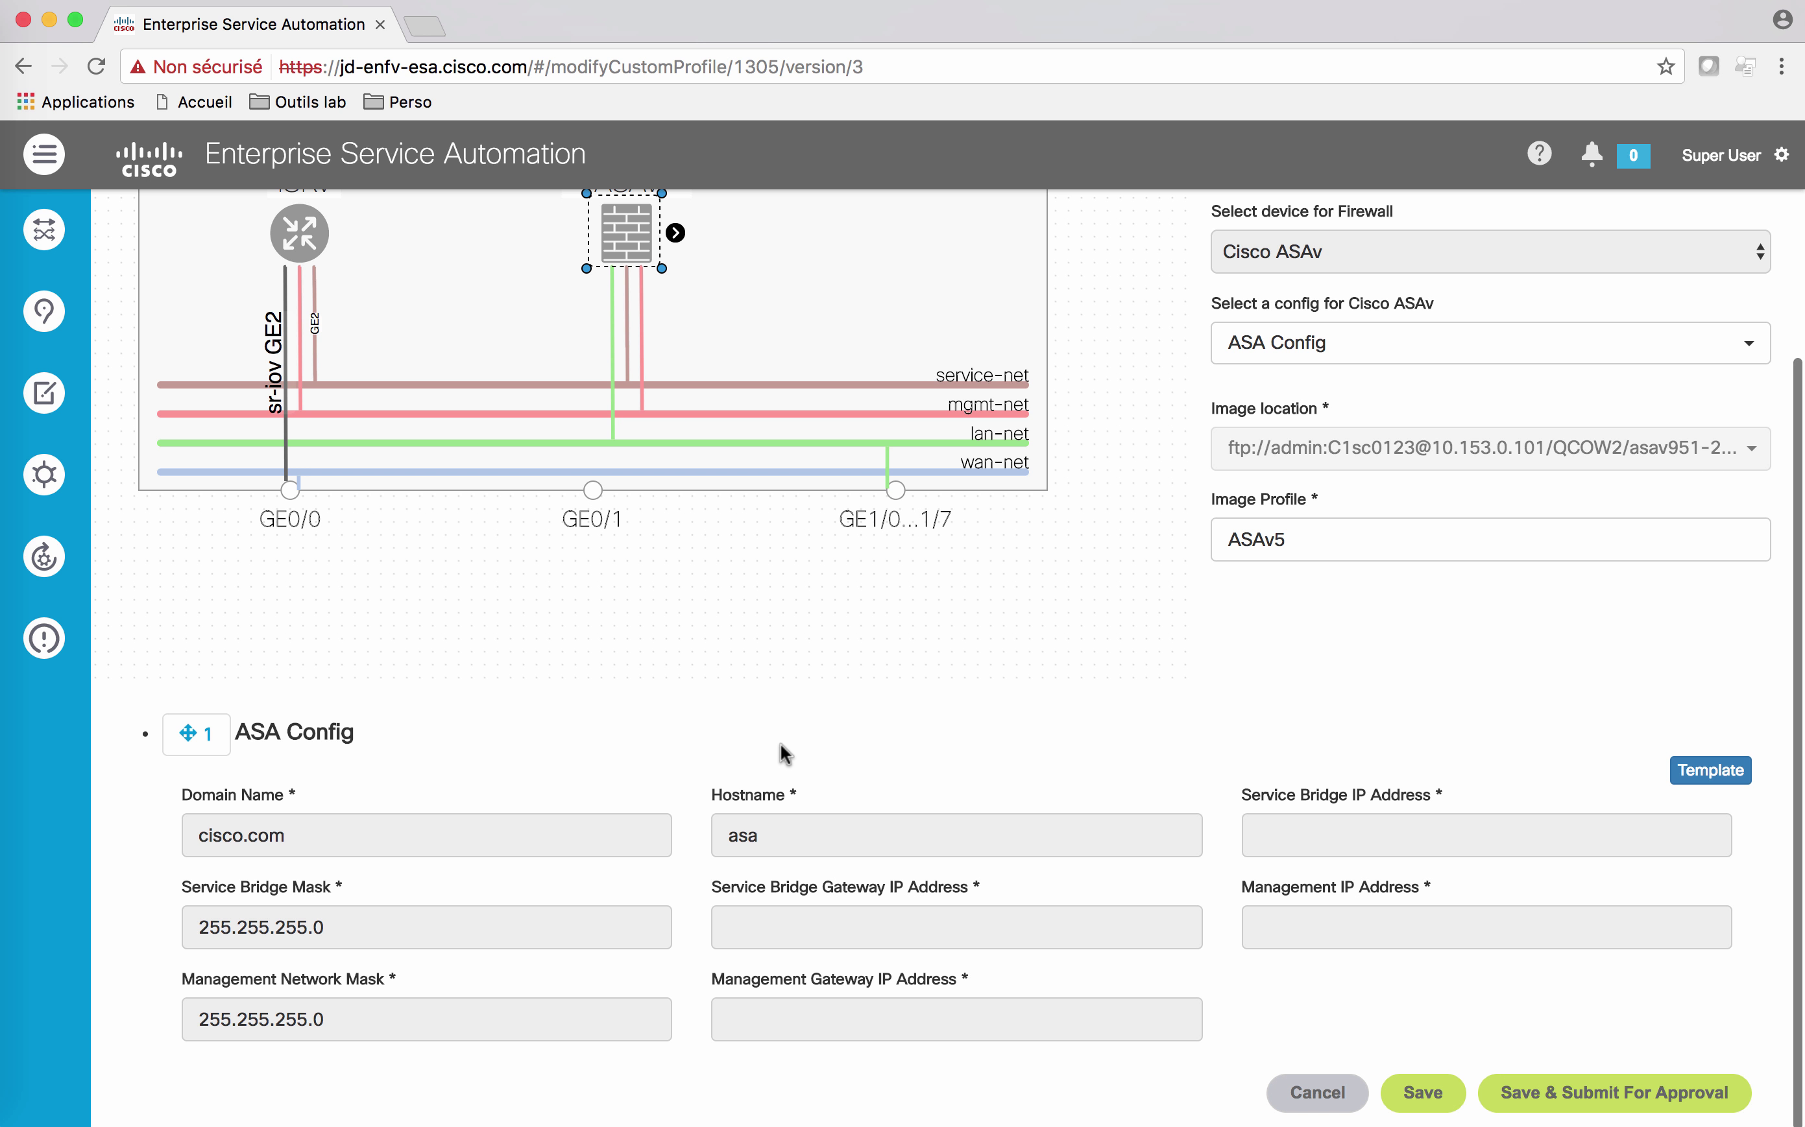
{"action": "scroll", "coordinate": [783, 753], "scroll_direction": "up", "scroll_amount": 3}
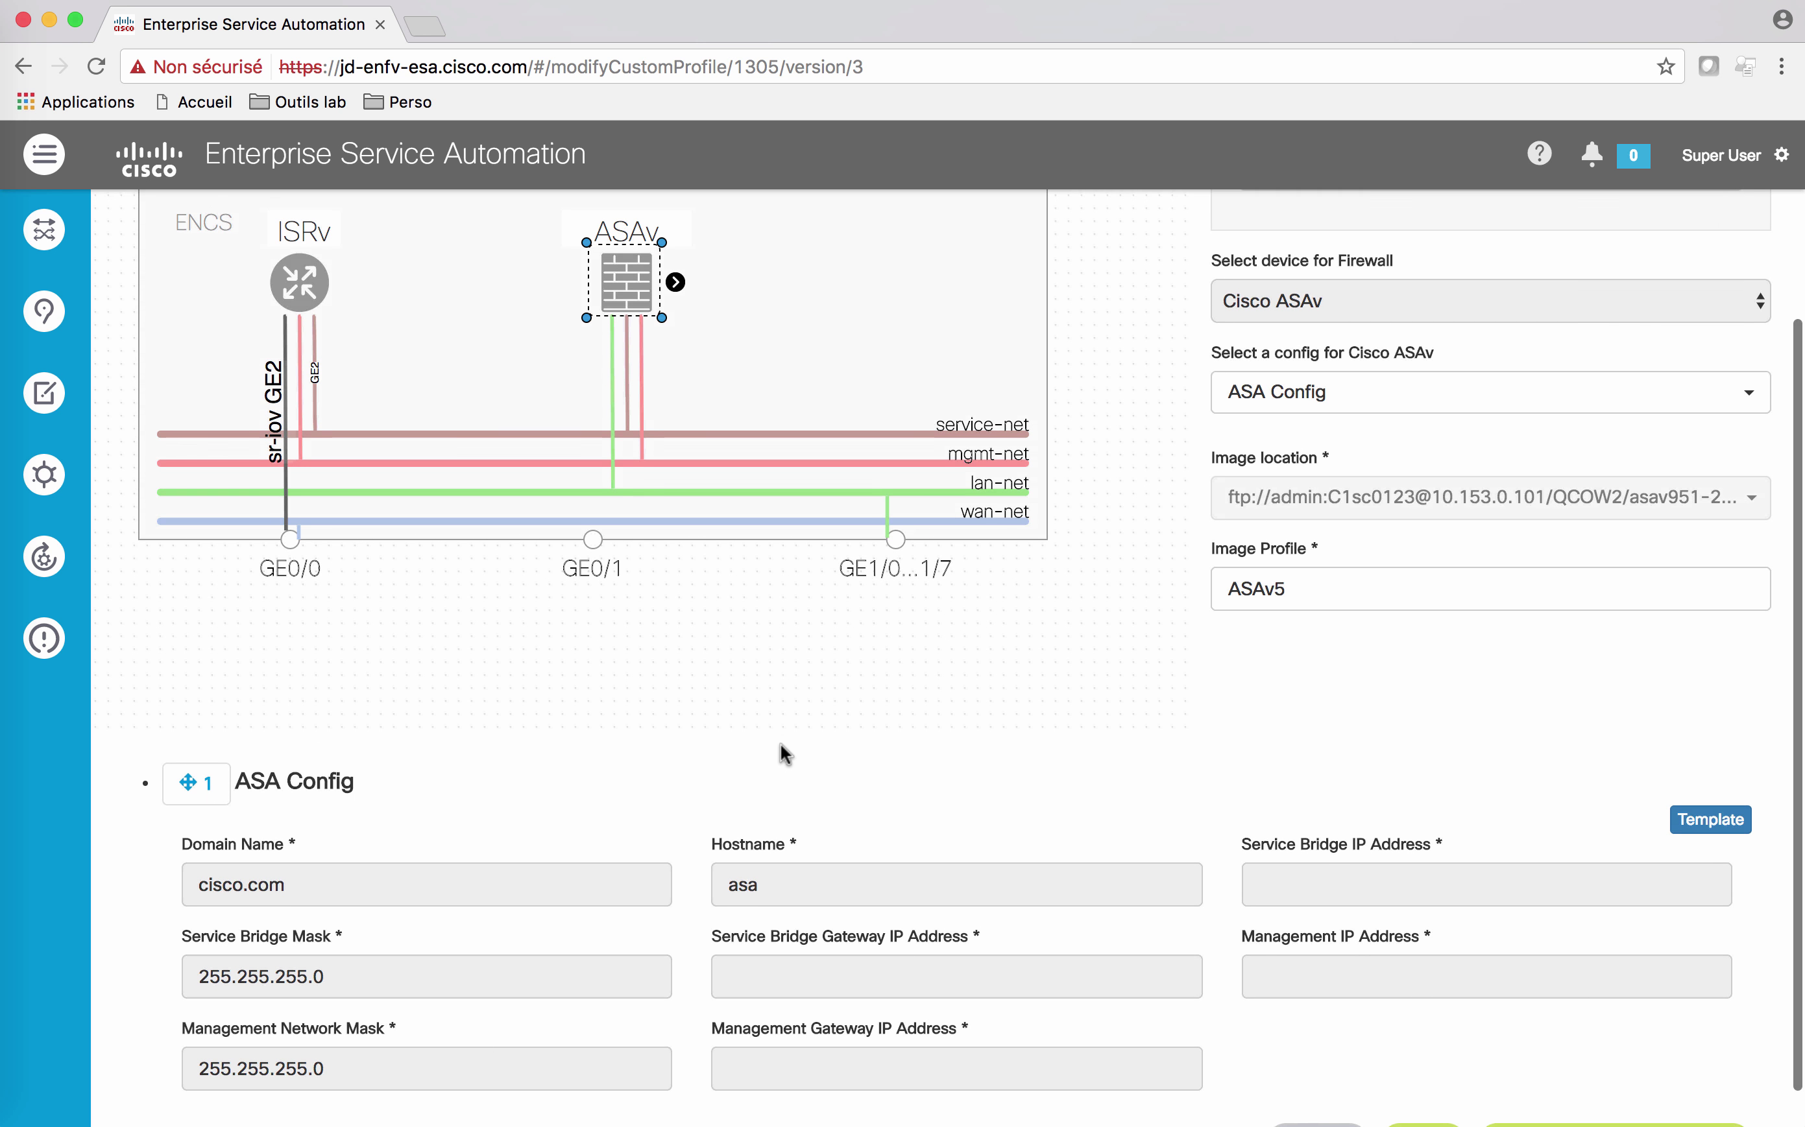
{"action": "scroll", "coordinate": [782, 750], "scroll_direction": "down", "scroll_amount": 2}
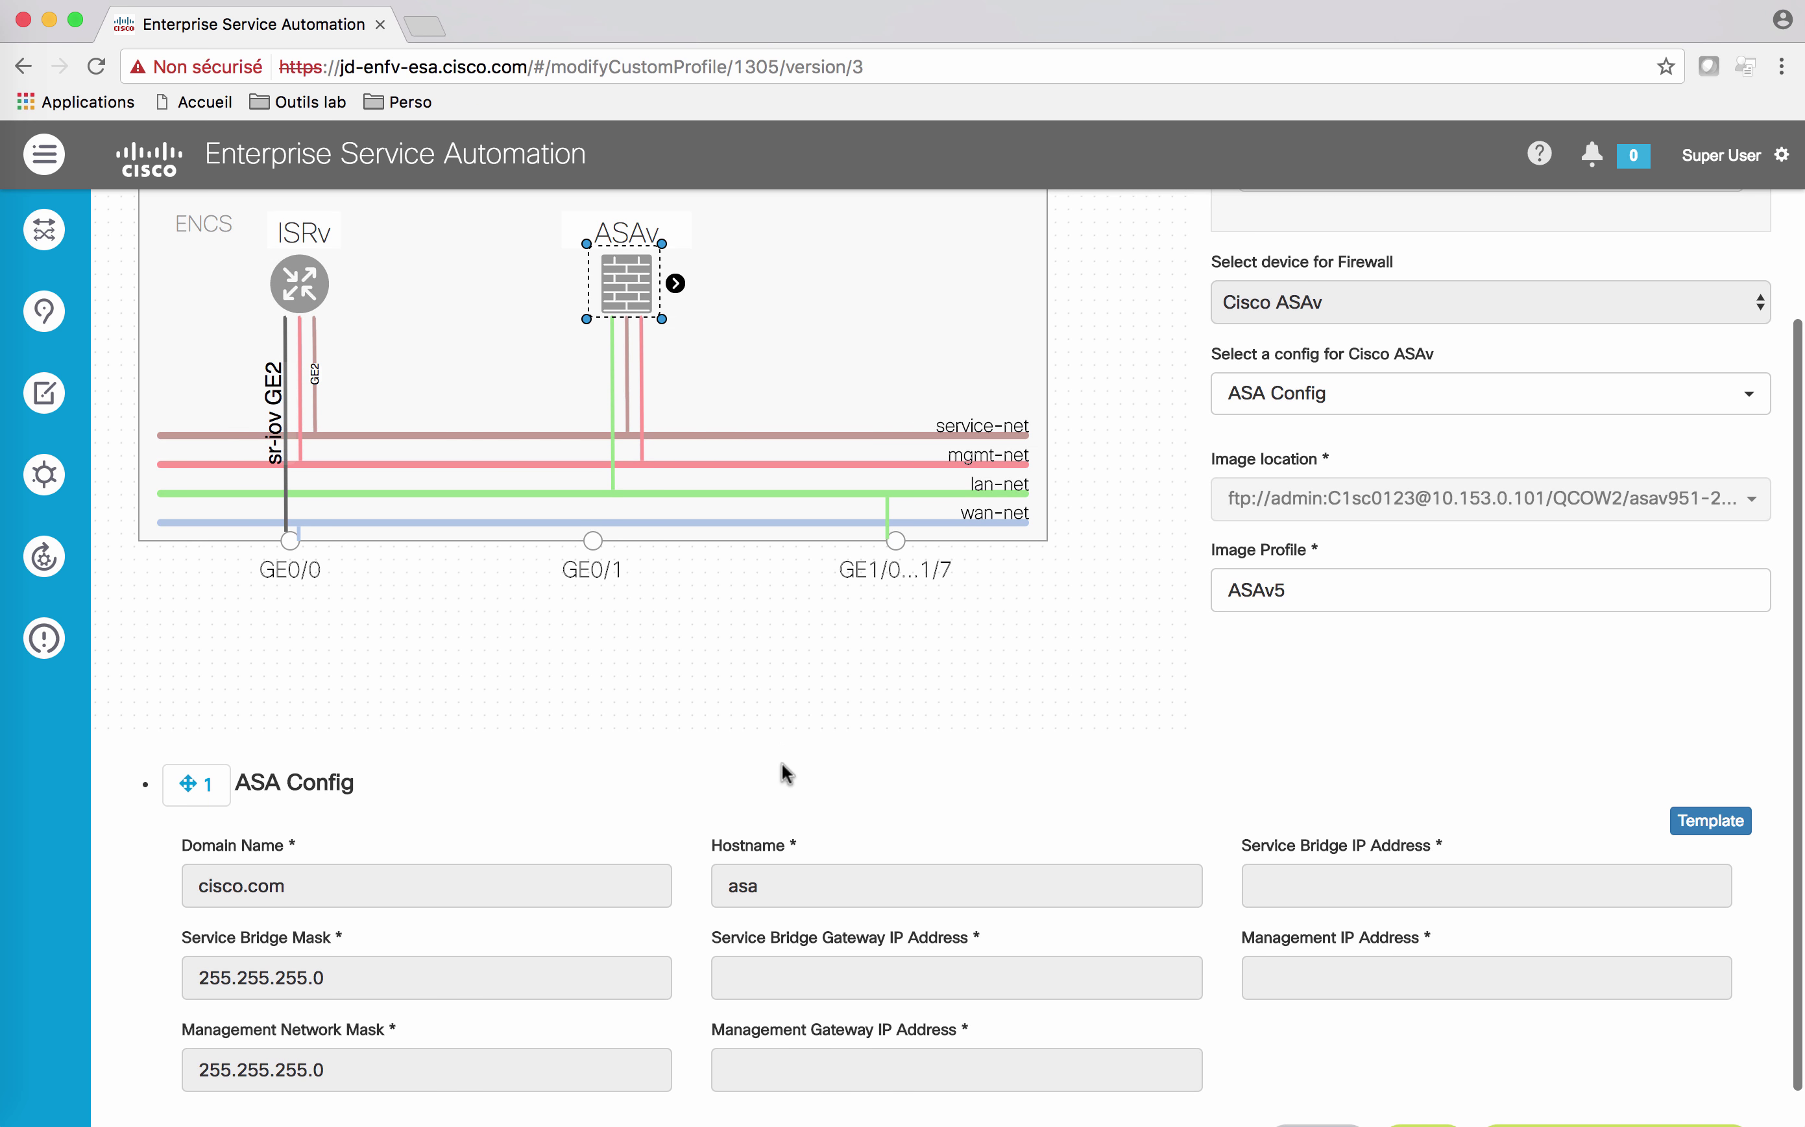
{"action": "scroll", "coordinate": [806, 802], "scroll_direction": "up", "scroll_amount": 3}
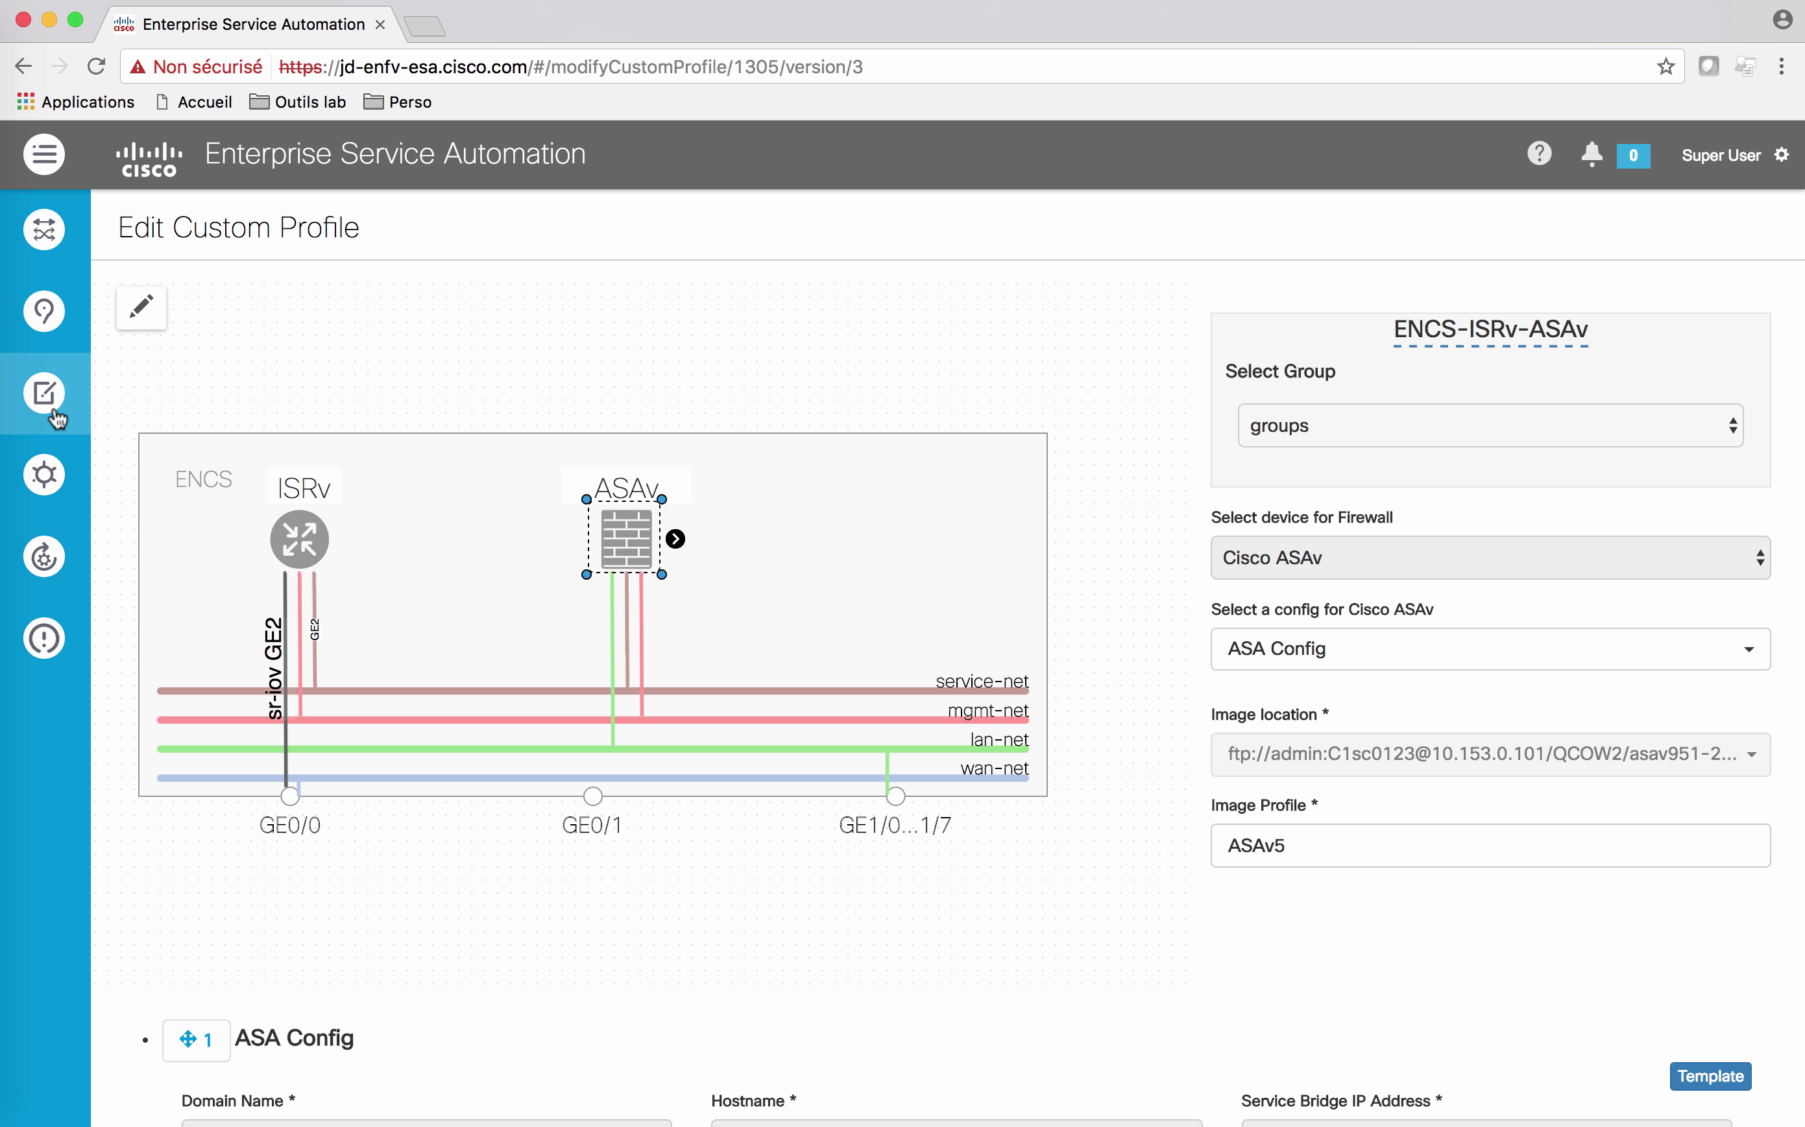
Step: Start a custom profile with an ENCS holding a router, WAAS and firewall
{"action": "left_click", "coordinate": [56, 415]}
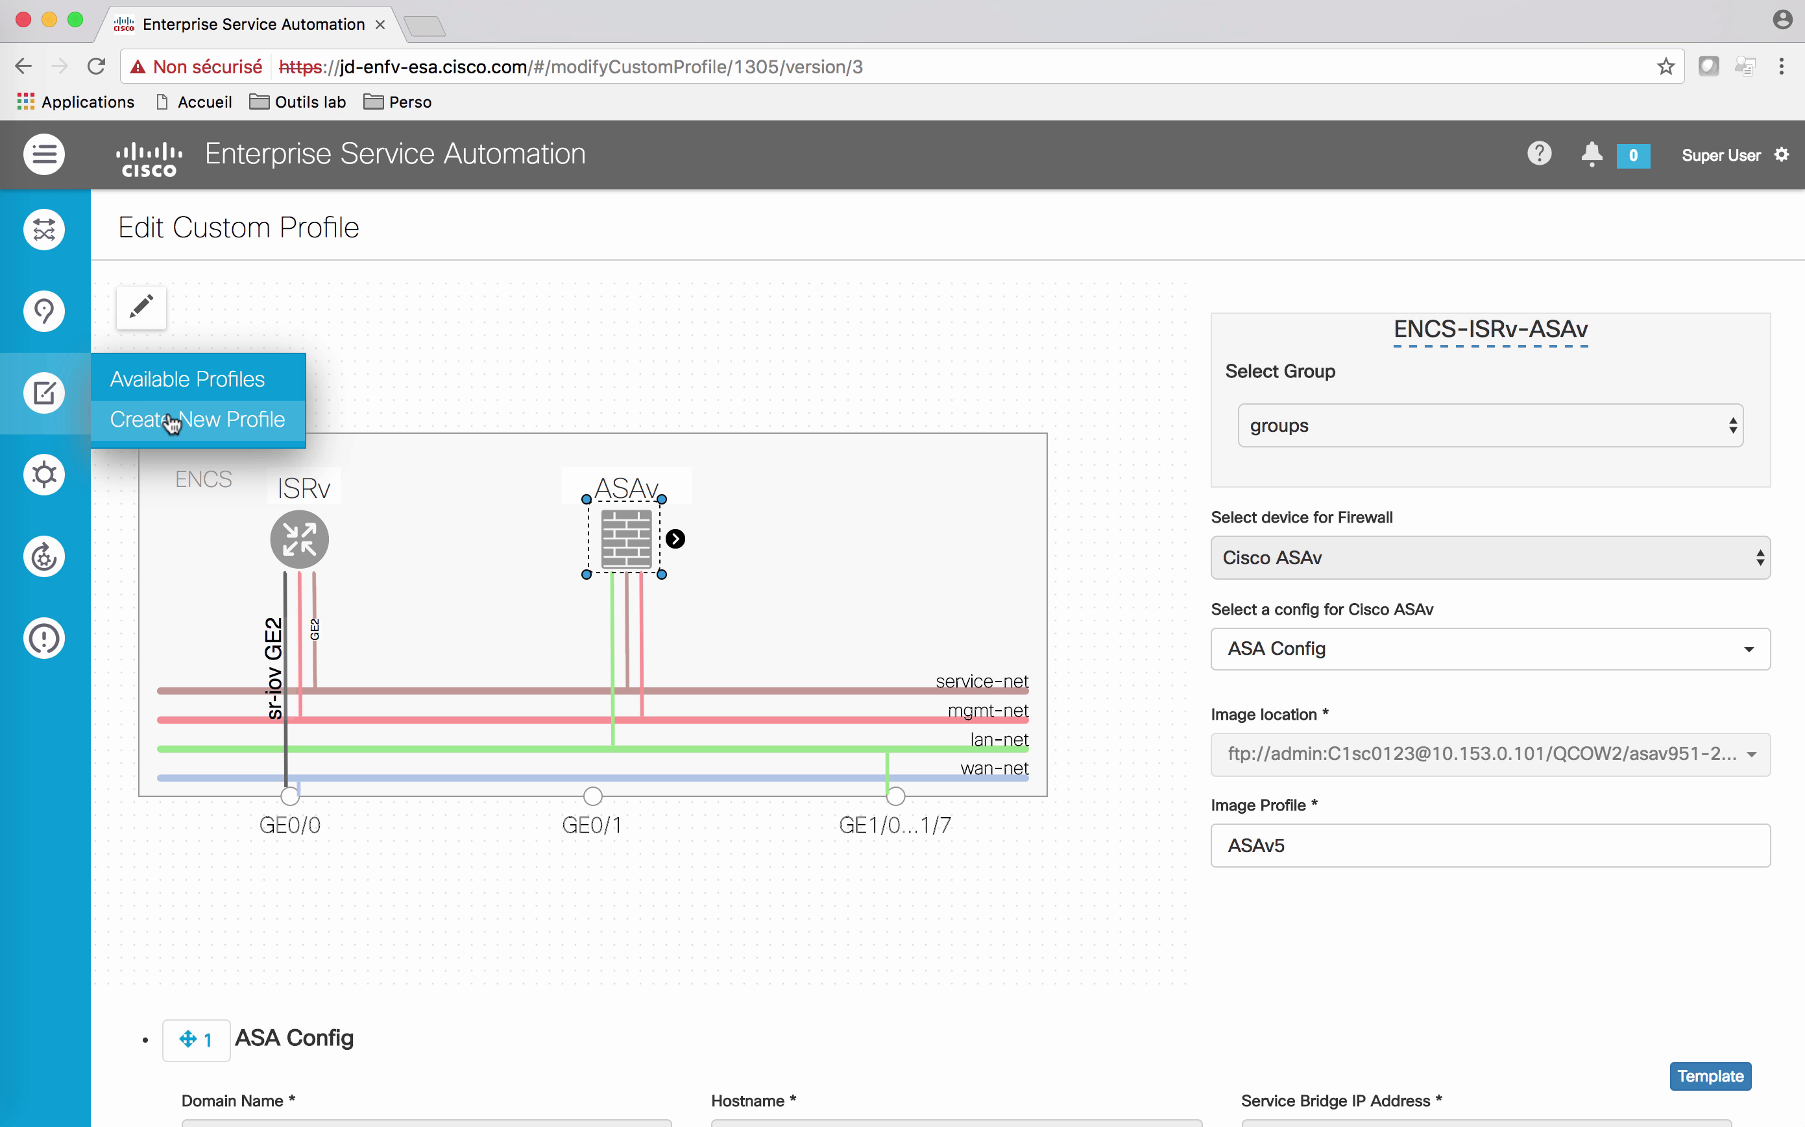
{"action": "left_click", "coordinate": [168, 415]}
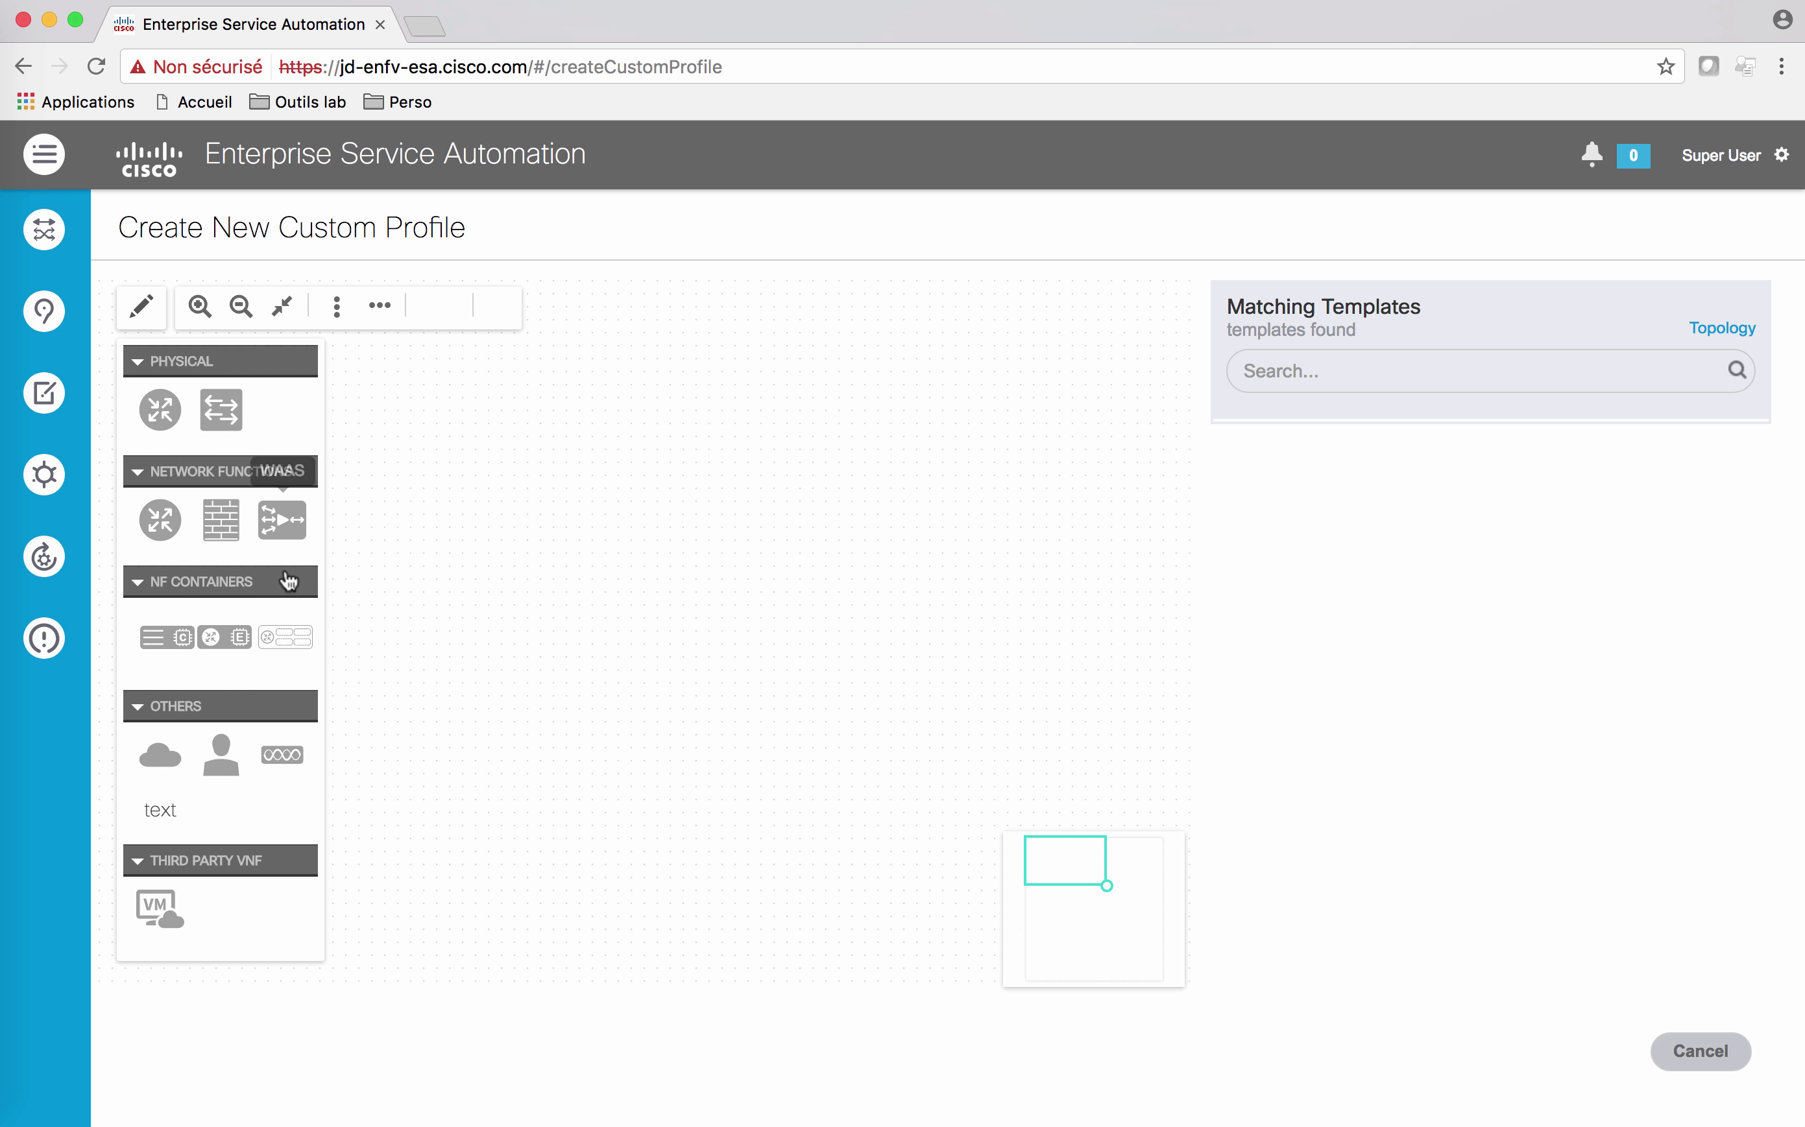
{"action": "left_click_drag", "start_coordinate": [273, 639], "coordinate": [633, 584]}
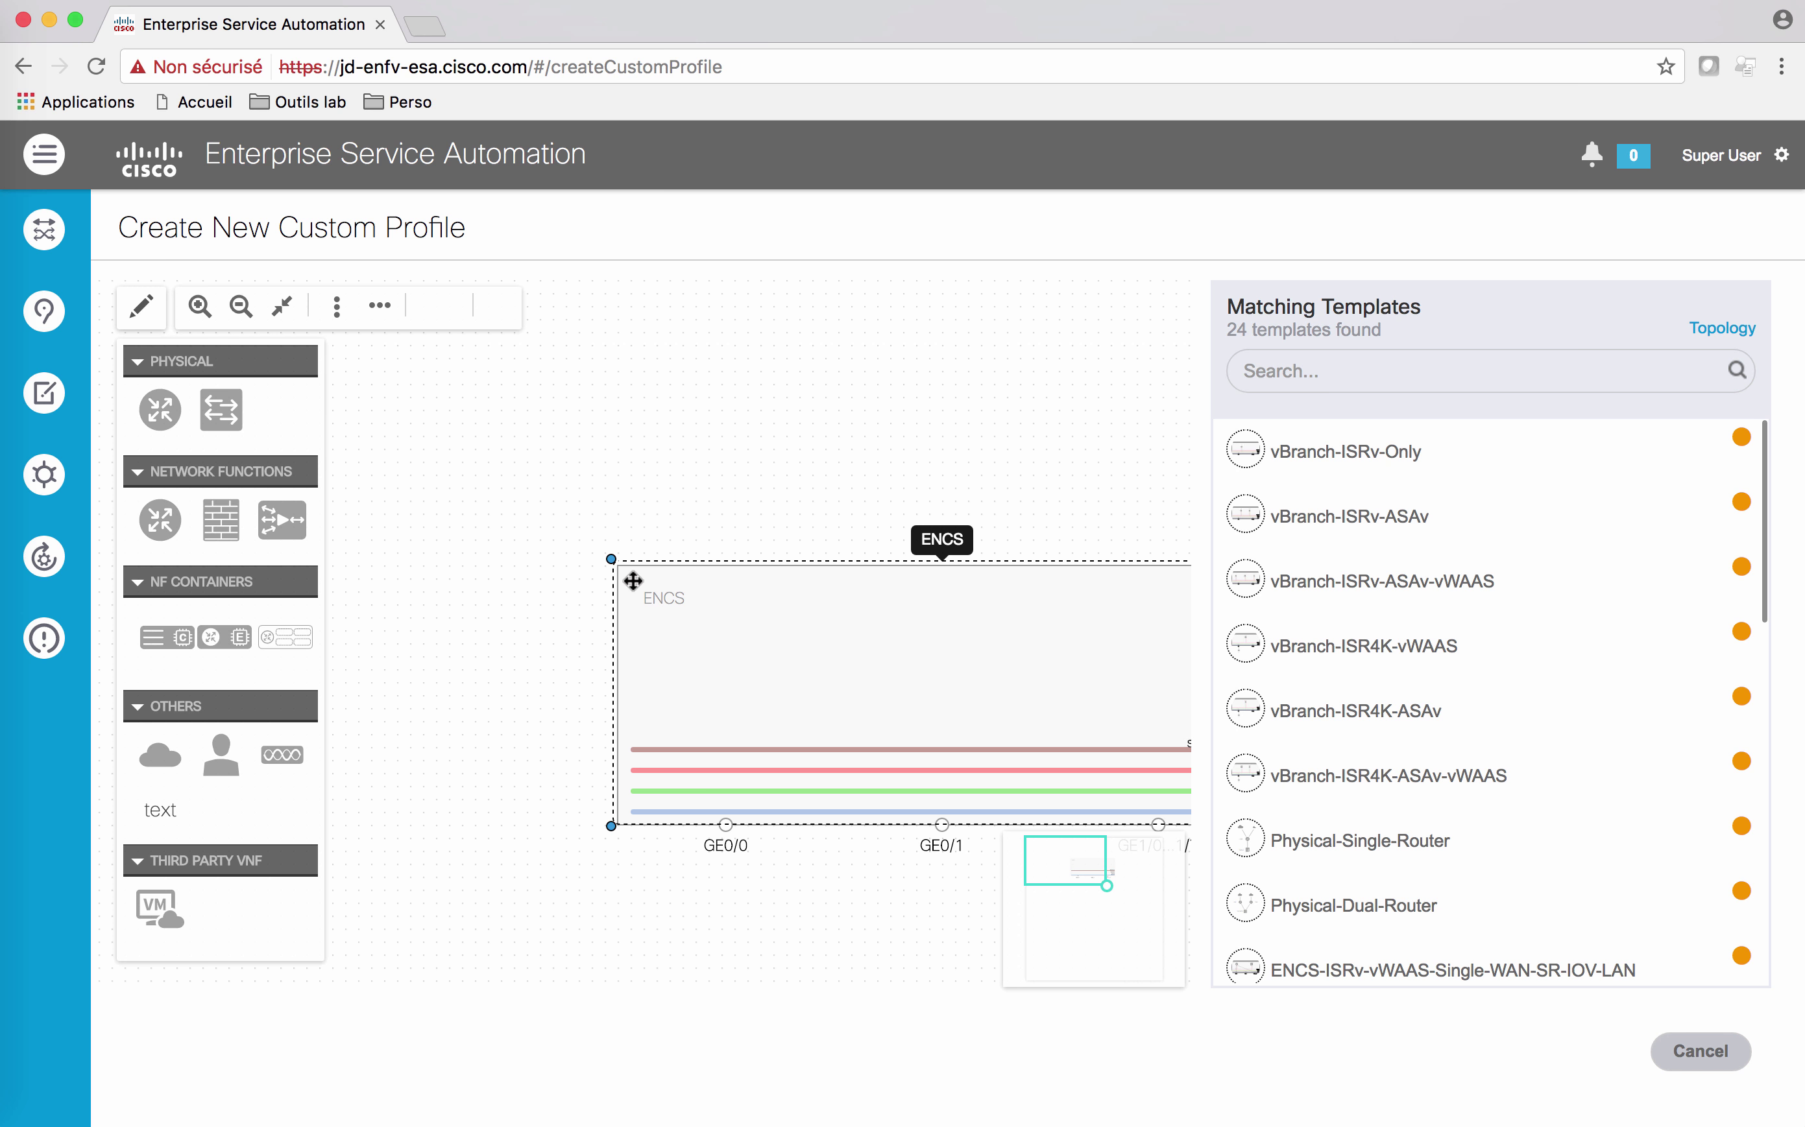
{"action": "left_click_drag", "start_coordinate": [818, 636], "coordinate": [619, 535]}
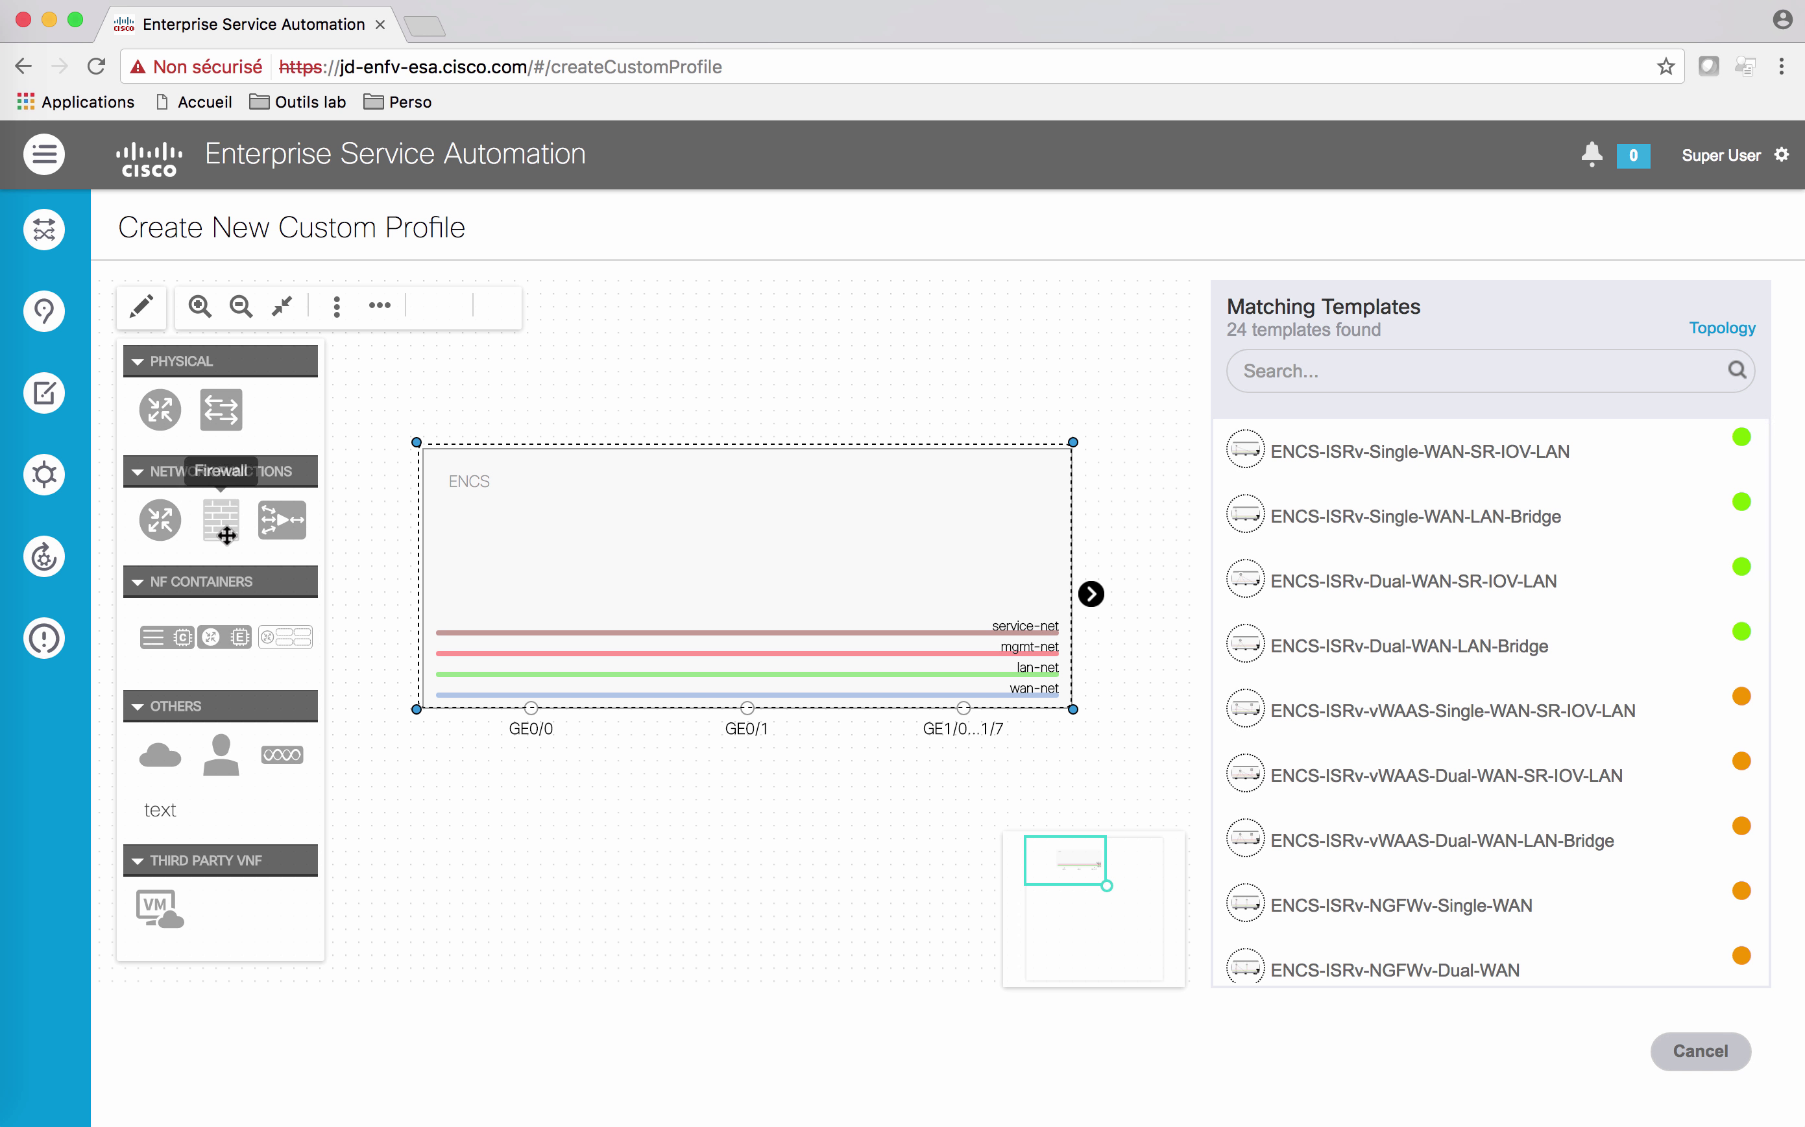
{"action": "left_click_drag", "start_coordinate": [176, 513], "coordinate": [570, 557]}
{"action": "left_click_drag", "start_coordinate": [550, 553], "coordinate": [549, 558]}
{"action": "left_click_drag", "start_coordinate": [281, 518], "coordinate": [704, 560]}
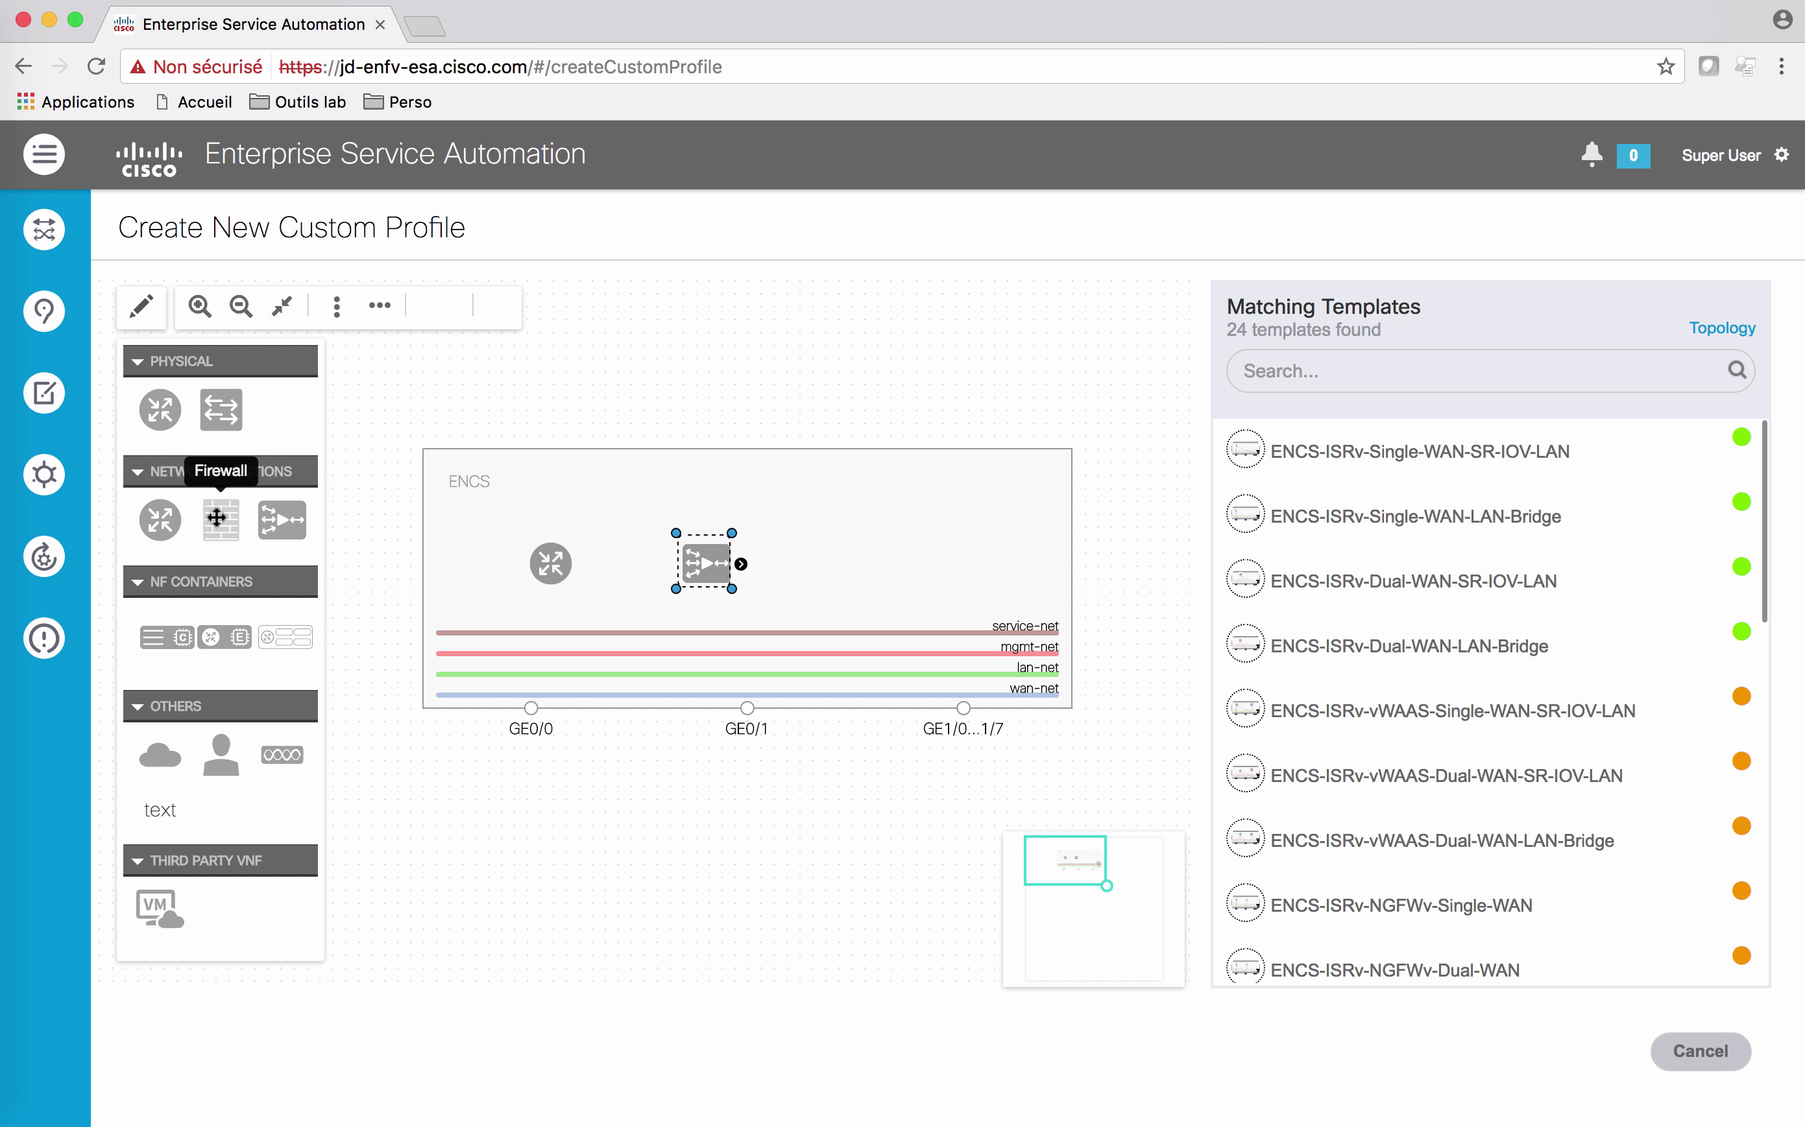
{"action": "left_click_drag", "start_coordinate": [220, 520], "coordinate": [837, 559]}
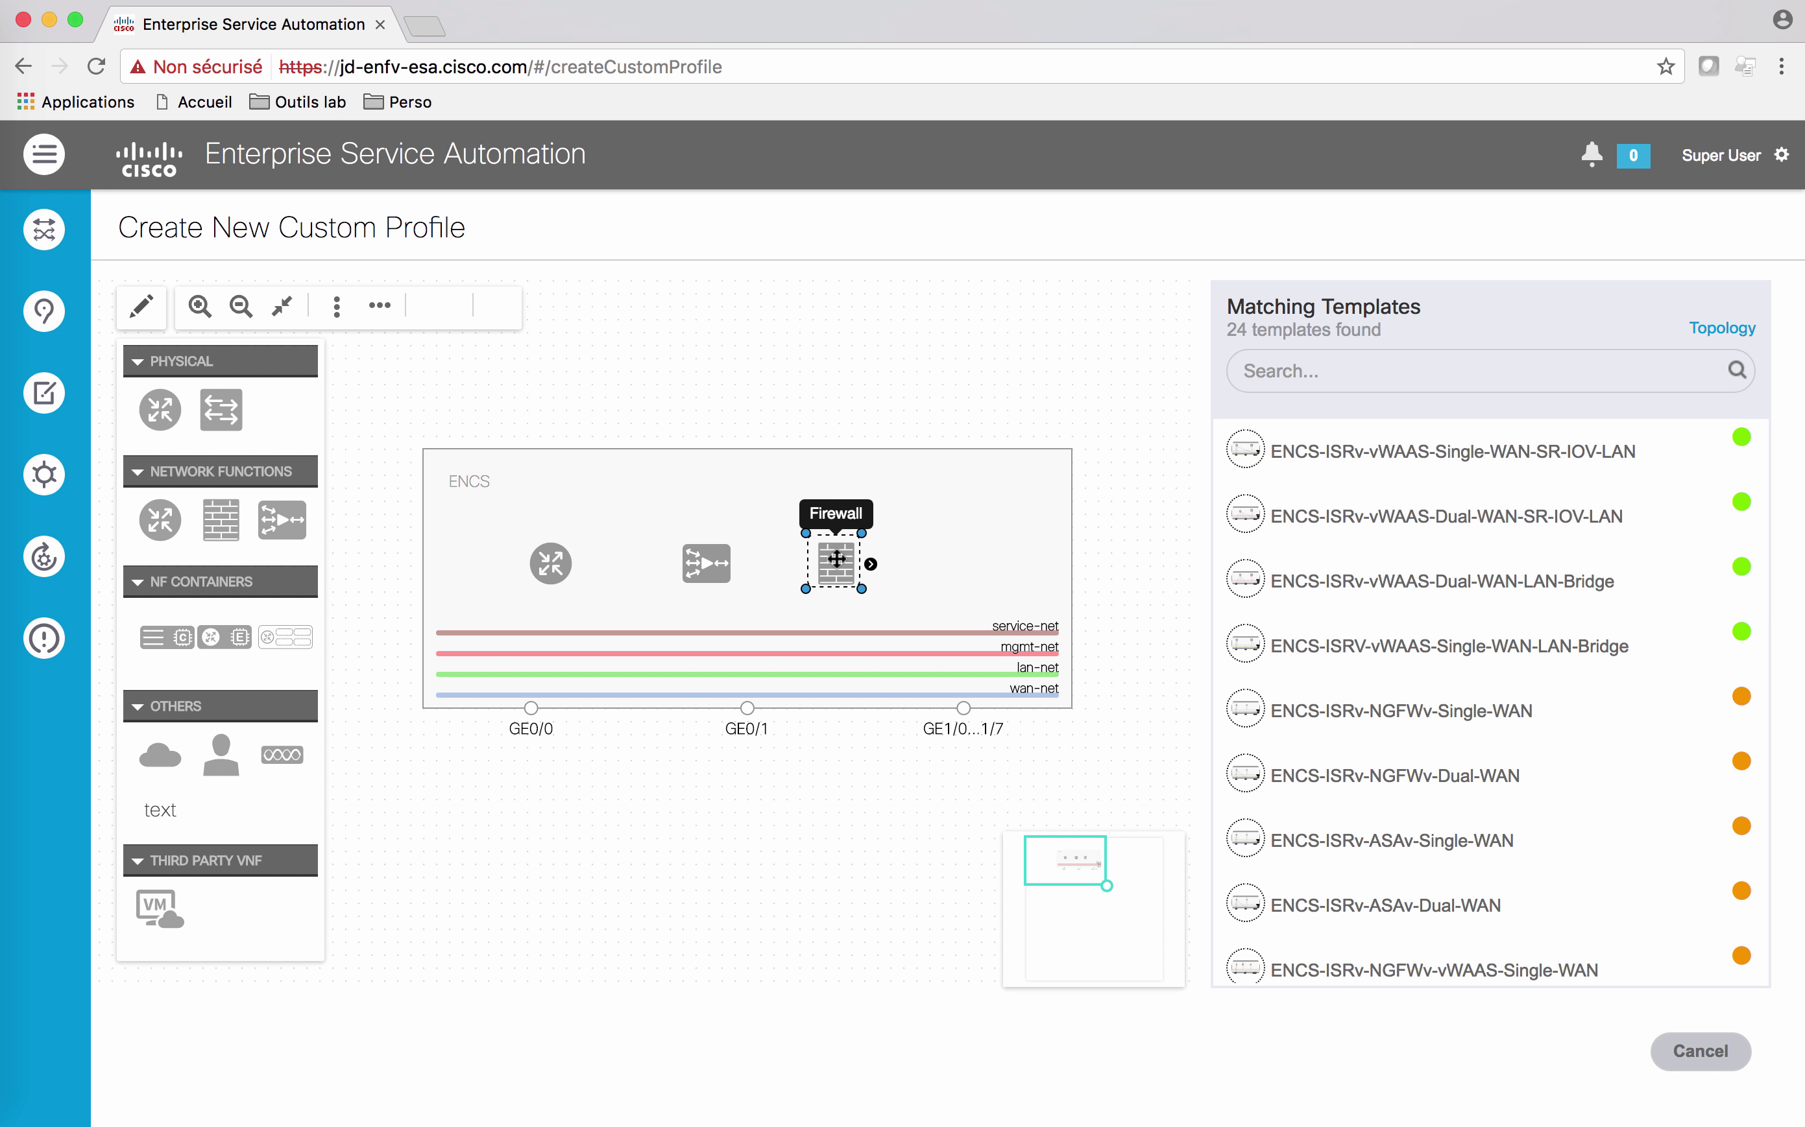
{"action": "left_click", "coordinate": [550, 567]}
Step: Wire ISRv to wan-net and service-net, WAAS to service-net, and apply ENCS-ISRv-NGFWv-vWAAS-Single-WAN
{"action": "left_click_drag", "start_coordinate": [586, 563], "coordinate": [549, 695]}
{"action": "left_click_drag", "start_coordinate": [582, 564], "coordinate": [562, 633]}
{"action": "left_click", "coordinate": [722, 555]}
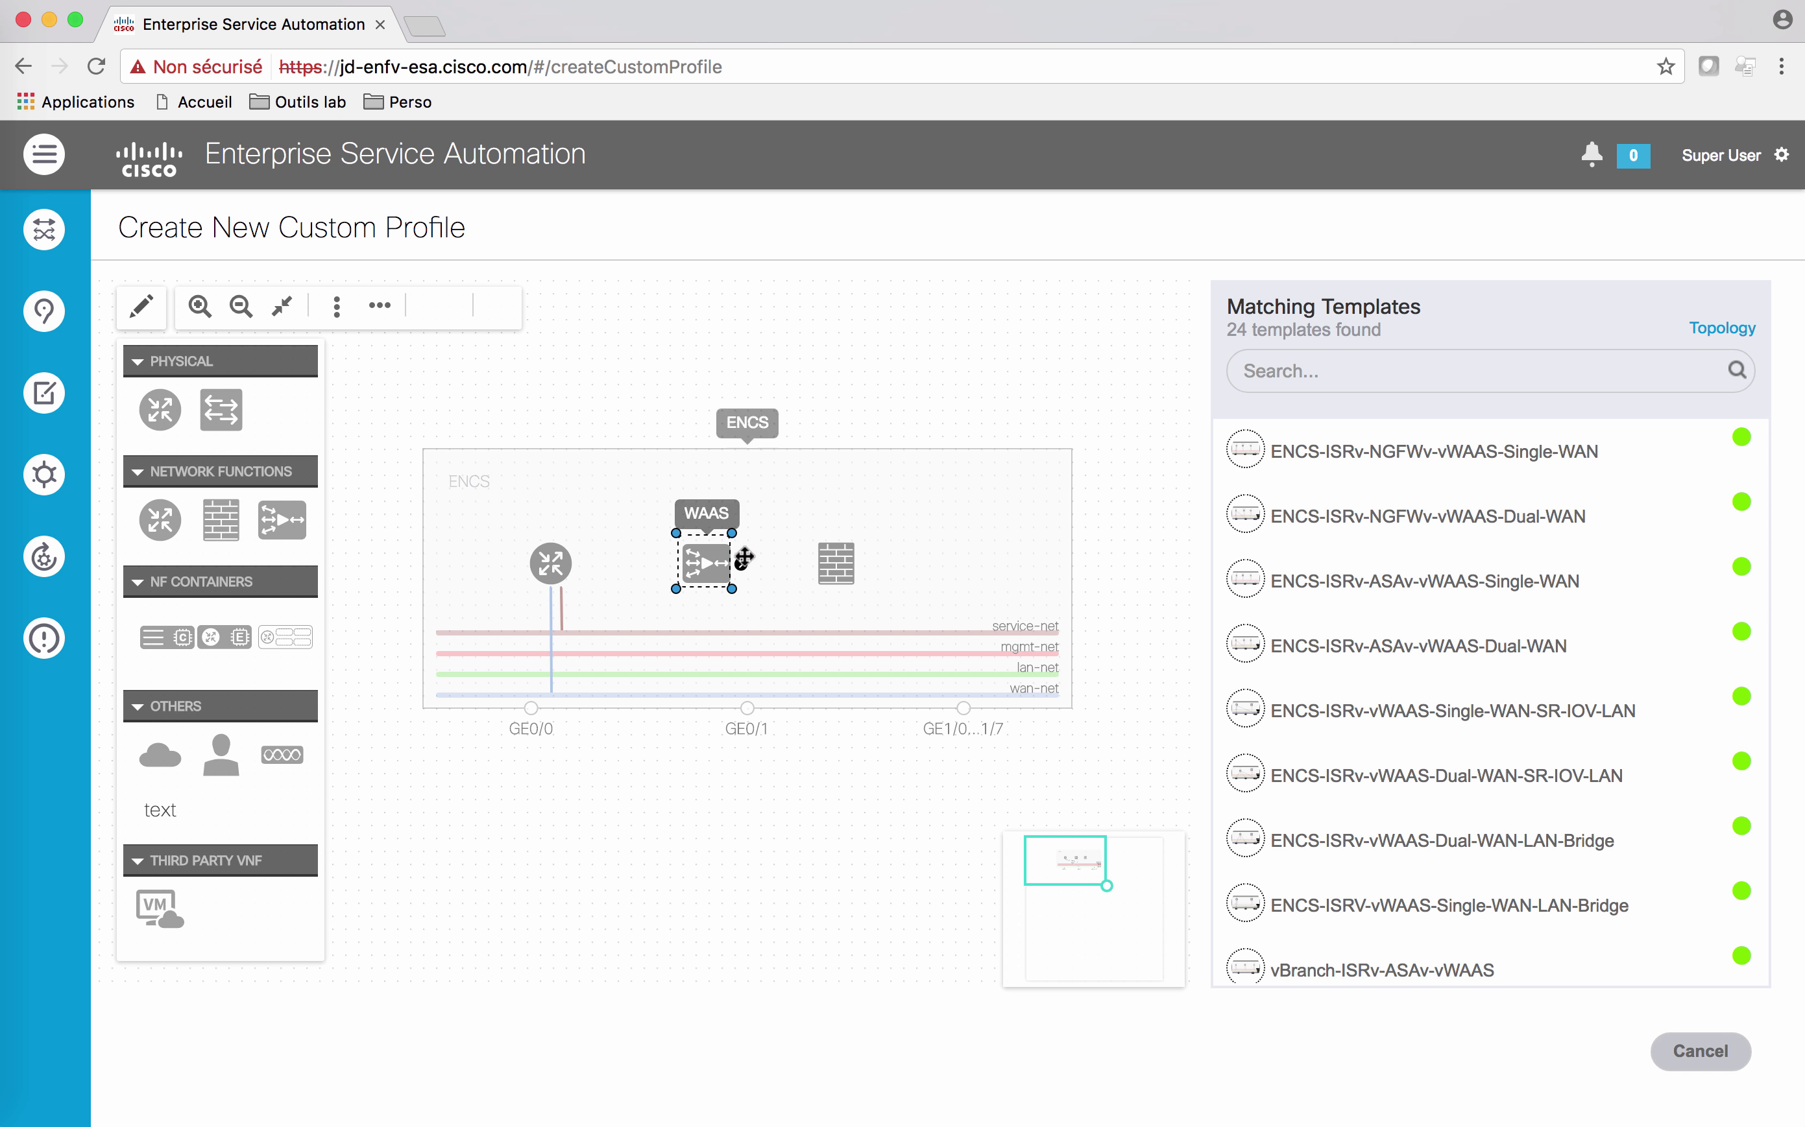
{"action": "left_click_drag", "start_coordinate": [741, 564], "coordinate": [725, 632]}
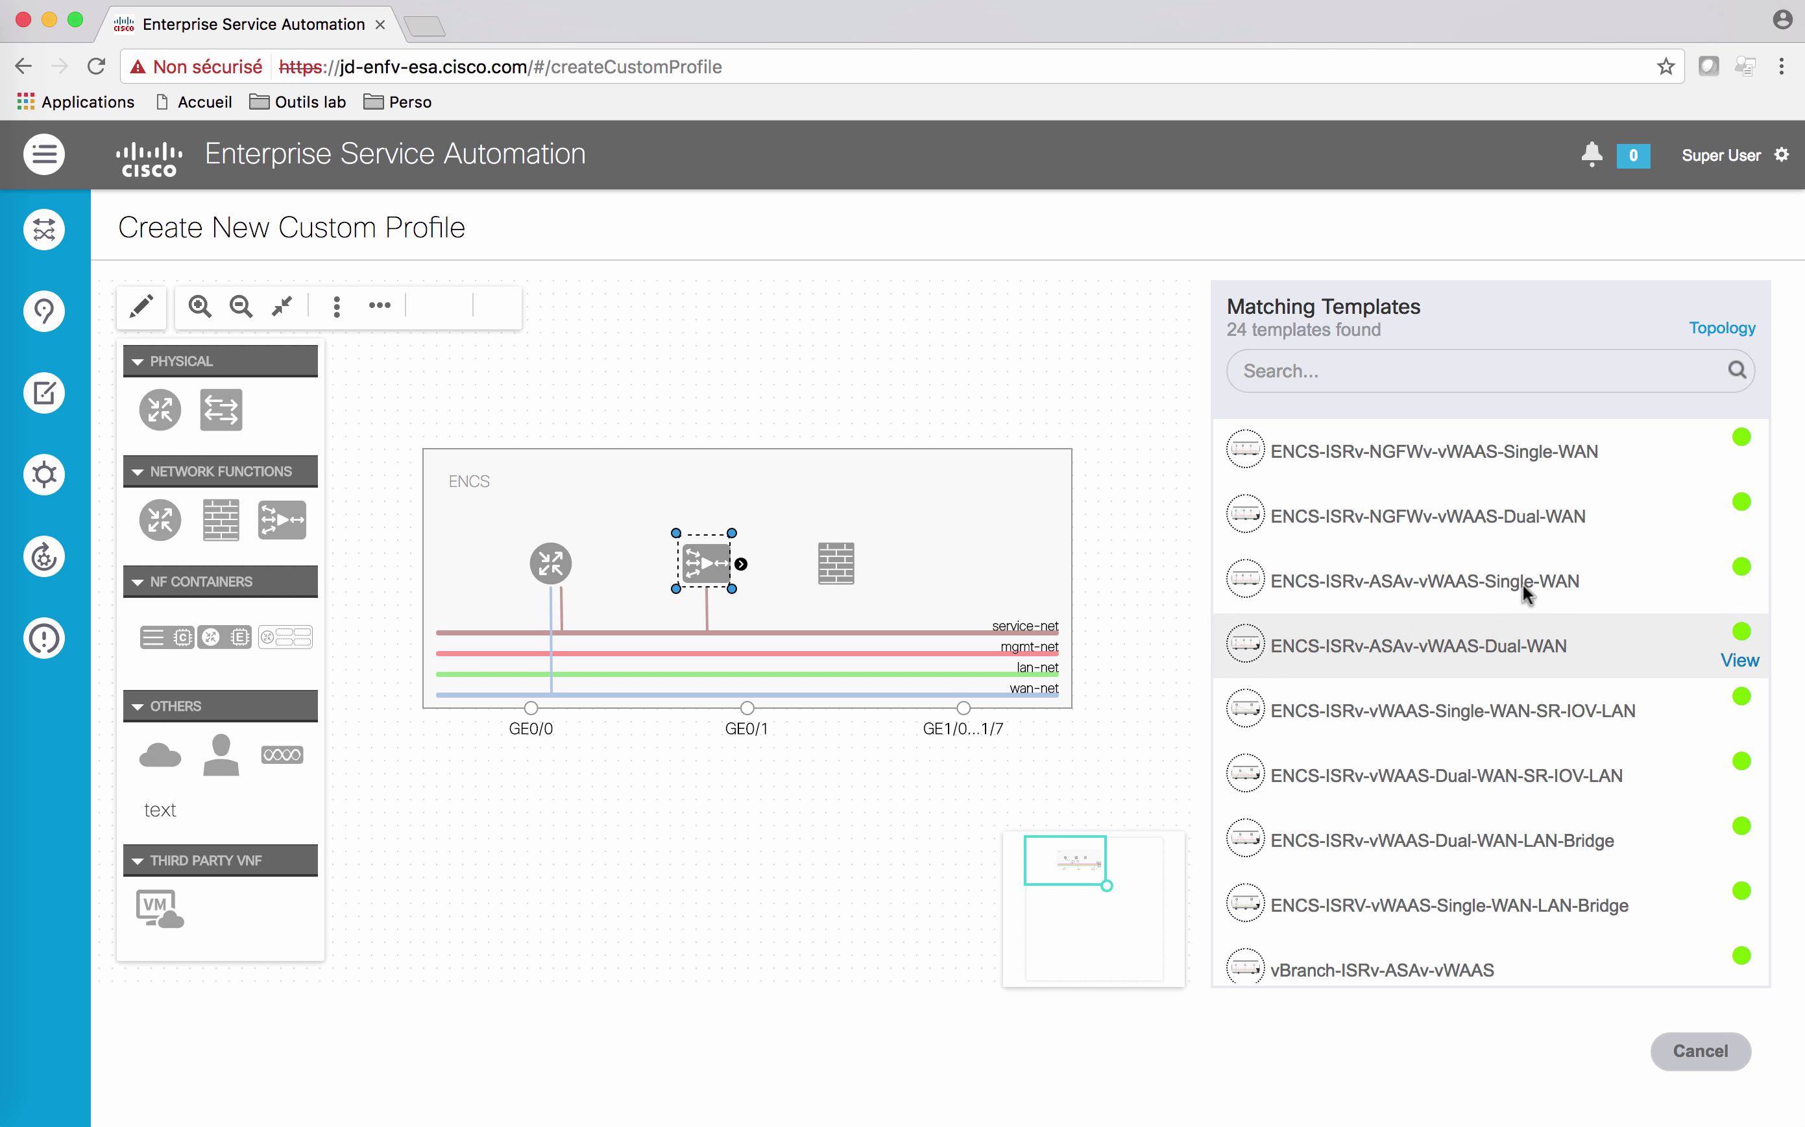
{"action": "left_click", "coordinate": [1740, 465]}
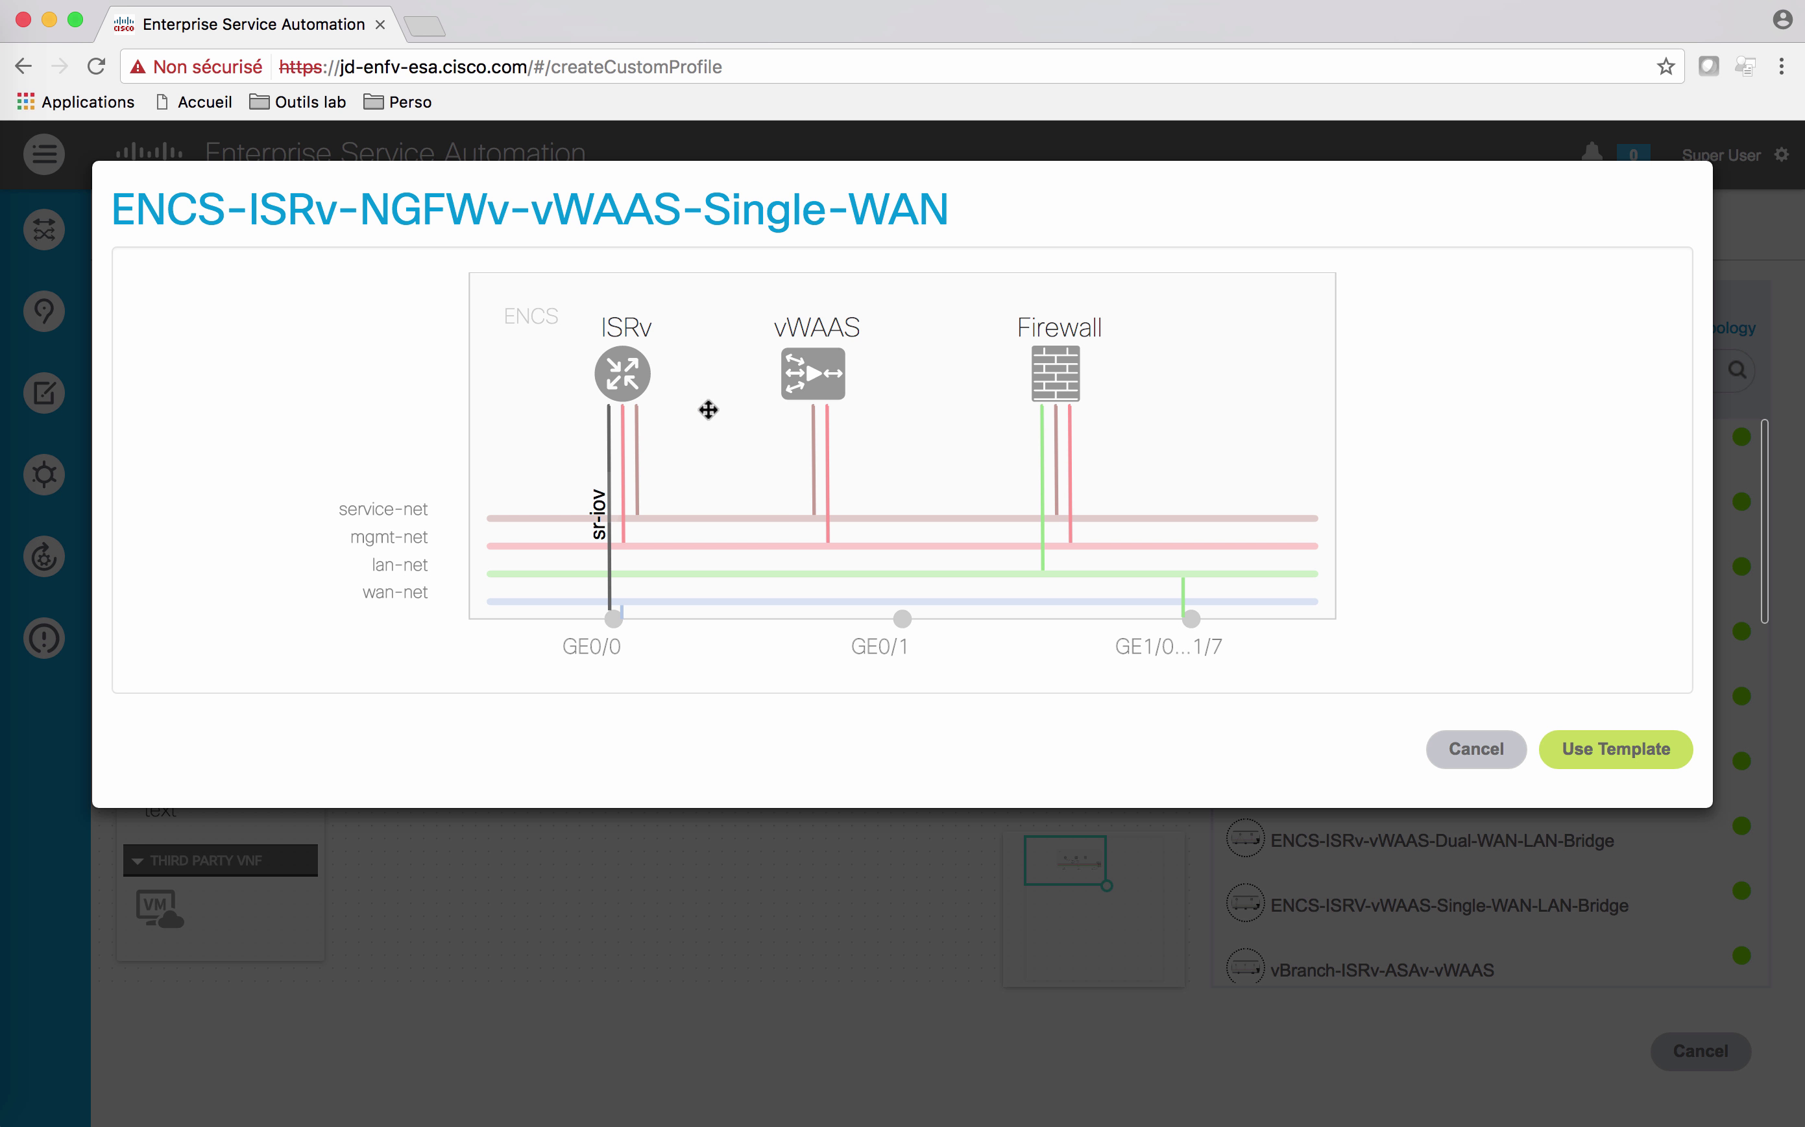
{"action": "left_click", "coordinate": [1612, 760]}
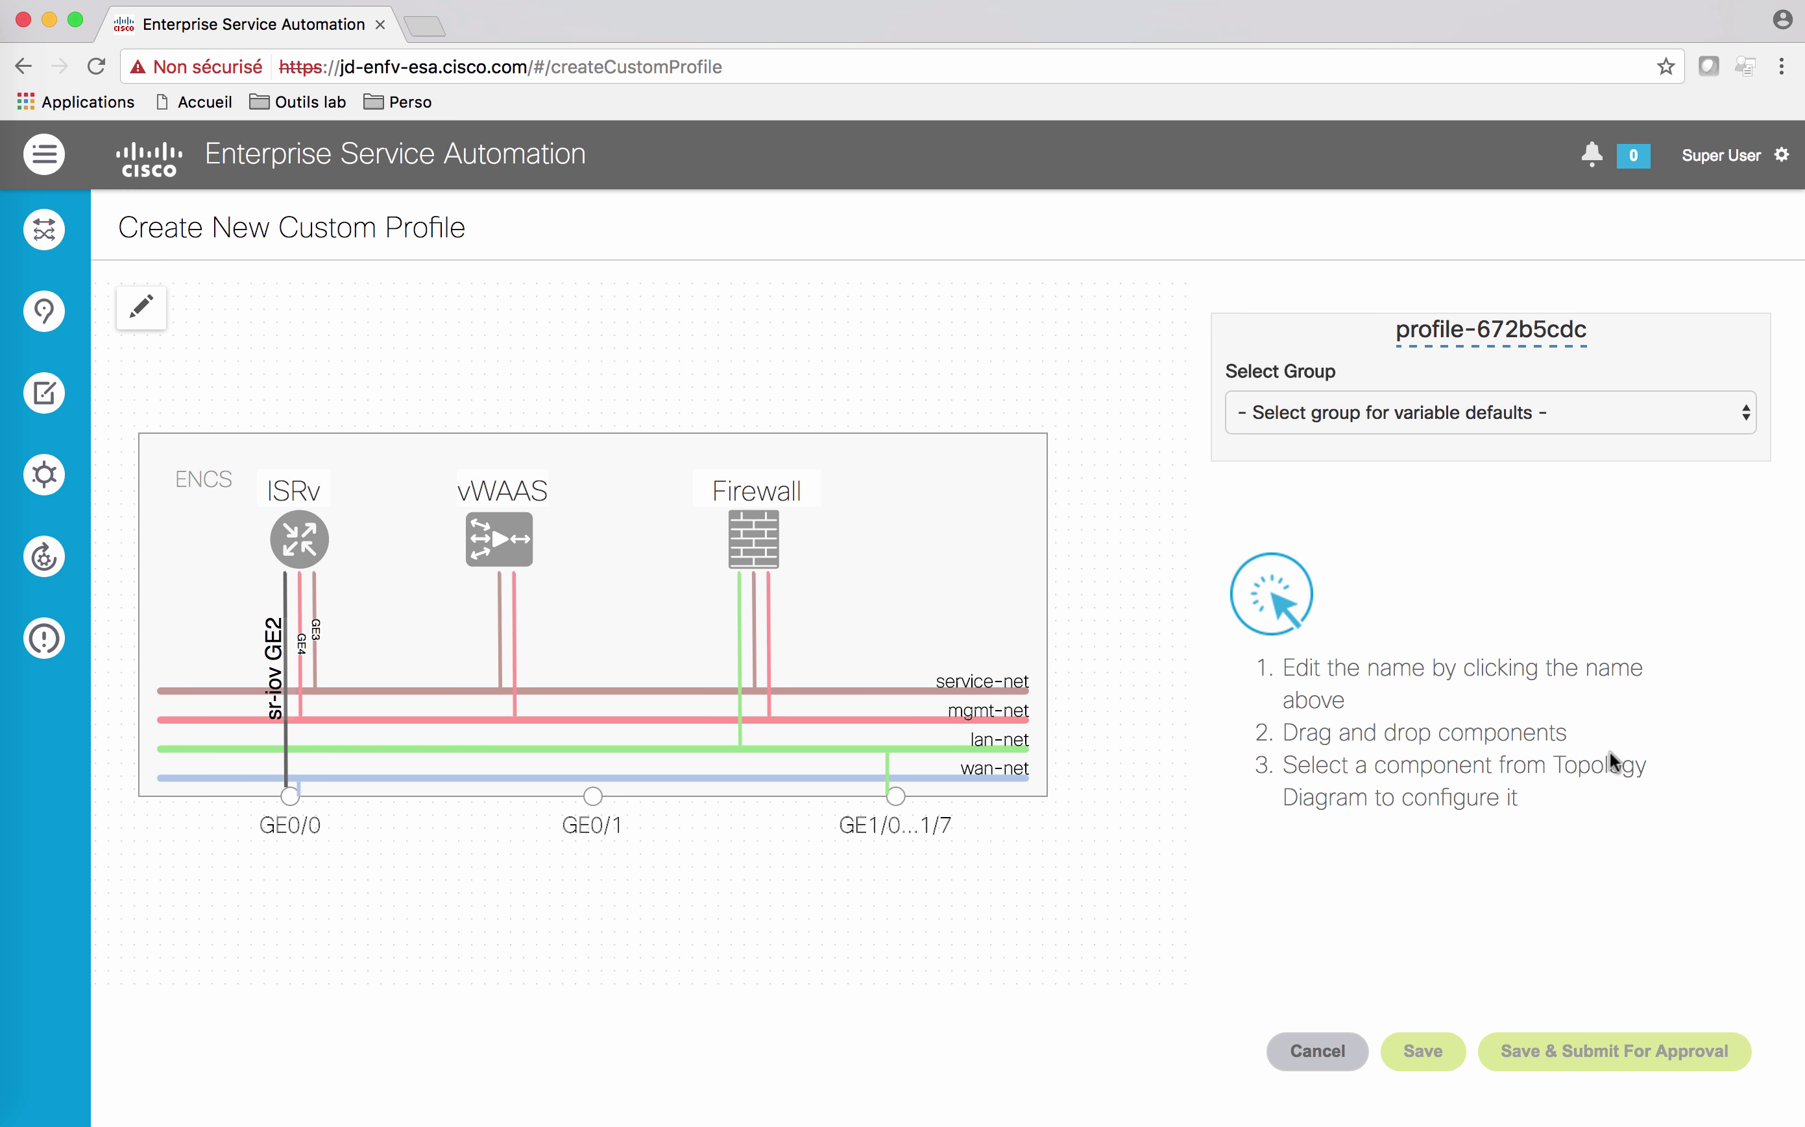
Step: Rename the new profile ISRv-WAAS-ASA and bring up the ENCS host settings
{"action": "left_click", "coordinate": [1478, 329]}
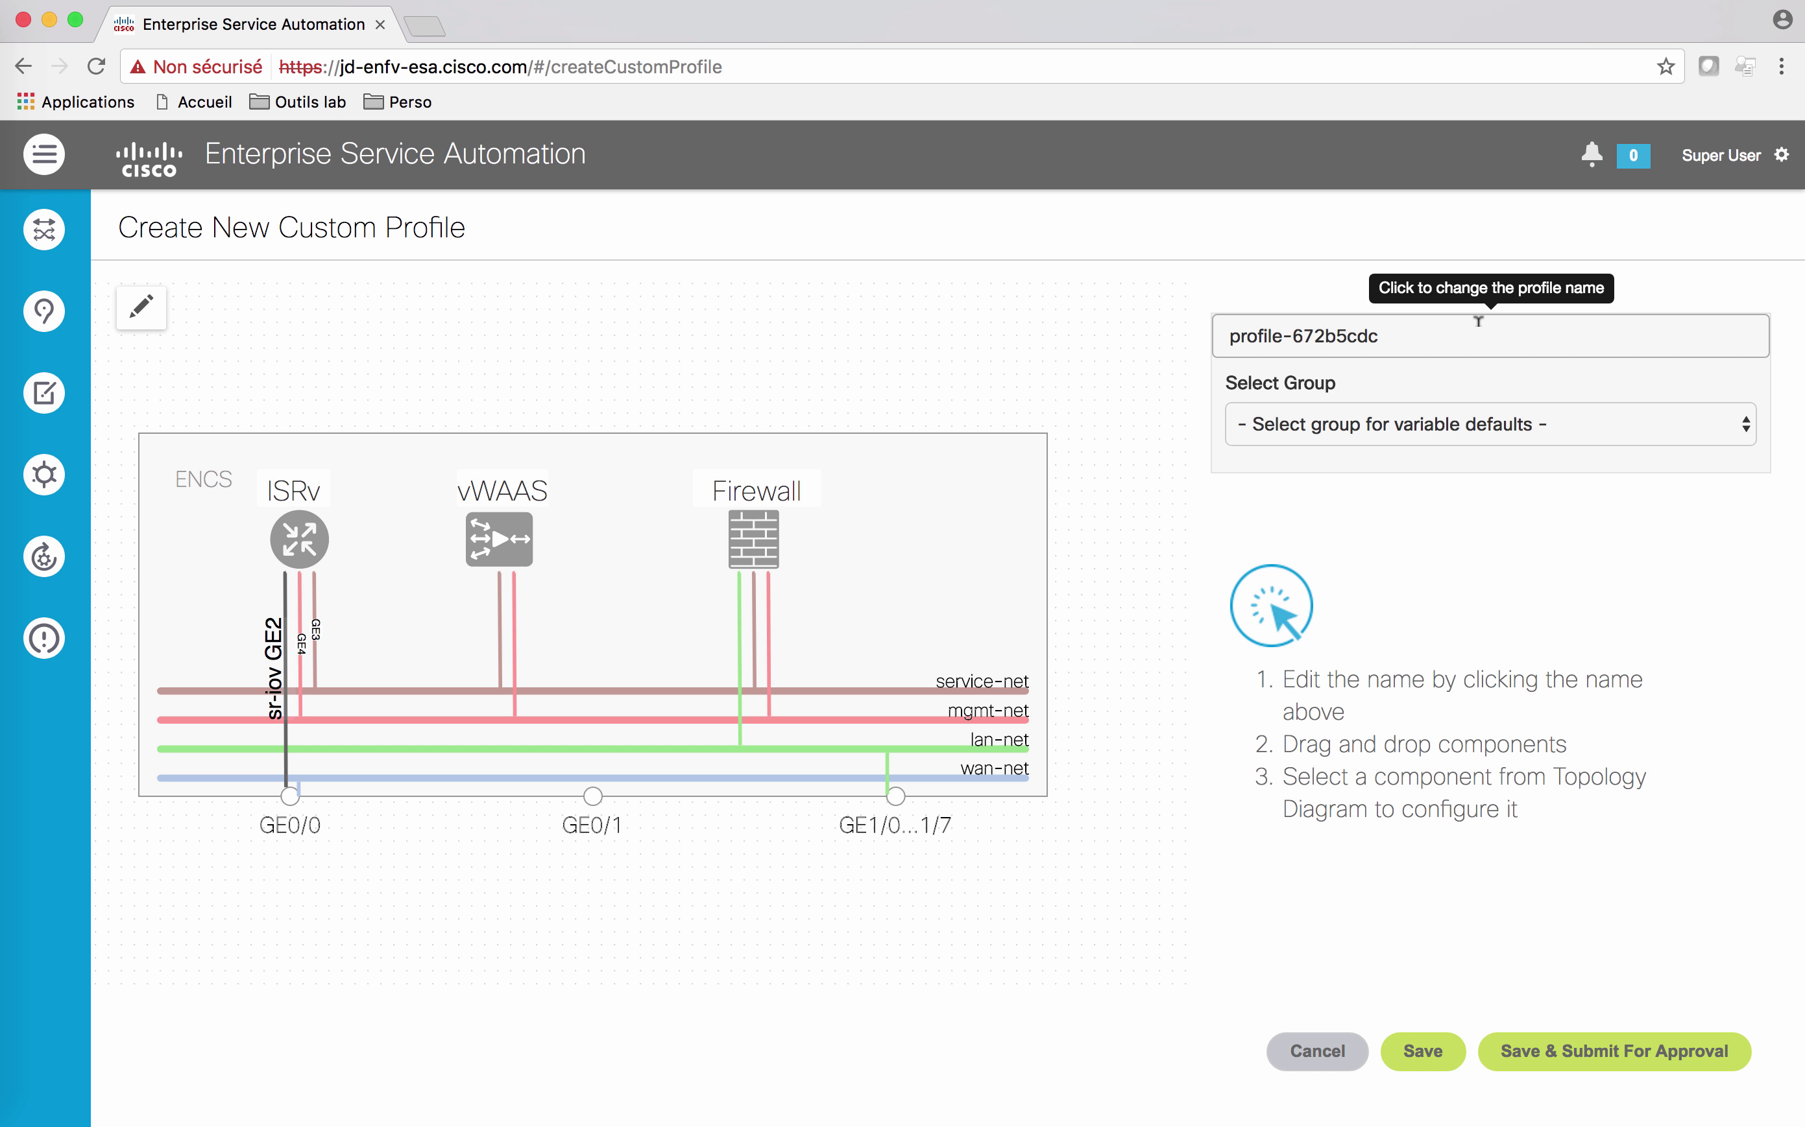
{"action": "type", "text": "IS"}
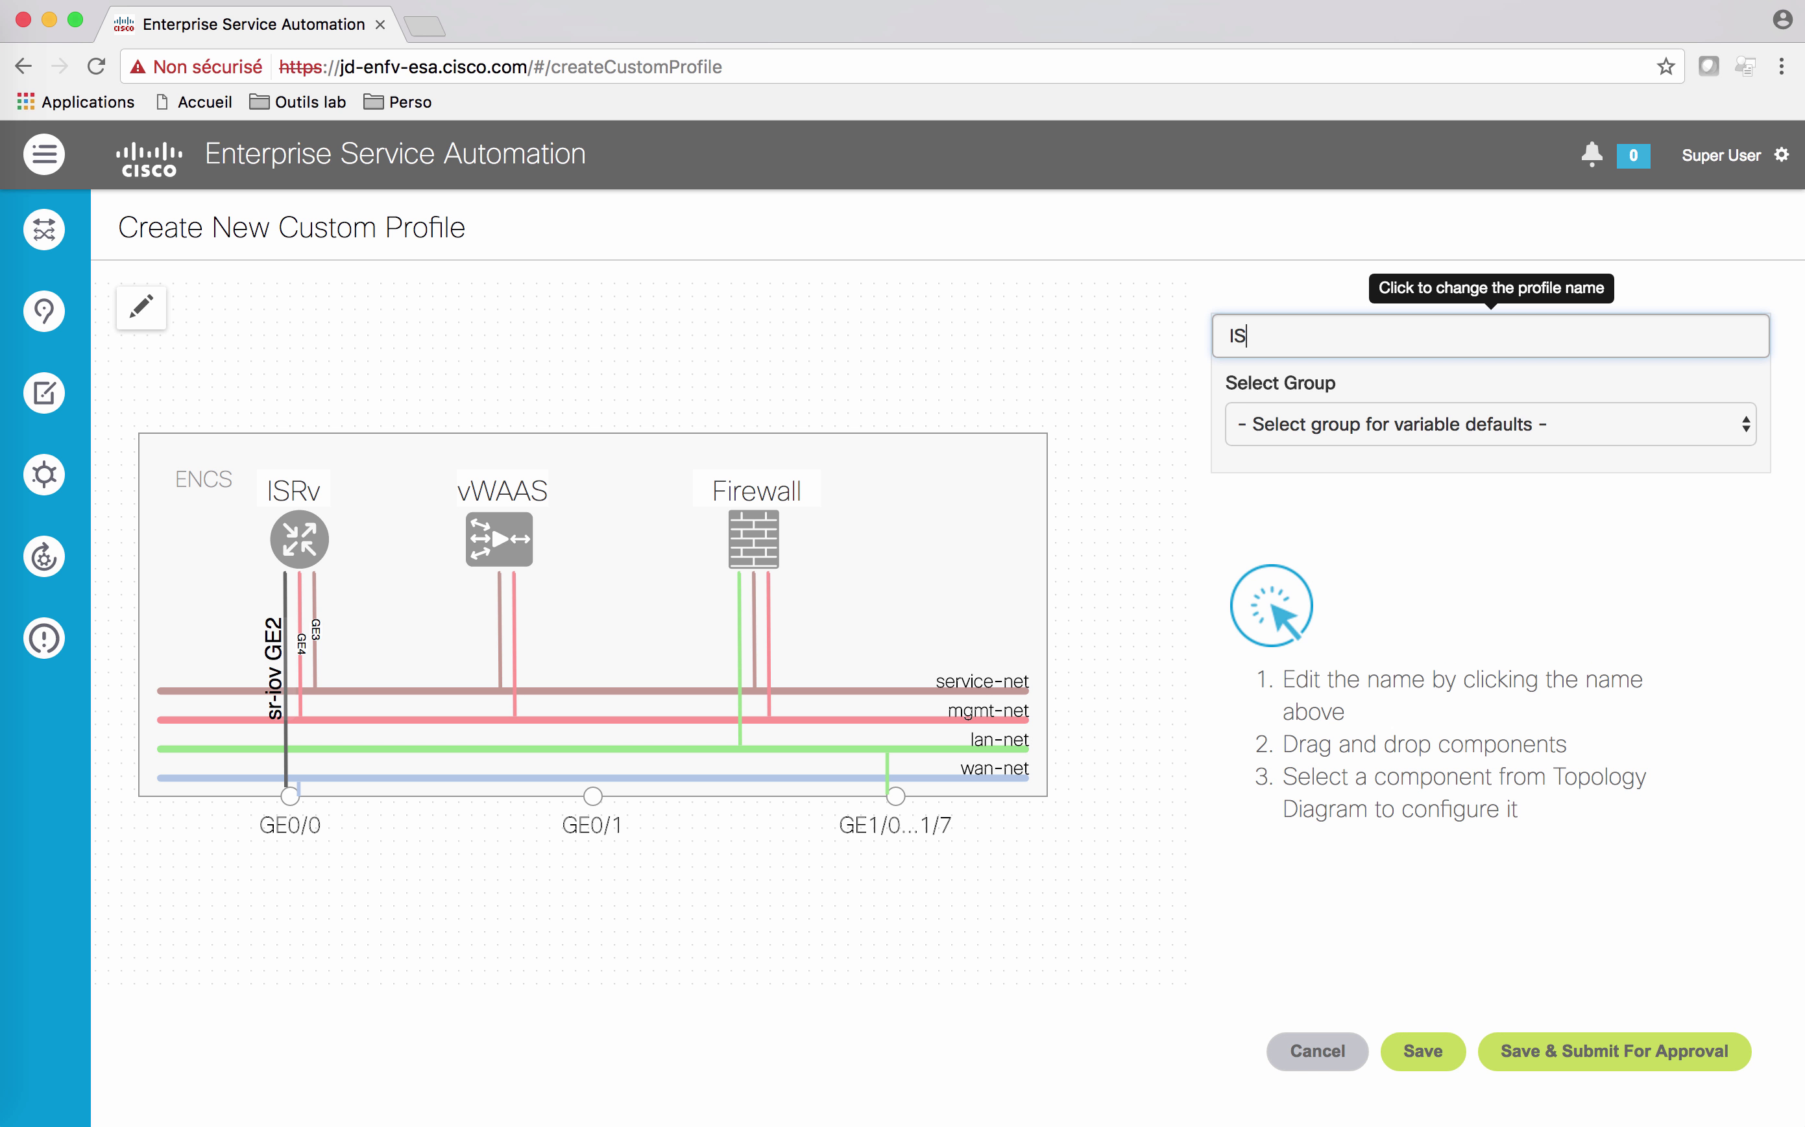
{"action": "type", "text": "Rv-WAAAS-ASA"}
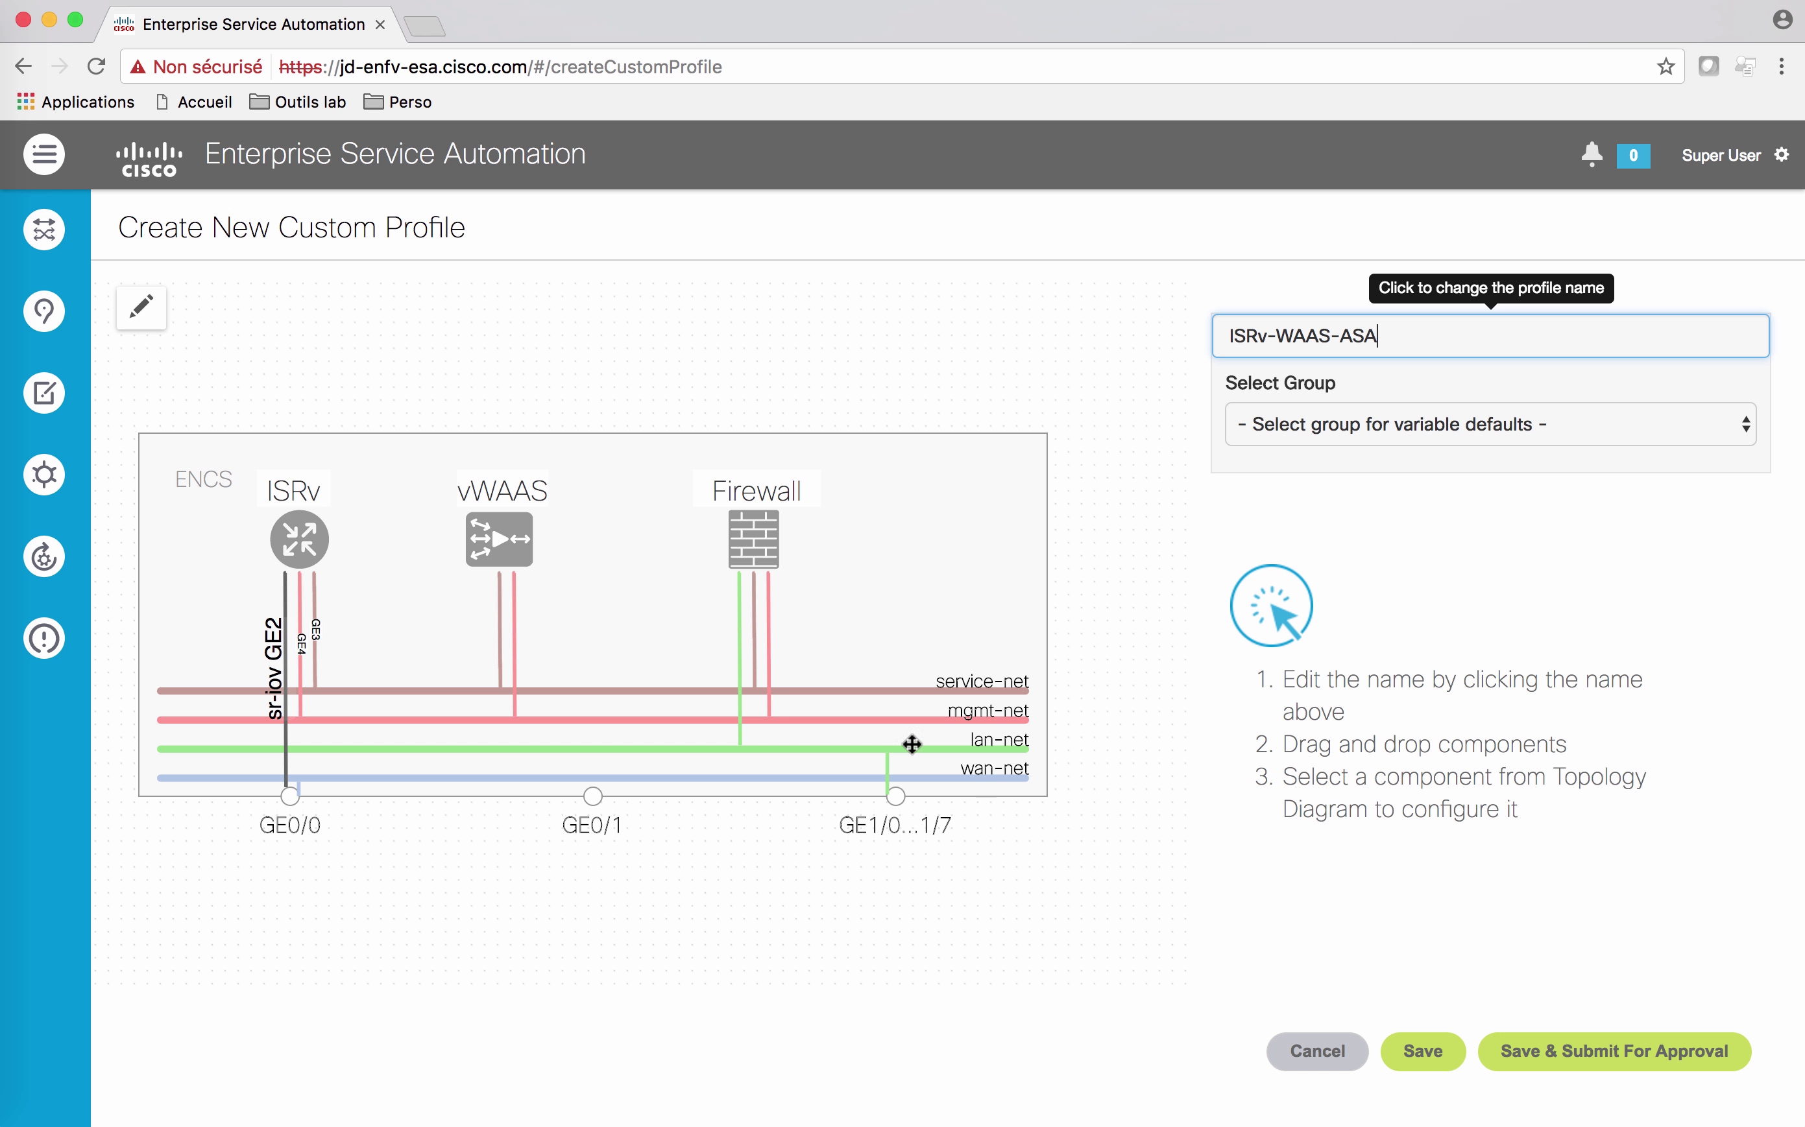
{"action": "left_click", "coordinate": [414, 561]}
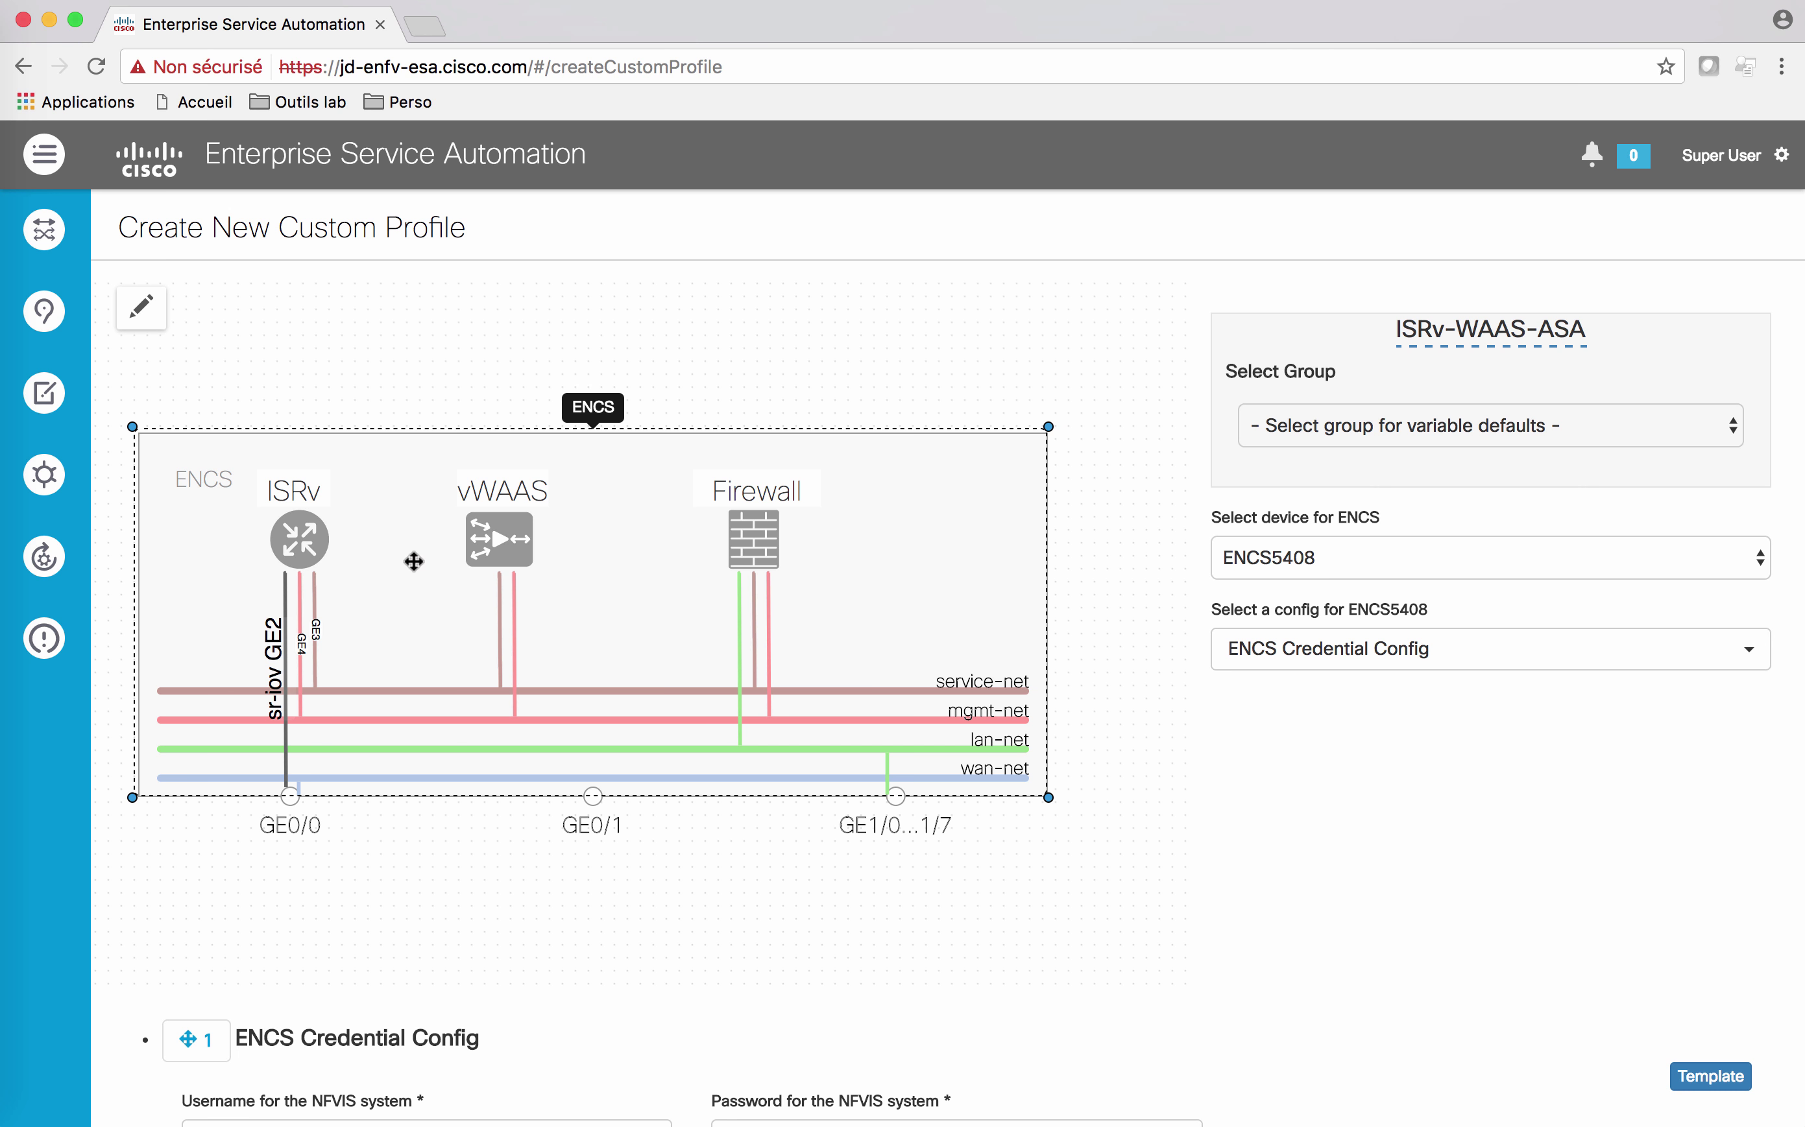
Step: Set the ENCS device to ENCS5412 with ENCS Credential Config and fill the NFVIS credentials
{"action": "left_click", "coordinate": [1556, 558]}
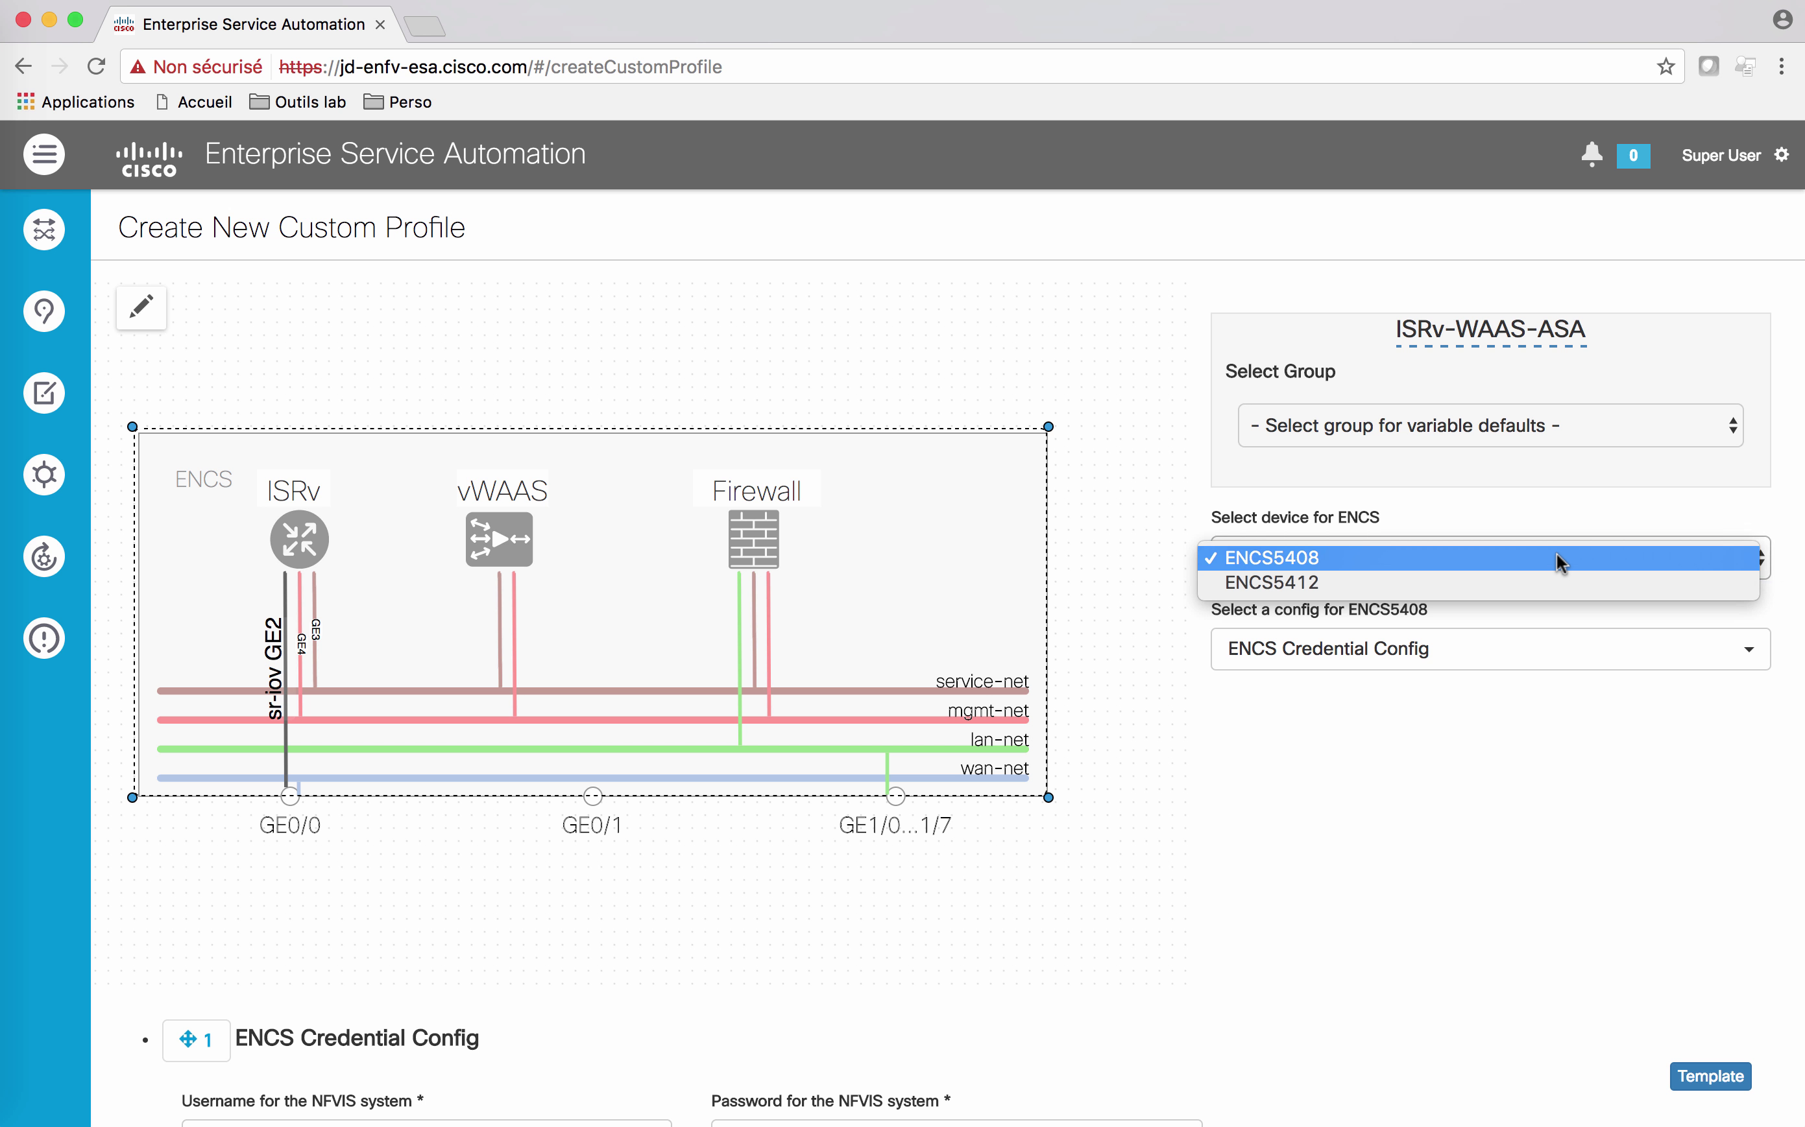
{"action": "left_click", "coordinate": [1393, 583]}
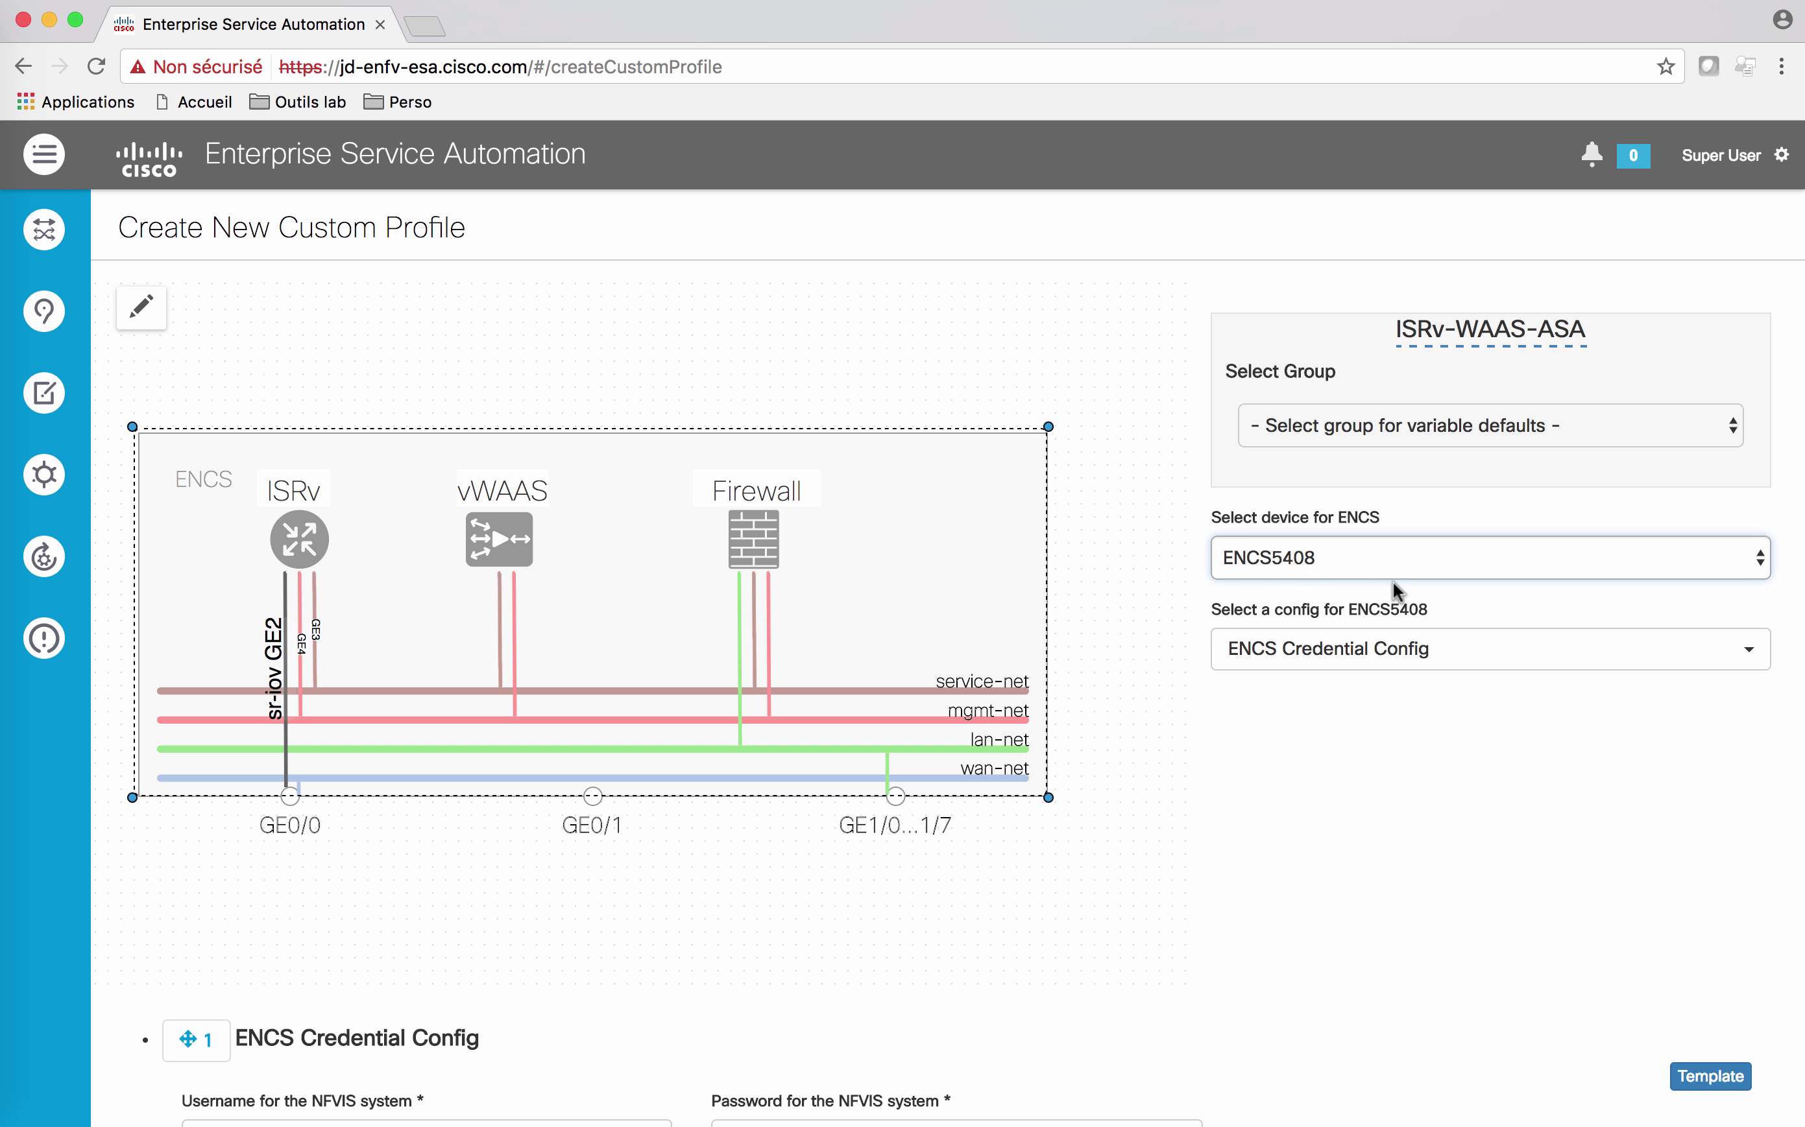
{"action": "left_click", "coordinate": [1277, 653]}
{"action": "left_click", "coordinate": [1275, 650]}
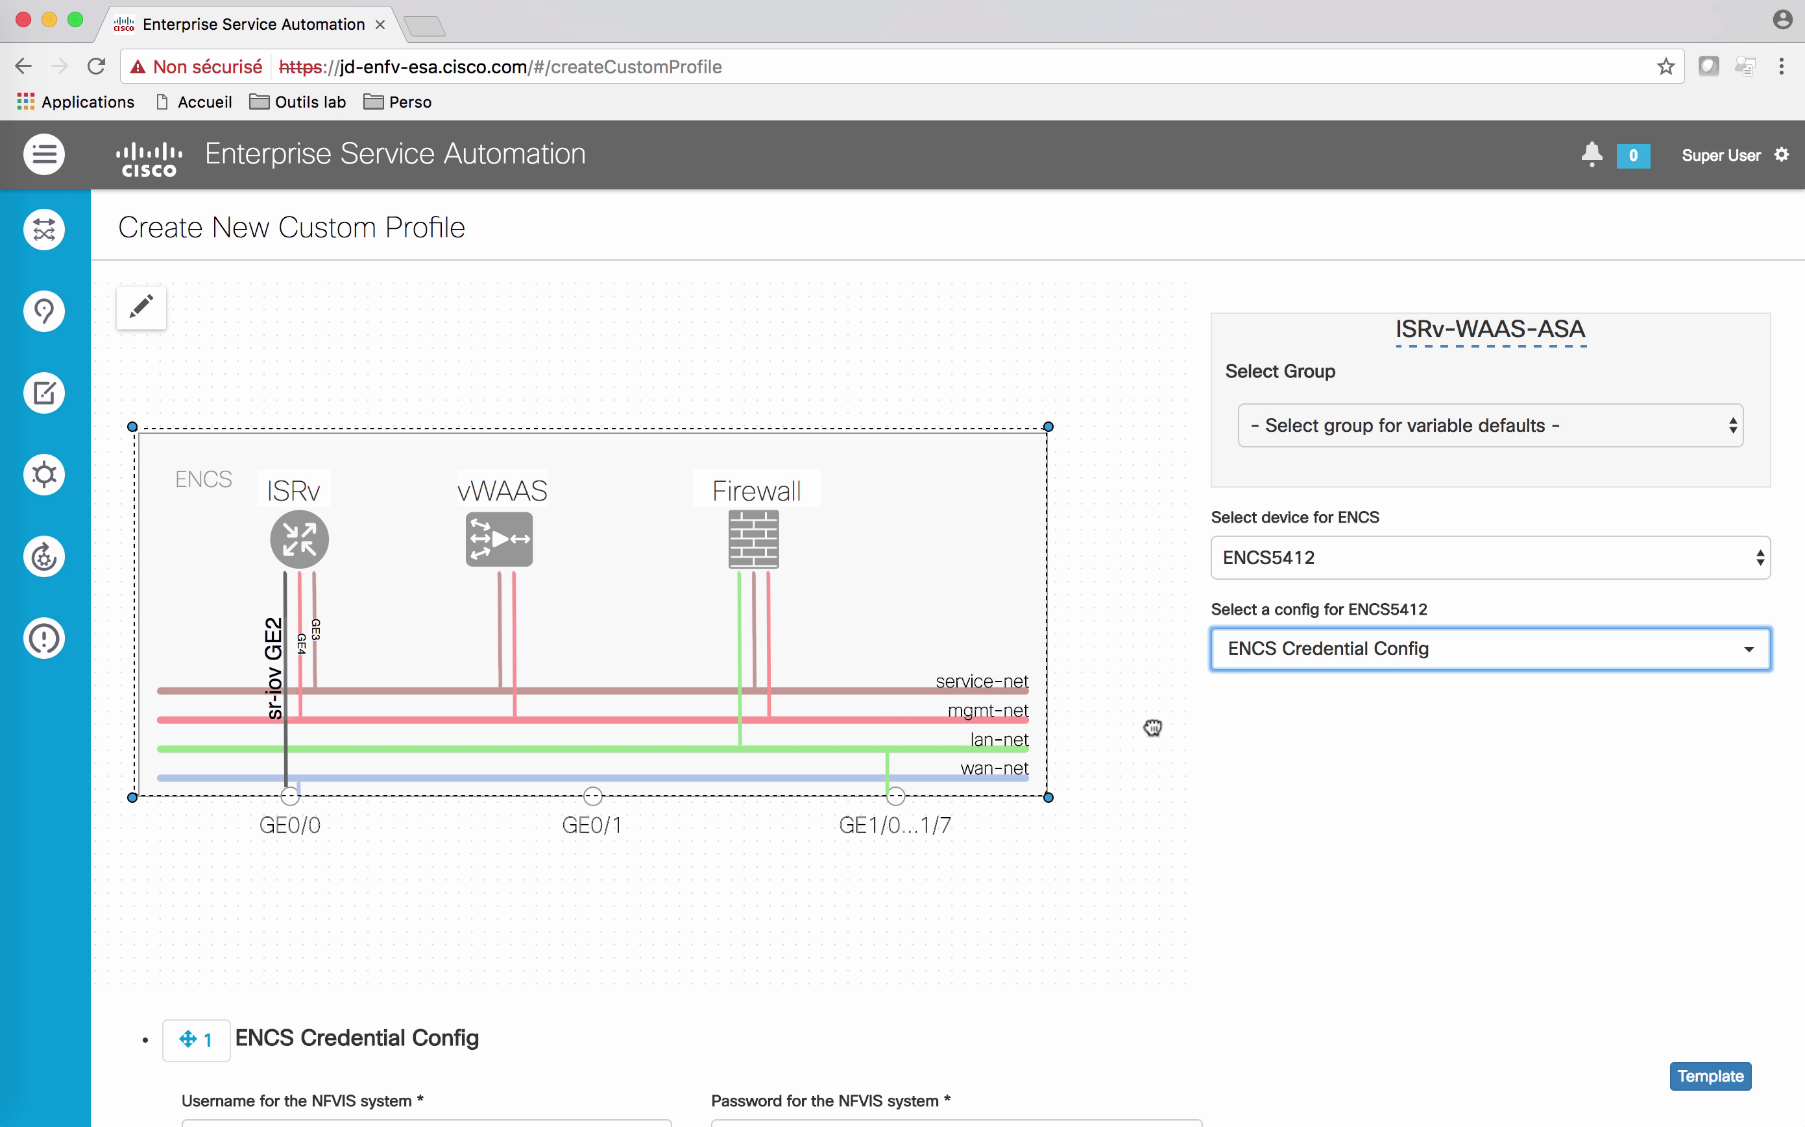
{"action": "scroll", "coordinate": [1127, 770], "scroll_direction": "down", "scroll_amount": 3}
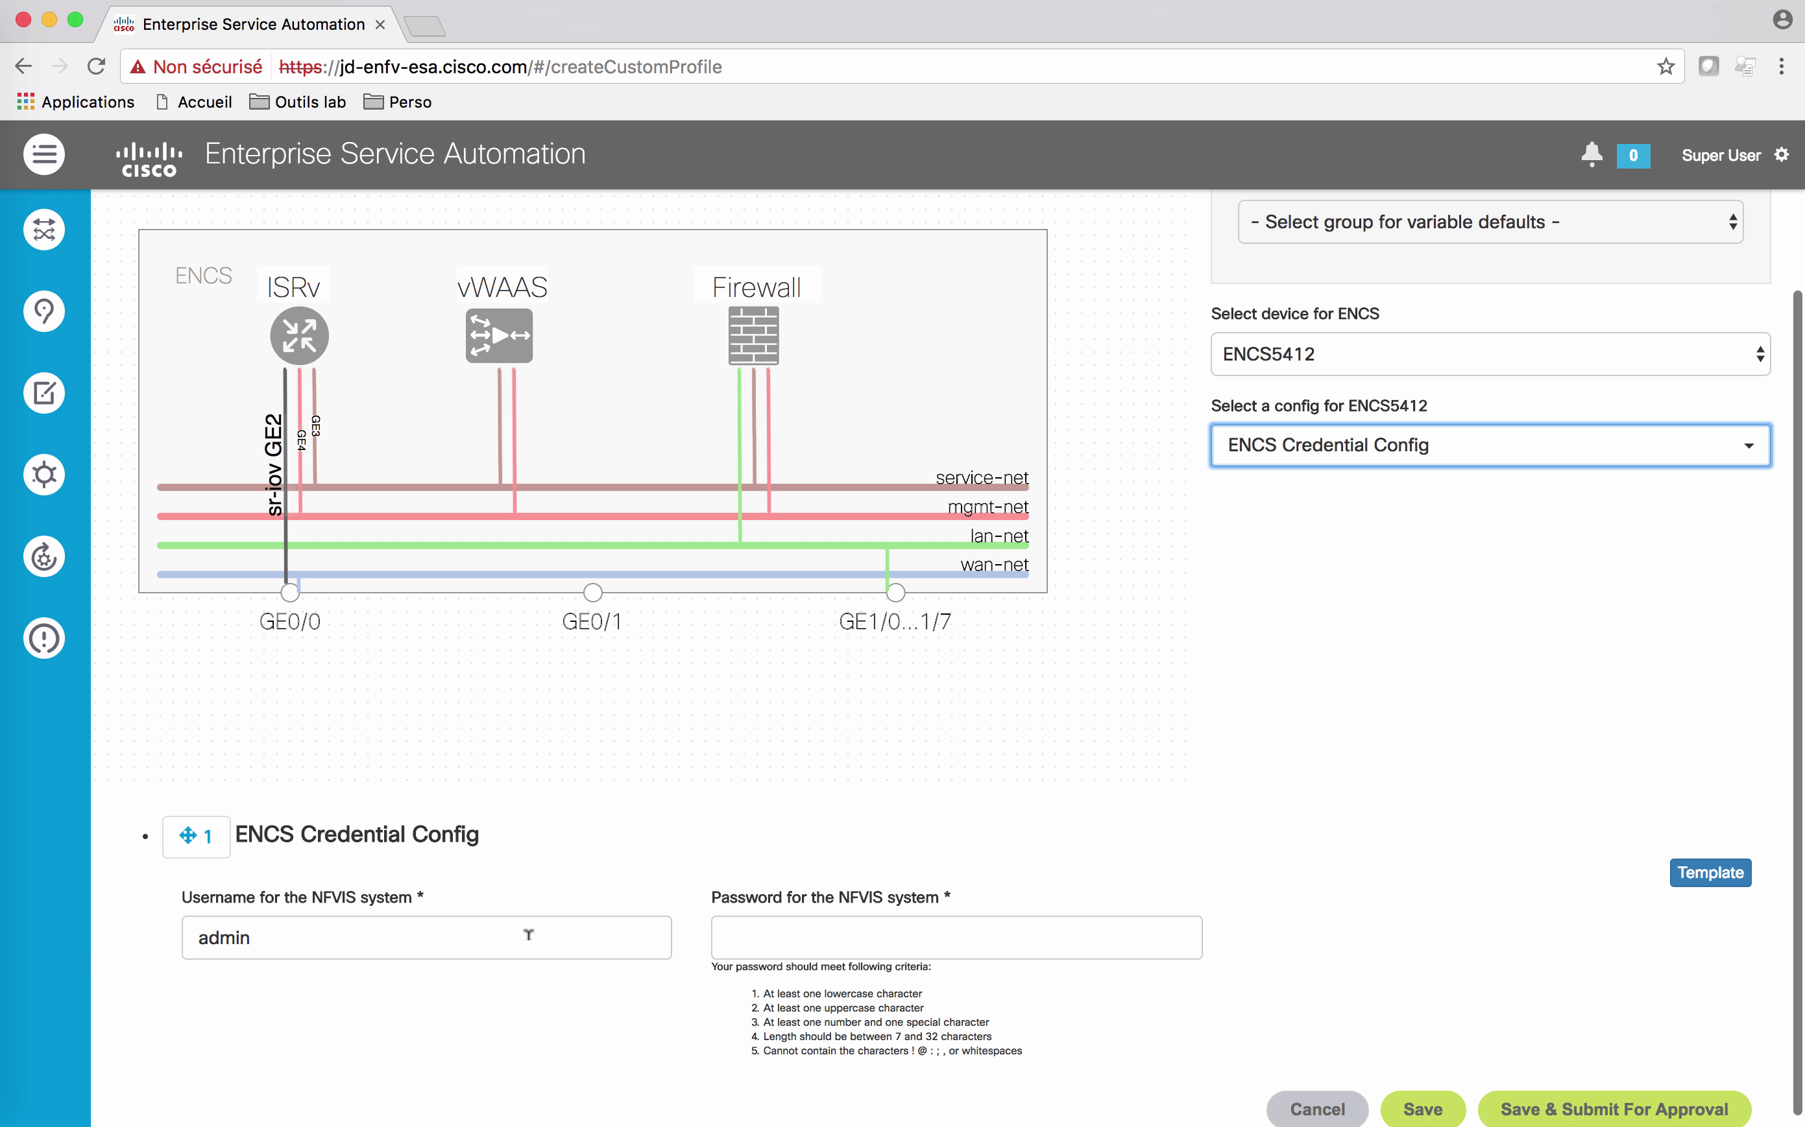
{"action": "left_click", "coordinate": [787, 919]}
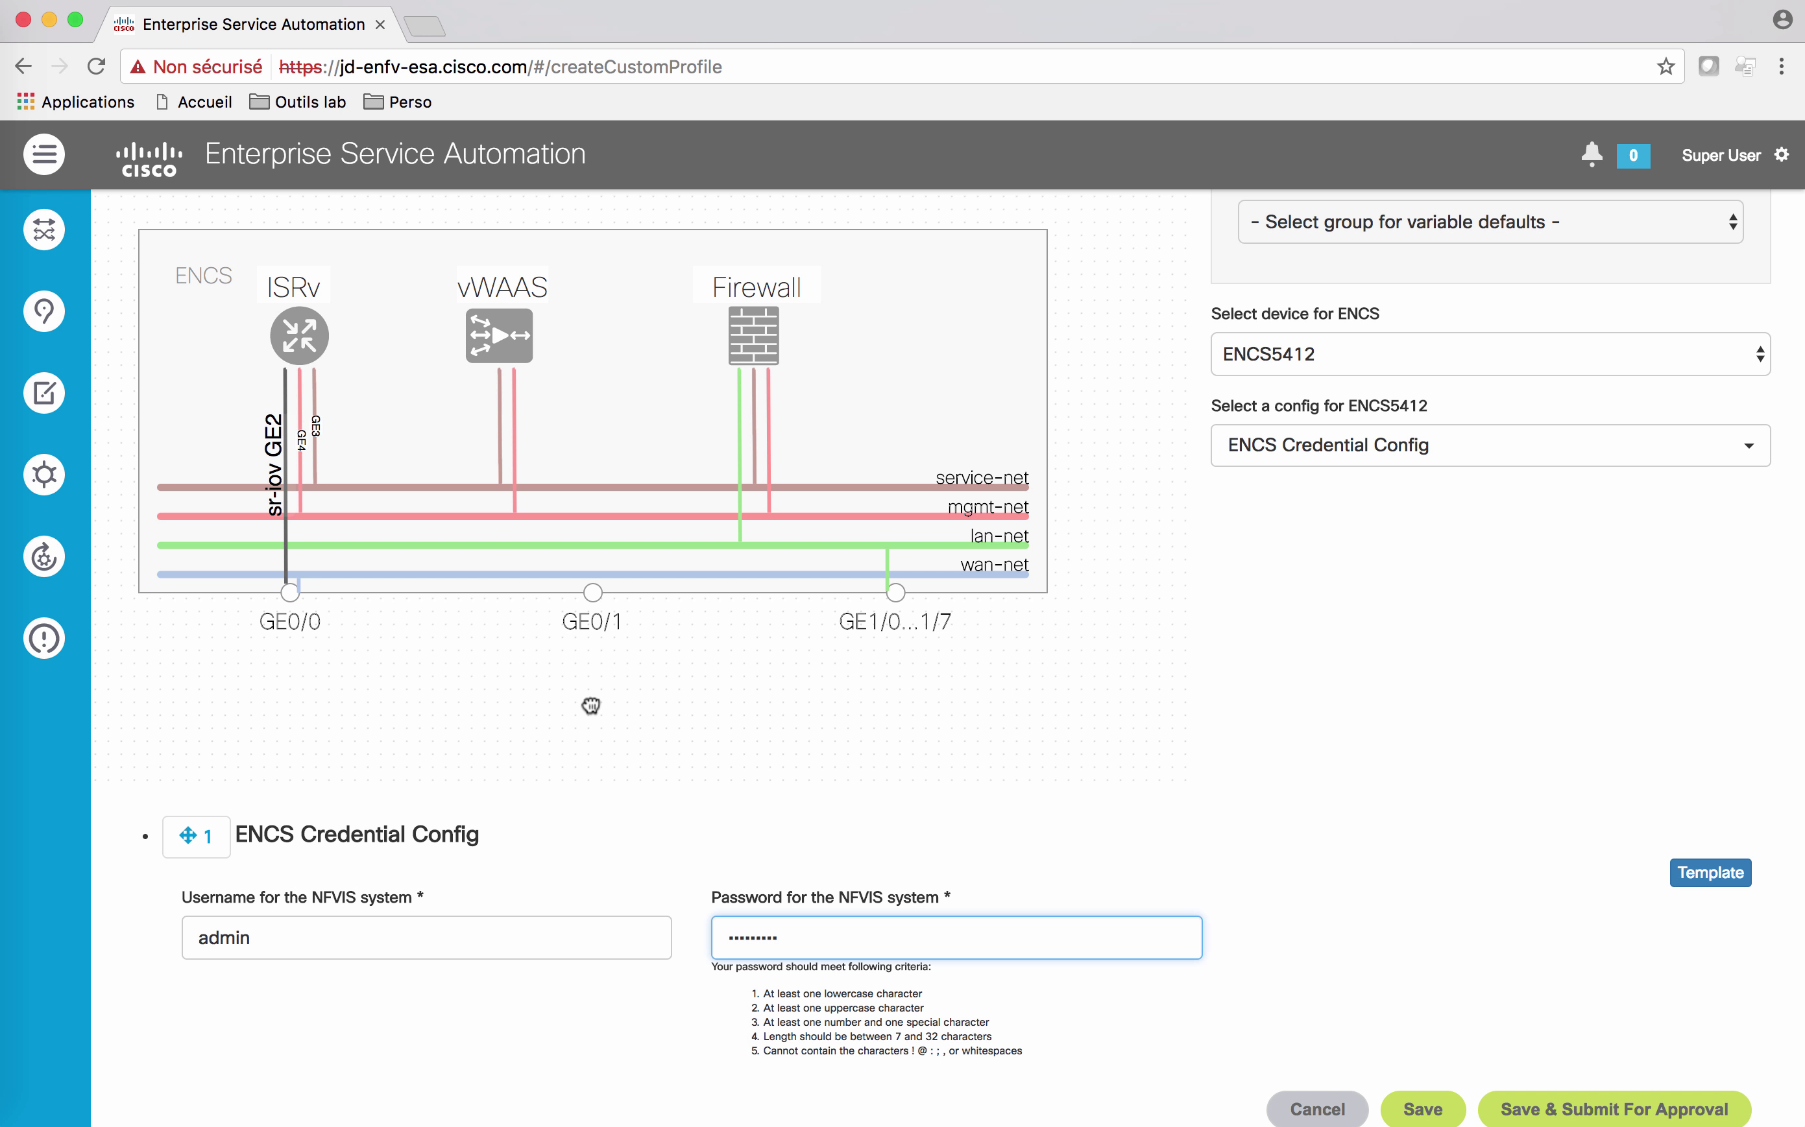
Step: Review the ISRv, vWAAS and NGFWv settings, then save and submit the profile for approval
{"action": "left_click", "coordinate": [299, 344]}
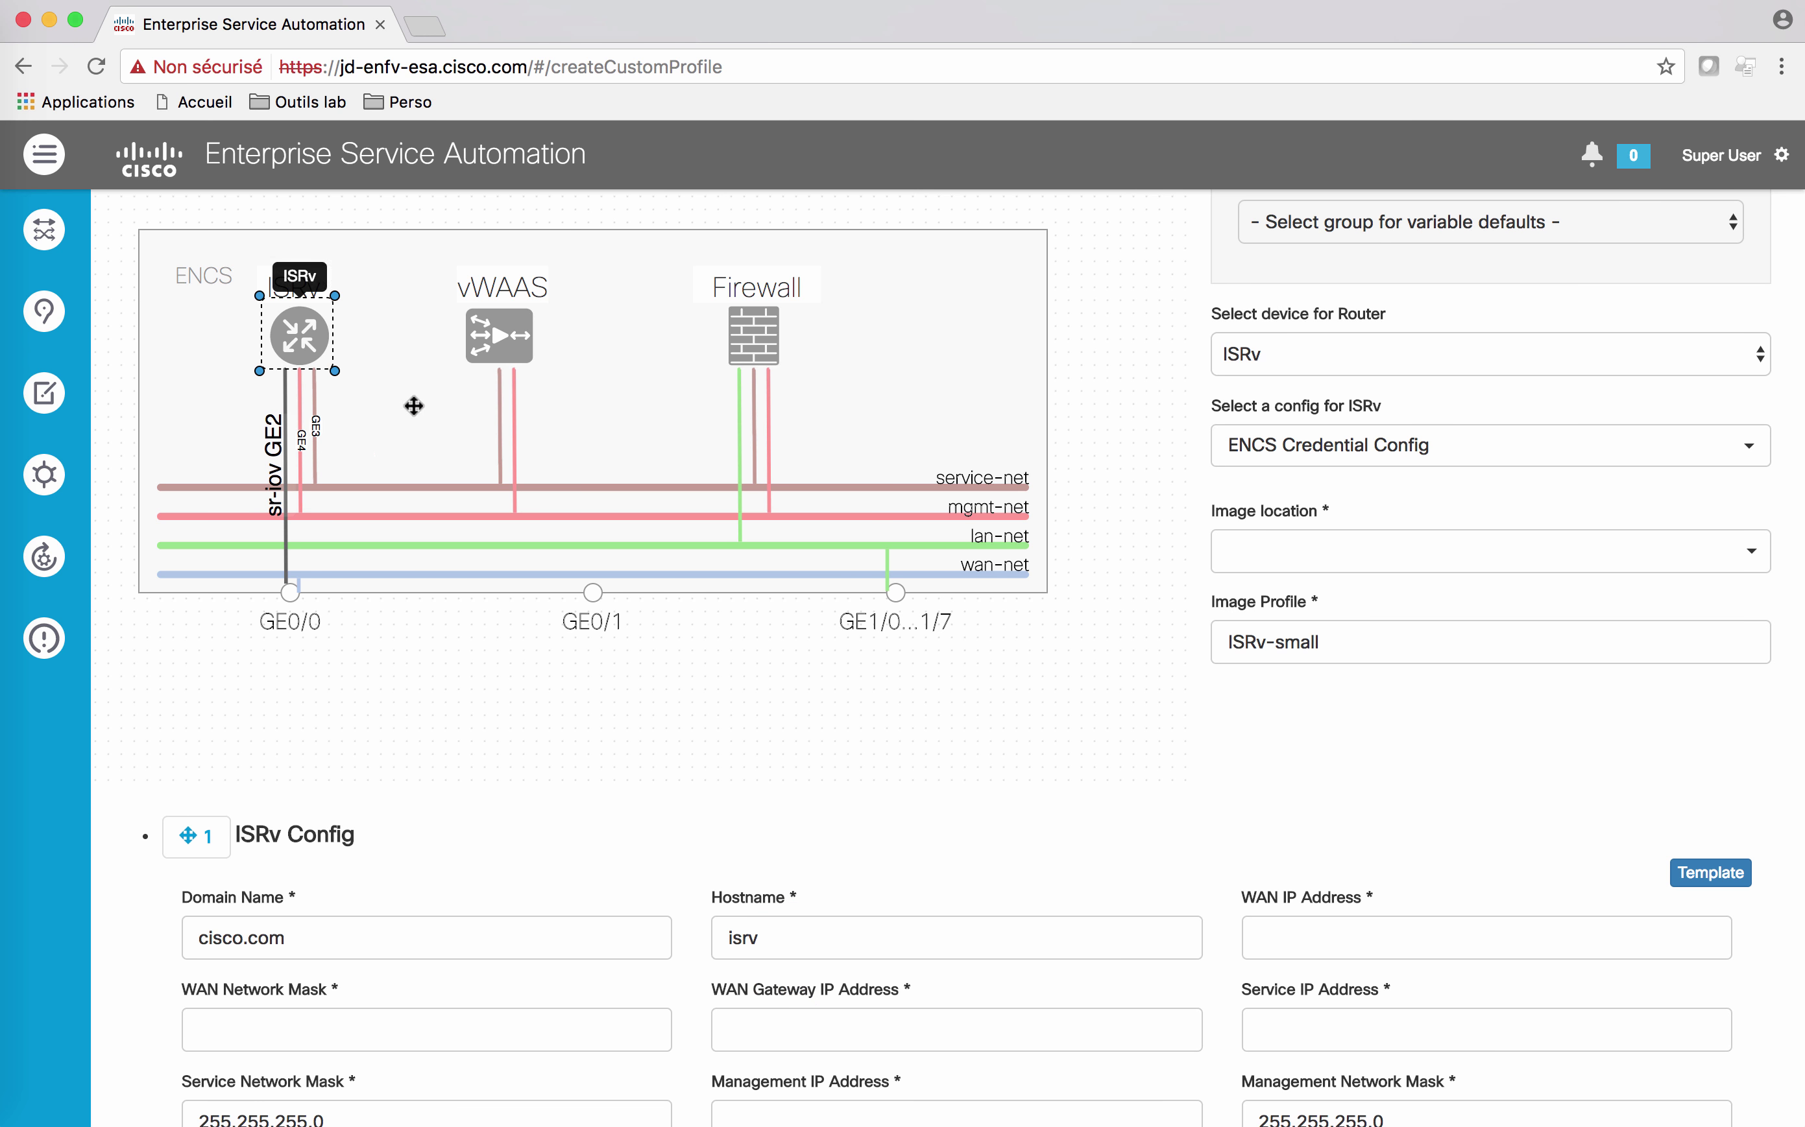
{"action": "scroll", "coordinate": [661, 729], "scroll_direction": "down", "scroll_amount": 2}
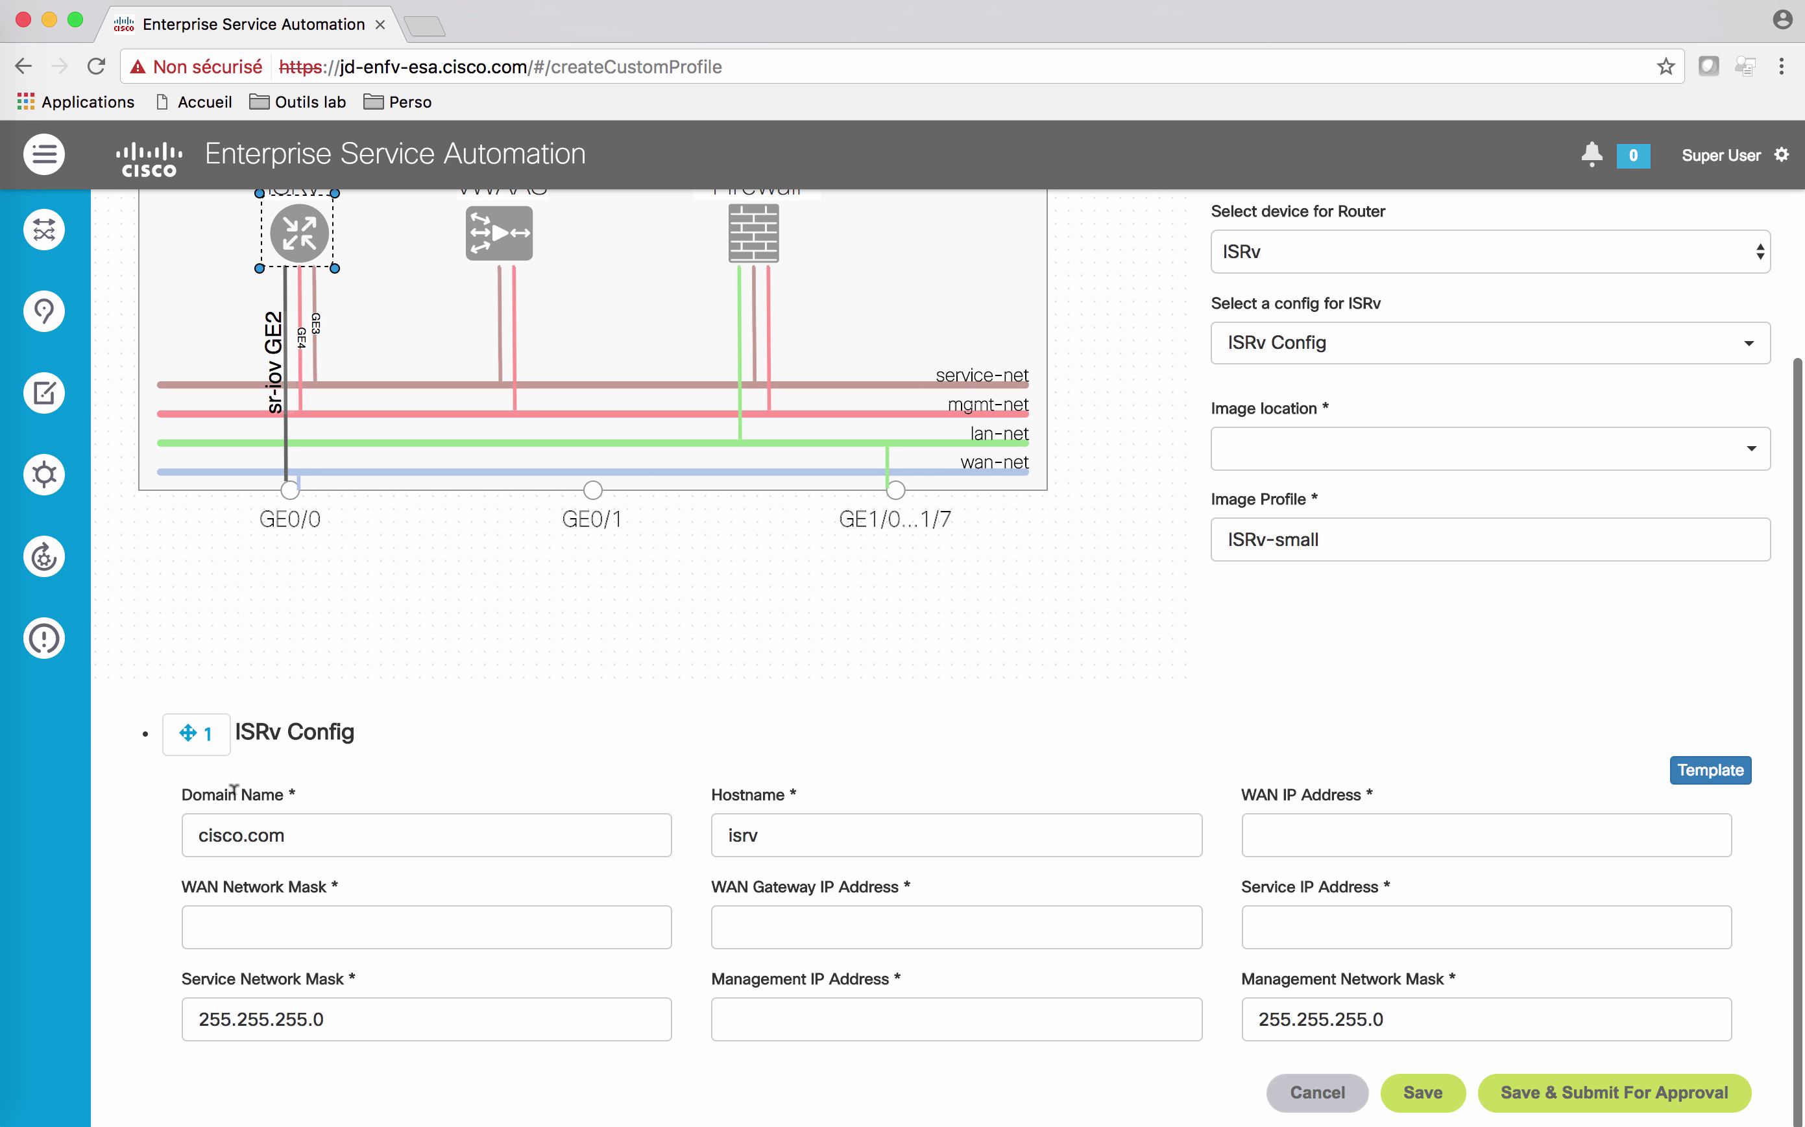
{"action": "scroll", "coordinate": [1118, 715], "scroll_direction": "up", "scroll_amount": 4}
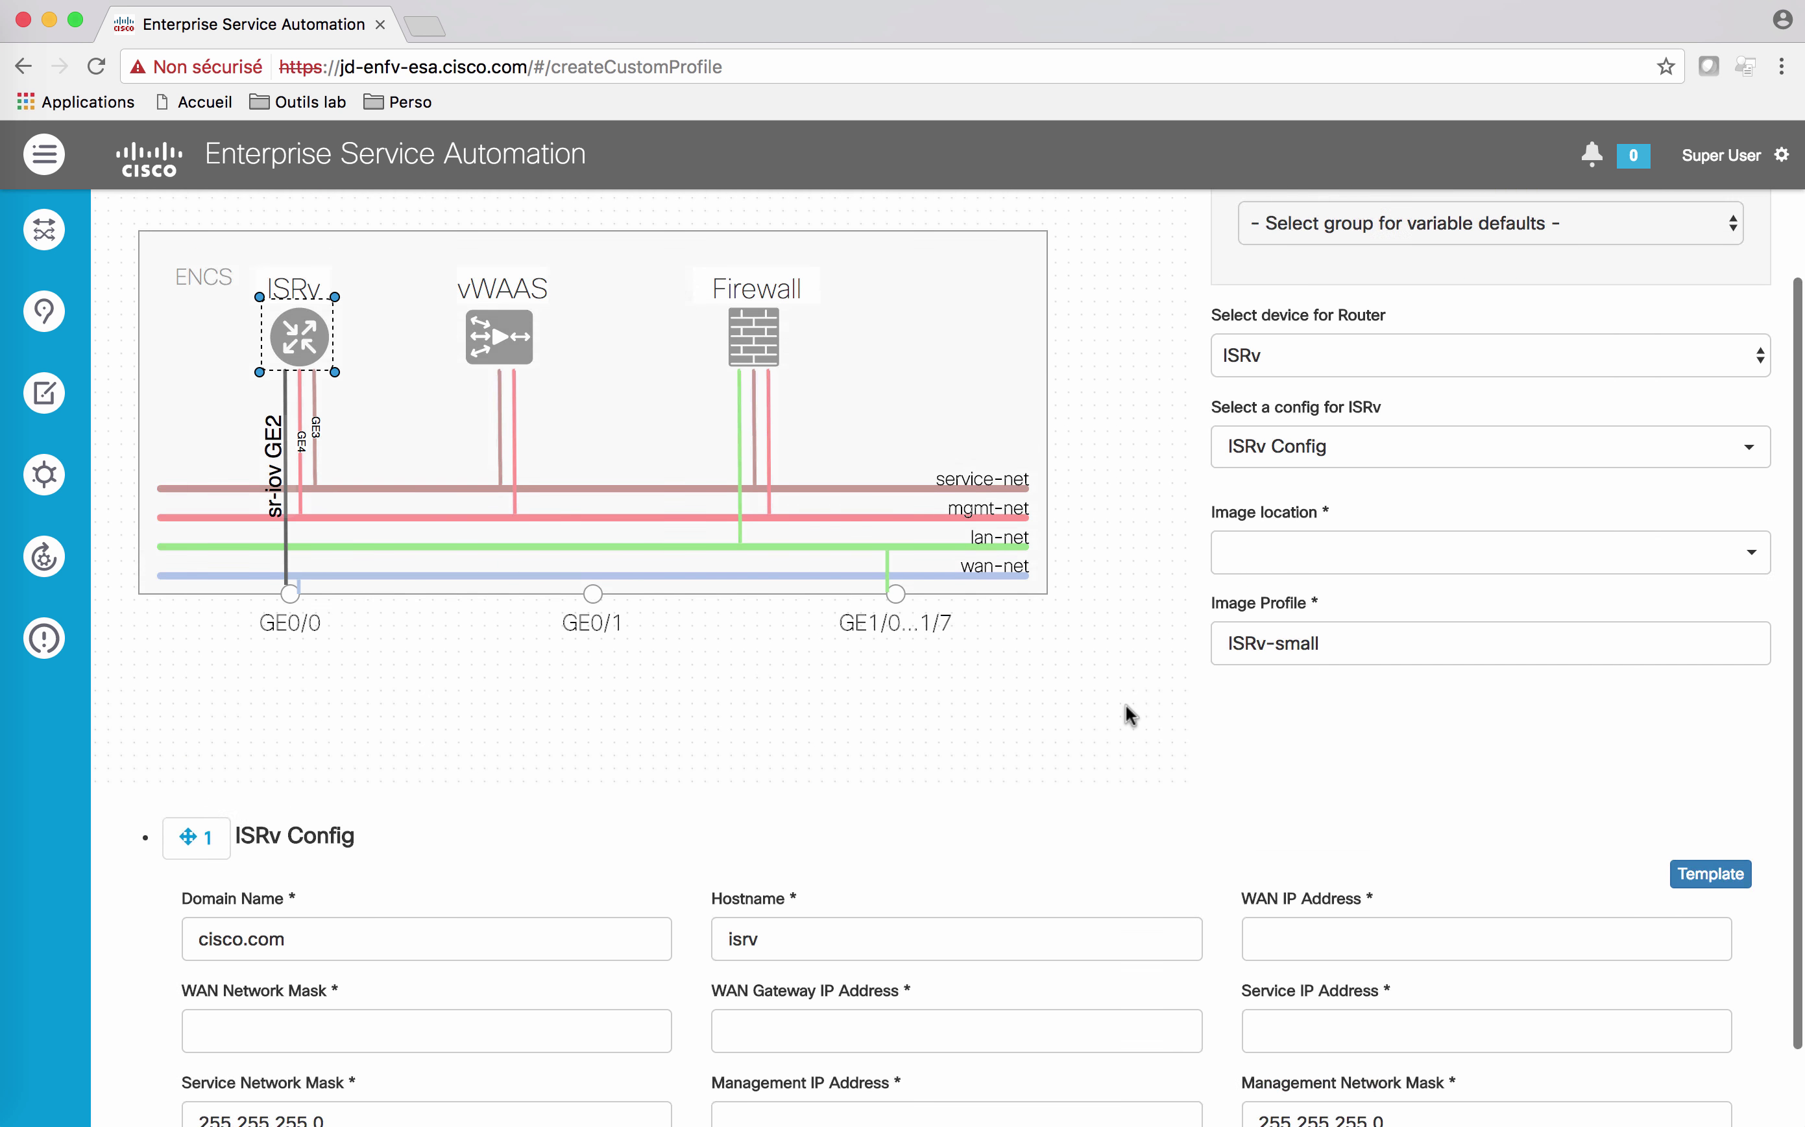
{"action": "left_click", "coordinate": [515, 465]}
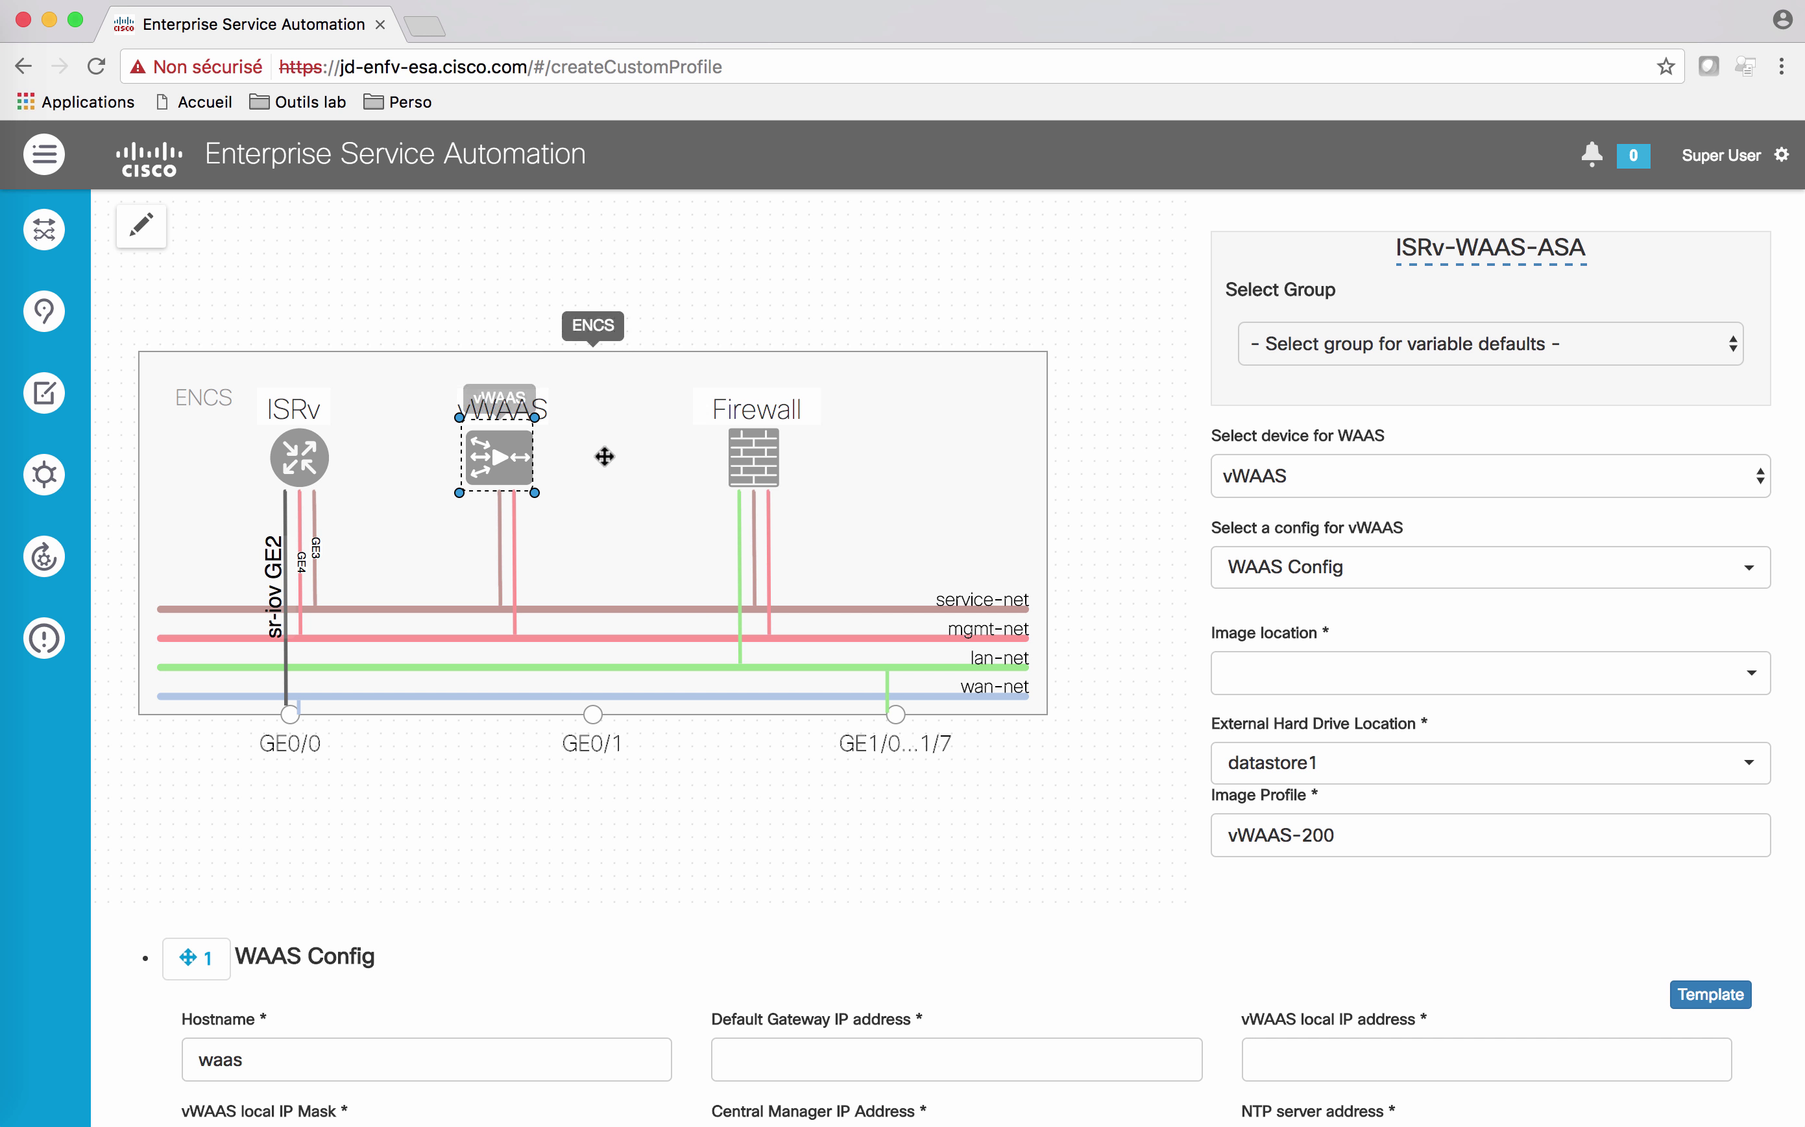
{"action": "left_click", "coordinate": [751, 451]}
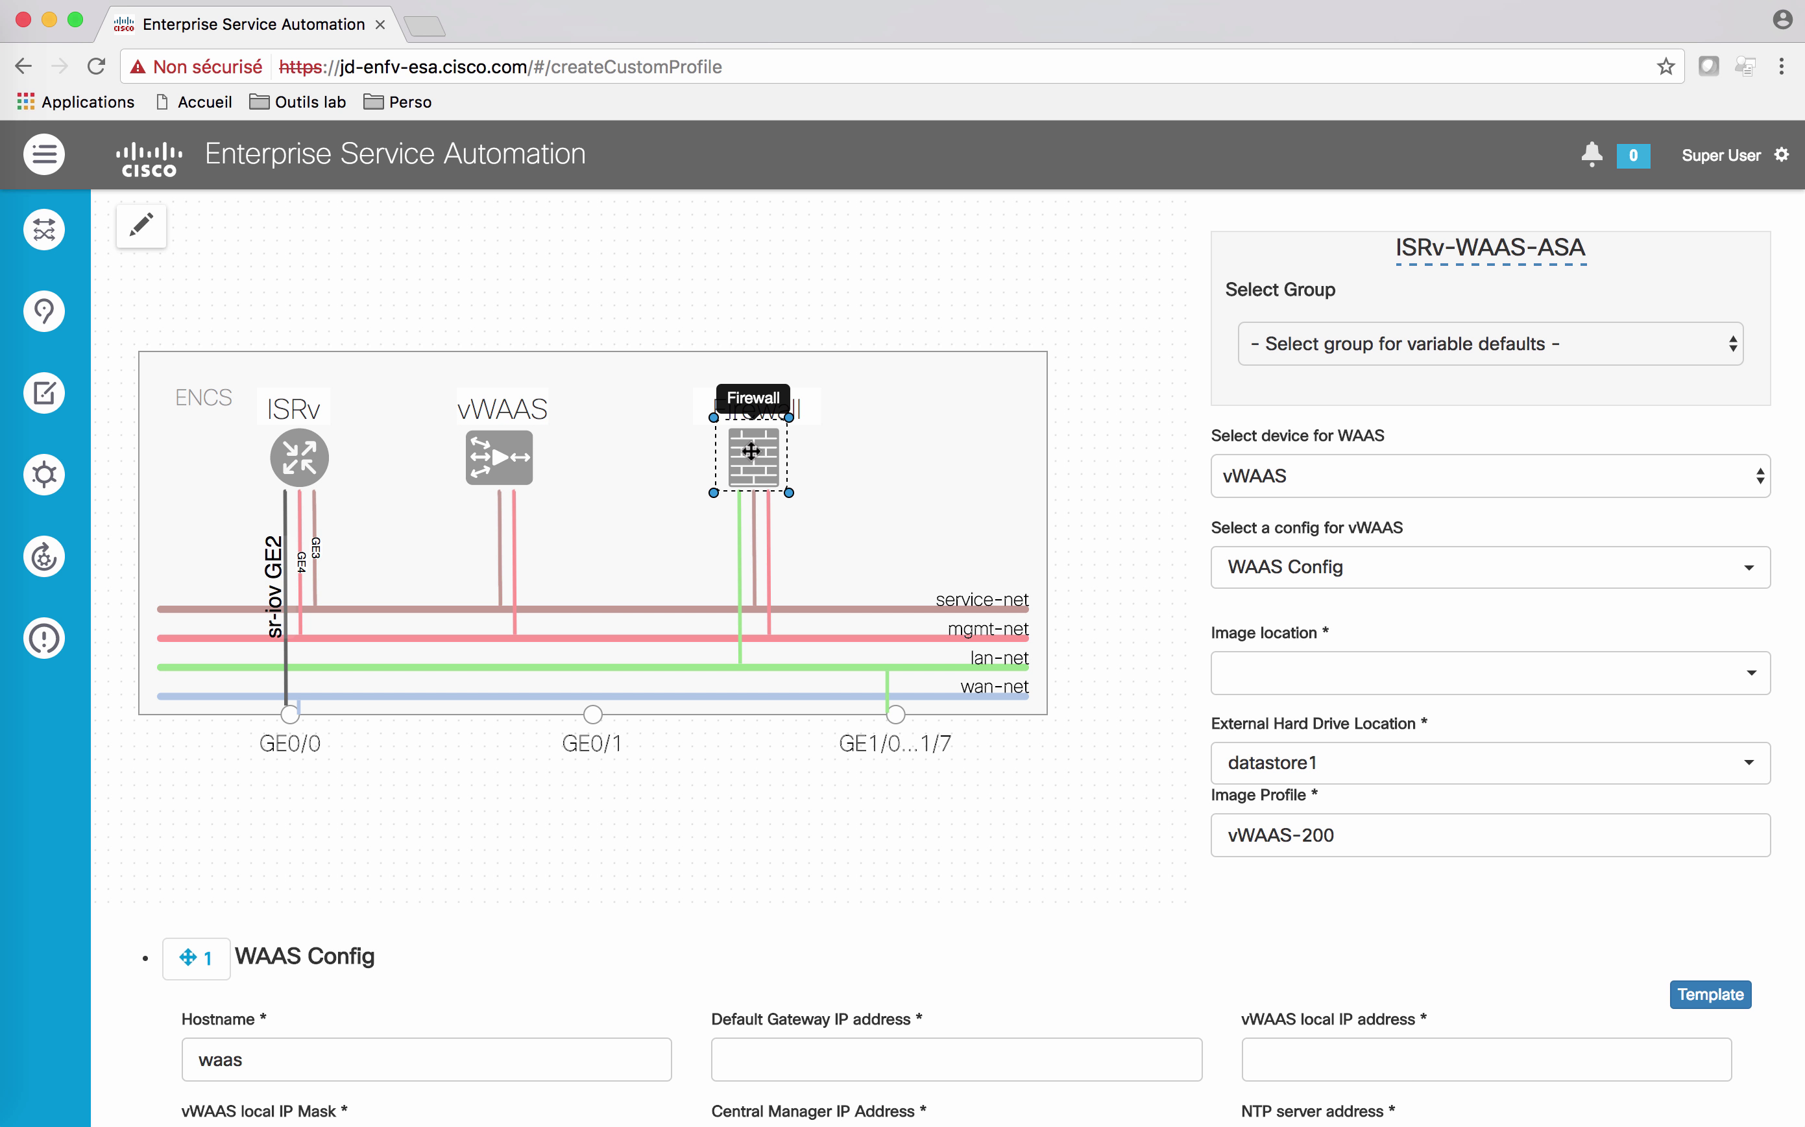
{"action": "scroll", "coordinate": [1028, 886], "scroll_direction": "down", "scroll_amount": 4}
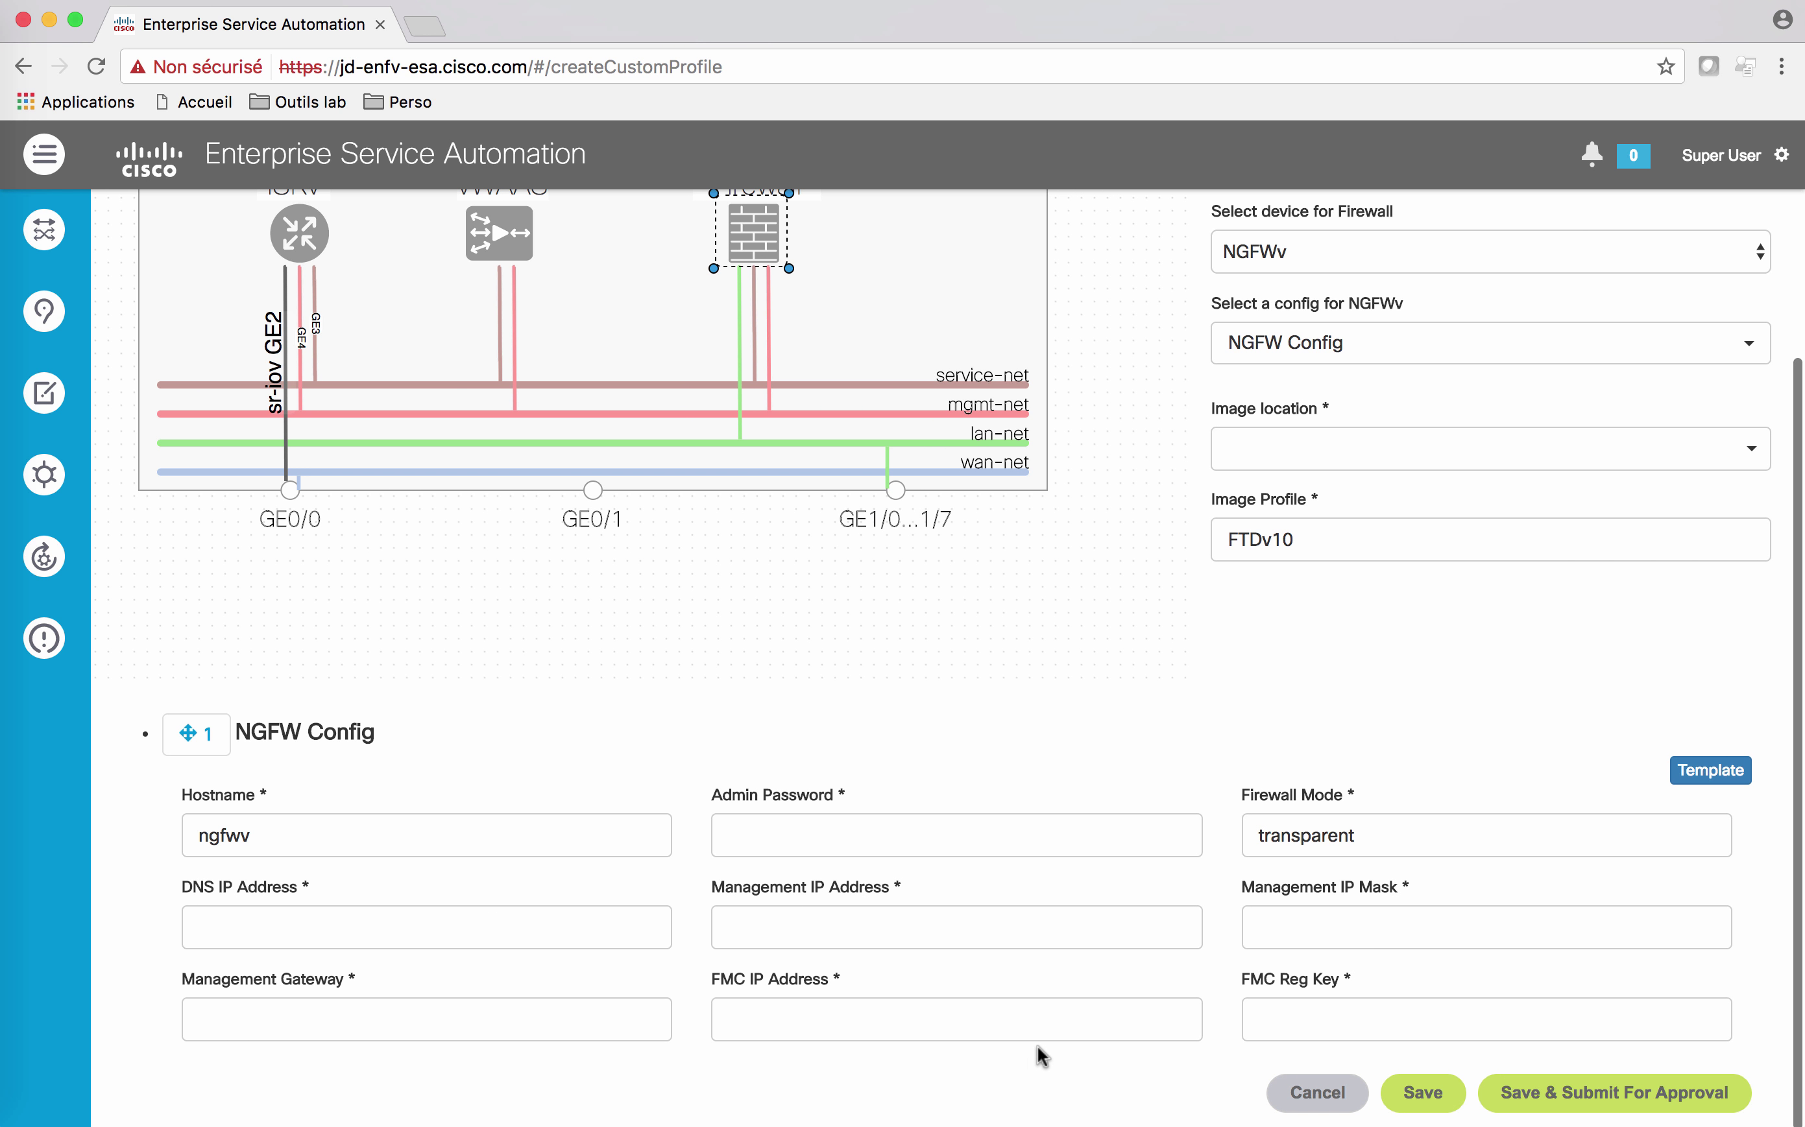
{"action": "scroll", "coordinate": [1042, 1057], "scroll_direction": "up", "scroll_amount": 3}
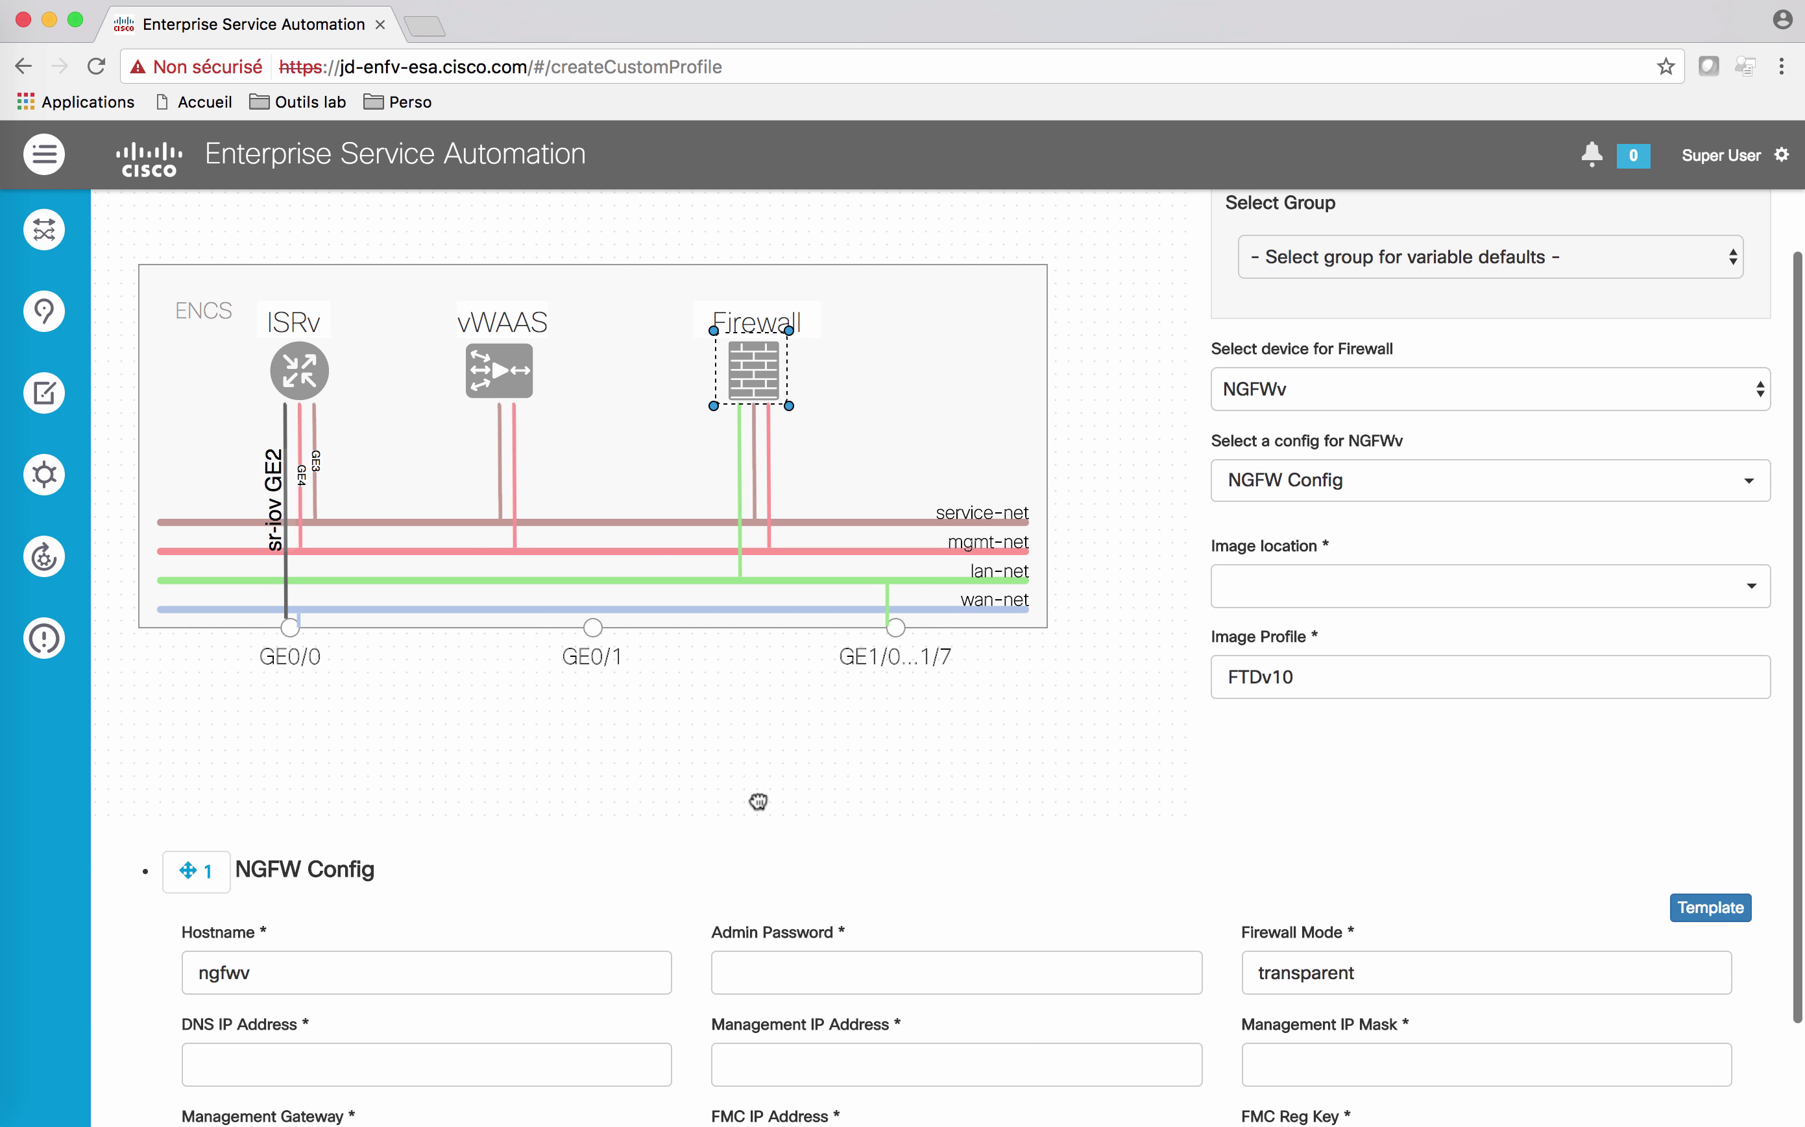
{"action": "left_click", "coordinate": [504, 382]}
{"action": "scroll", "coordinate": [668, 705], "scroll_direction": "down", "scroll_amount": 1}
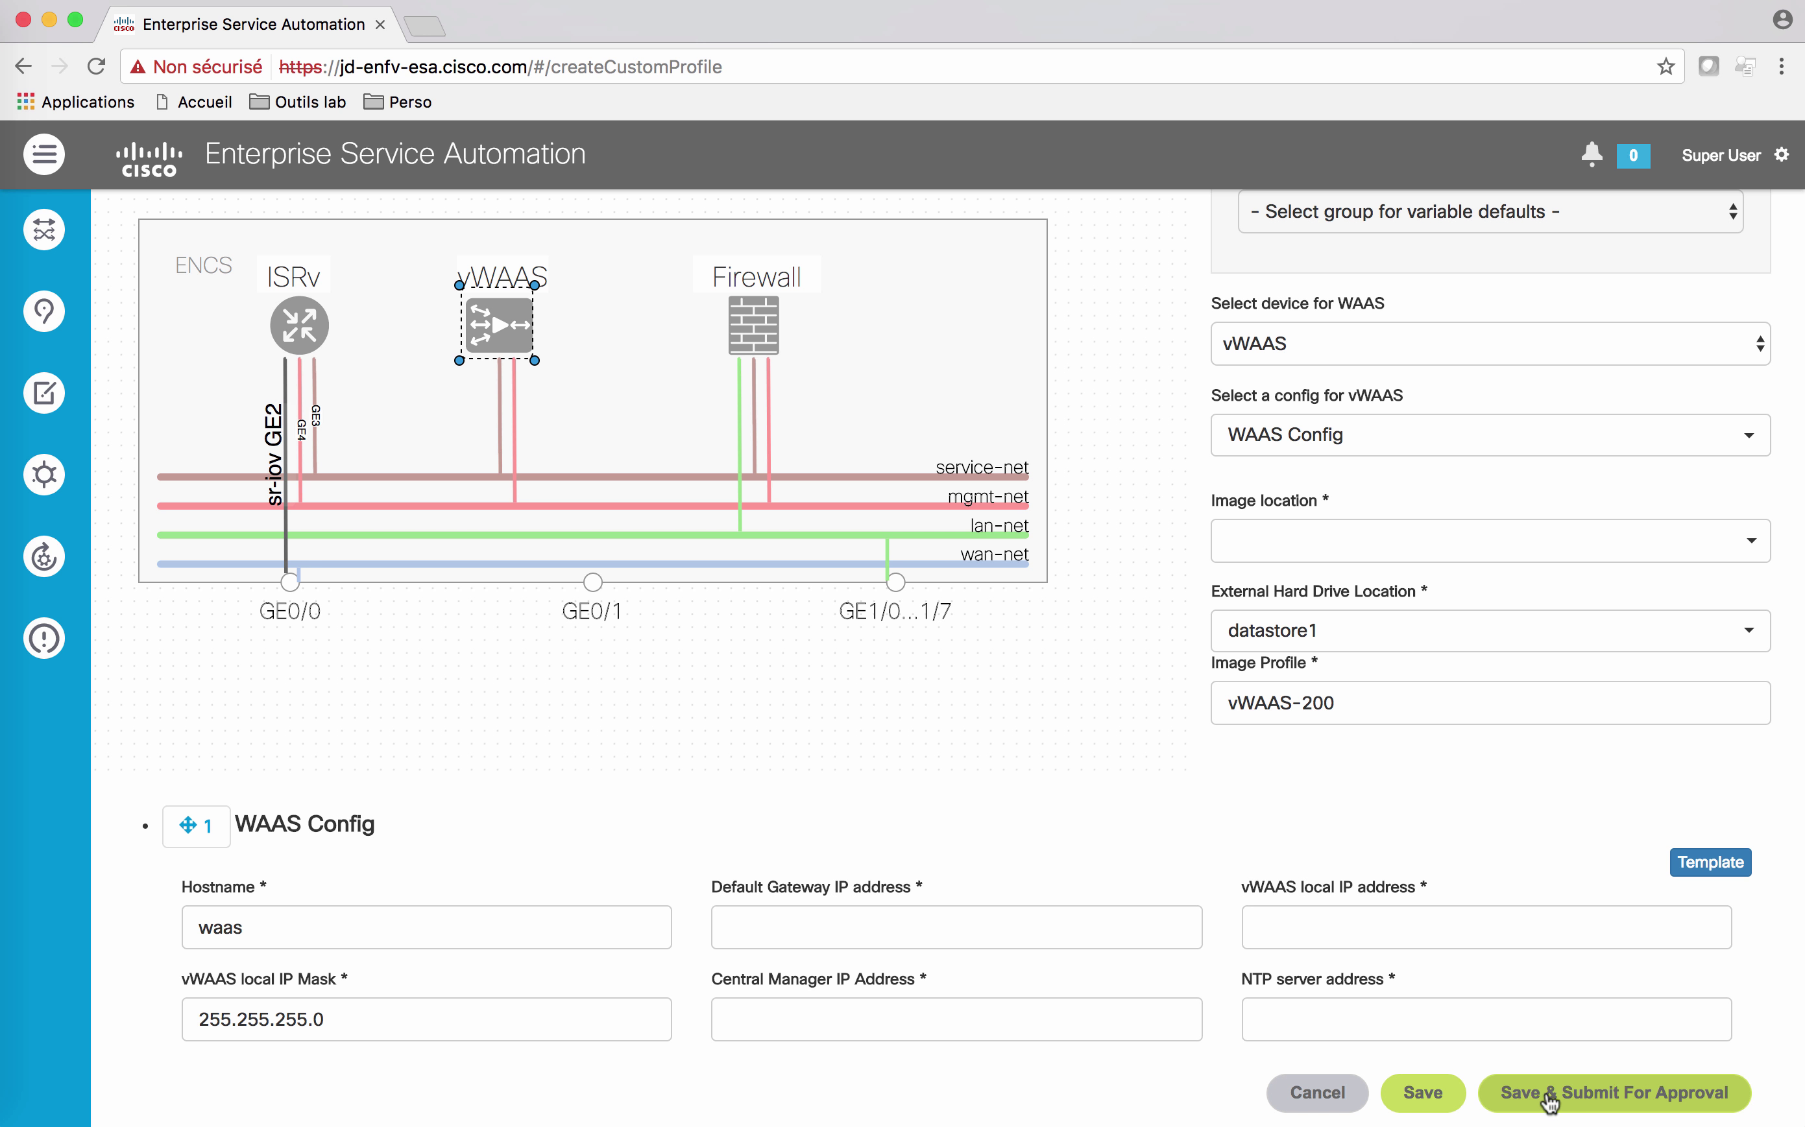
{"action": "left_click", "coordinate": [1422, 1093]}
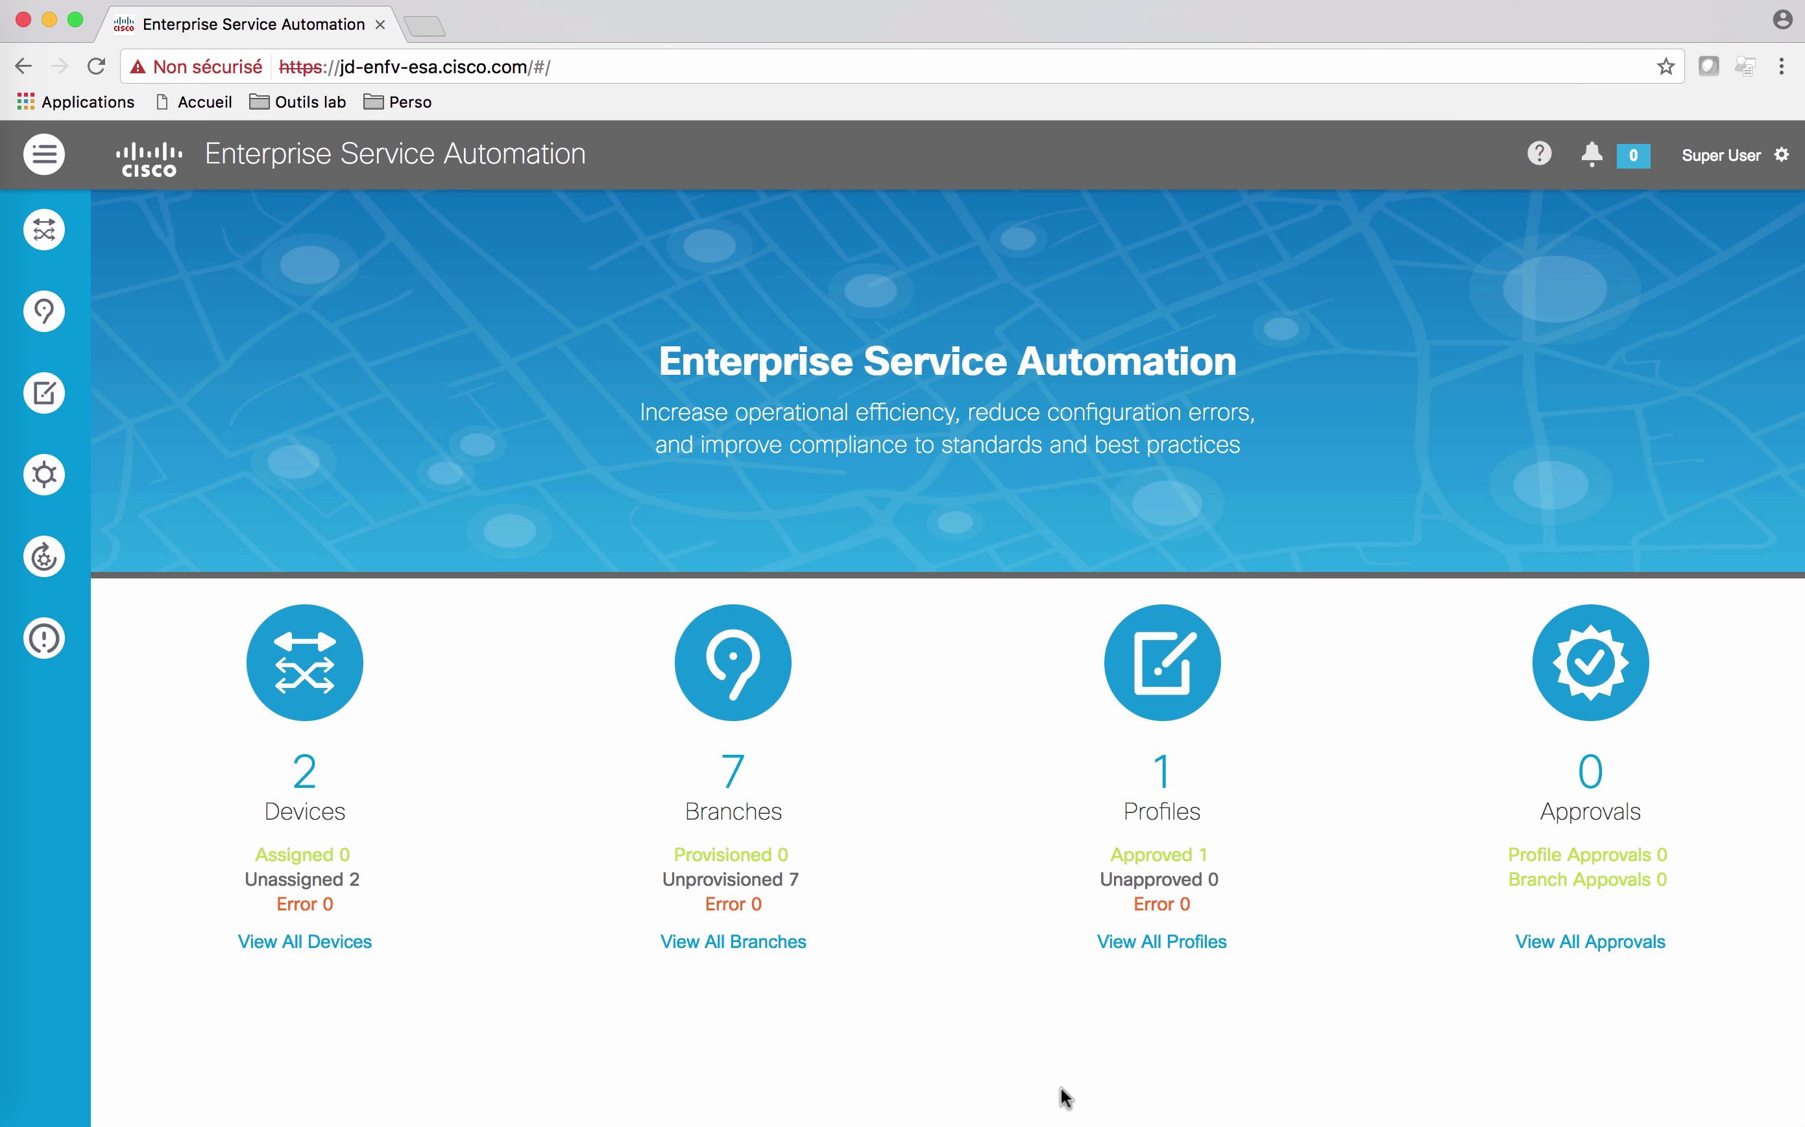
Step: Open the Limoges branch from the all-branches map and start provisioning it
{"action": "left_click", "coordinate": [747, 947]}
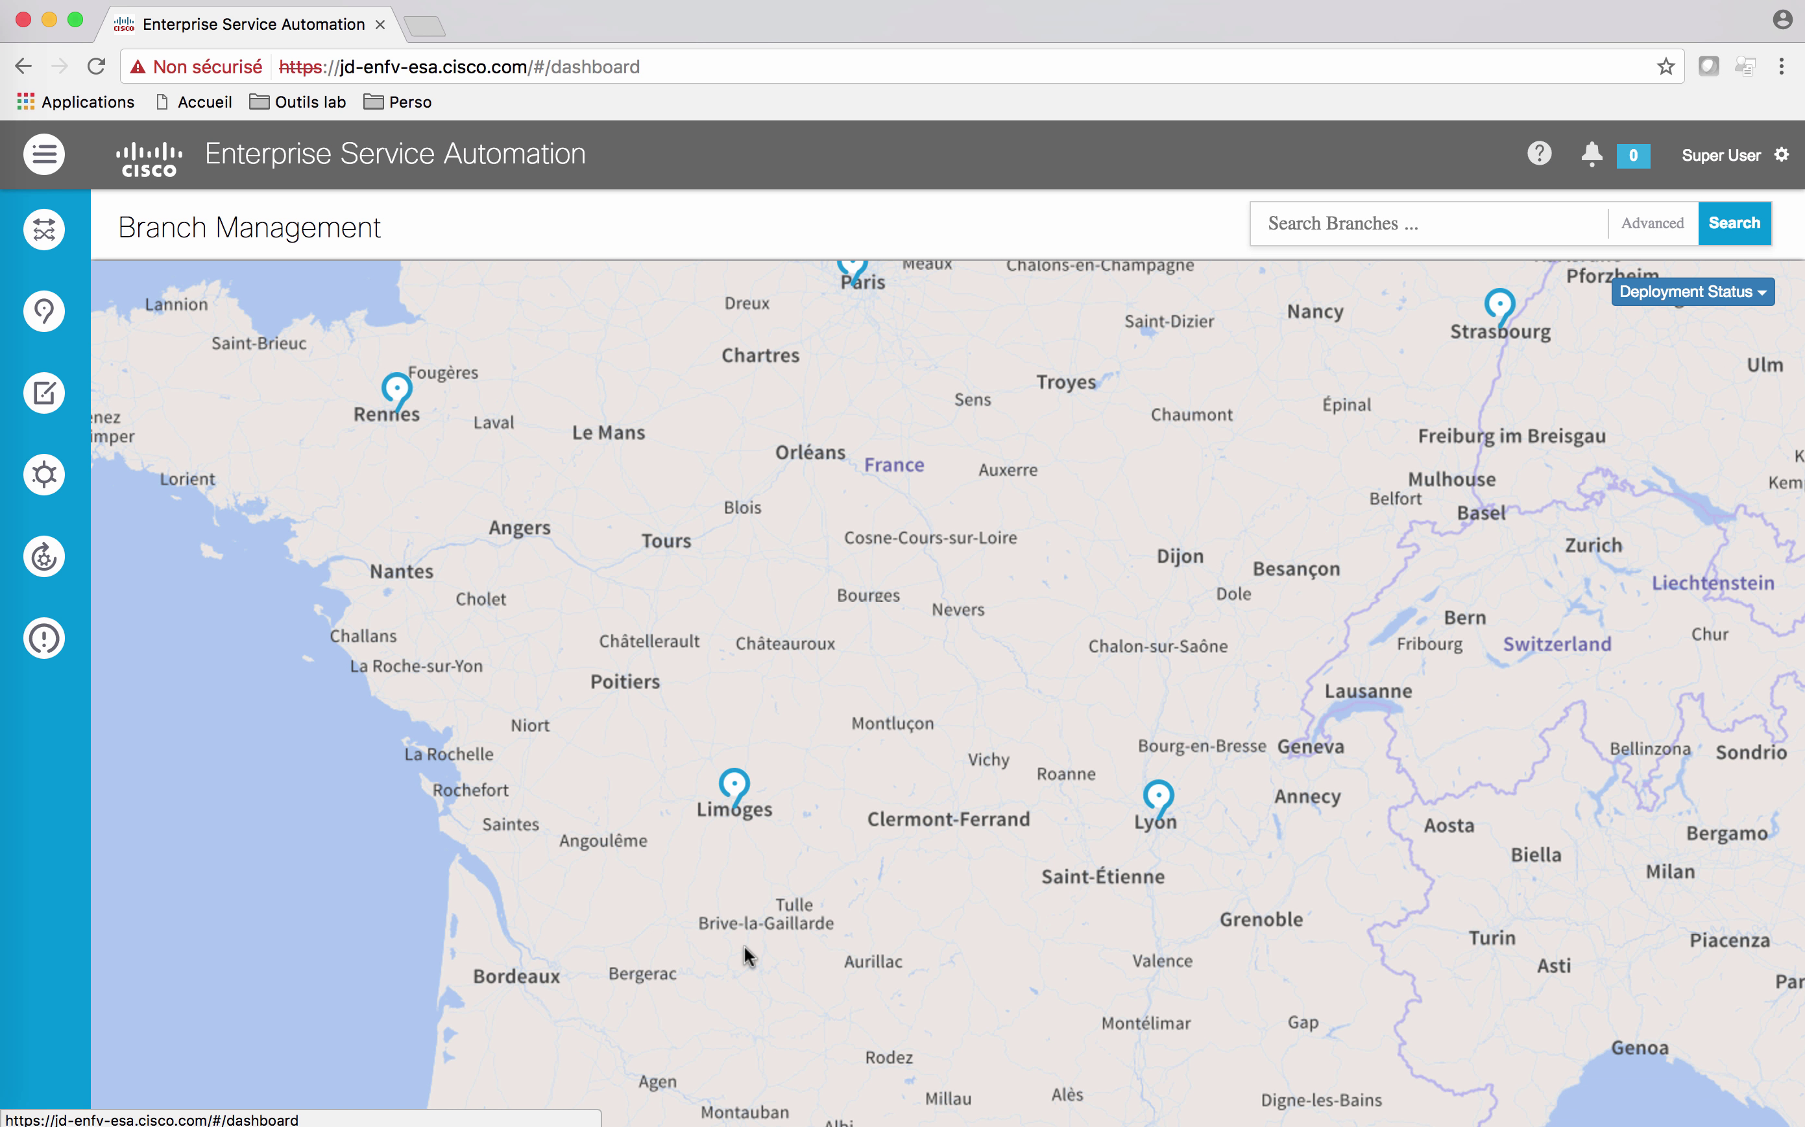
{"action": "left_click", "coordinate": [736, 789]}
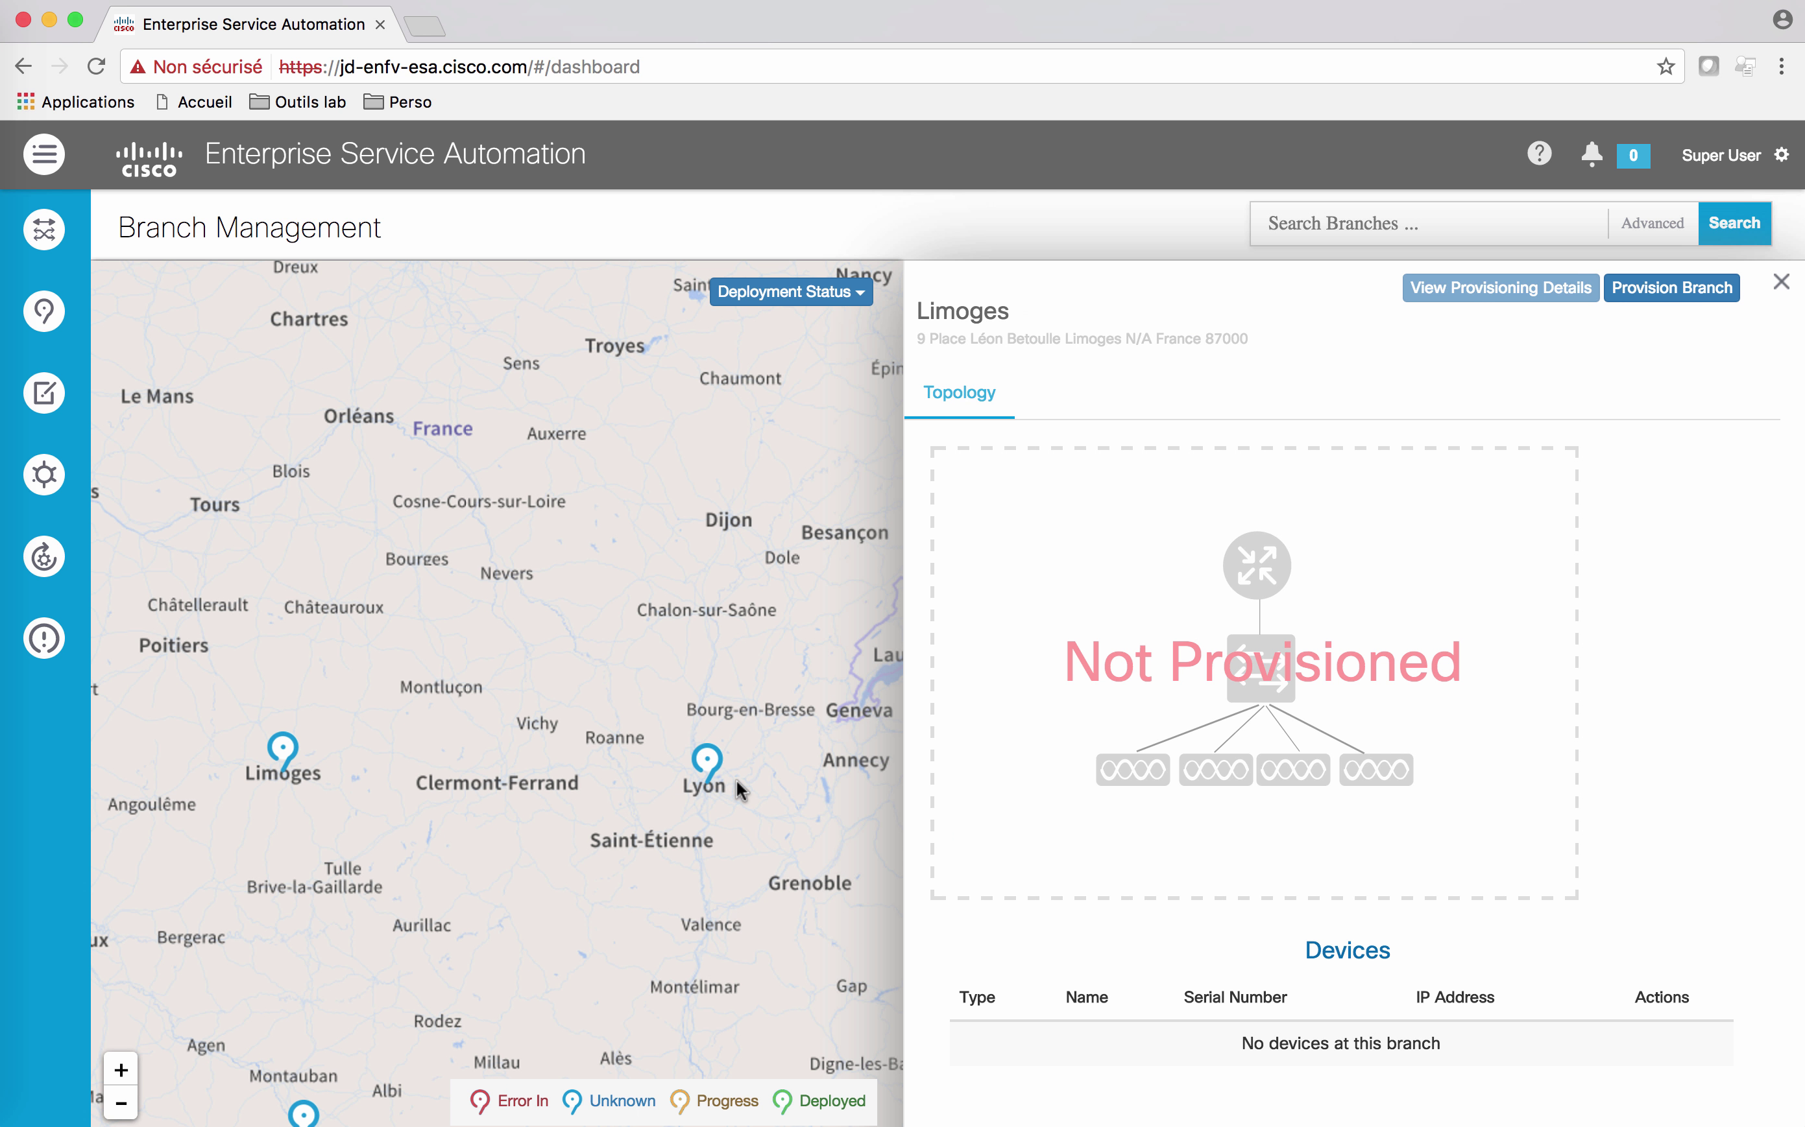
{"action": "left_click", "coordinate": [1684, 292]}
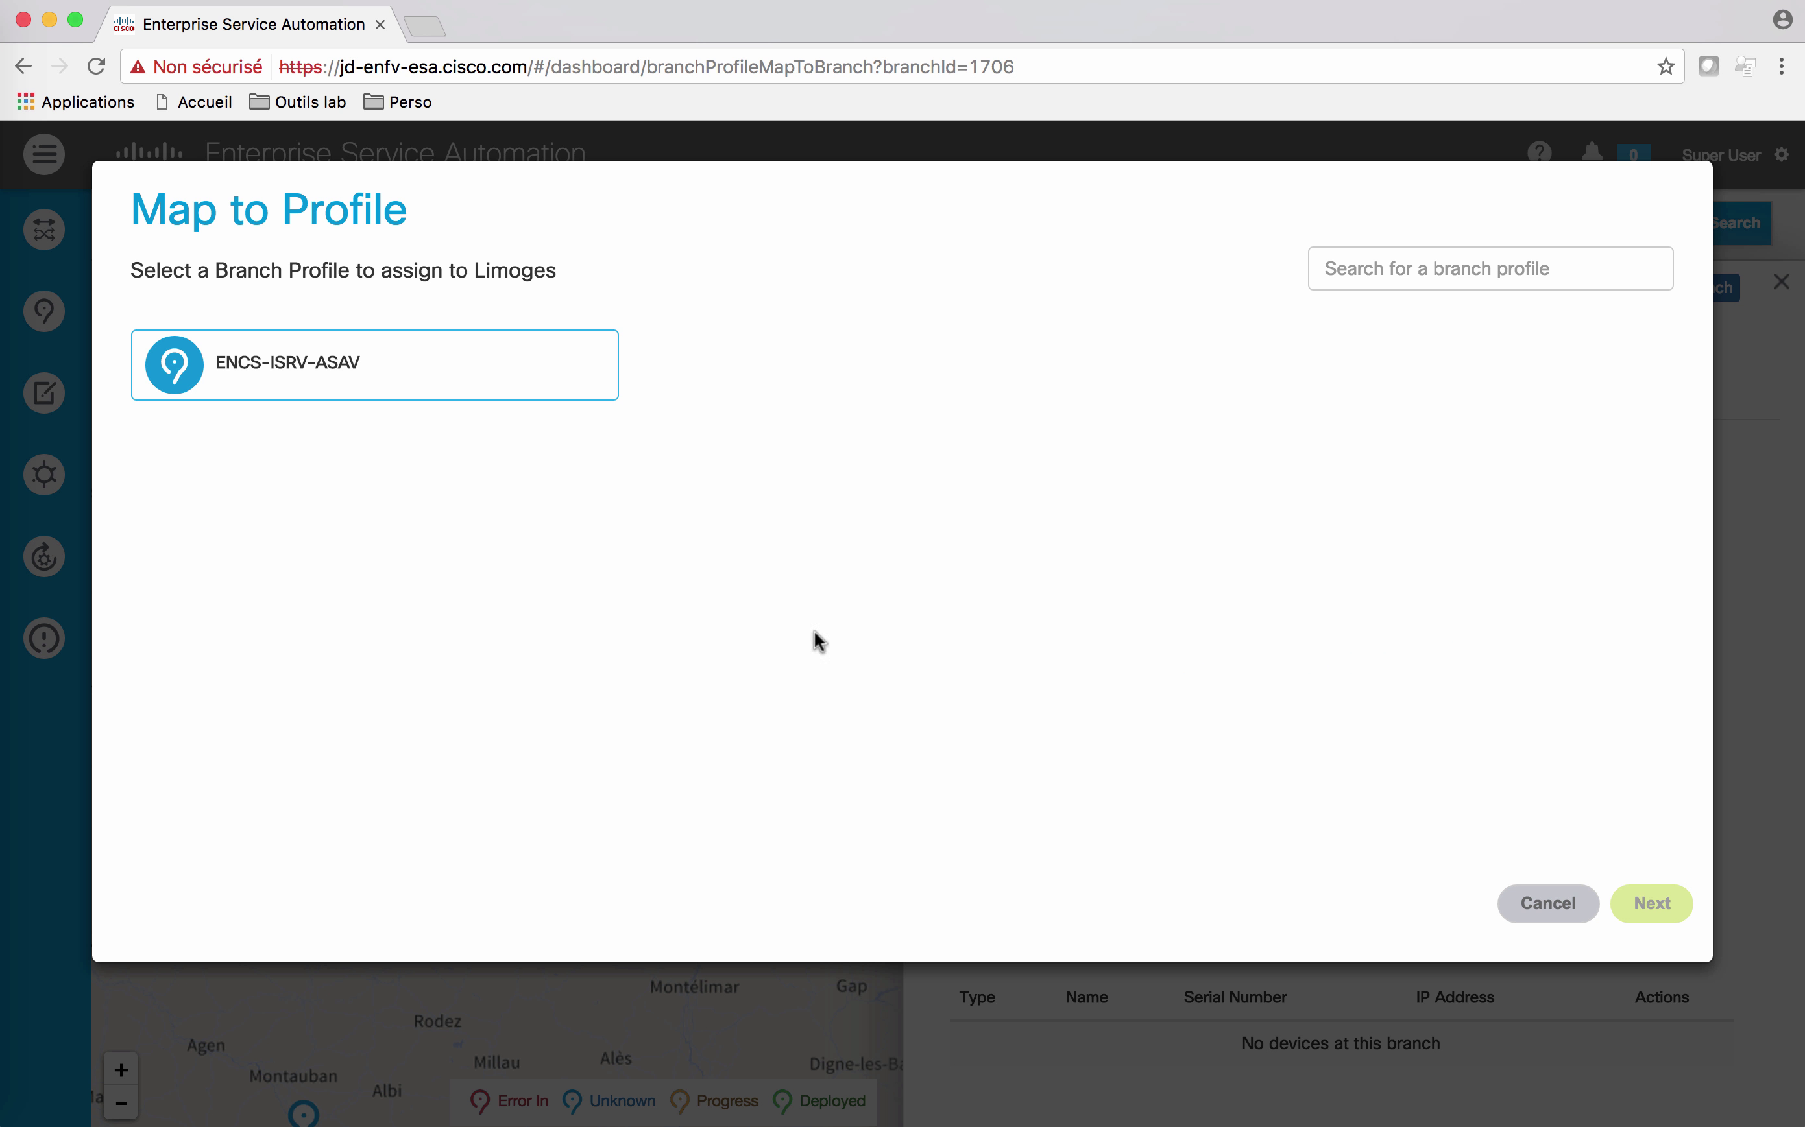
Step: Map ENCS-ISRV-ASAV to Limoges, accept the summary and PI/APIC-EM servers, and choose manual provisioning
{"action": "left_click", "coordinate": [312, 372]}
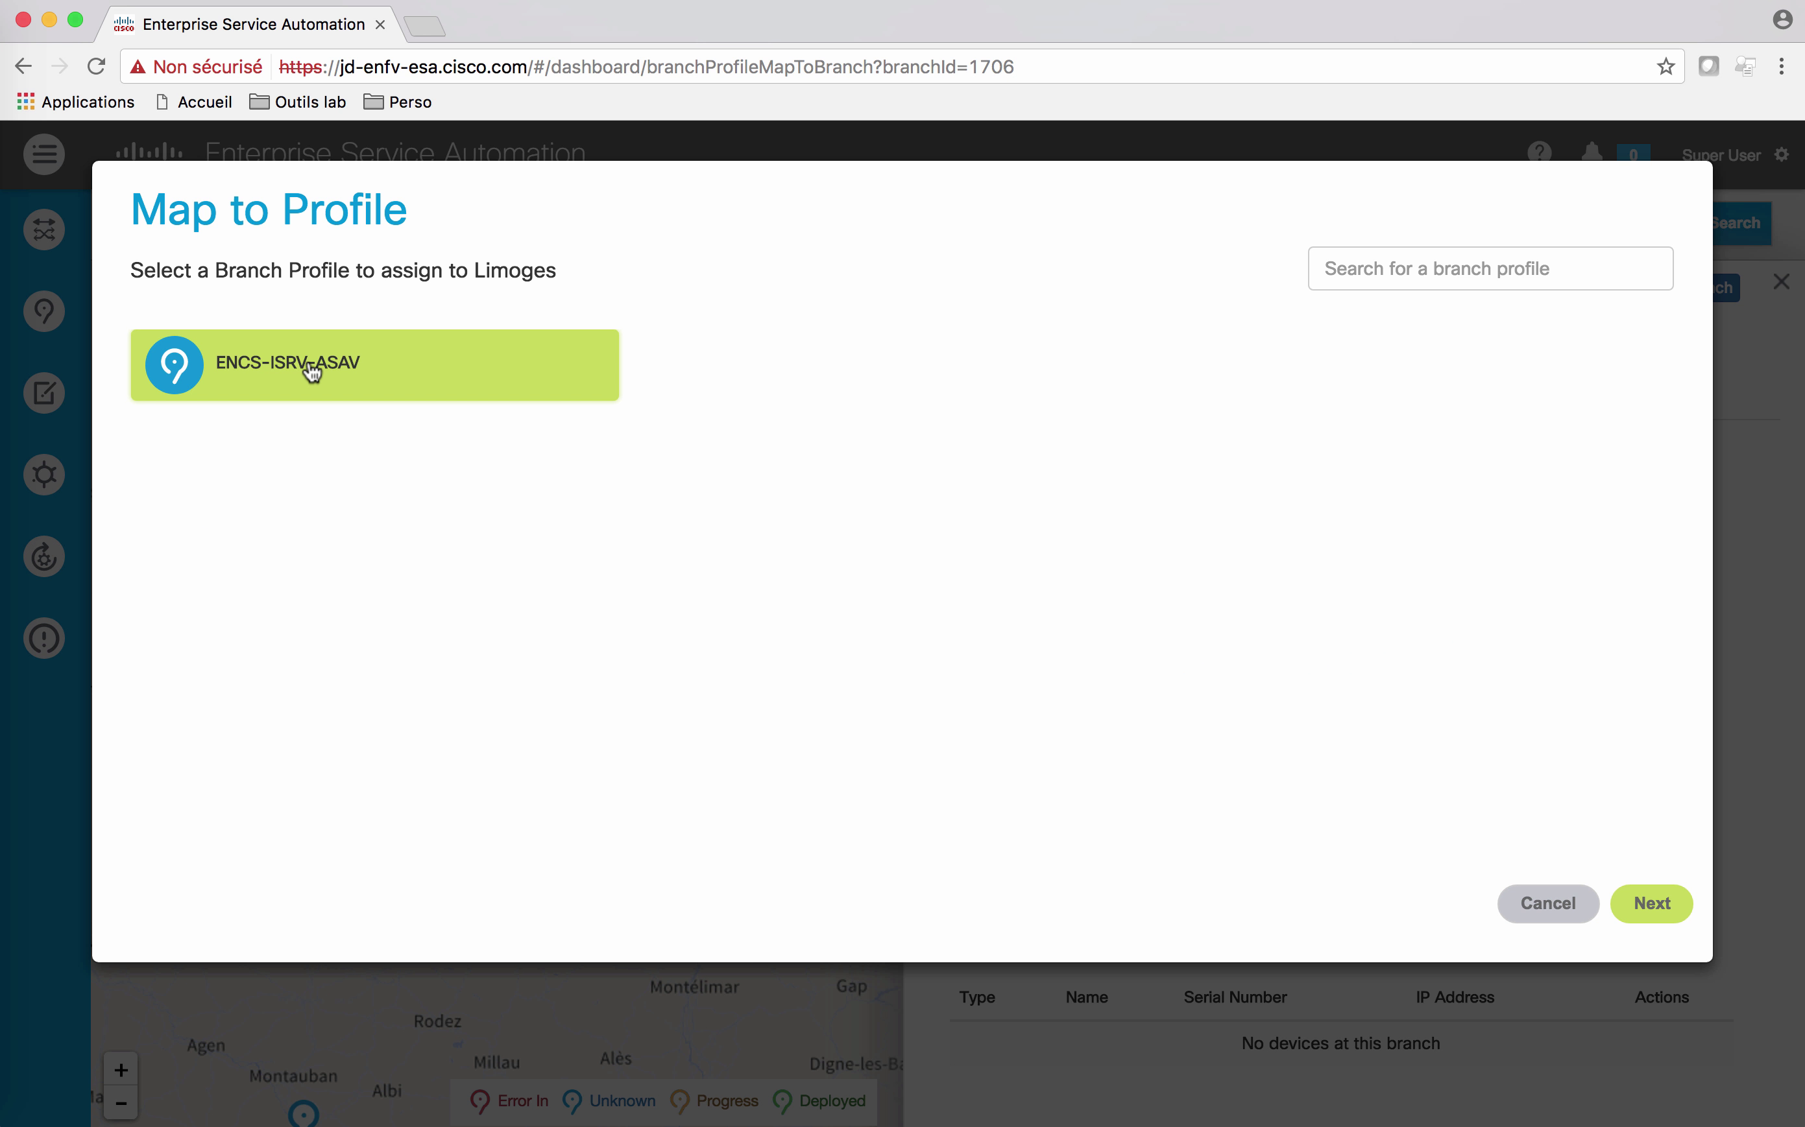
{"action": "left_click", "coordinate": [1674, 906]}
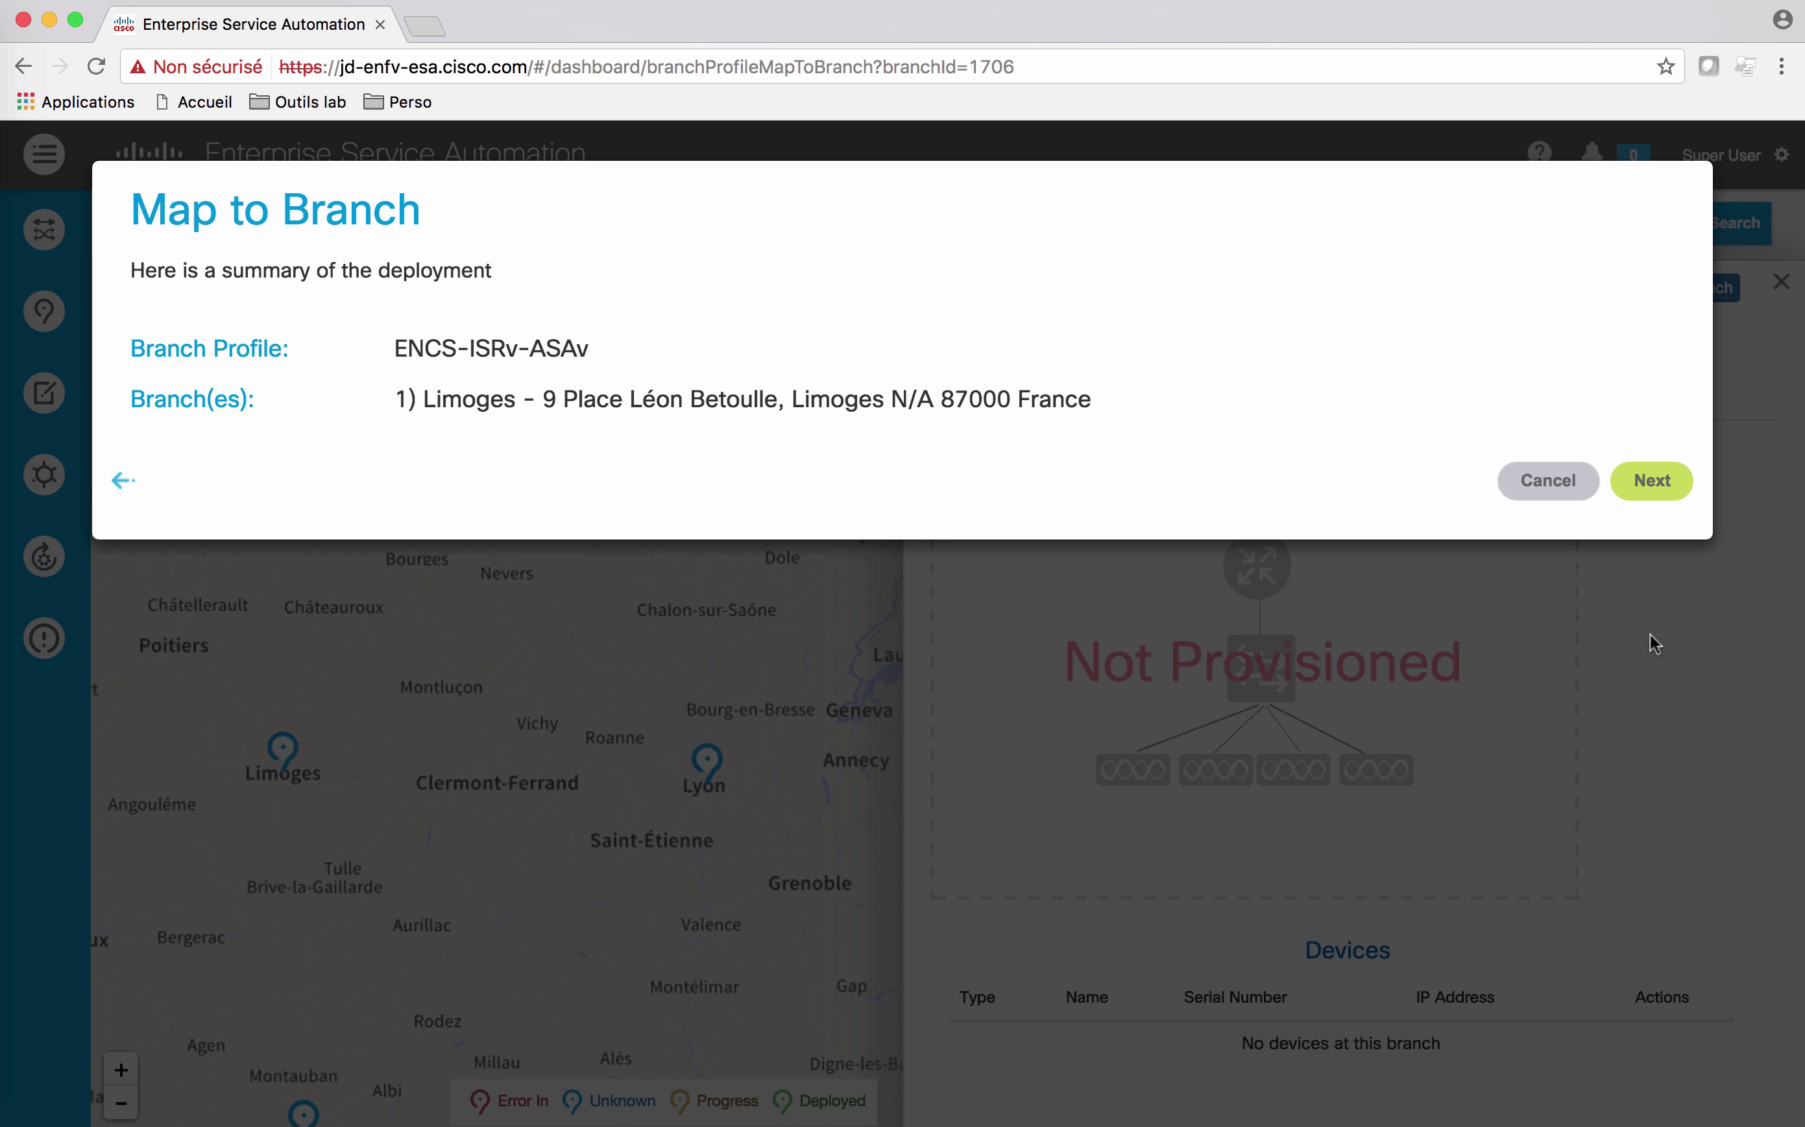
{"action": "left_click", "coordinate": [1652, 482]}
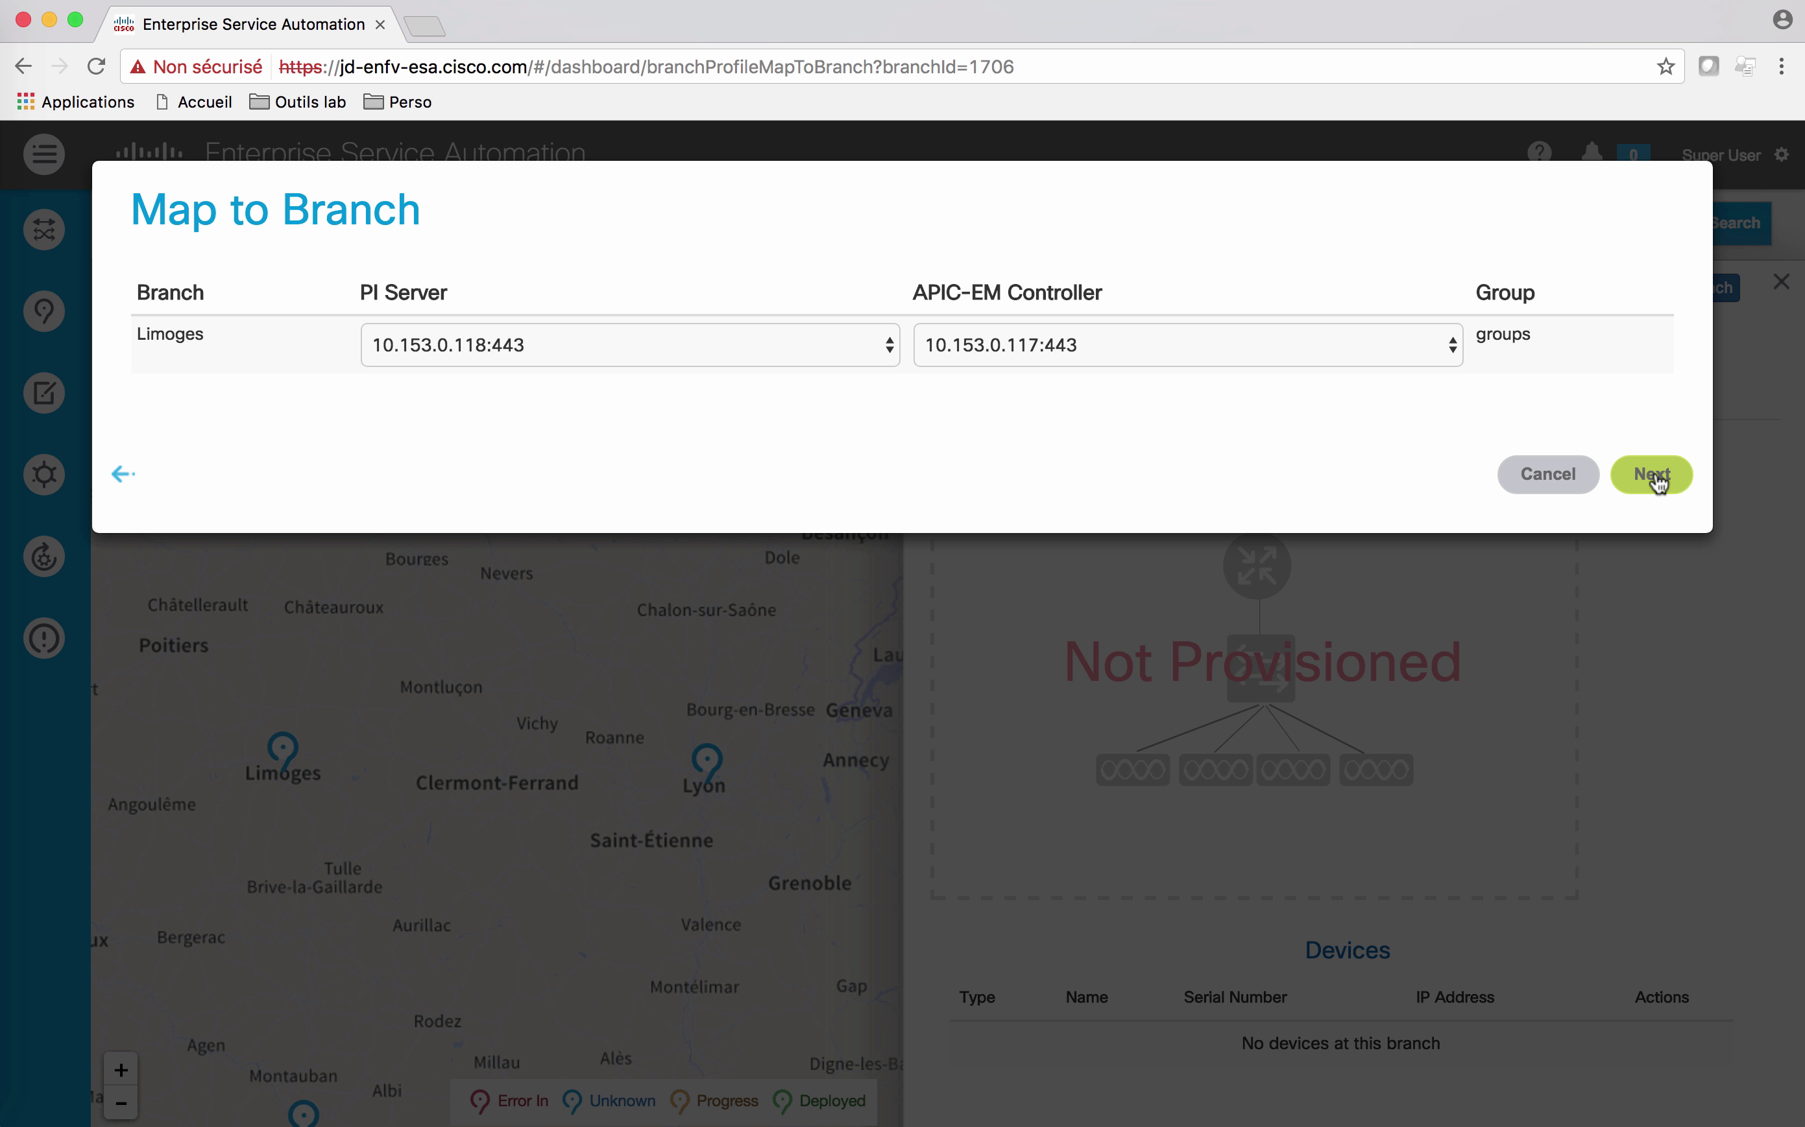
{"action": "left_click", "coordinate": [1654, 477]}
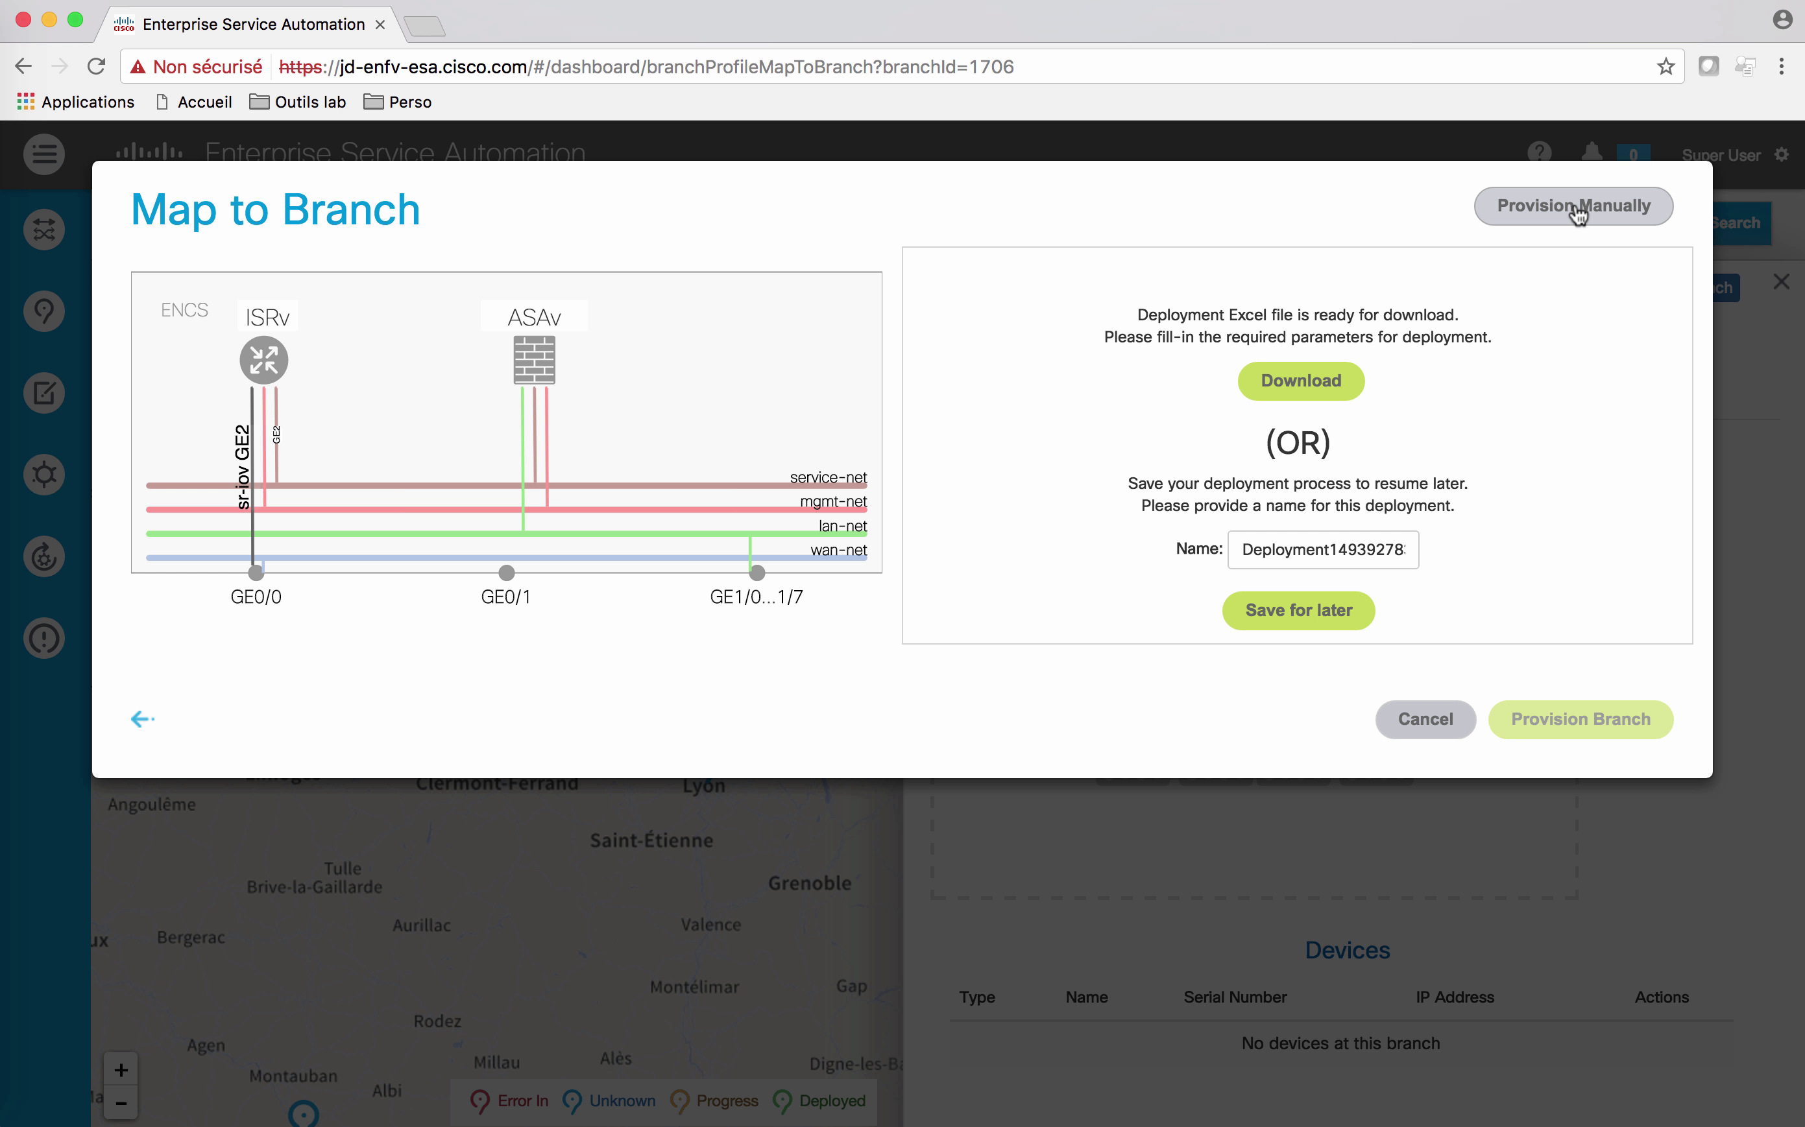
{"action": "left_click", "coordinate": [1578, 216]}
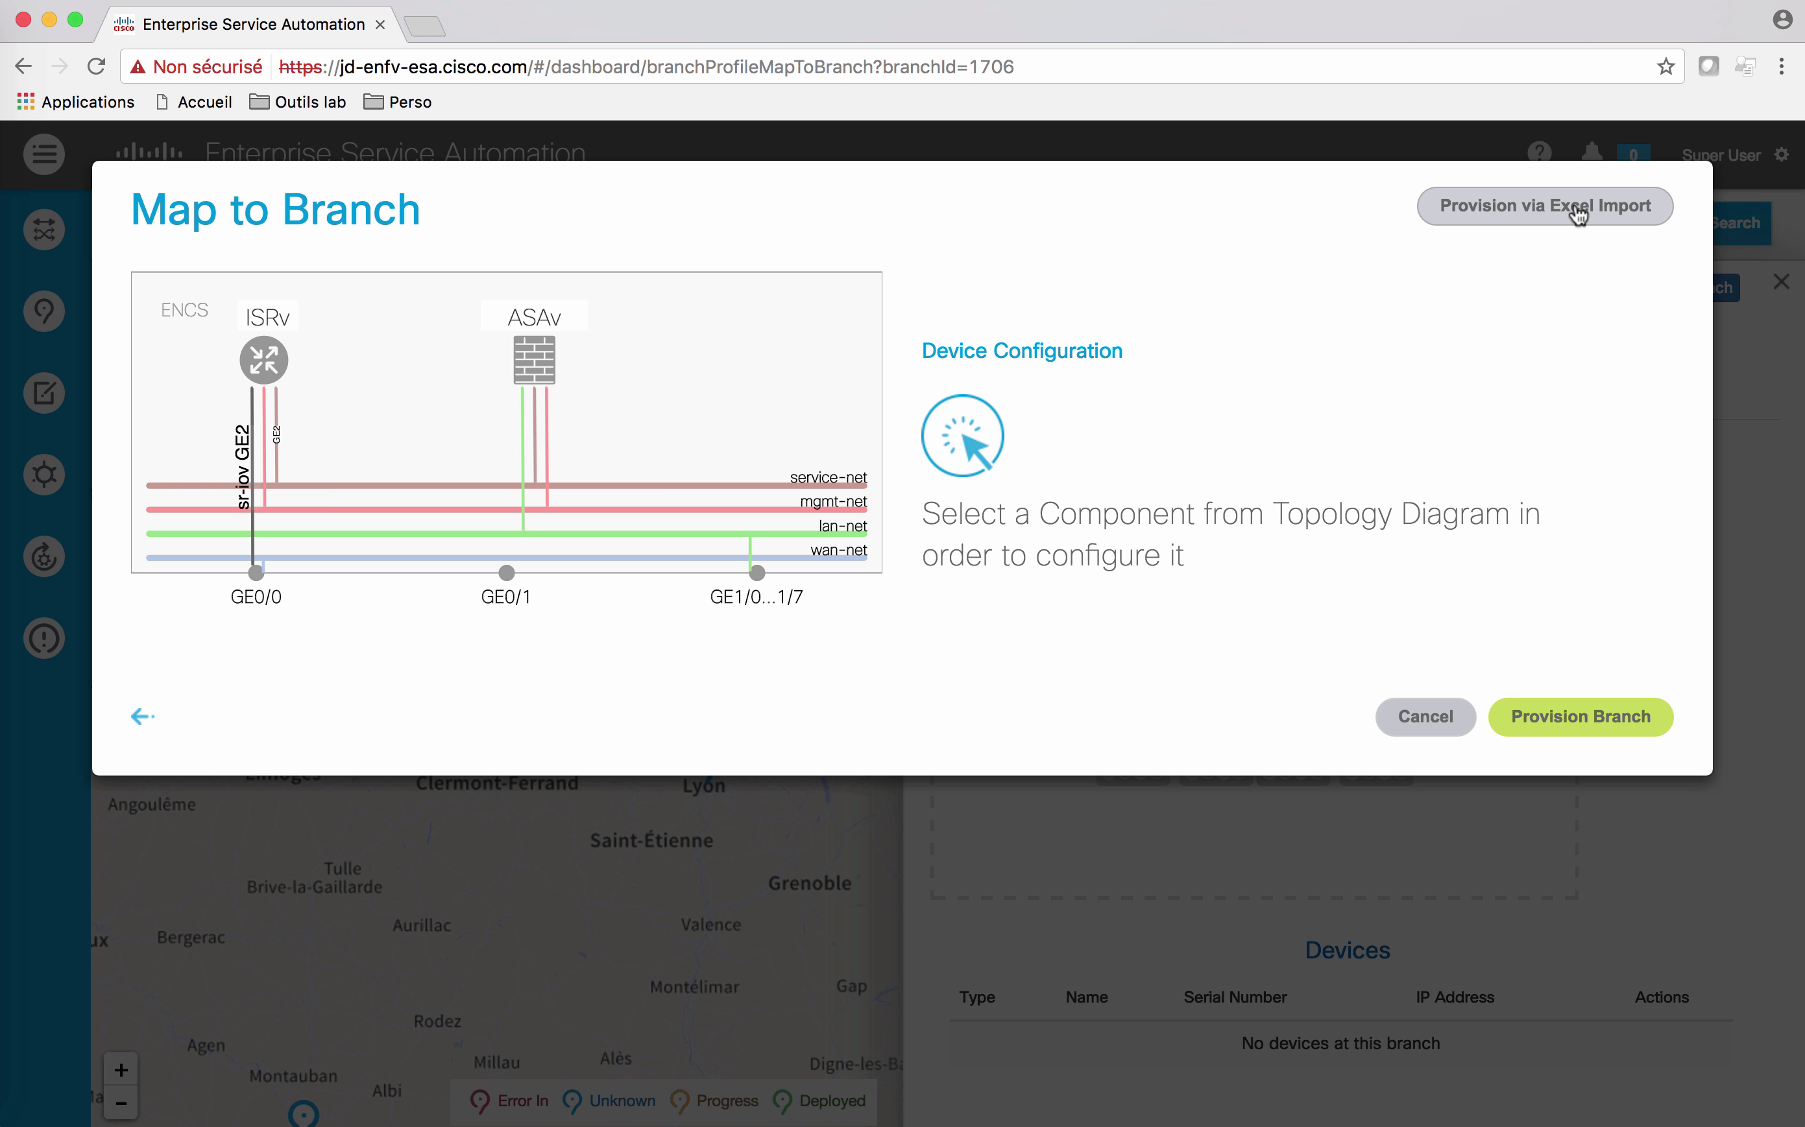
Step: Assign serial number FGL211210EA to the Limoges ENCS269 device
{"action": "left_click", "coordinate": [727, 334]}
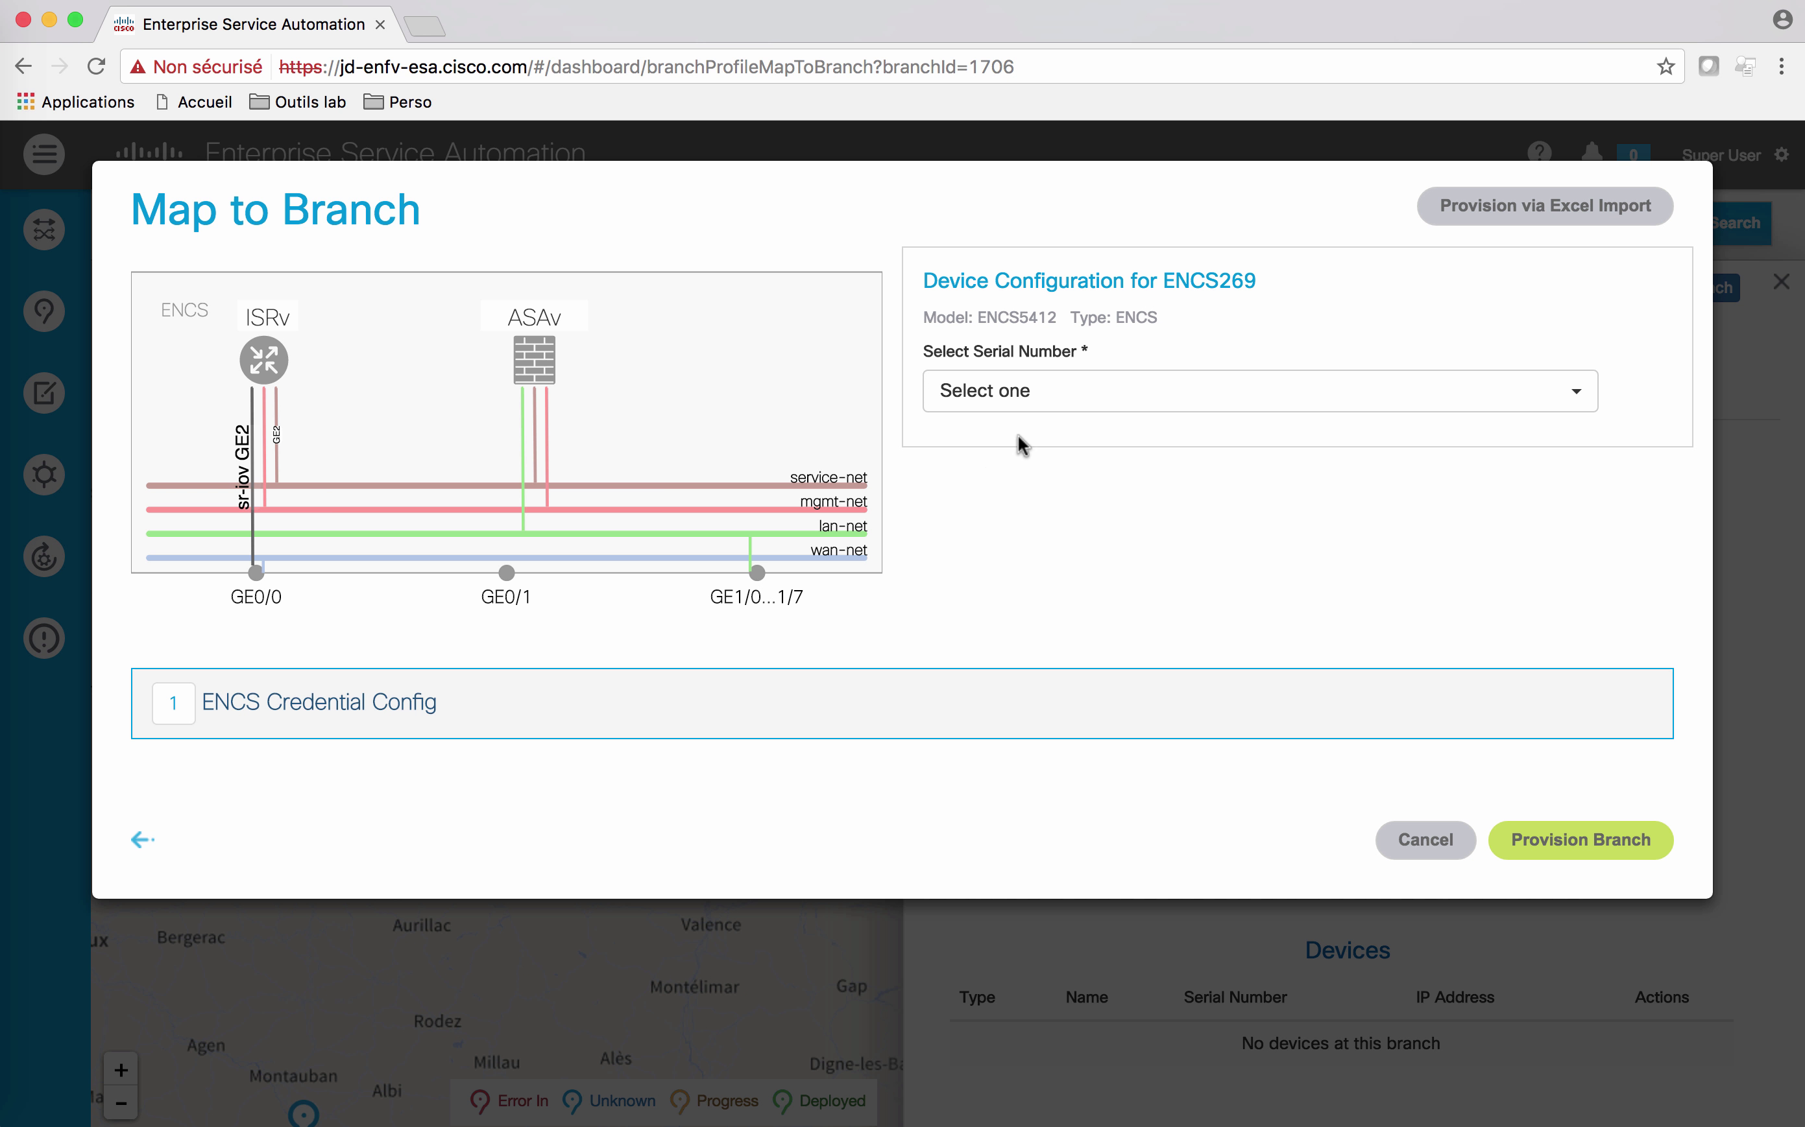
{"action": "left_click", "coordinate": [1078, 399]}
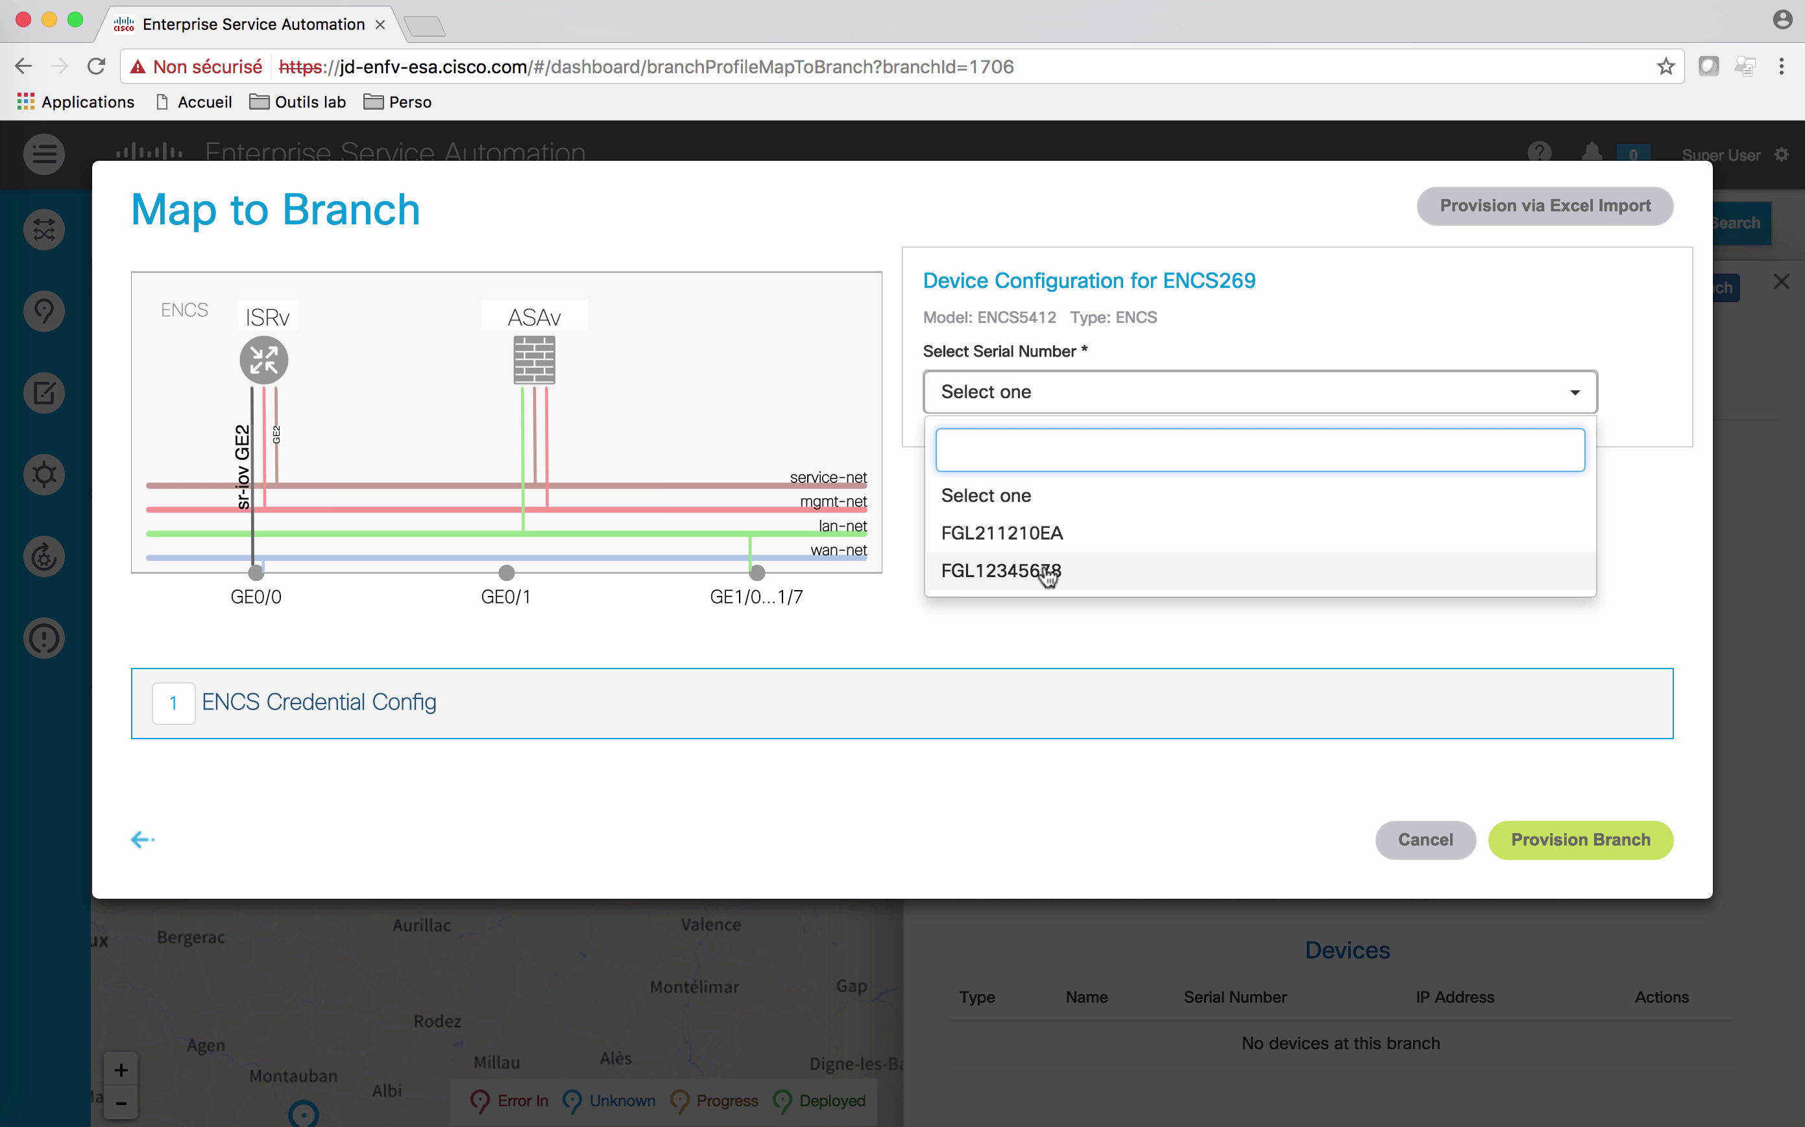
{"action": "left_click", "coordinate": [1043, 534]}
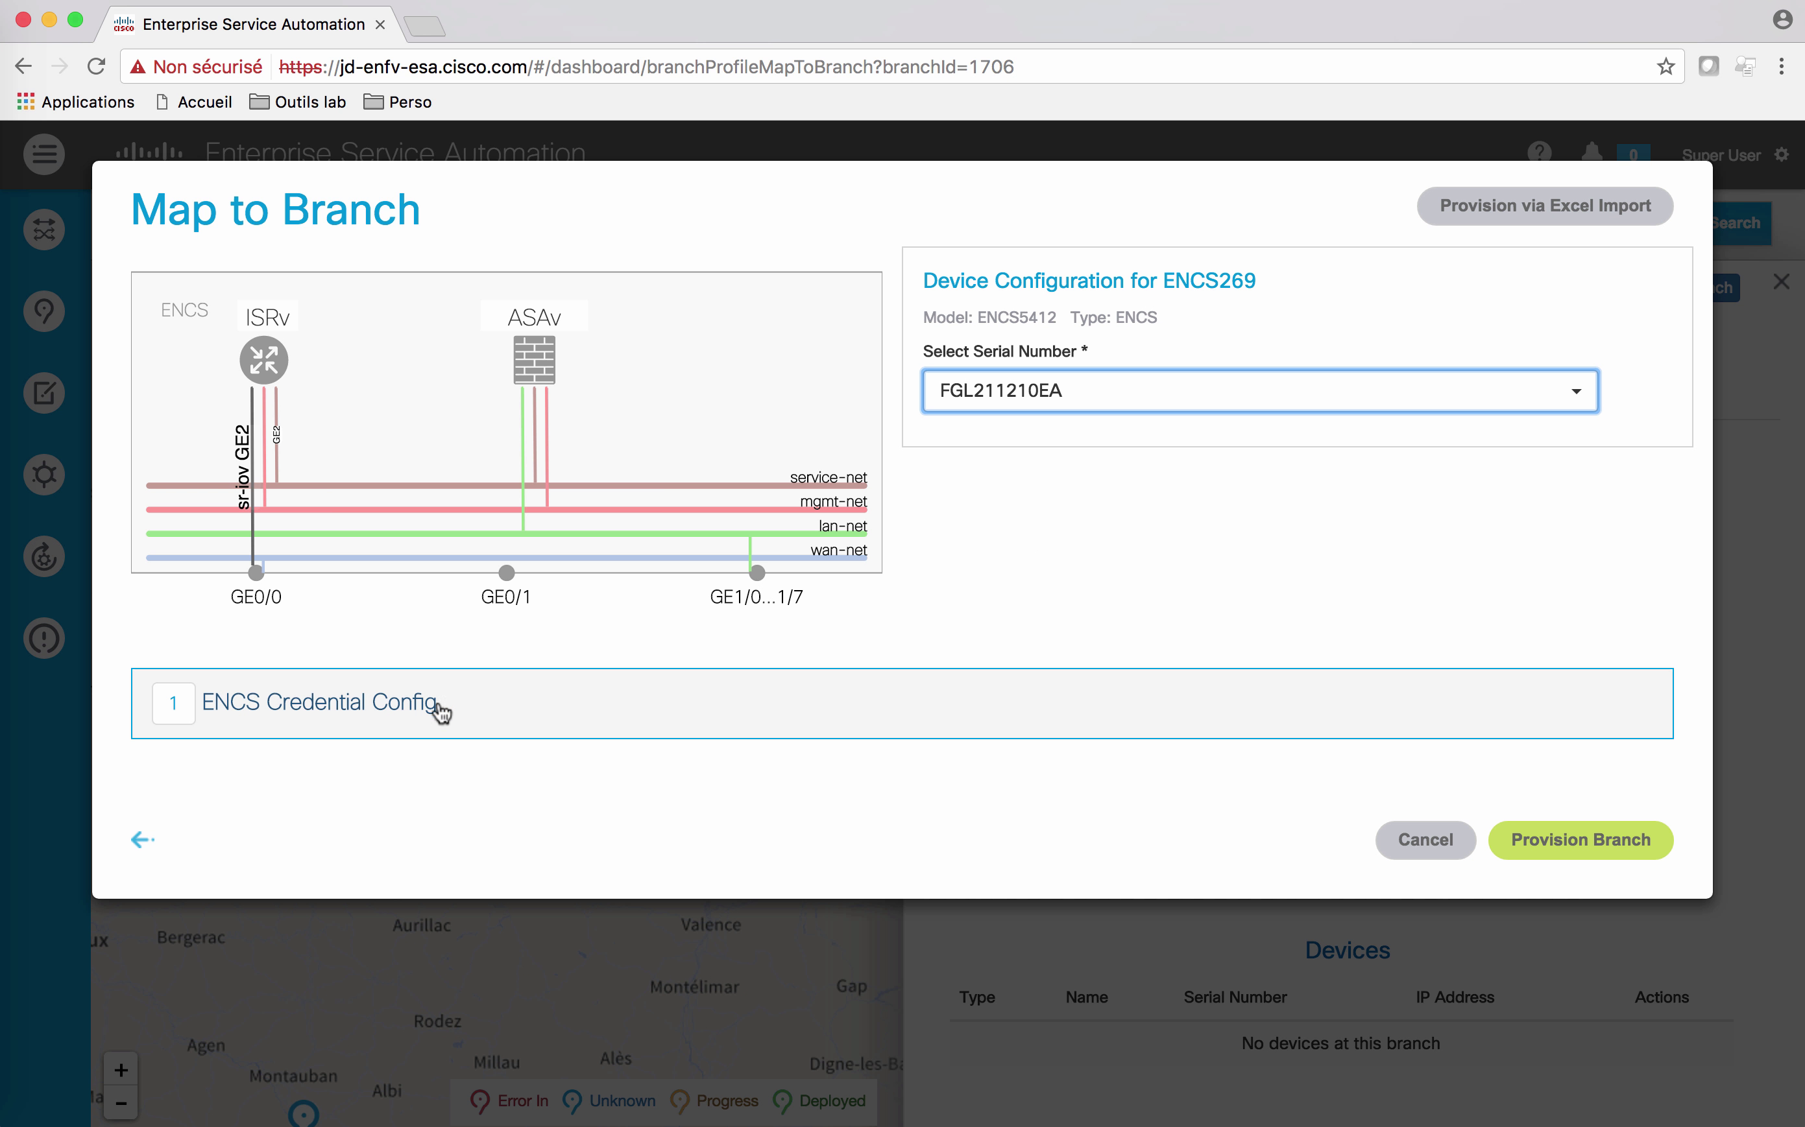
Step: Expand and collapse the ENCS Credential Config twice to check the prefilled admin credentials
{"action": "left_click", "coordinate": [406, 714]}
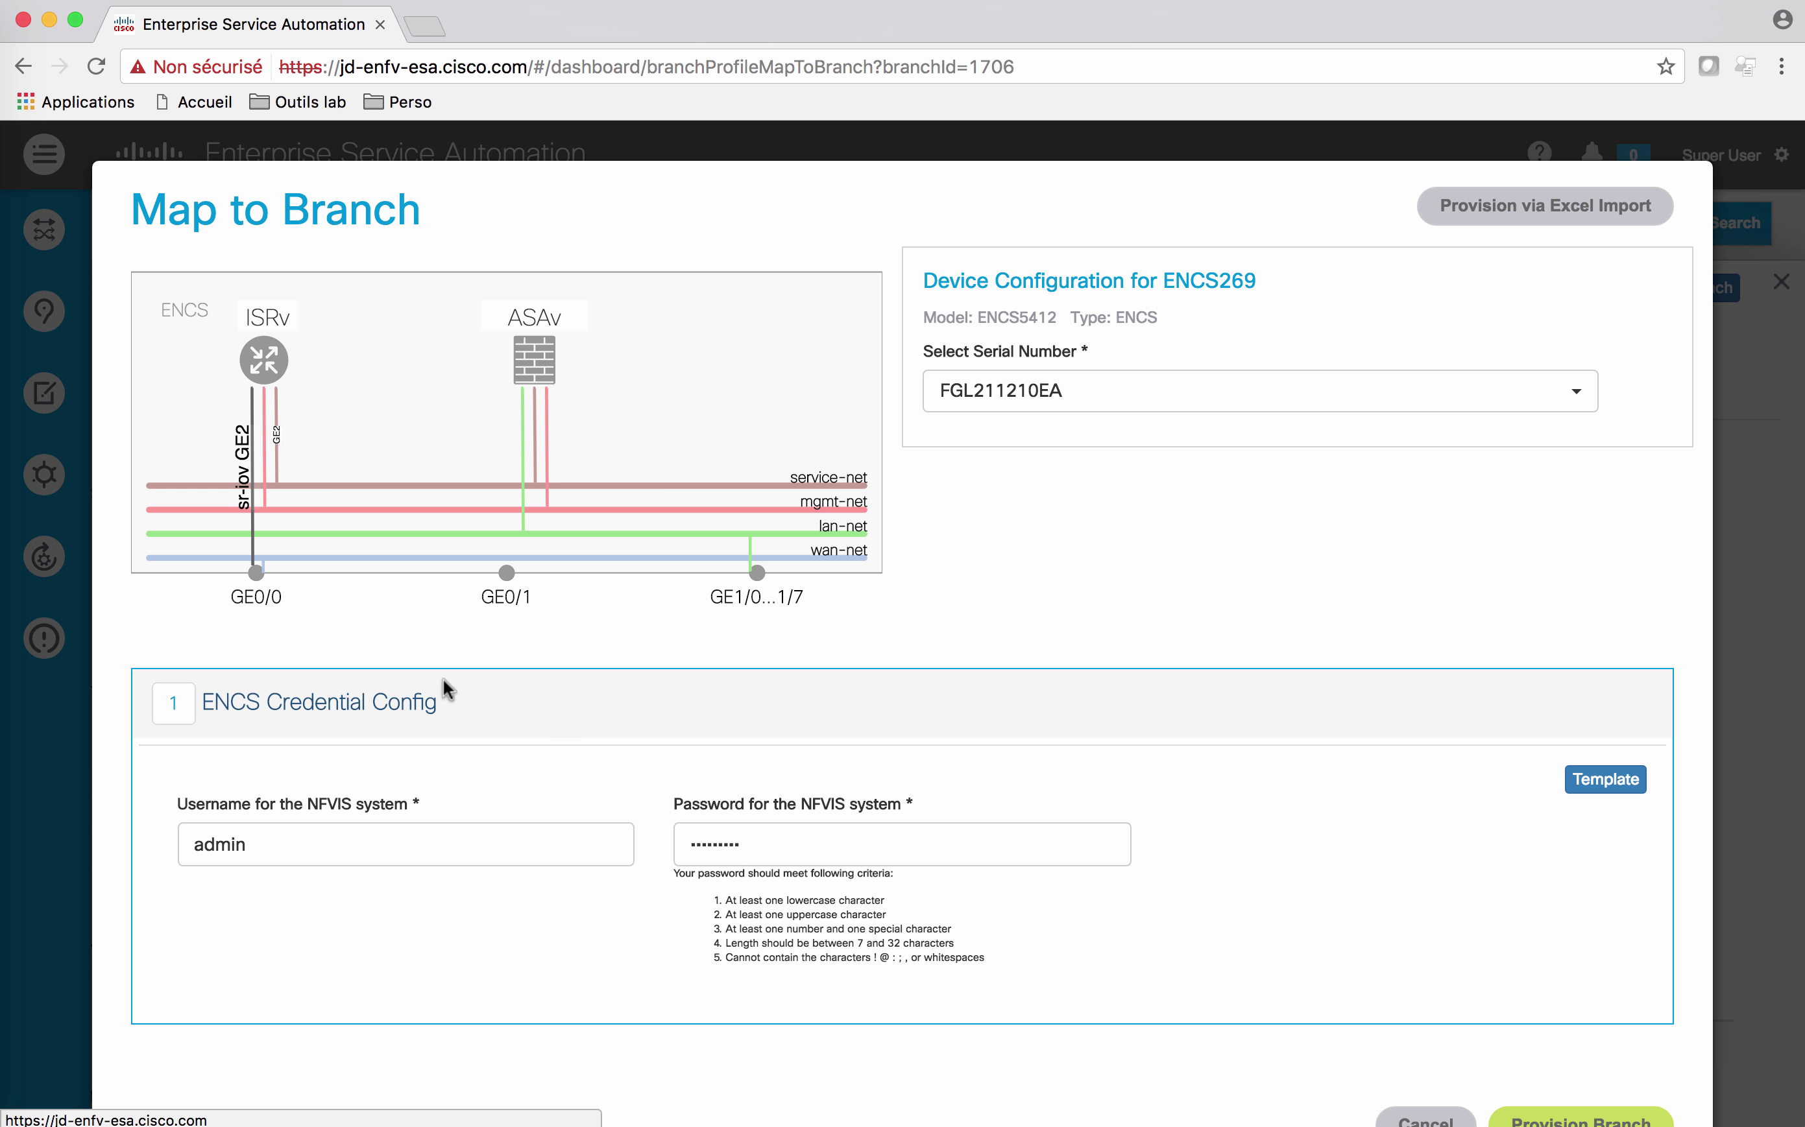
{"action": "left_click", "coordinate": [377, 705]}
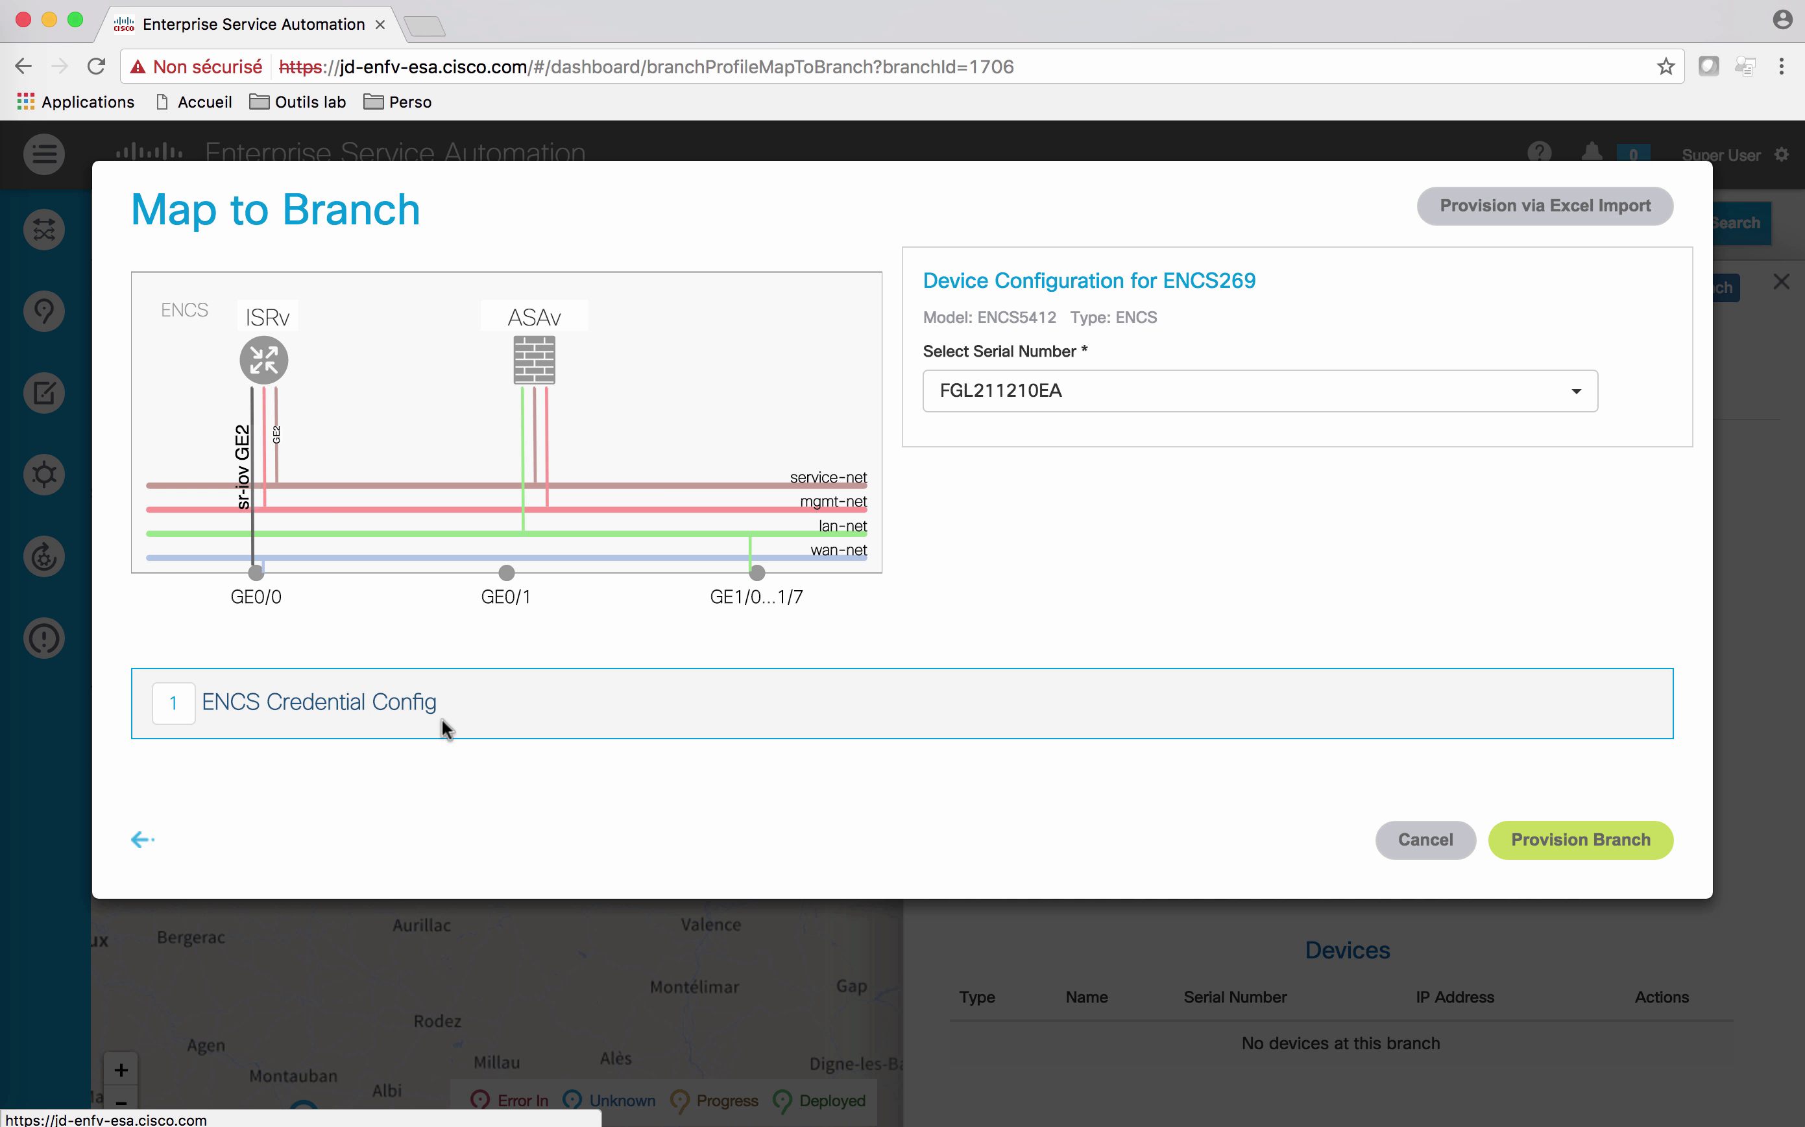
{"action": "left_click", "coordinate": [421, 717]}
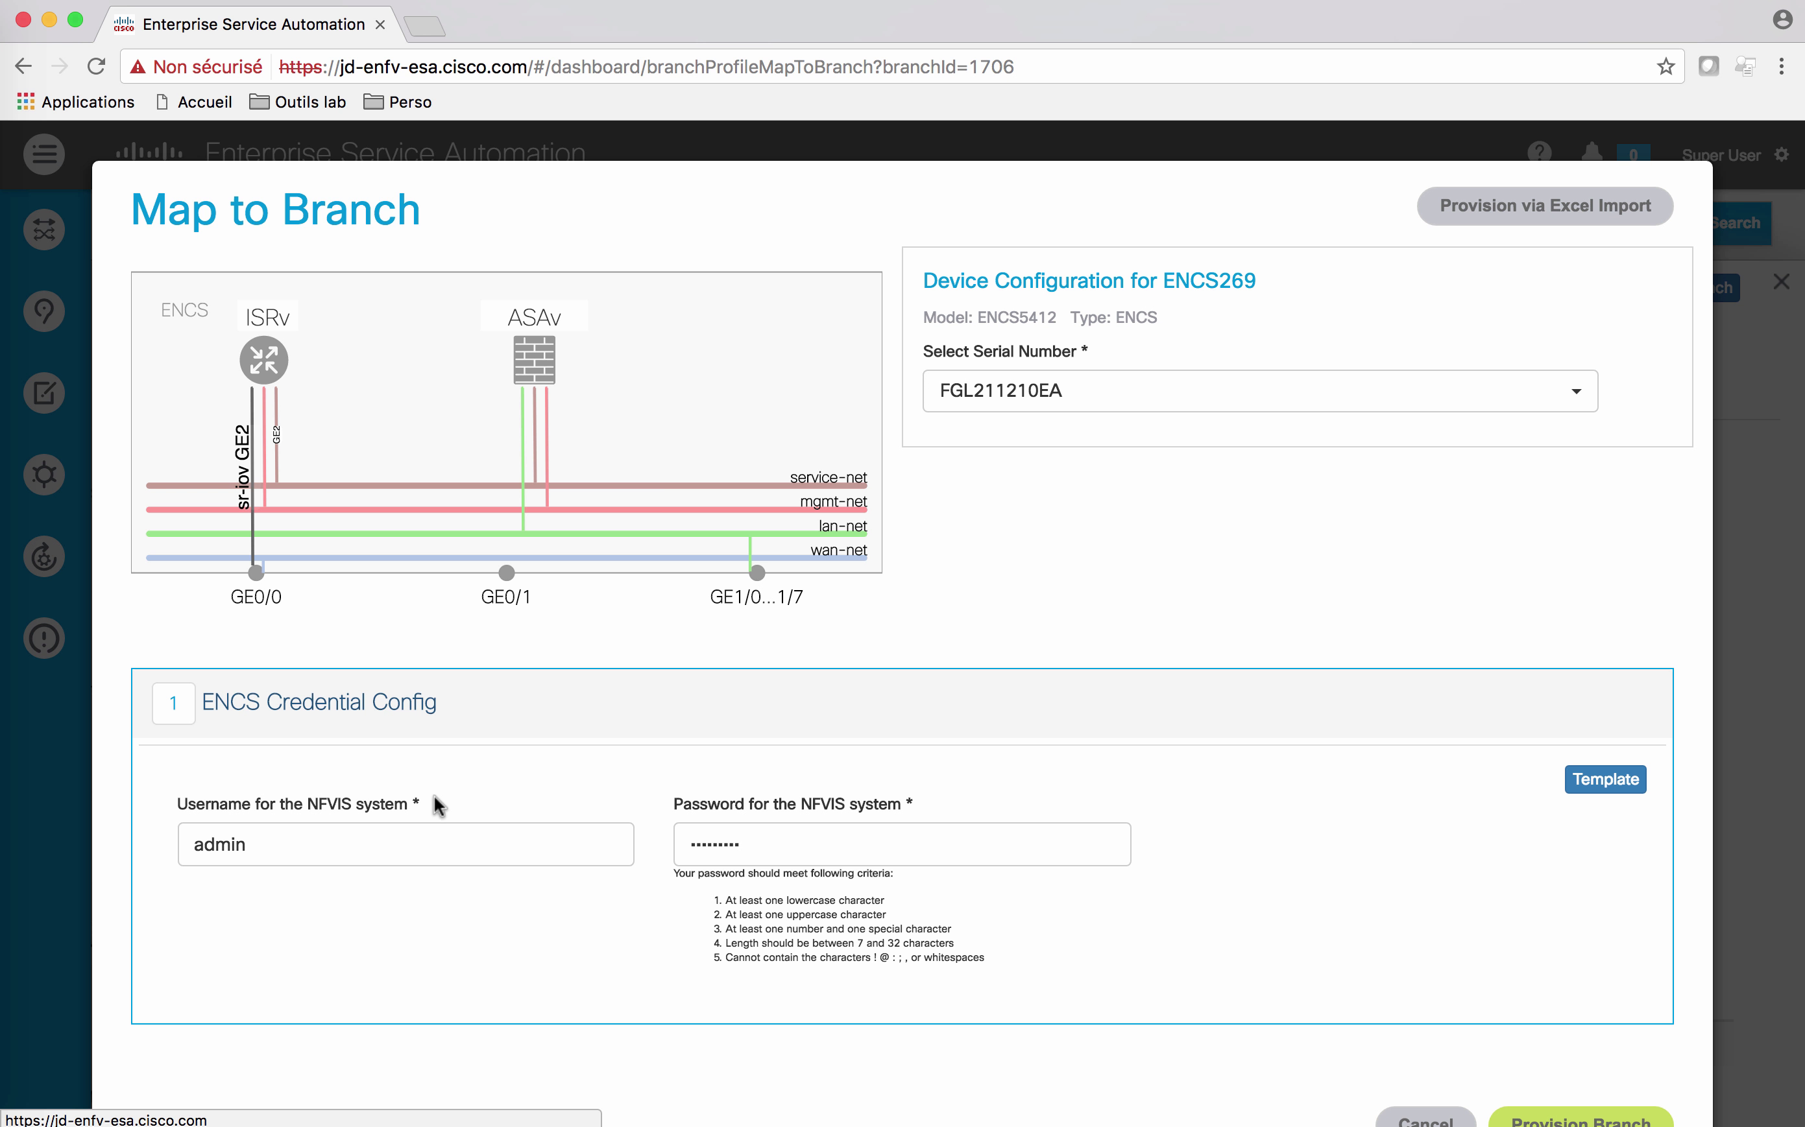
{"action": "left_click", "coordinate": [371, 700]}
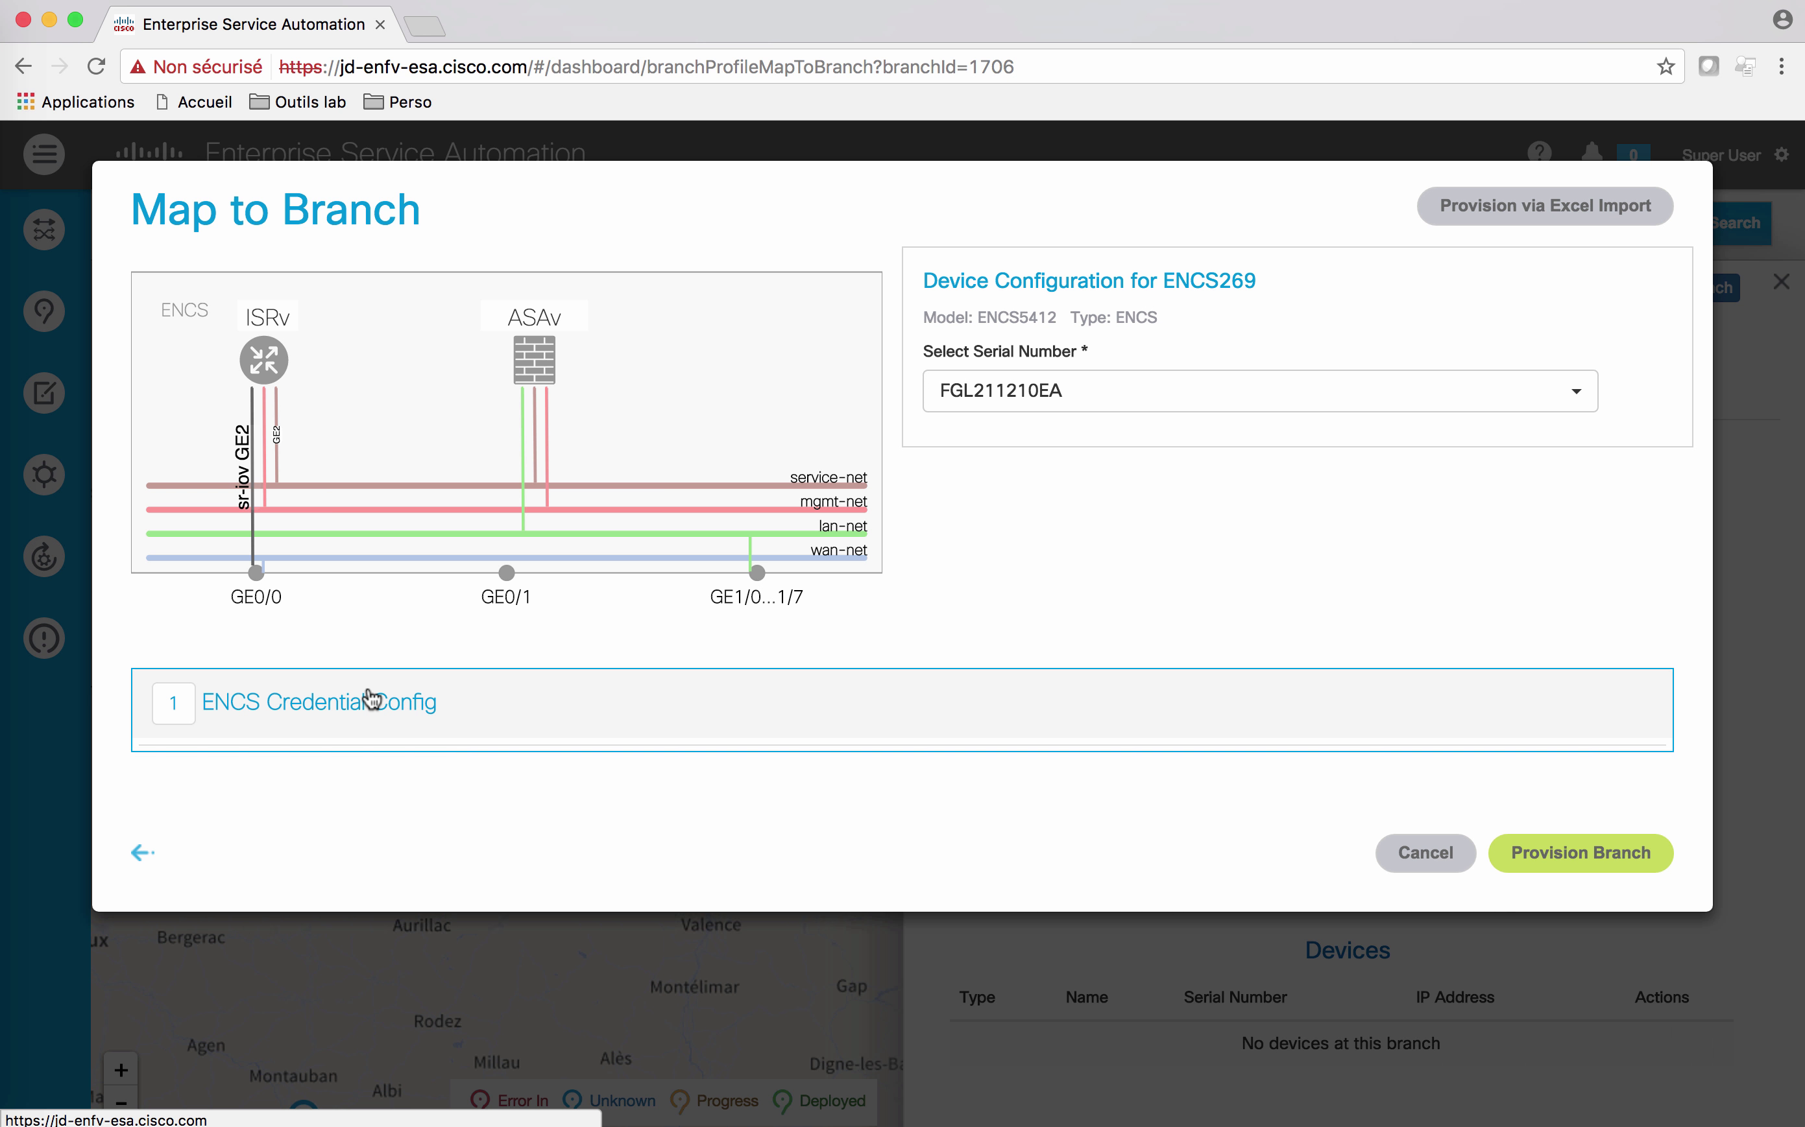
Step: Give Router430 the Default-admin credential profile and expand its ISRv Config section
{"action": "left_click", "coordinate": [264, 360]}
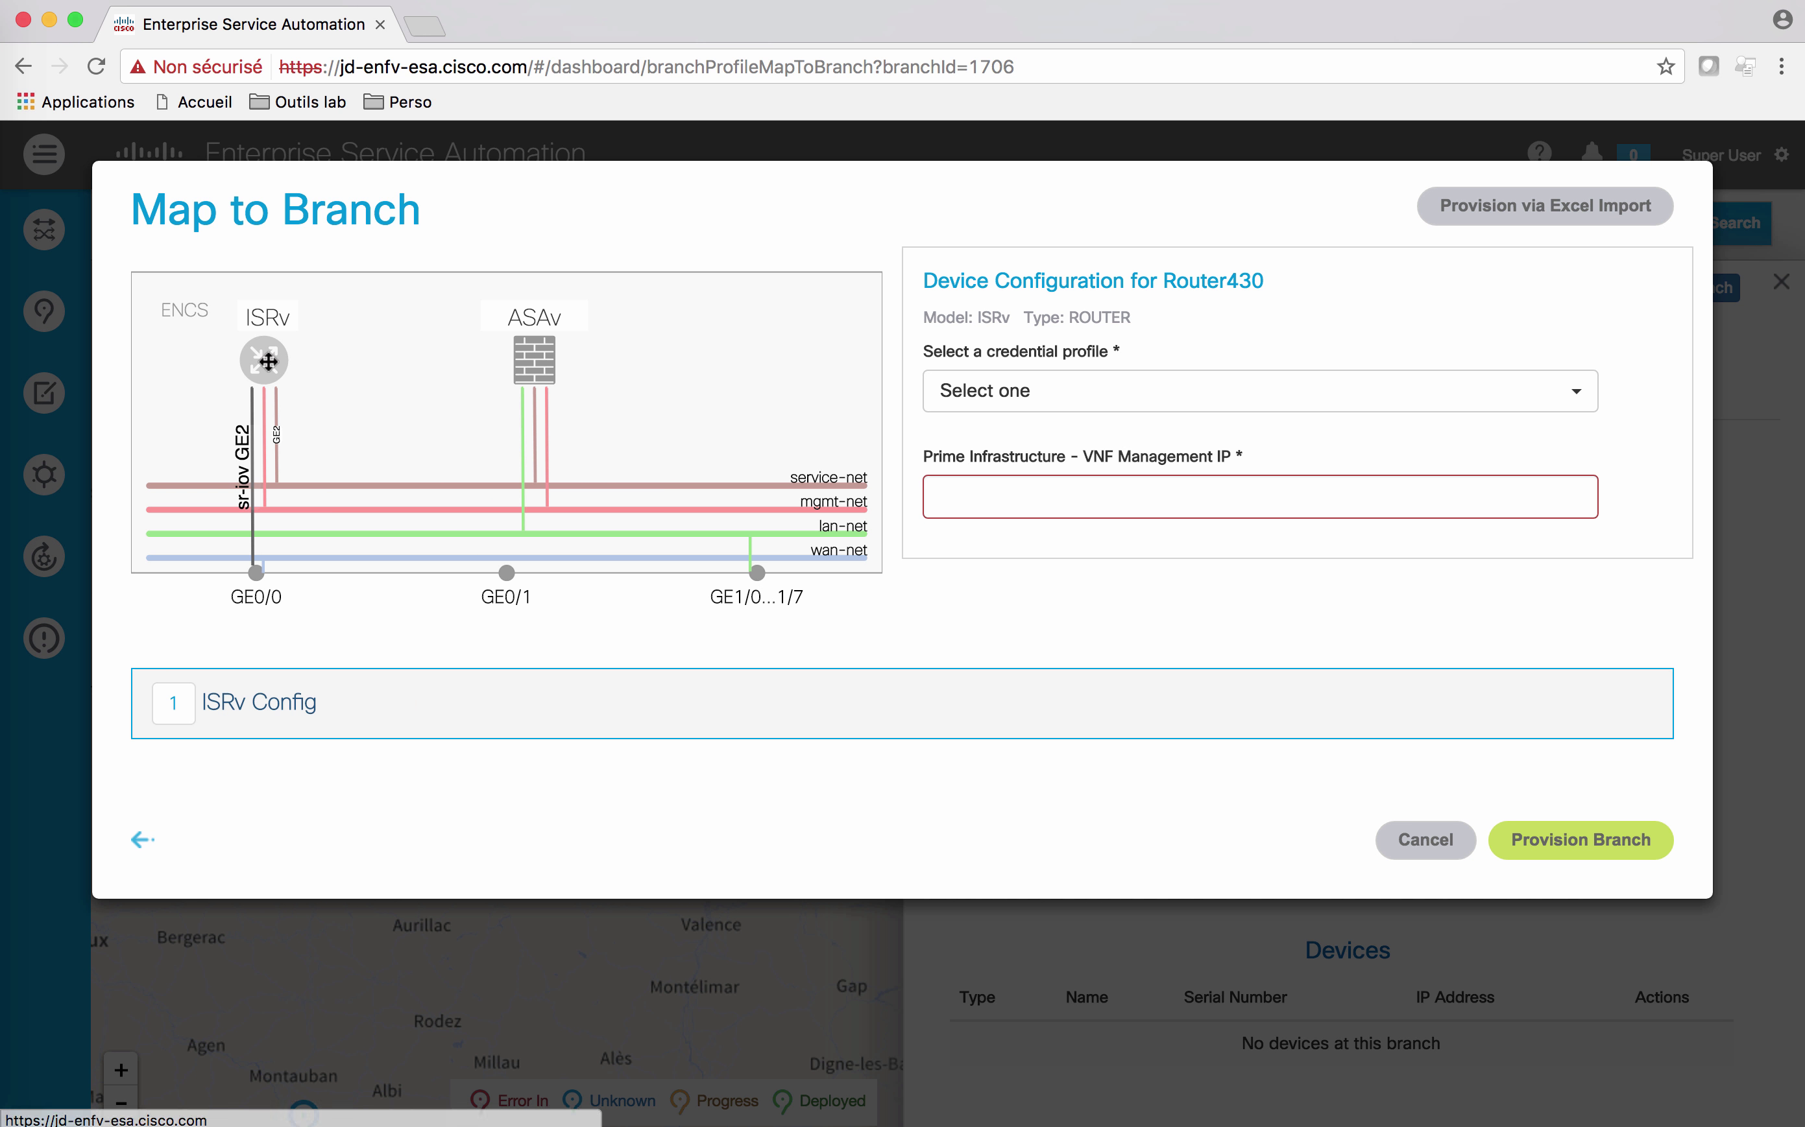
{"action": "left_click", "coordinate": [1080, 391]}
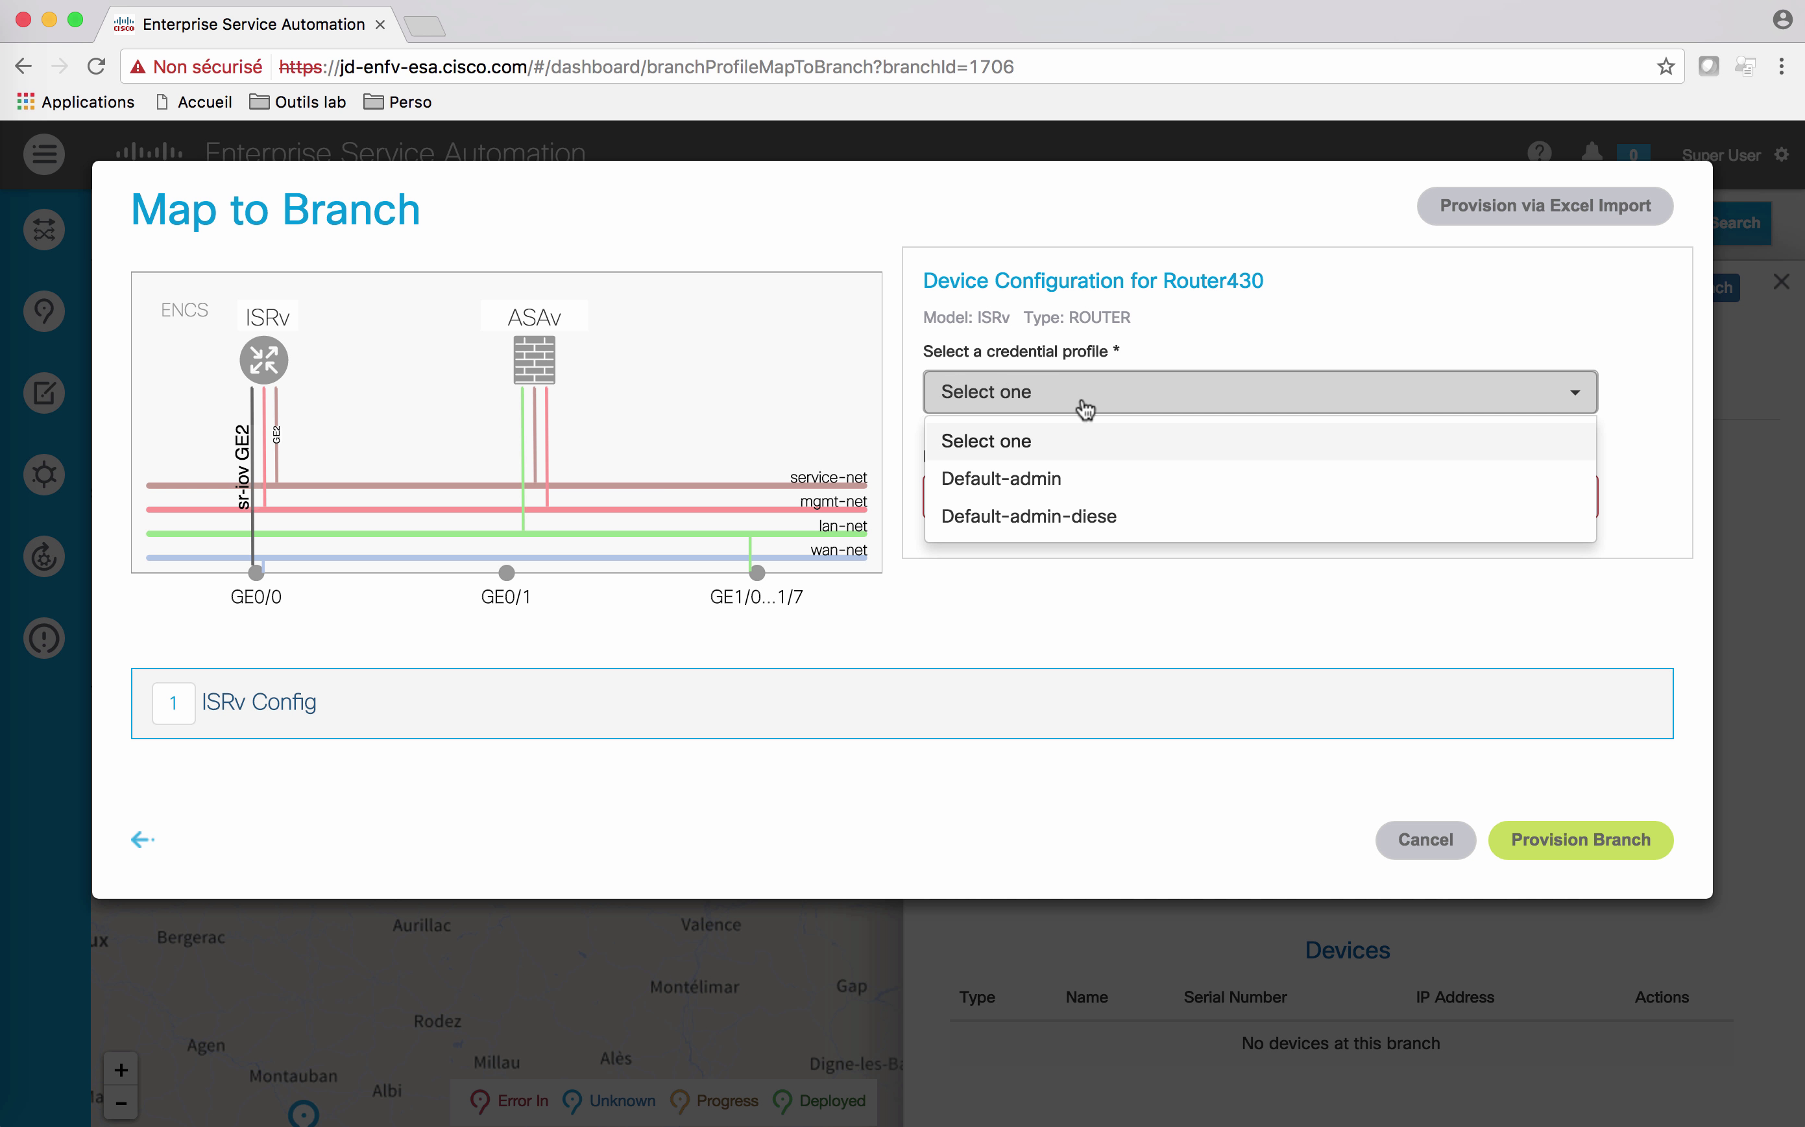
{"action": "left_click", "coordinate": [1034, 483]}
{"action": "left_click", "coordinate": [212, 713]}
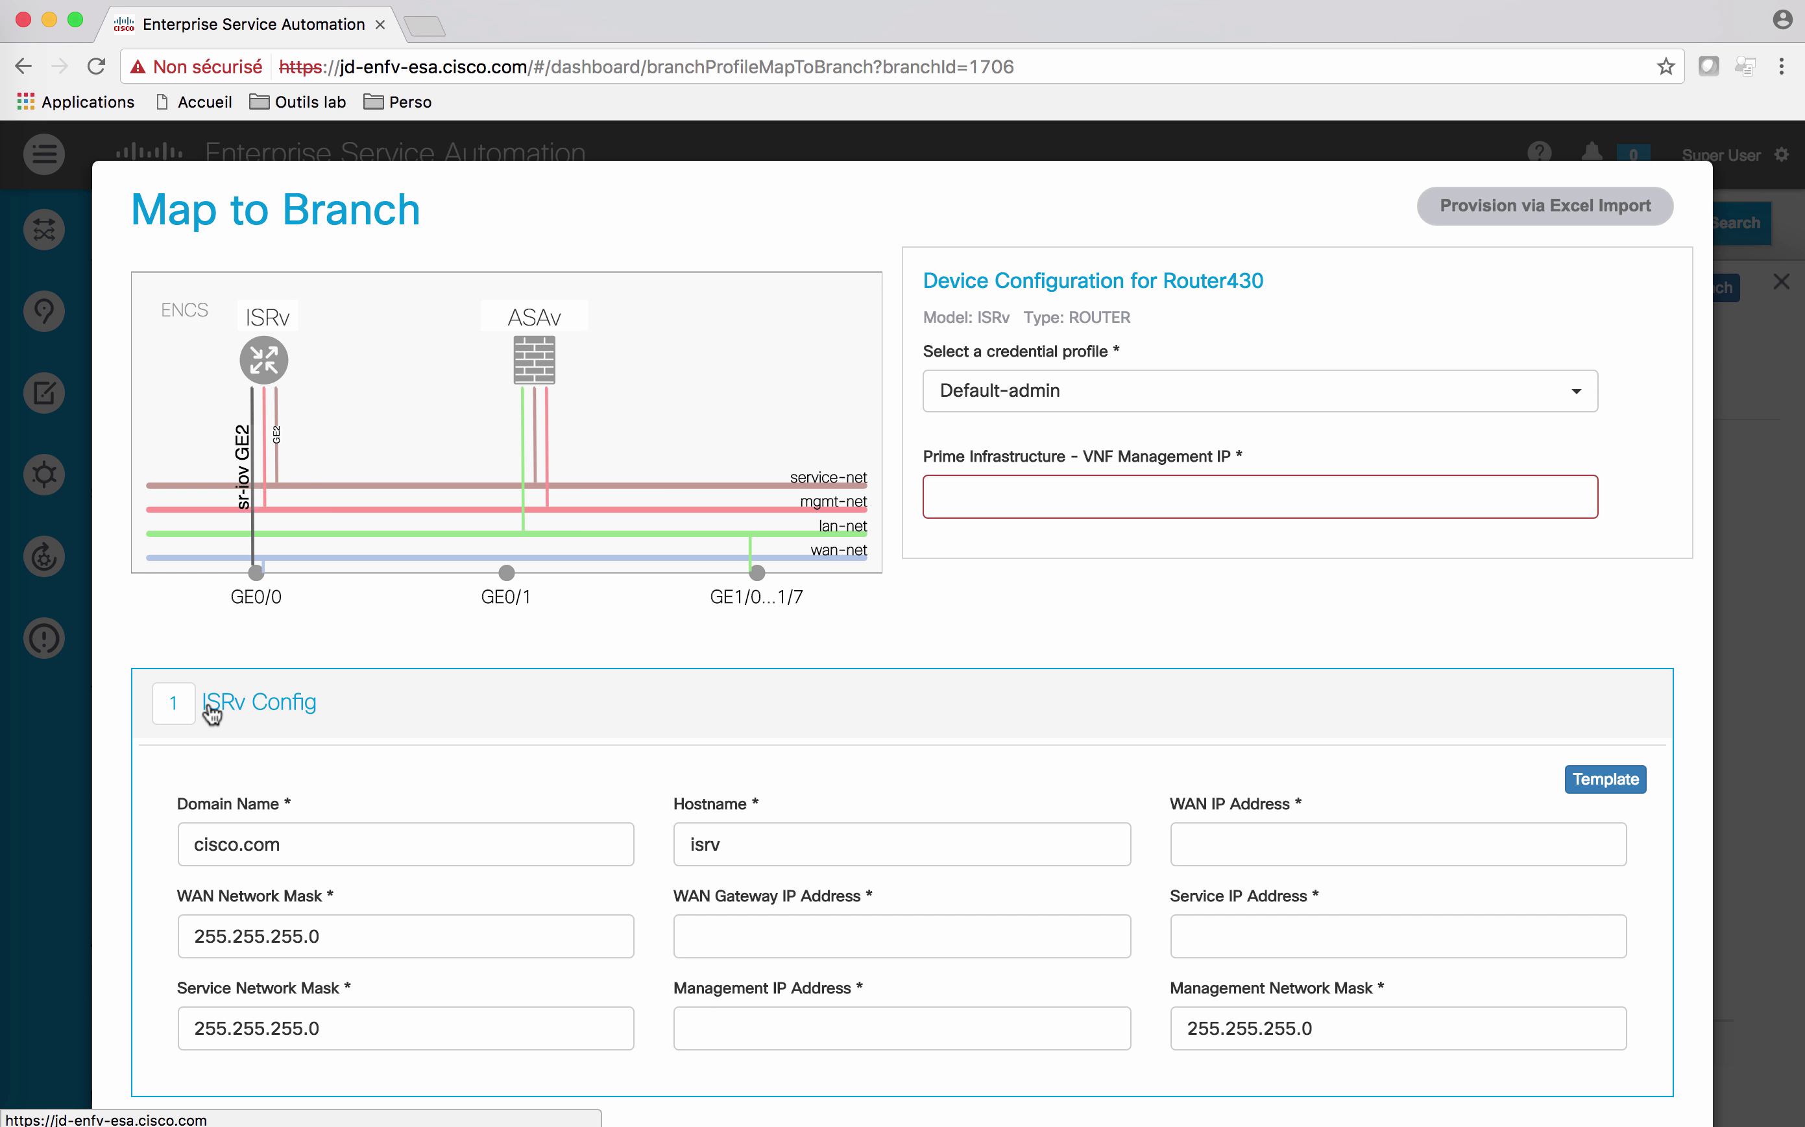
Step: Enter ISRv WAN 10.153.0.133, gateway 10.153.0.1, service 10.153.21.1, management and VNF management 10.153.22.1
{"action": "left_click", "coordinate": [977, 684]}
{"action": "type", "text": "-1"}
{"action": "left_click", "coordinate": [1477, 692]}
{"action": "type", "text": "10"}
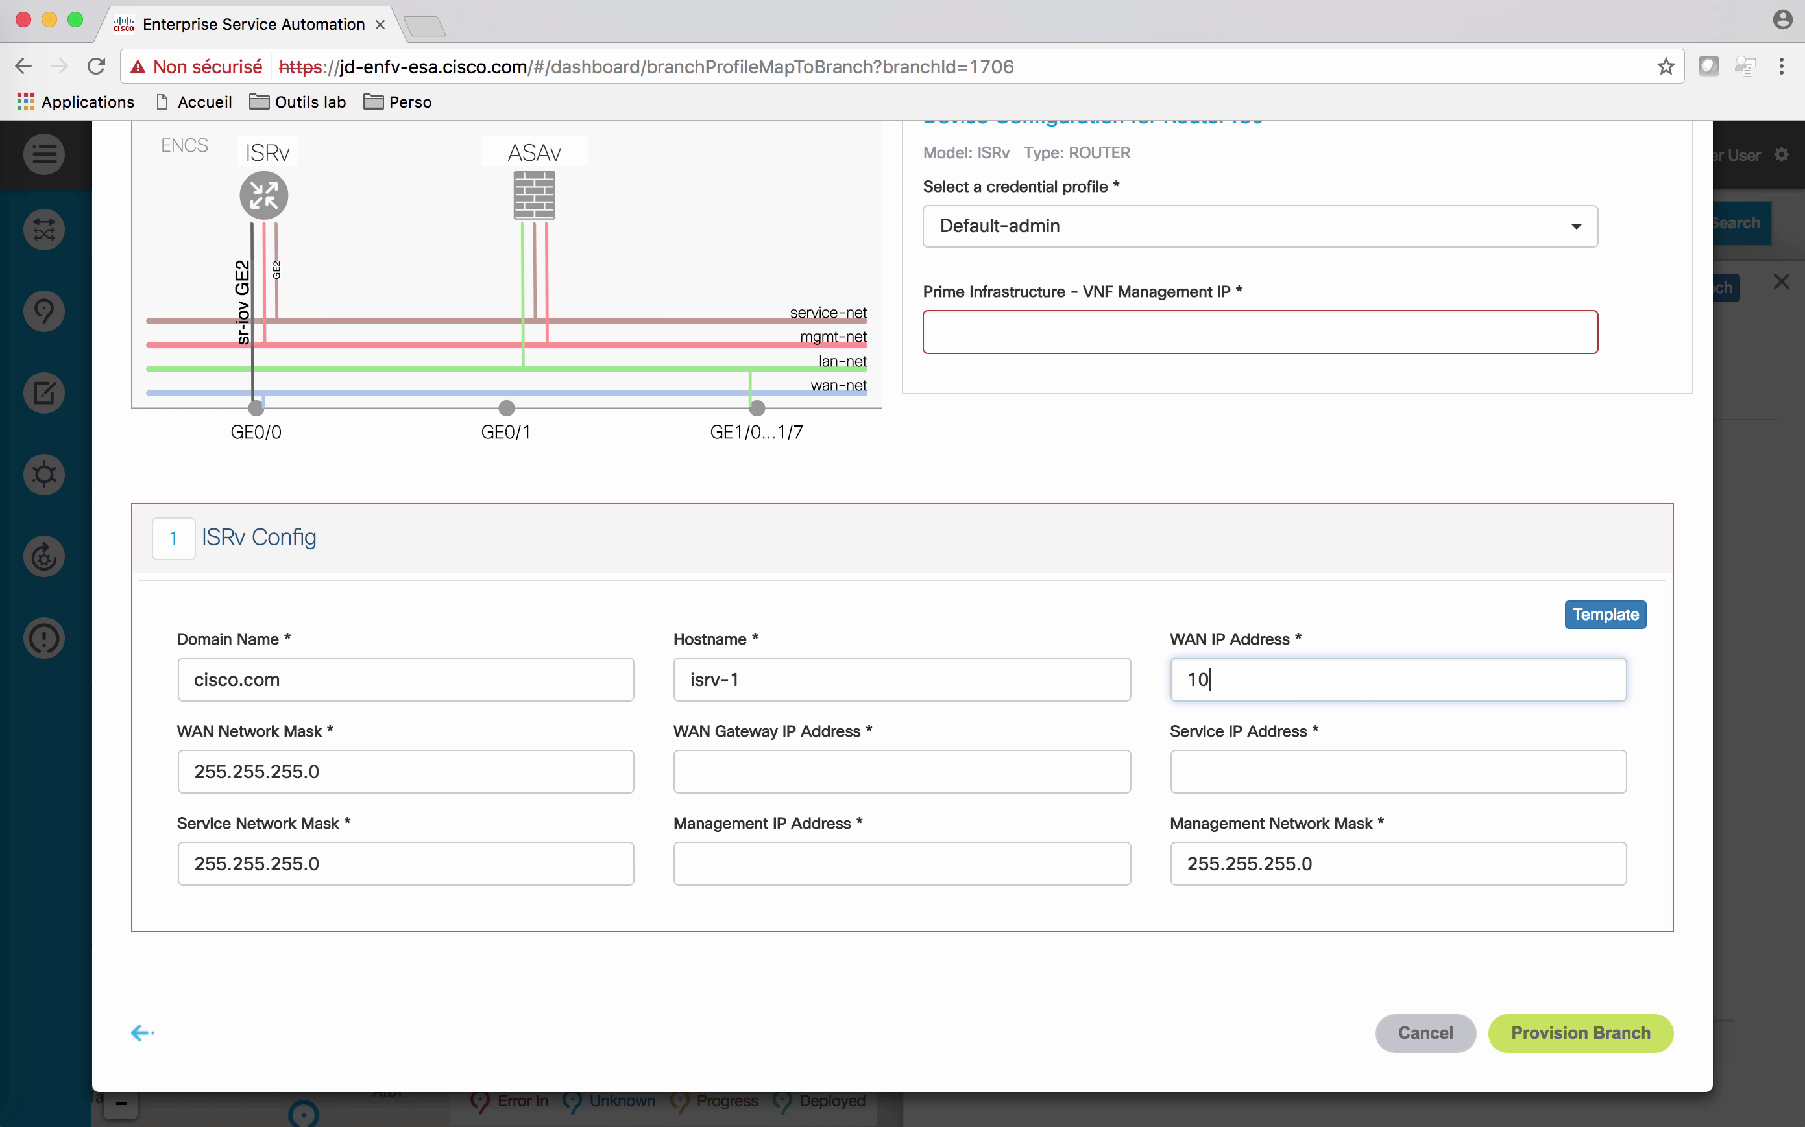
{"action": "type", "text": ".153.0.133"}
{"action": "key", "text": "Tab"}
{"action": "key", "text": "Tab"}
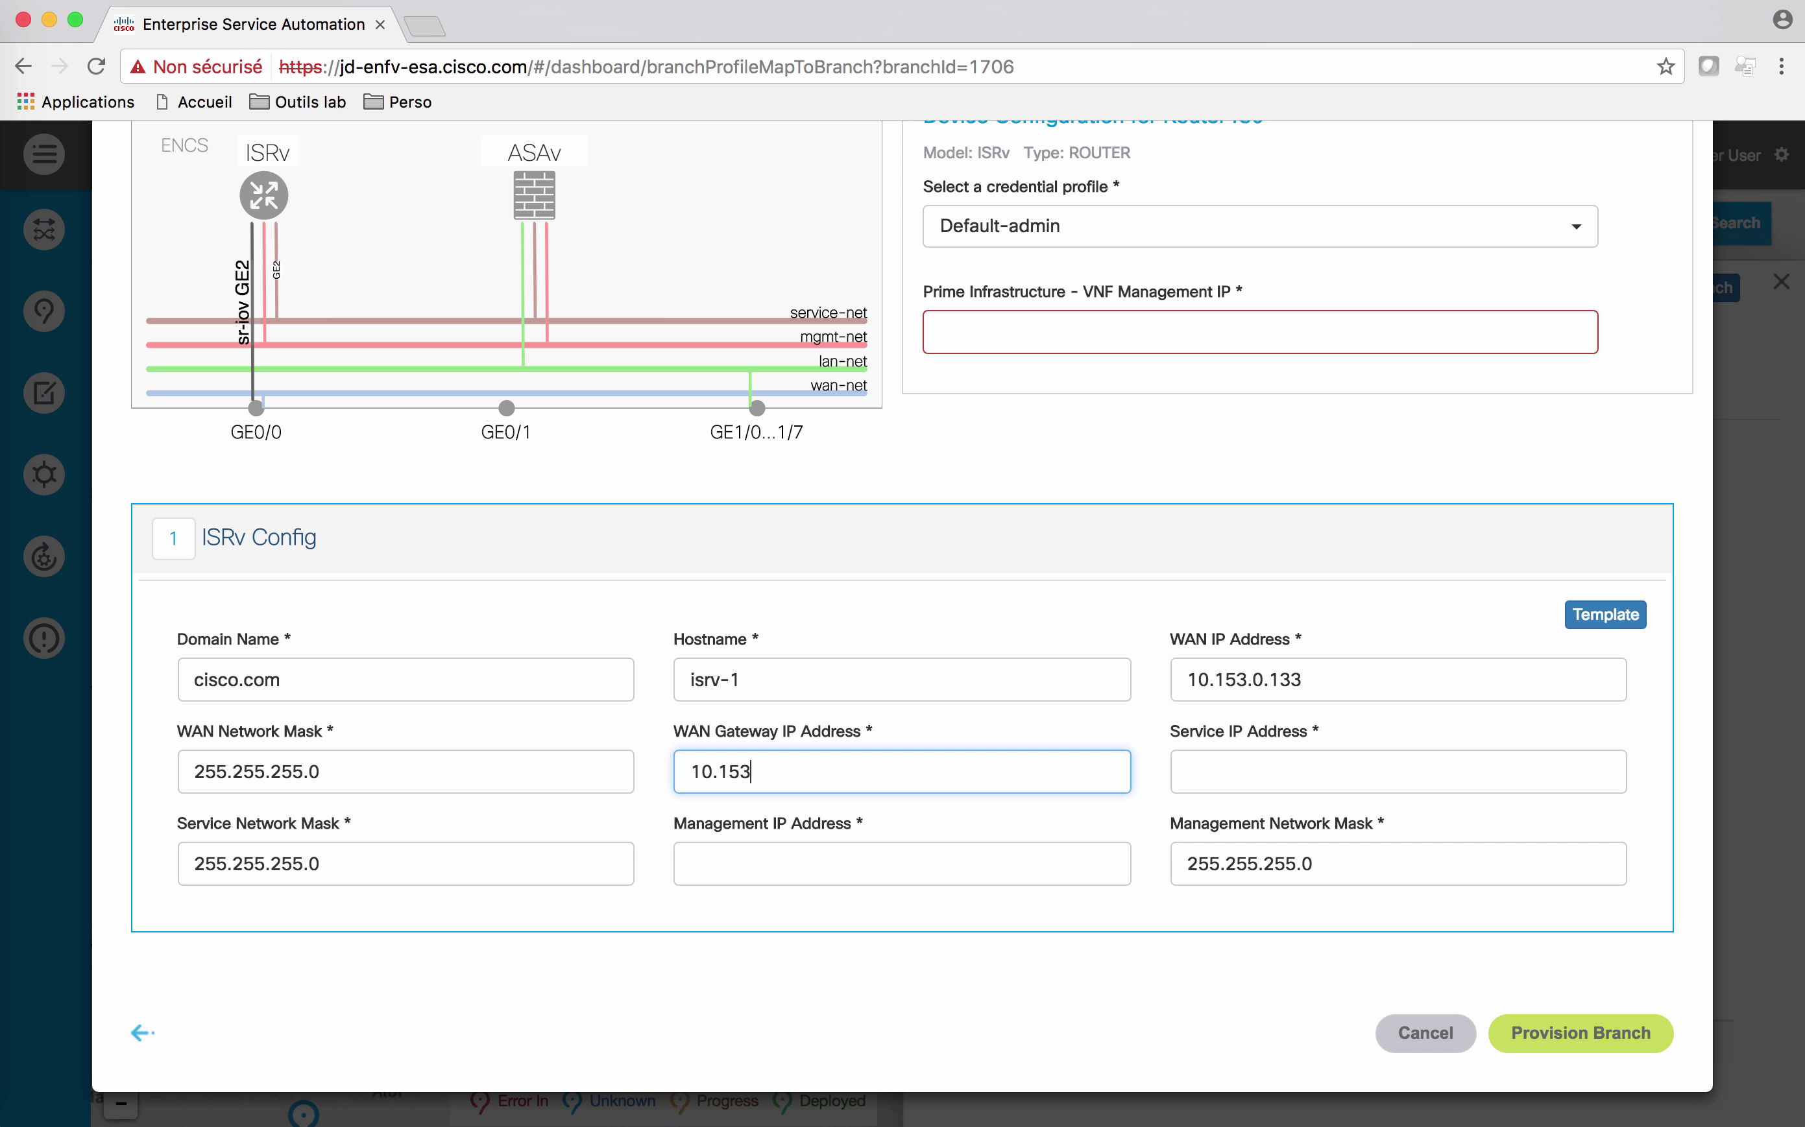
{"action": "left_click", "coordinate": [1187, 772]}
{"action": "type", "text": "10.153.21"}
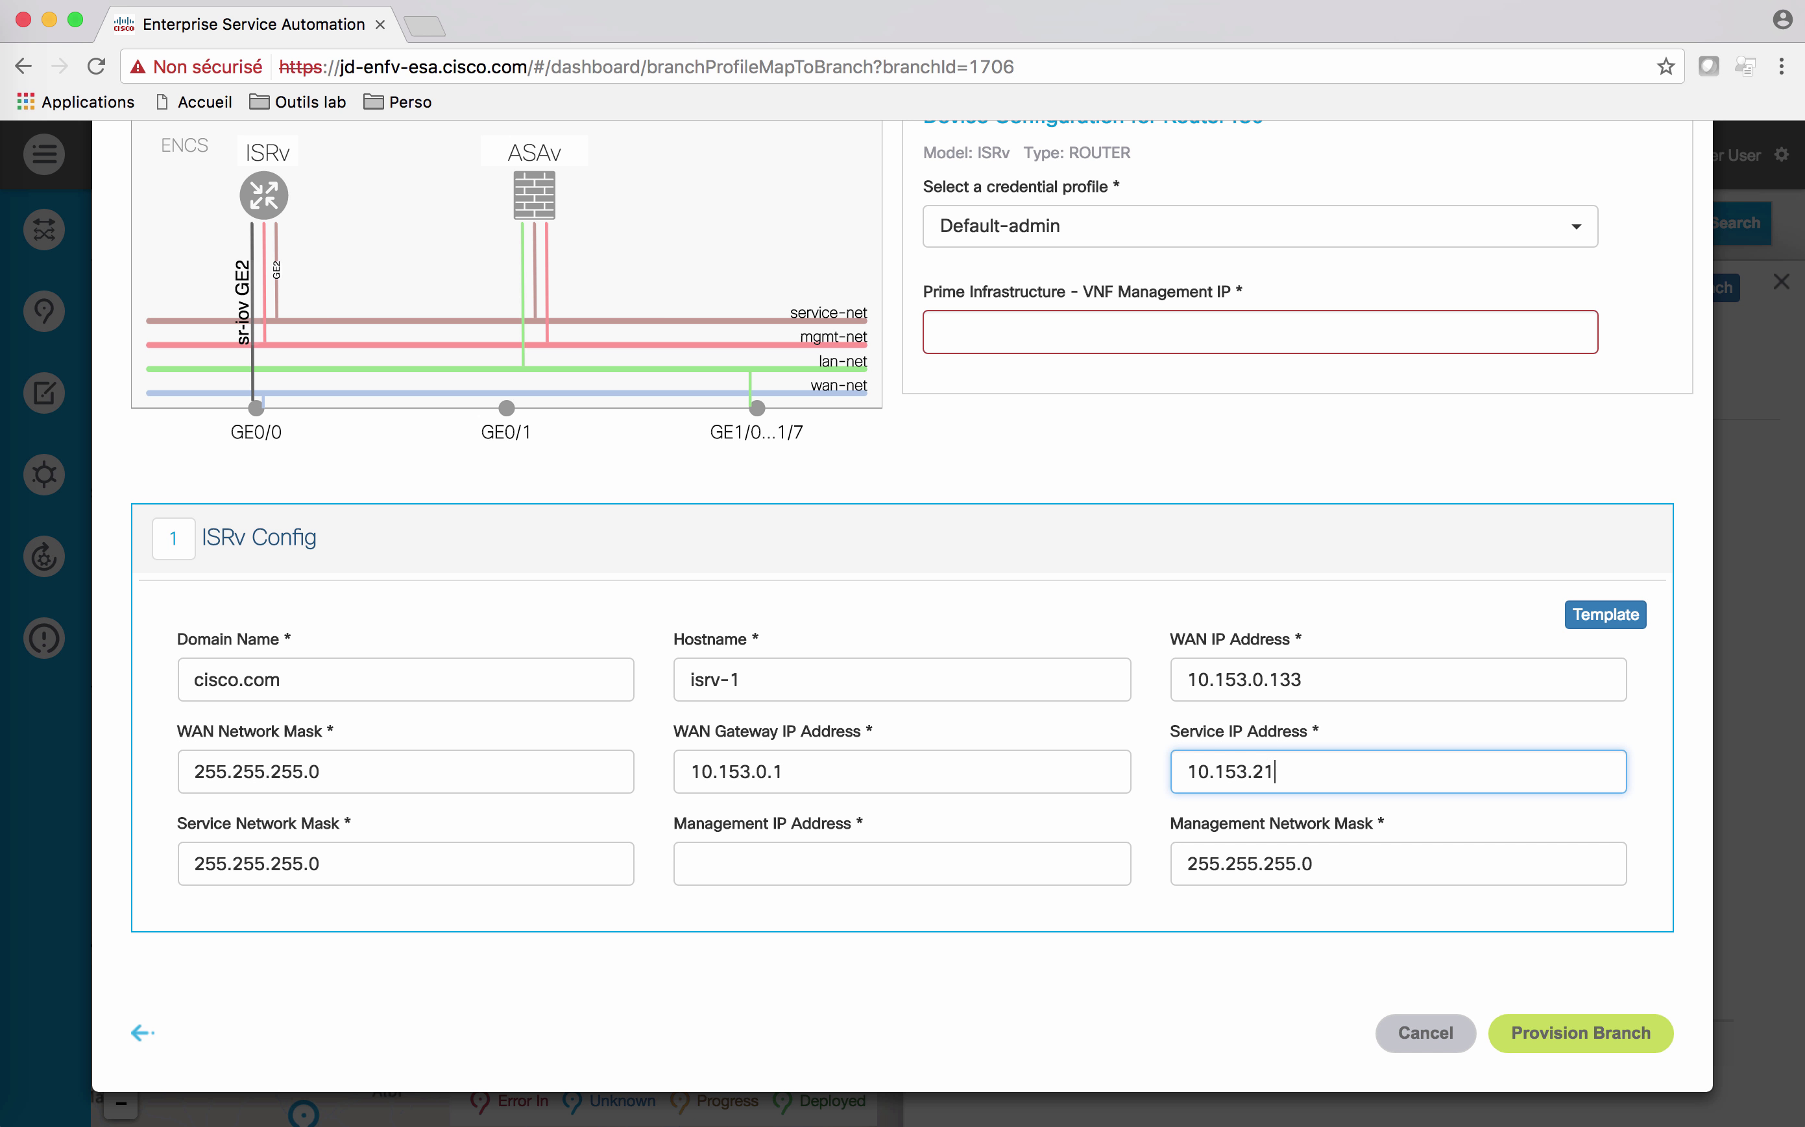
{"action": "key", "text": "Tab"}
{"action": "key", "text": "Tab"}
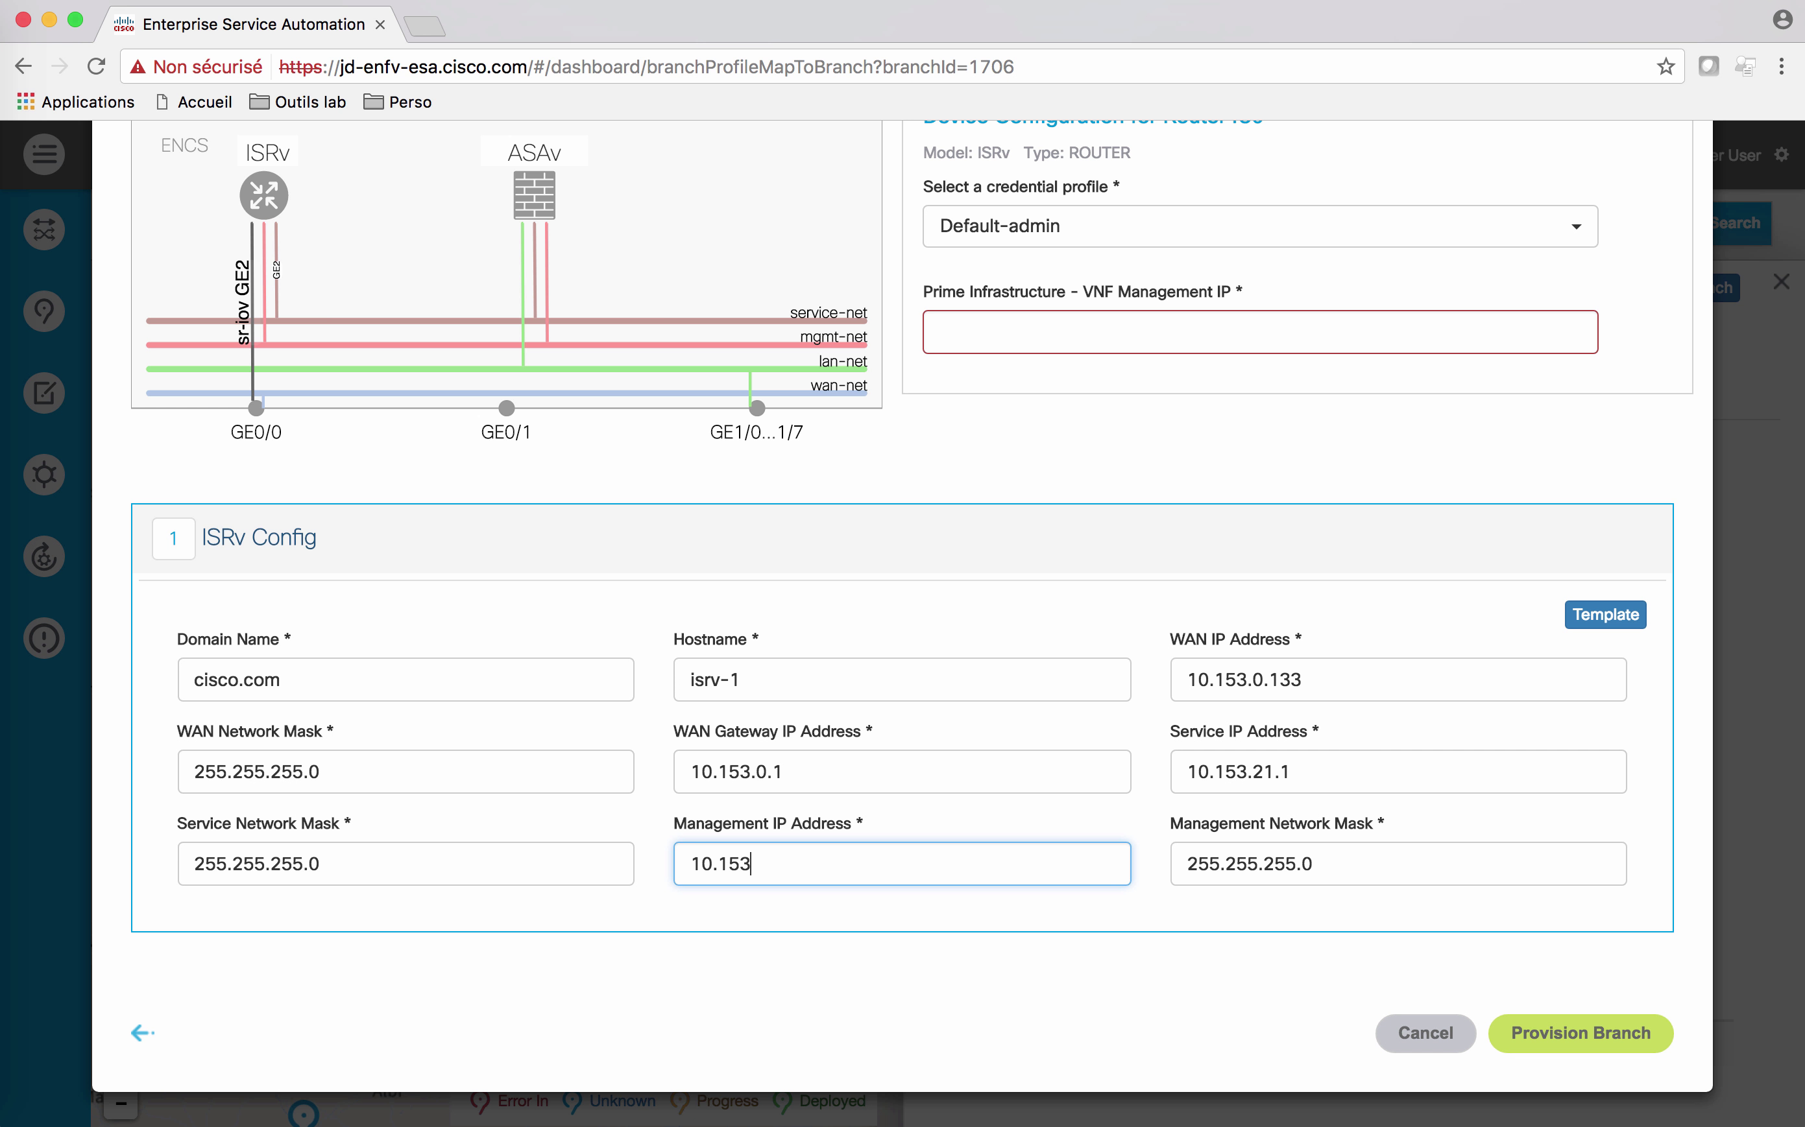
{"action": "left_click", "coordinate": [1342, 336]}
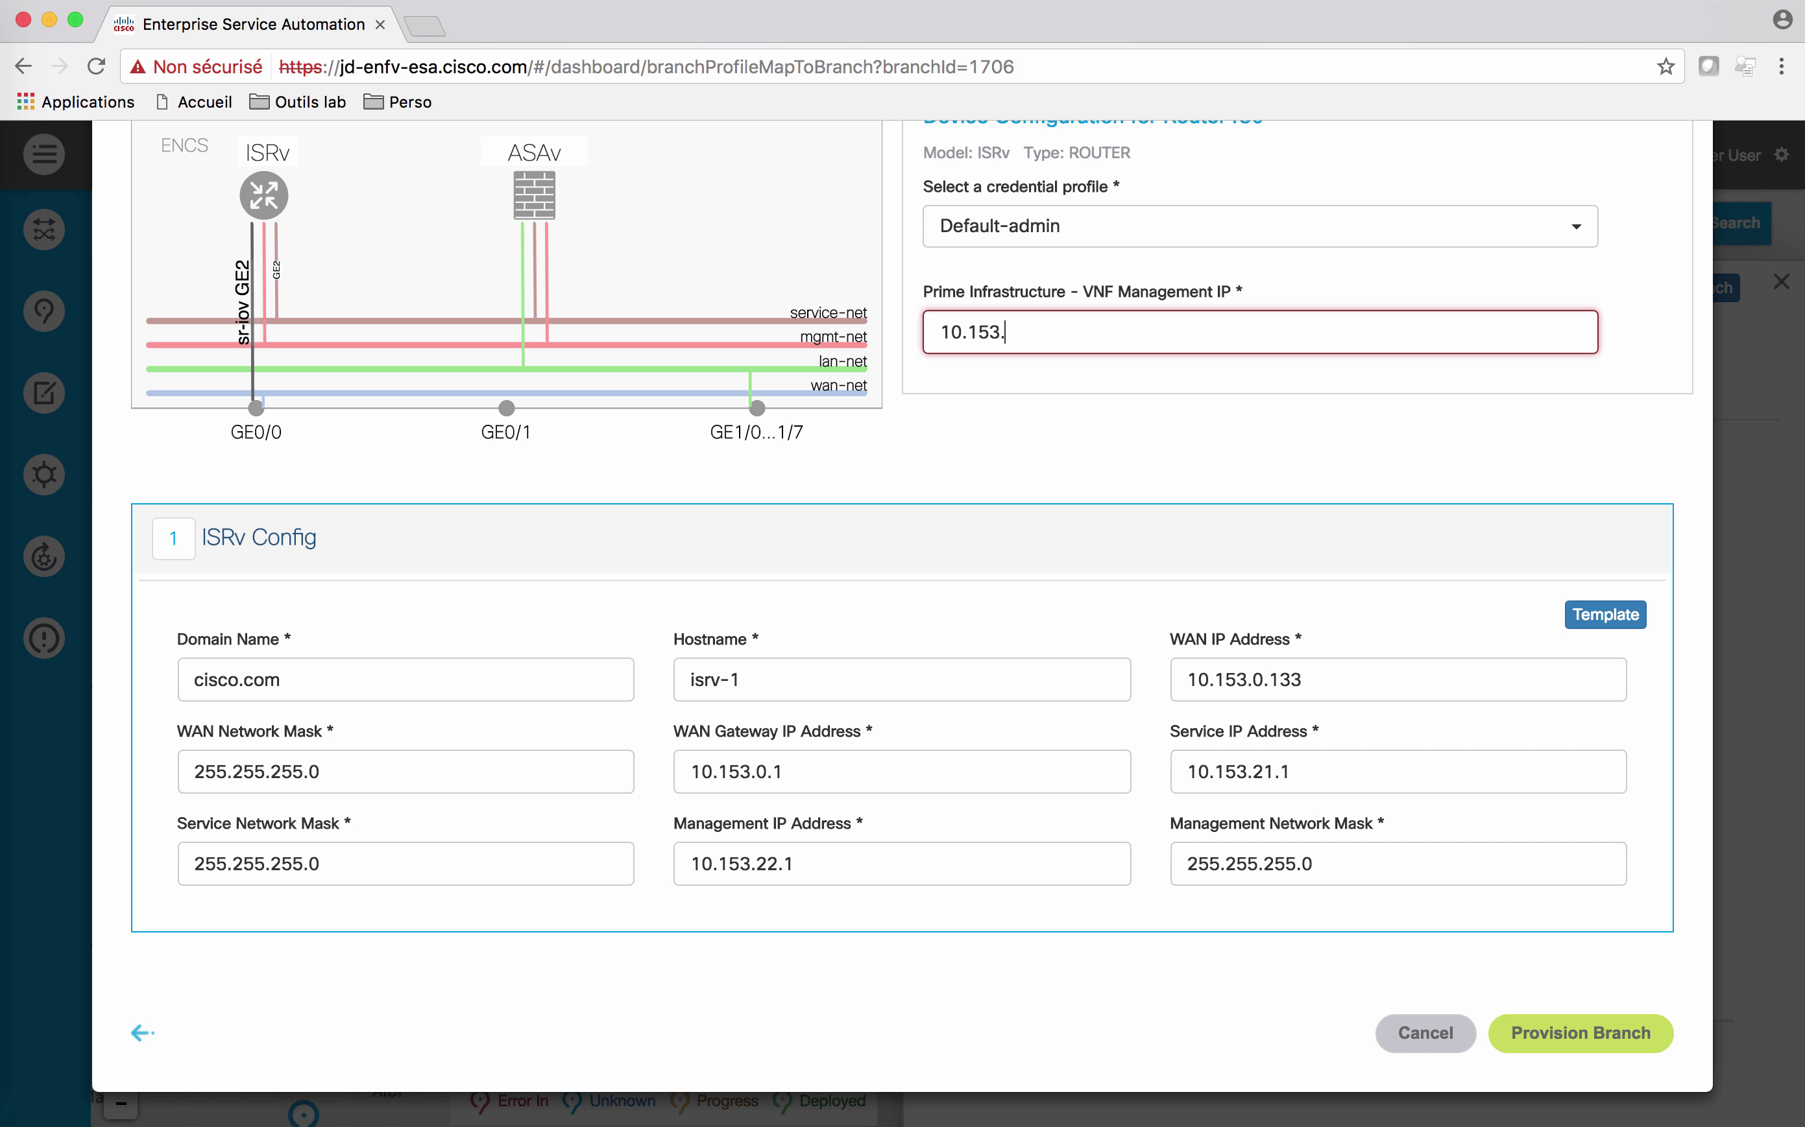
{"action": "type", "text": "10.153.22.1"}
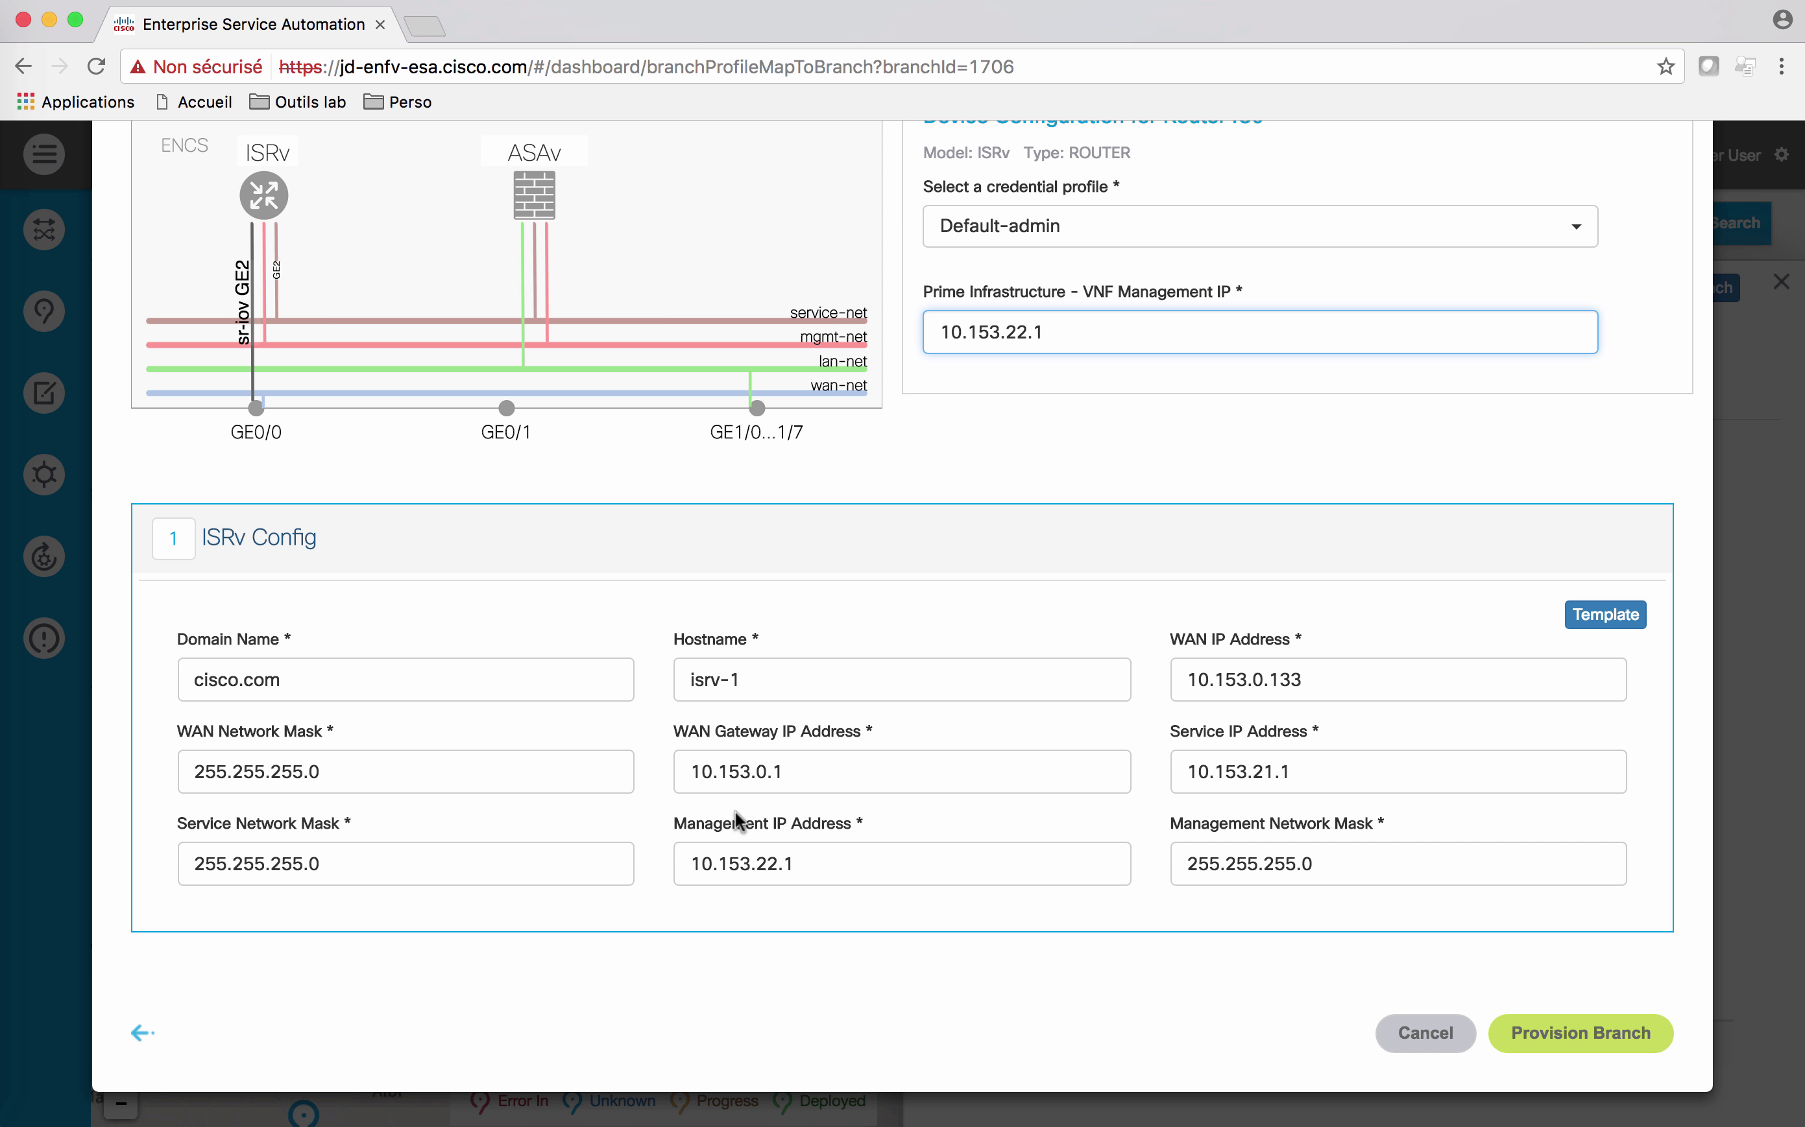
{"action": "scroll", "coordinate": [1103, 829], "scroll_direction": "up", "scroll_amount": 2}
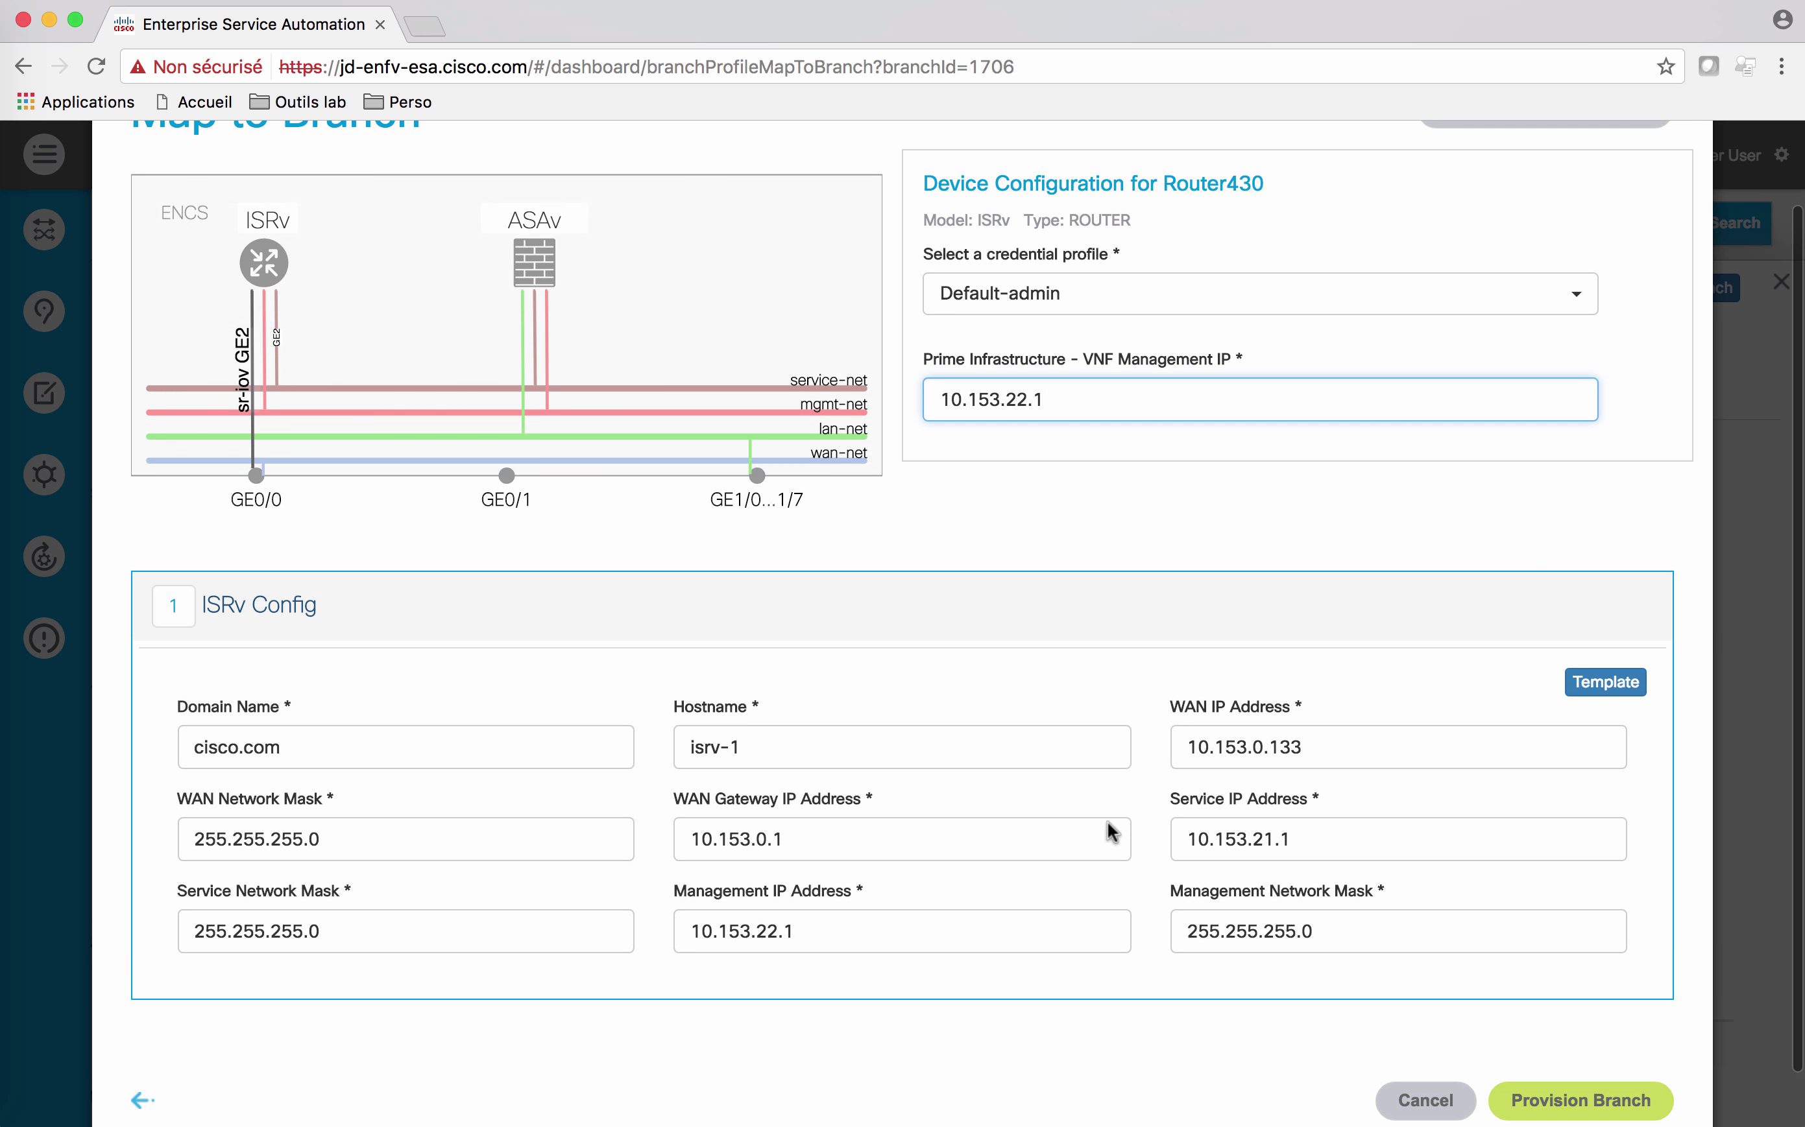
Step: Give Firewall150 the Default-admin credential profile and VNF management IP 10.153.22.2
{"action": "left_click", "coordinate": [532, 273]}
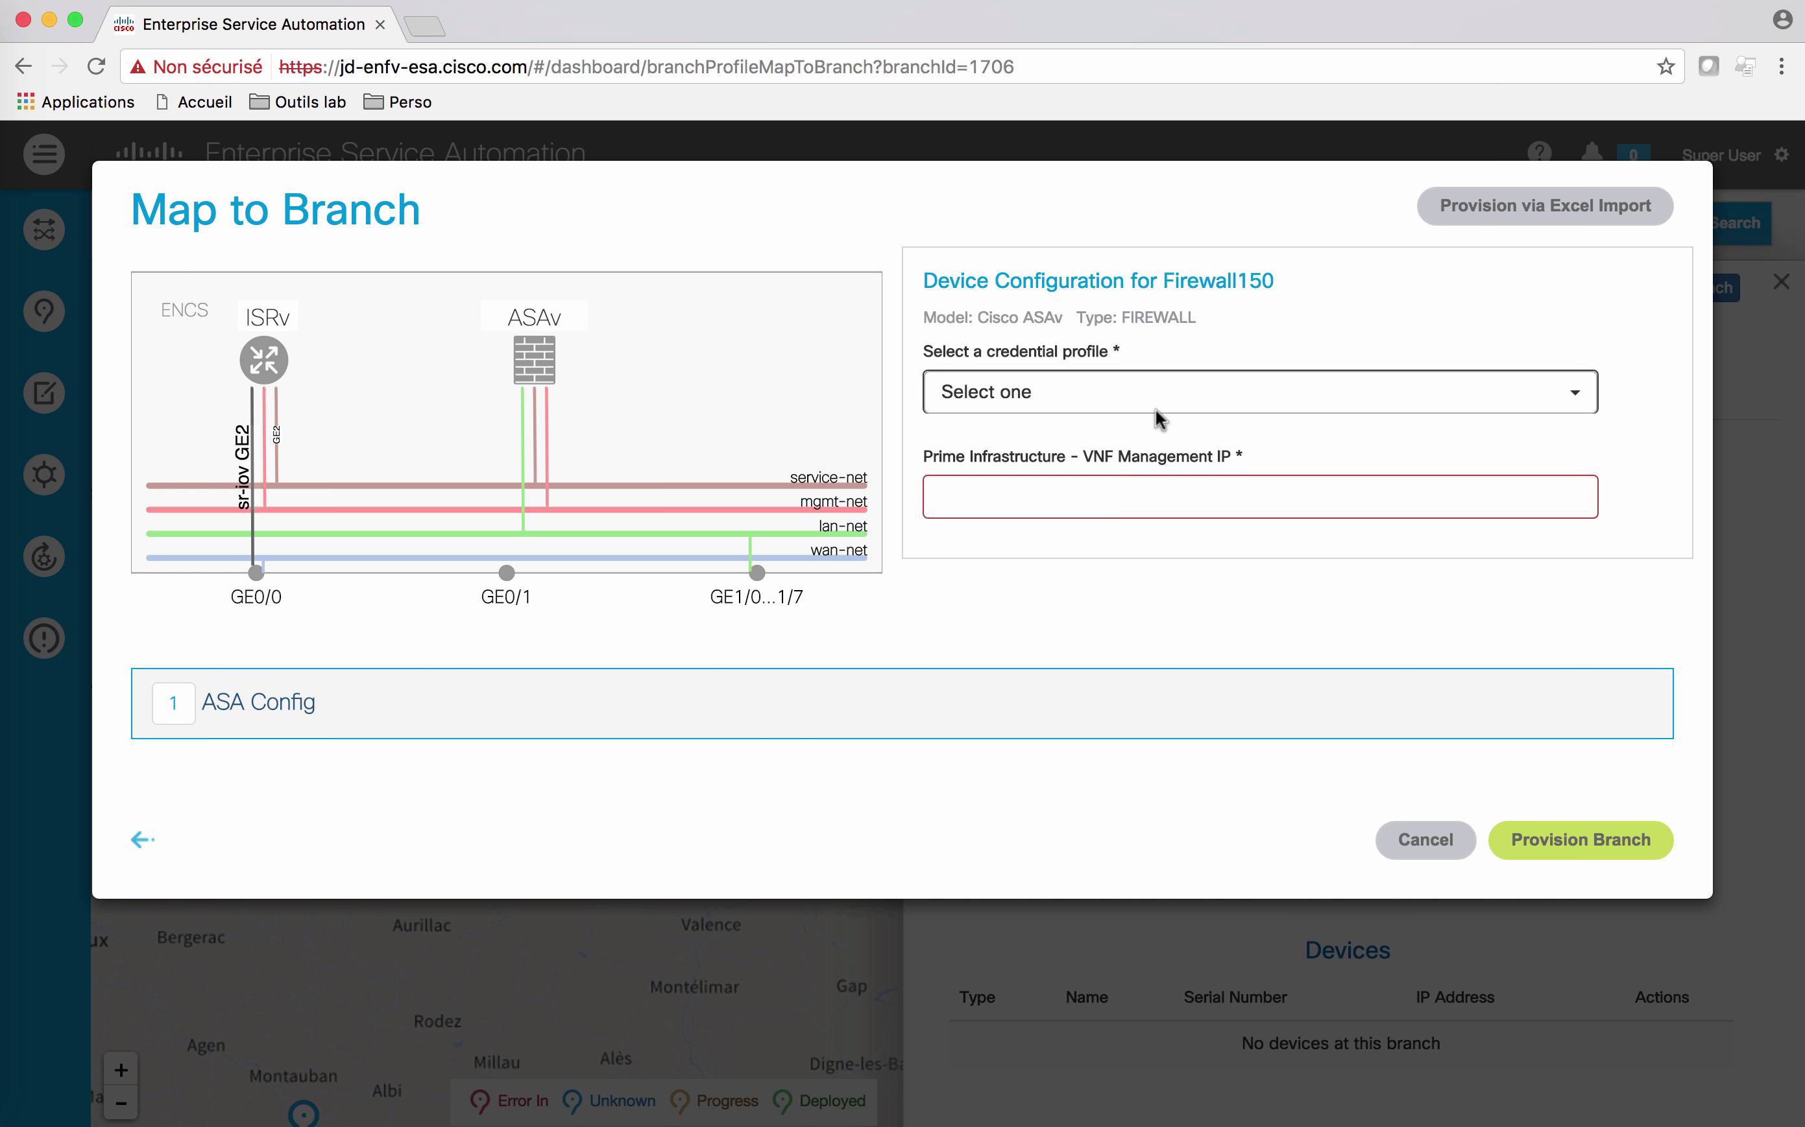
{"action": "left_click", "coordinate": [1130, 406]}
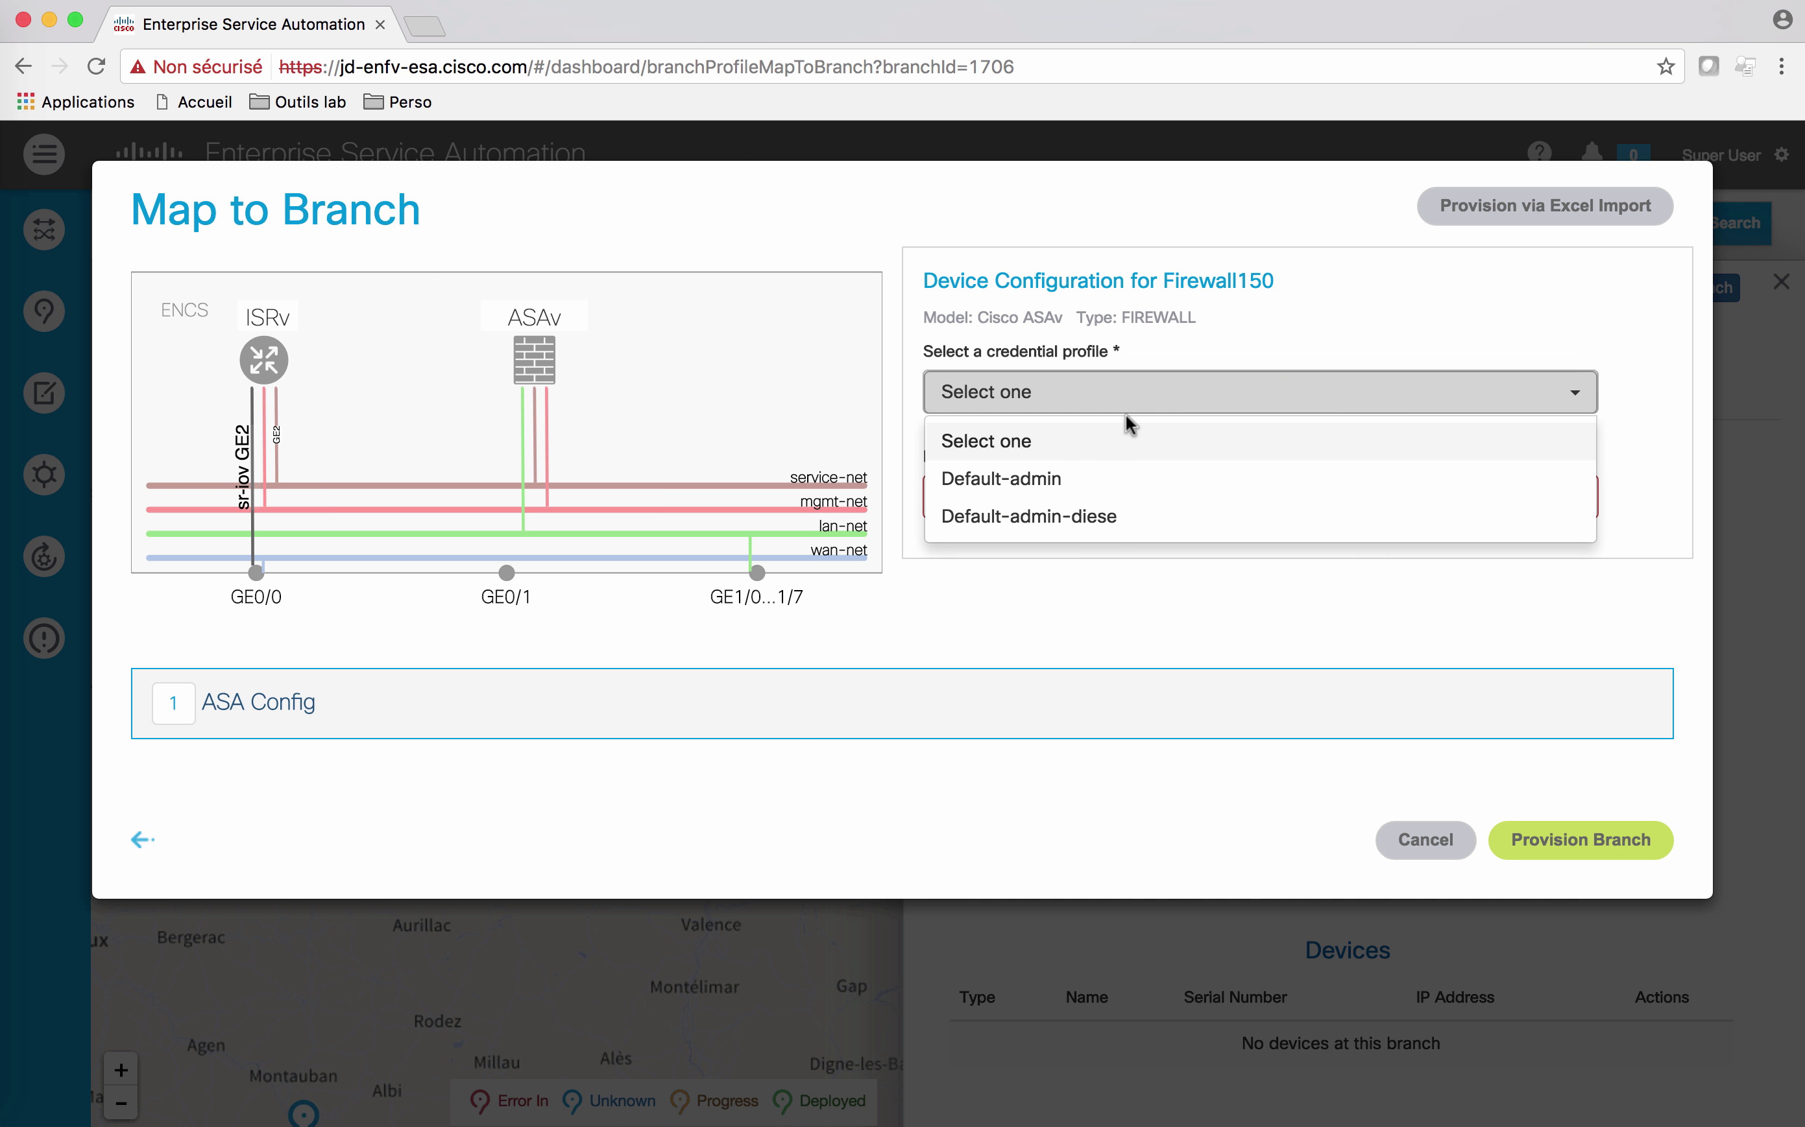
{"action": "left_click", "coordinate": [1045, 485]}
{"action": "left_click", "coordinate": [1099, 488]}
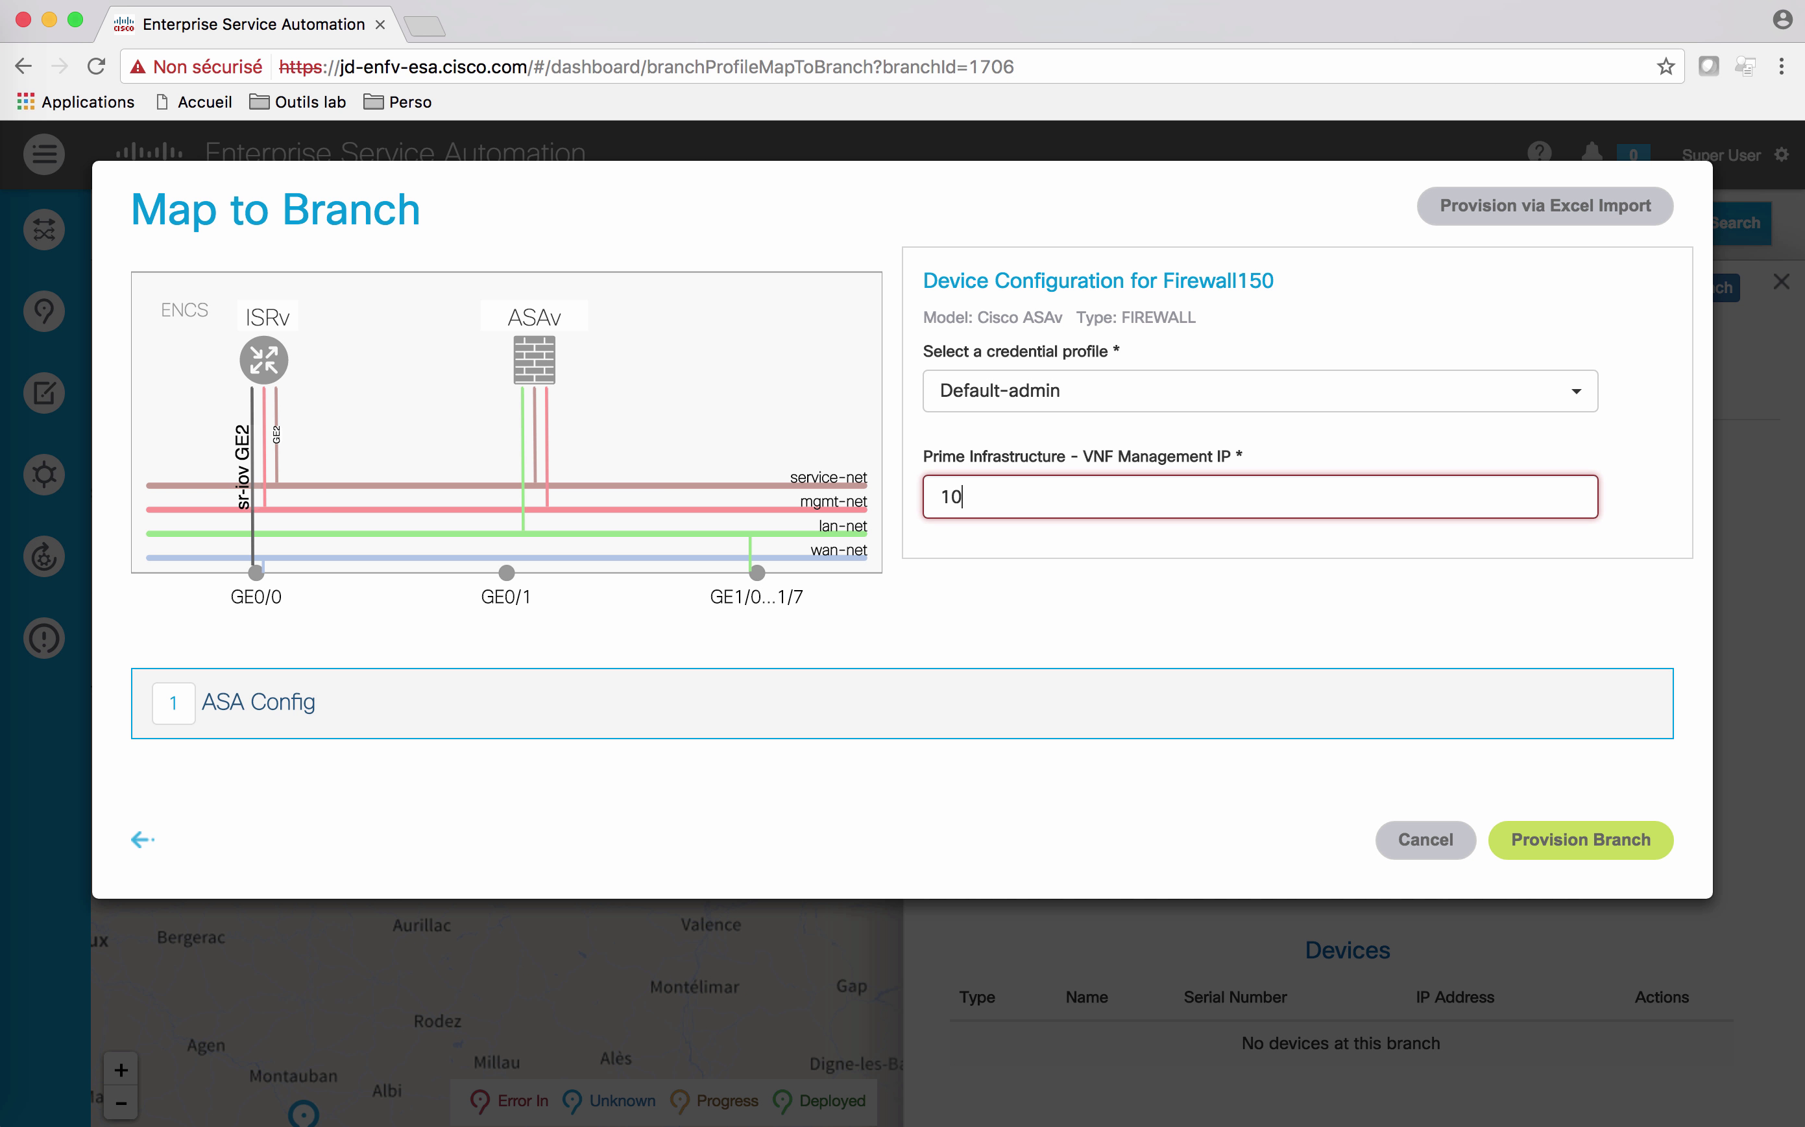
{"action": "type", "text": "10.153.22.2"}
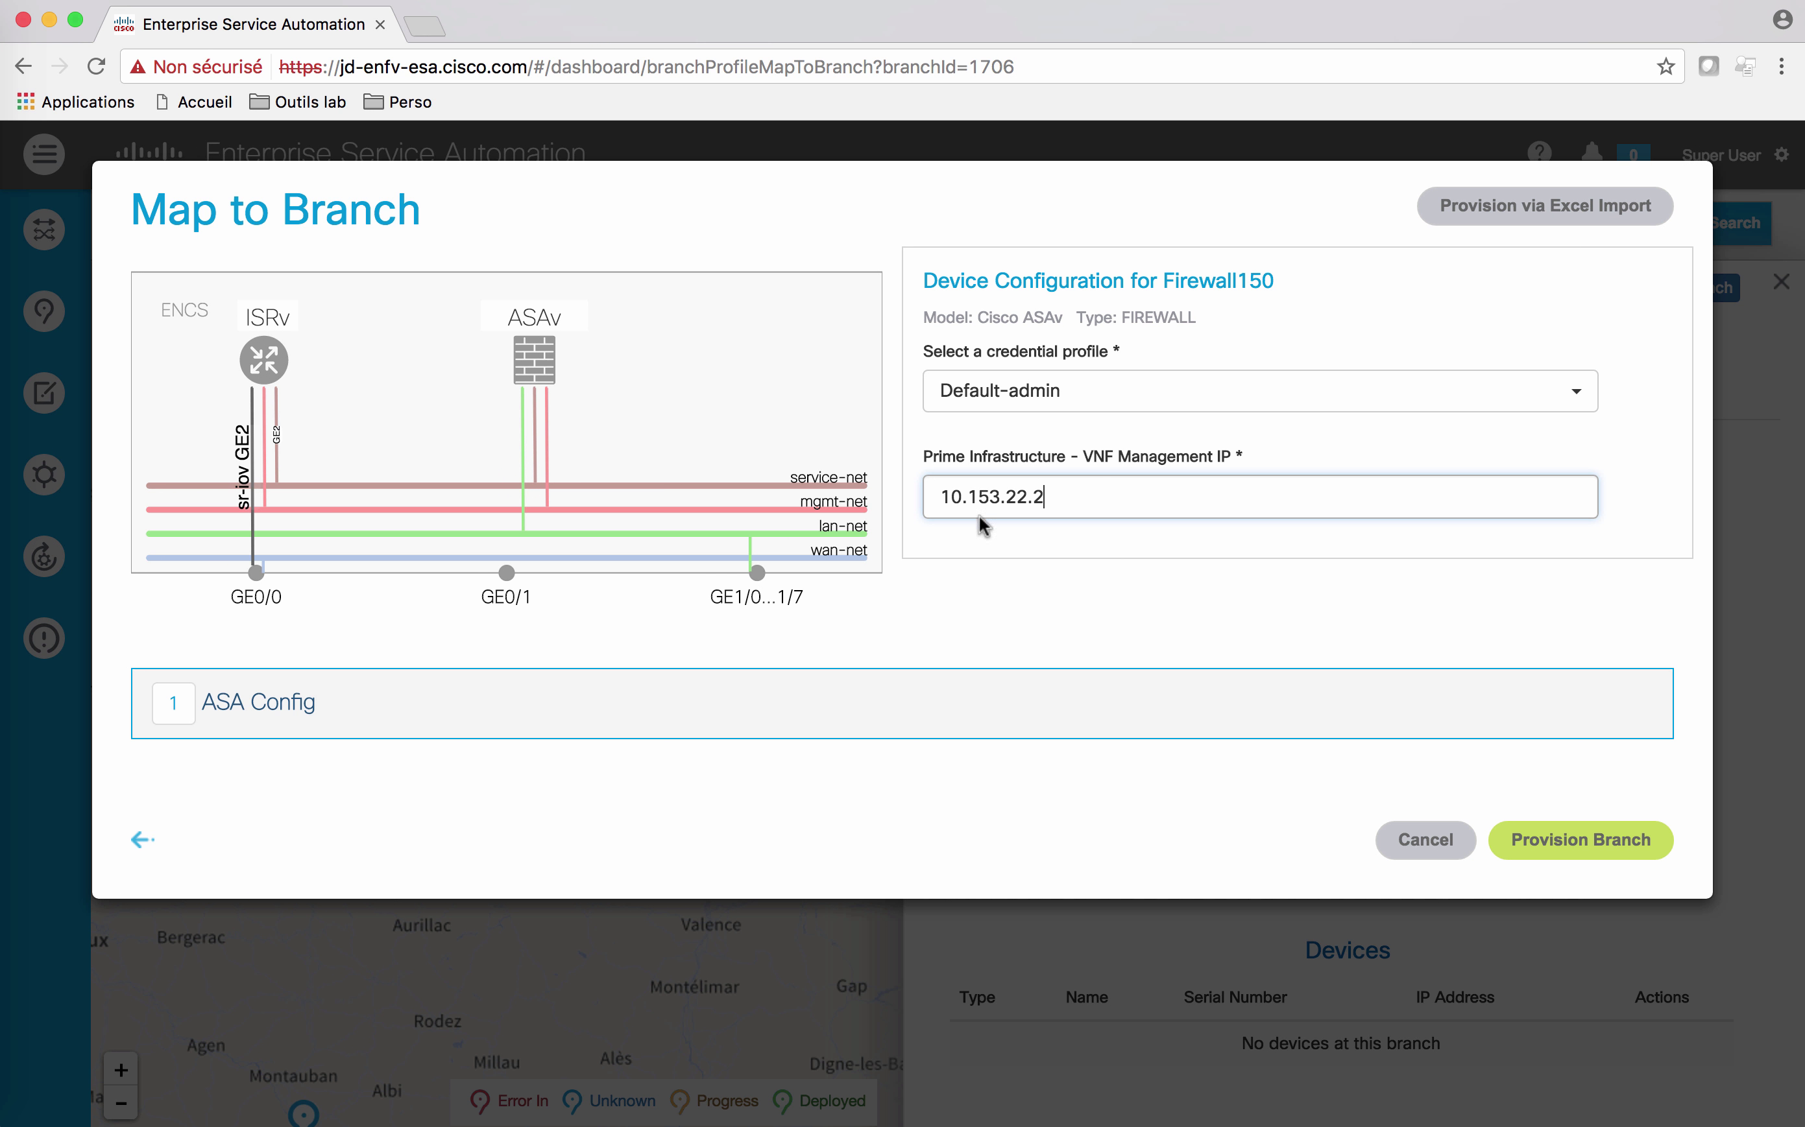
Step: Set ASA hostname asav-1, service bridge IP 10.153.21.2 and management IP 10.153.22.2 with gateways
{"action": "left_click", "coordinate": [228, 701]}
{"action": "left_click", "coordinate": [784, 856]}
{"action": "type", "text": "v-1"}
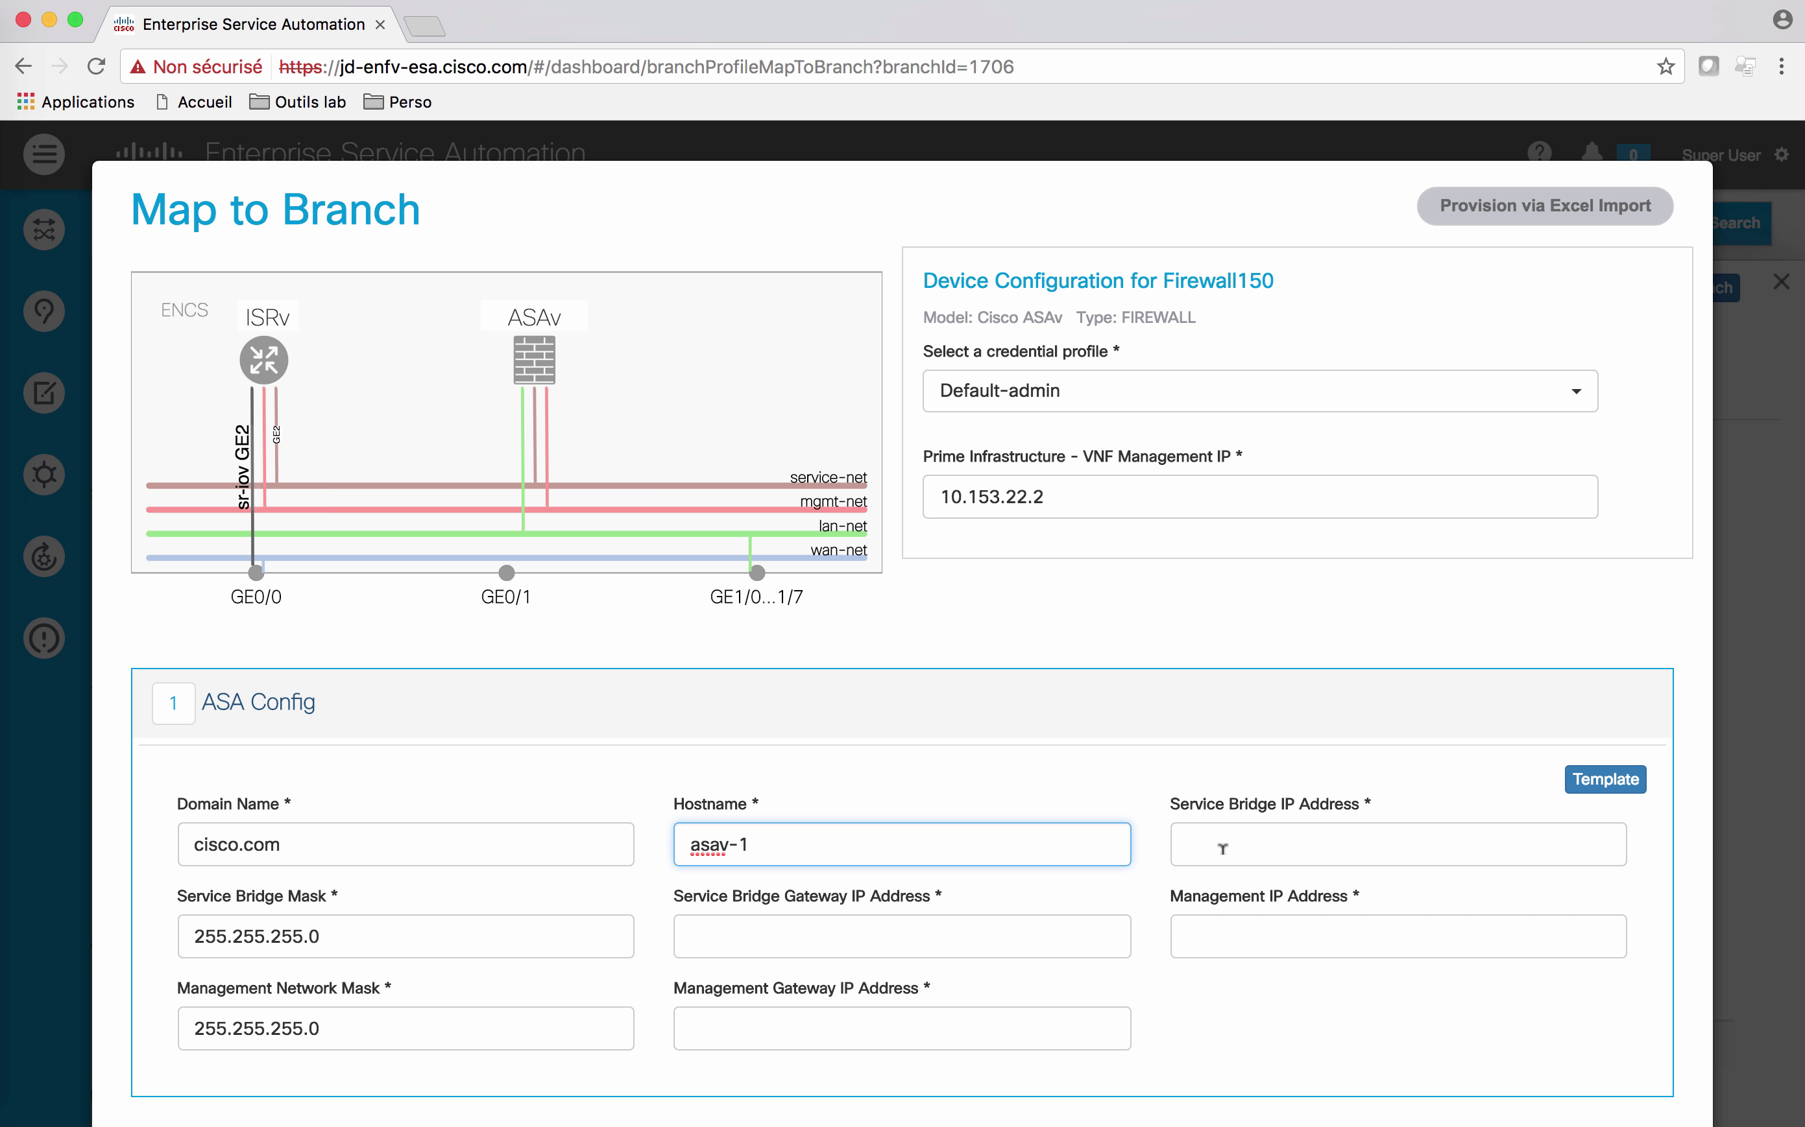
{"action": "left_click", "coordinate": [1250, 829]}
{"action": "type", "text": "10.153.21.2"}
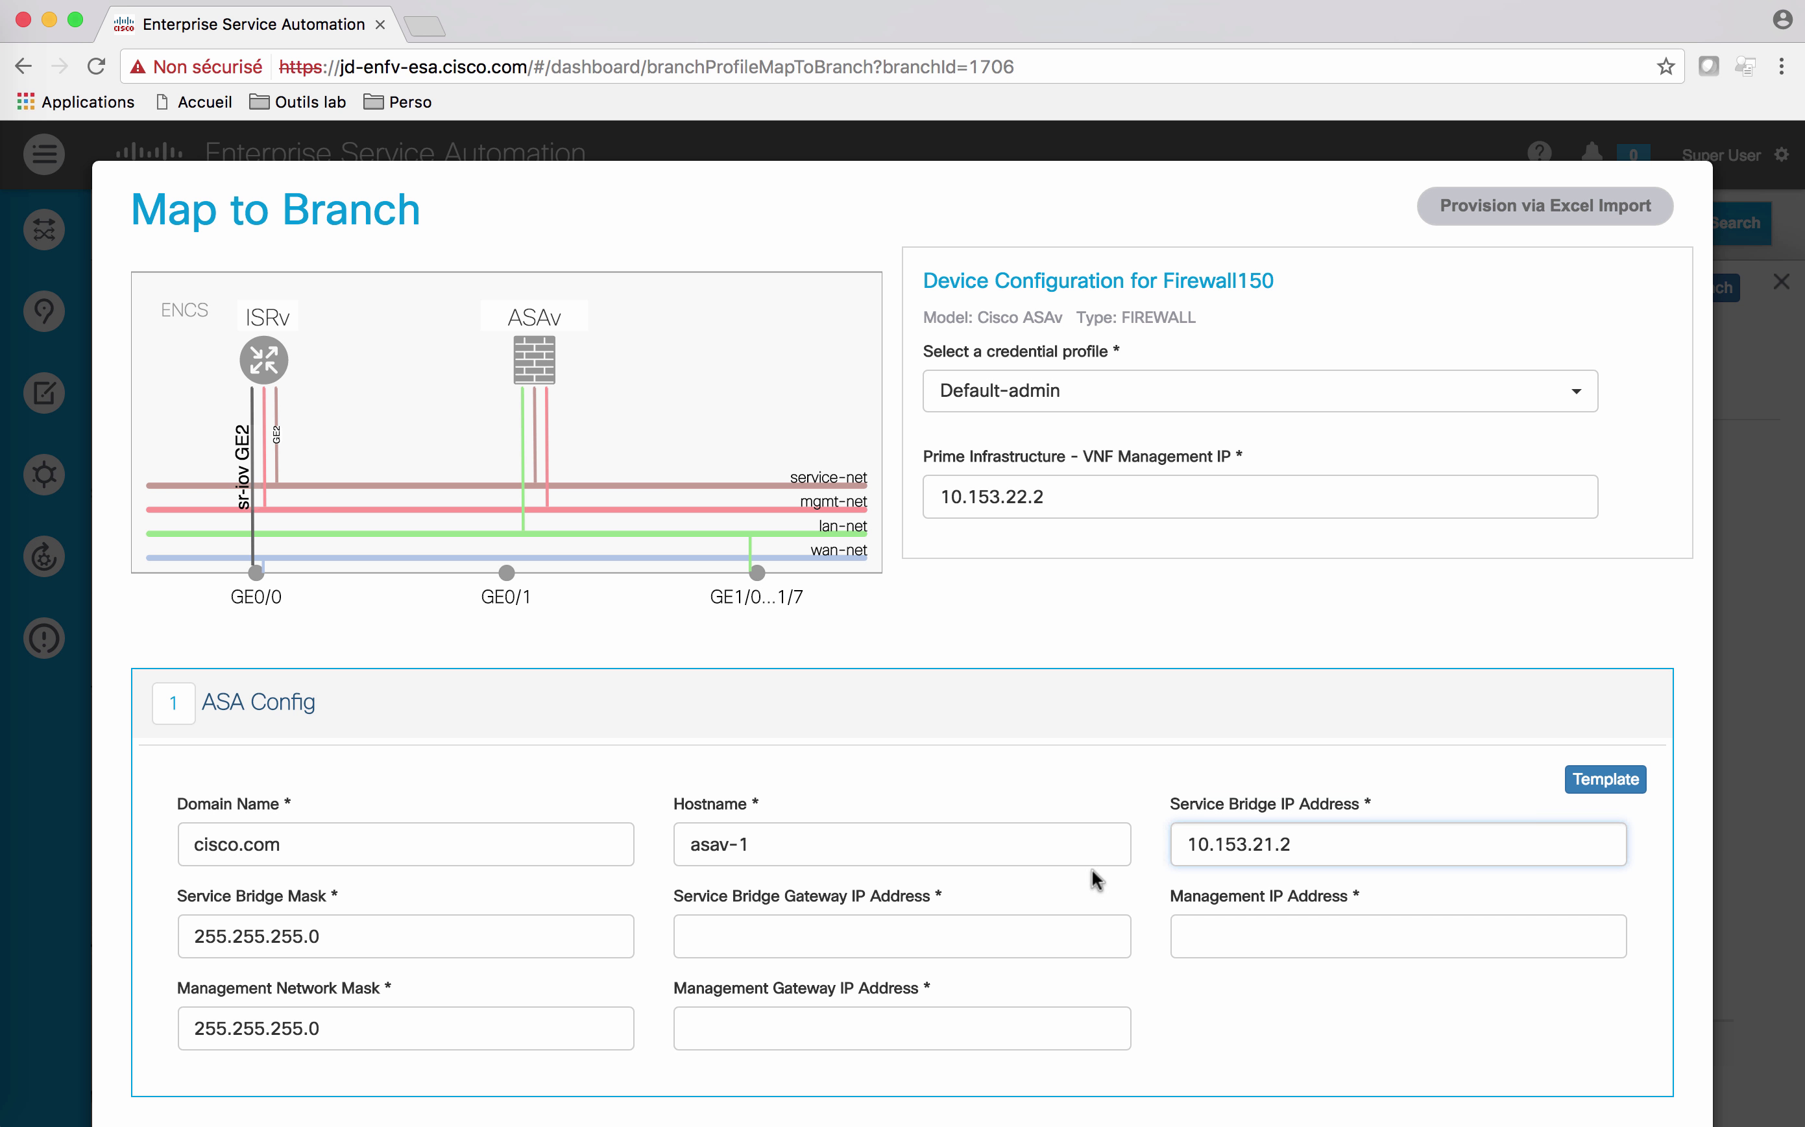
{"action": "left_click", "coordinate": [1111, 933]}
{"action": "type", "text": "10.153.21.1"}
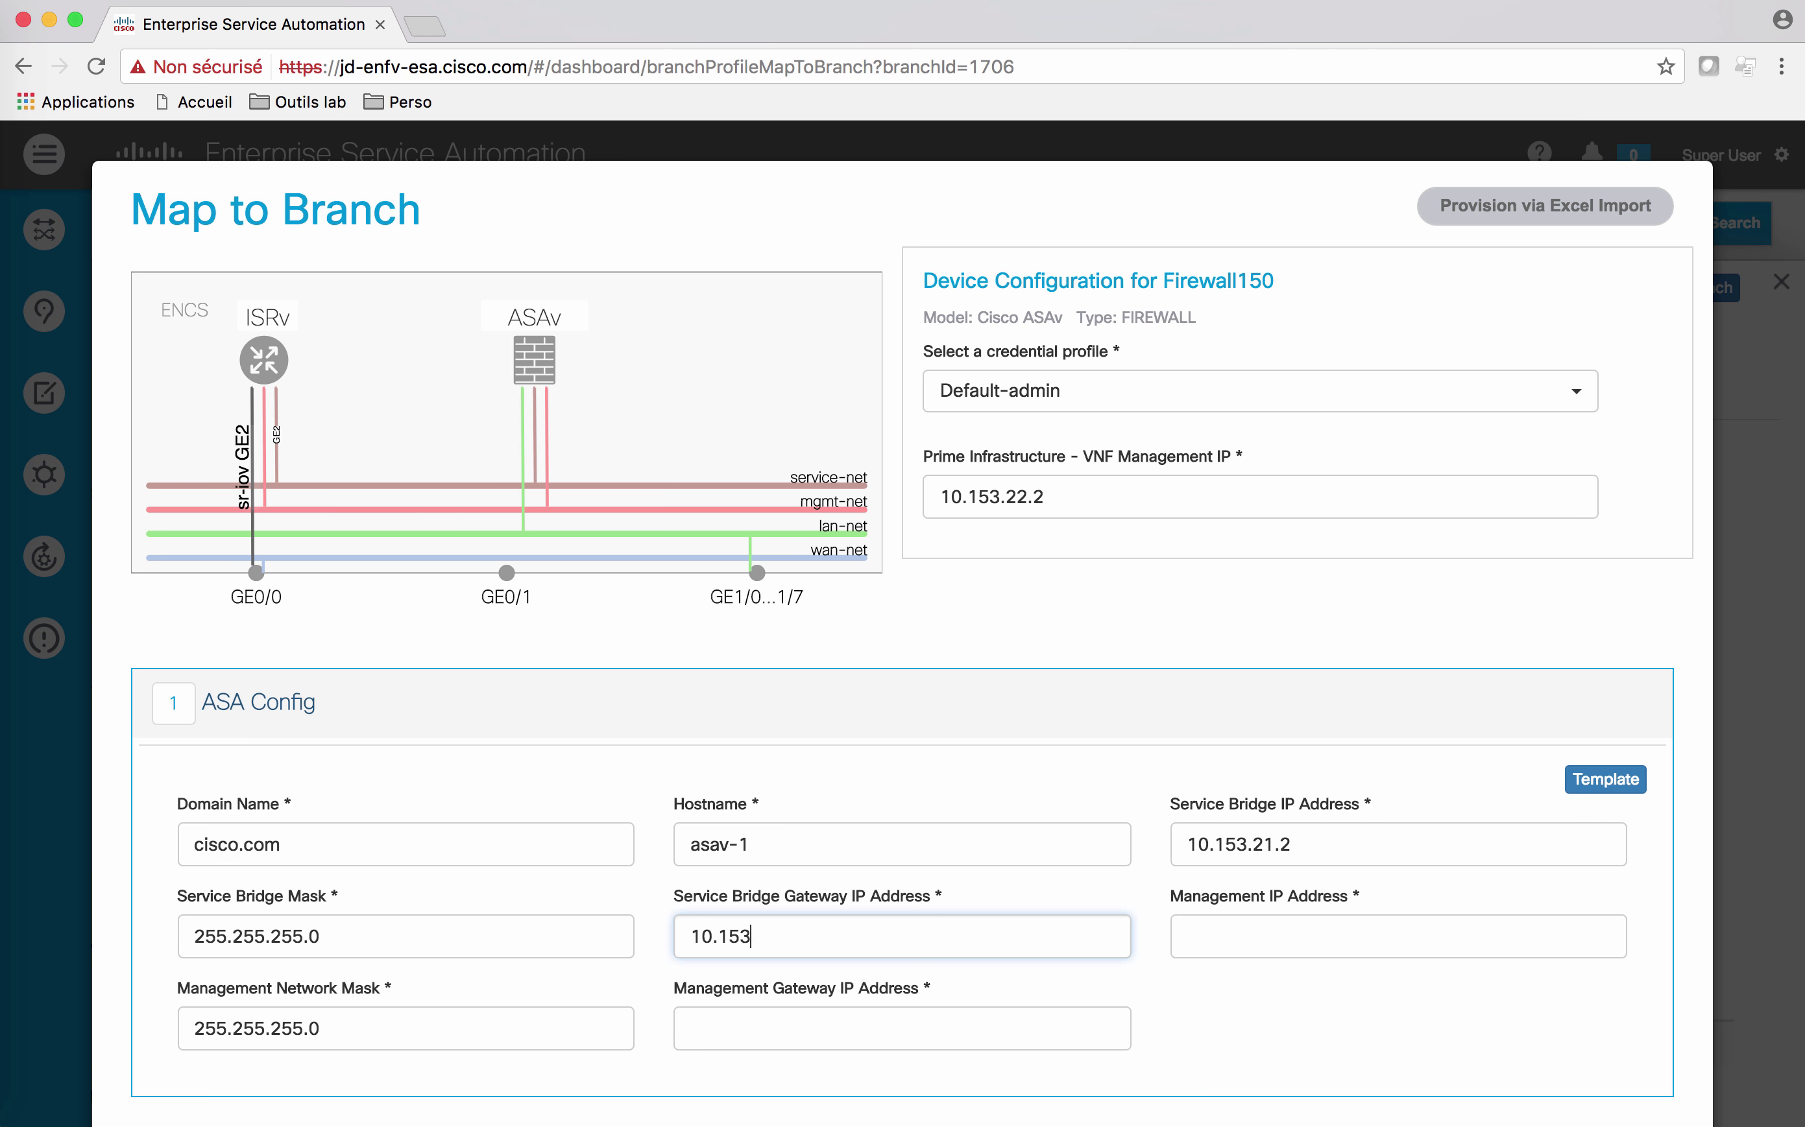
{"action": "left_click", "coordinate": [1346, 923]}
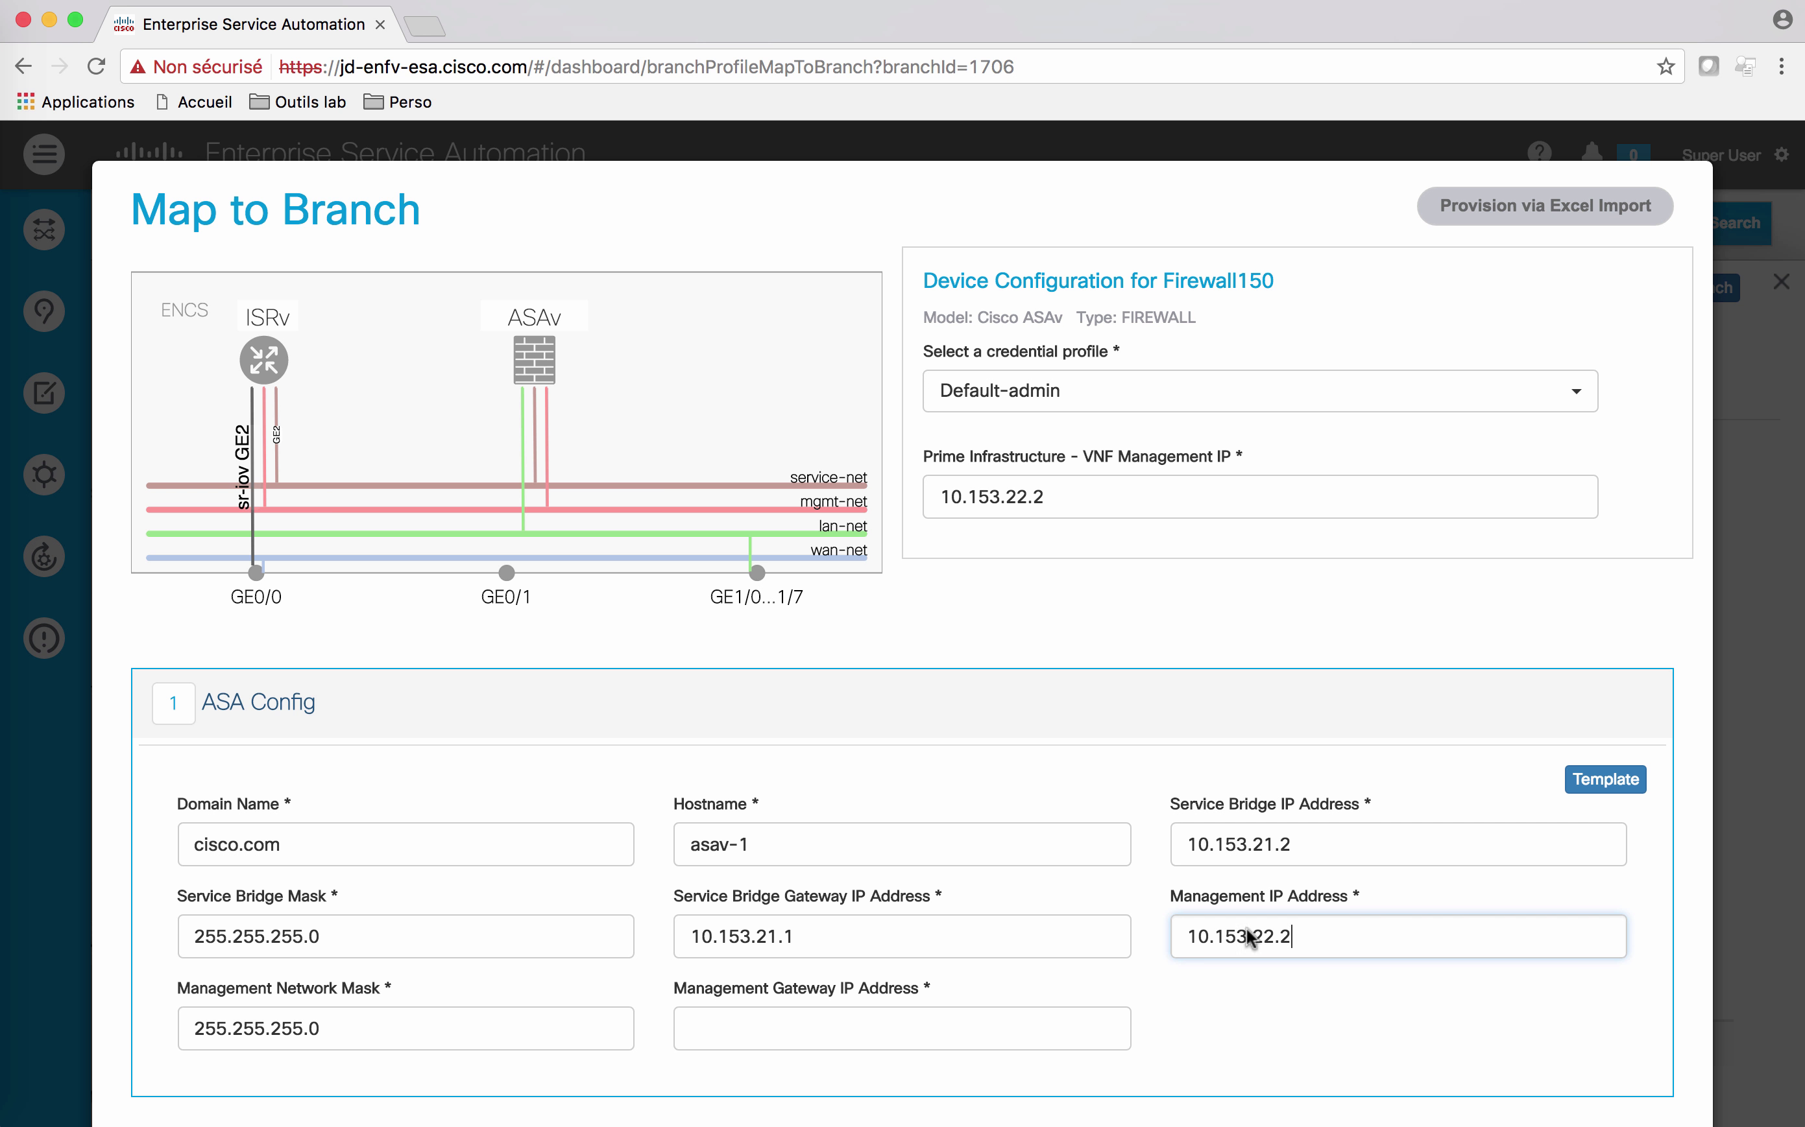
{"action": "left_click", "coordinate": [997, 1033]}
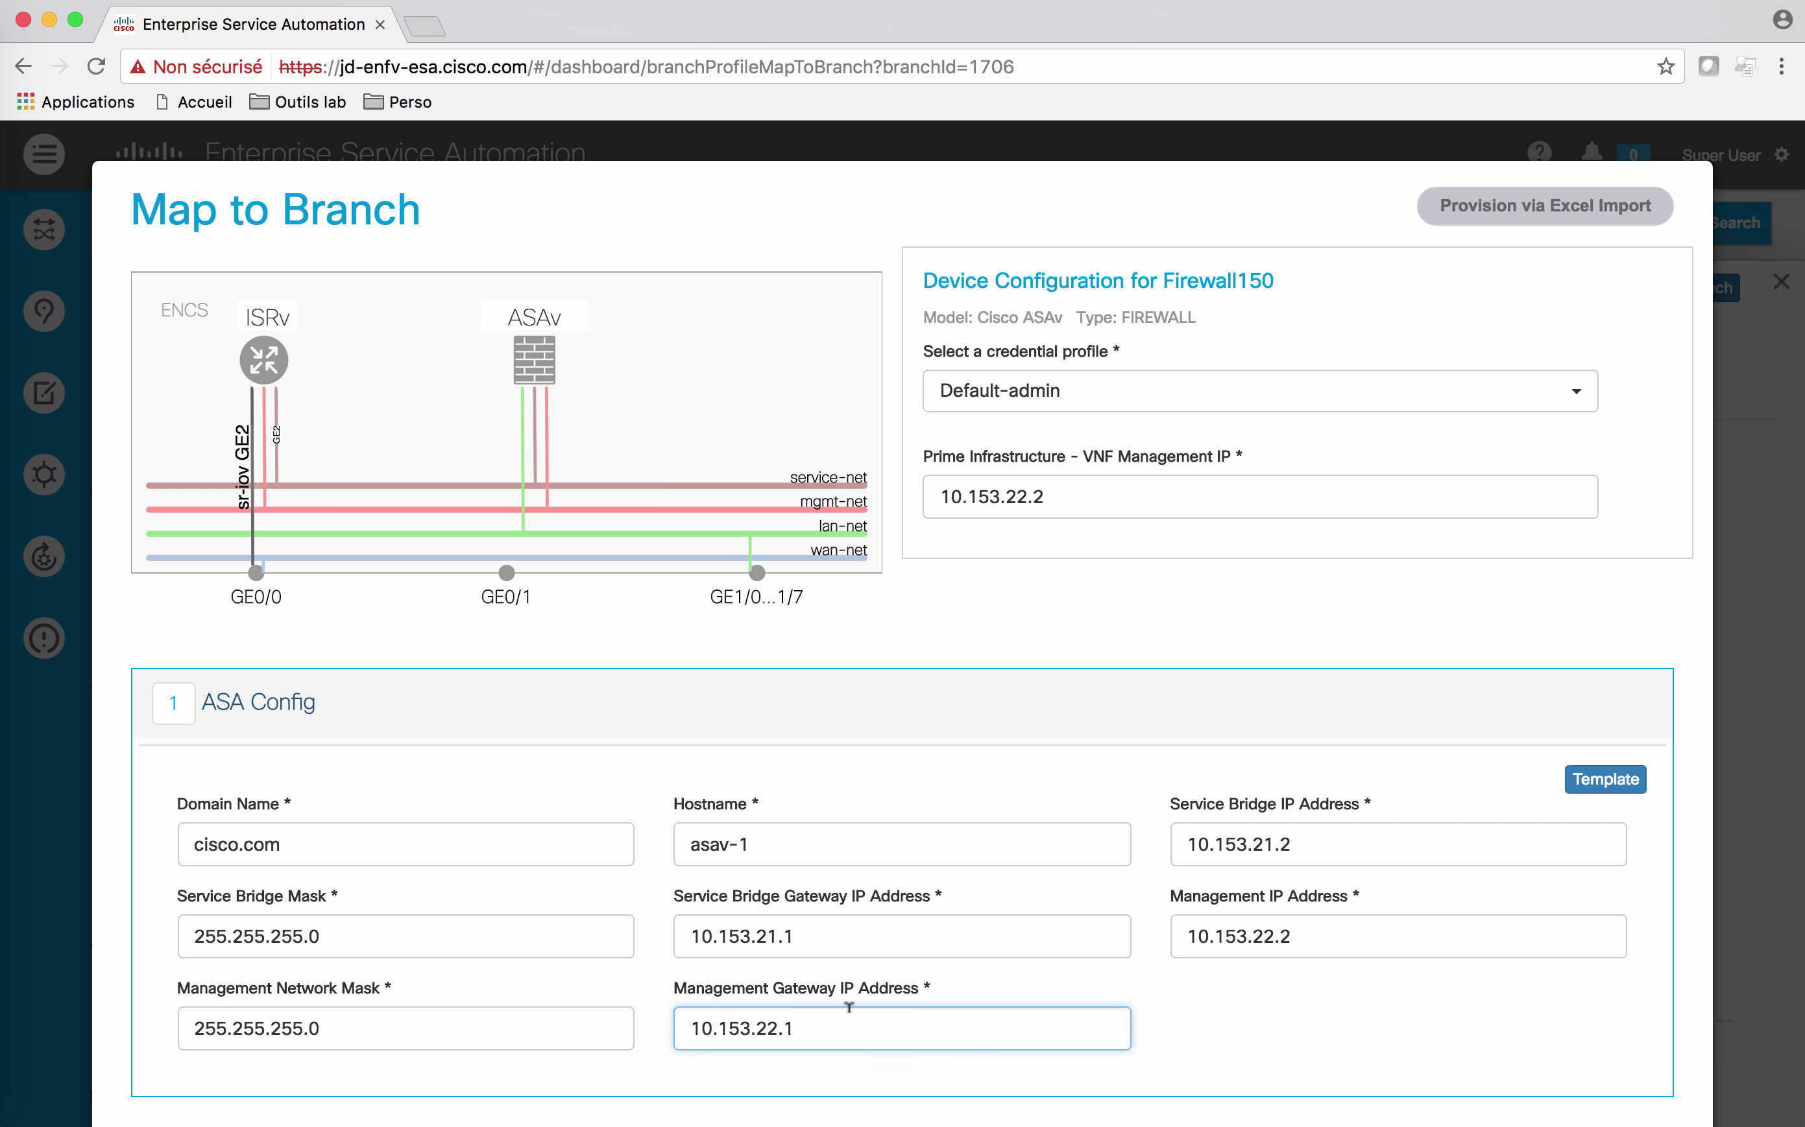
{"action": "left_click", "coordinate": [261, 349]}
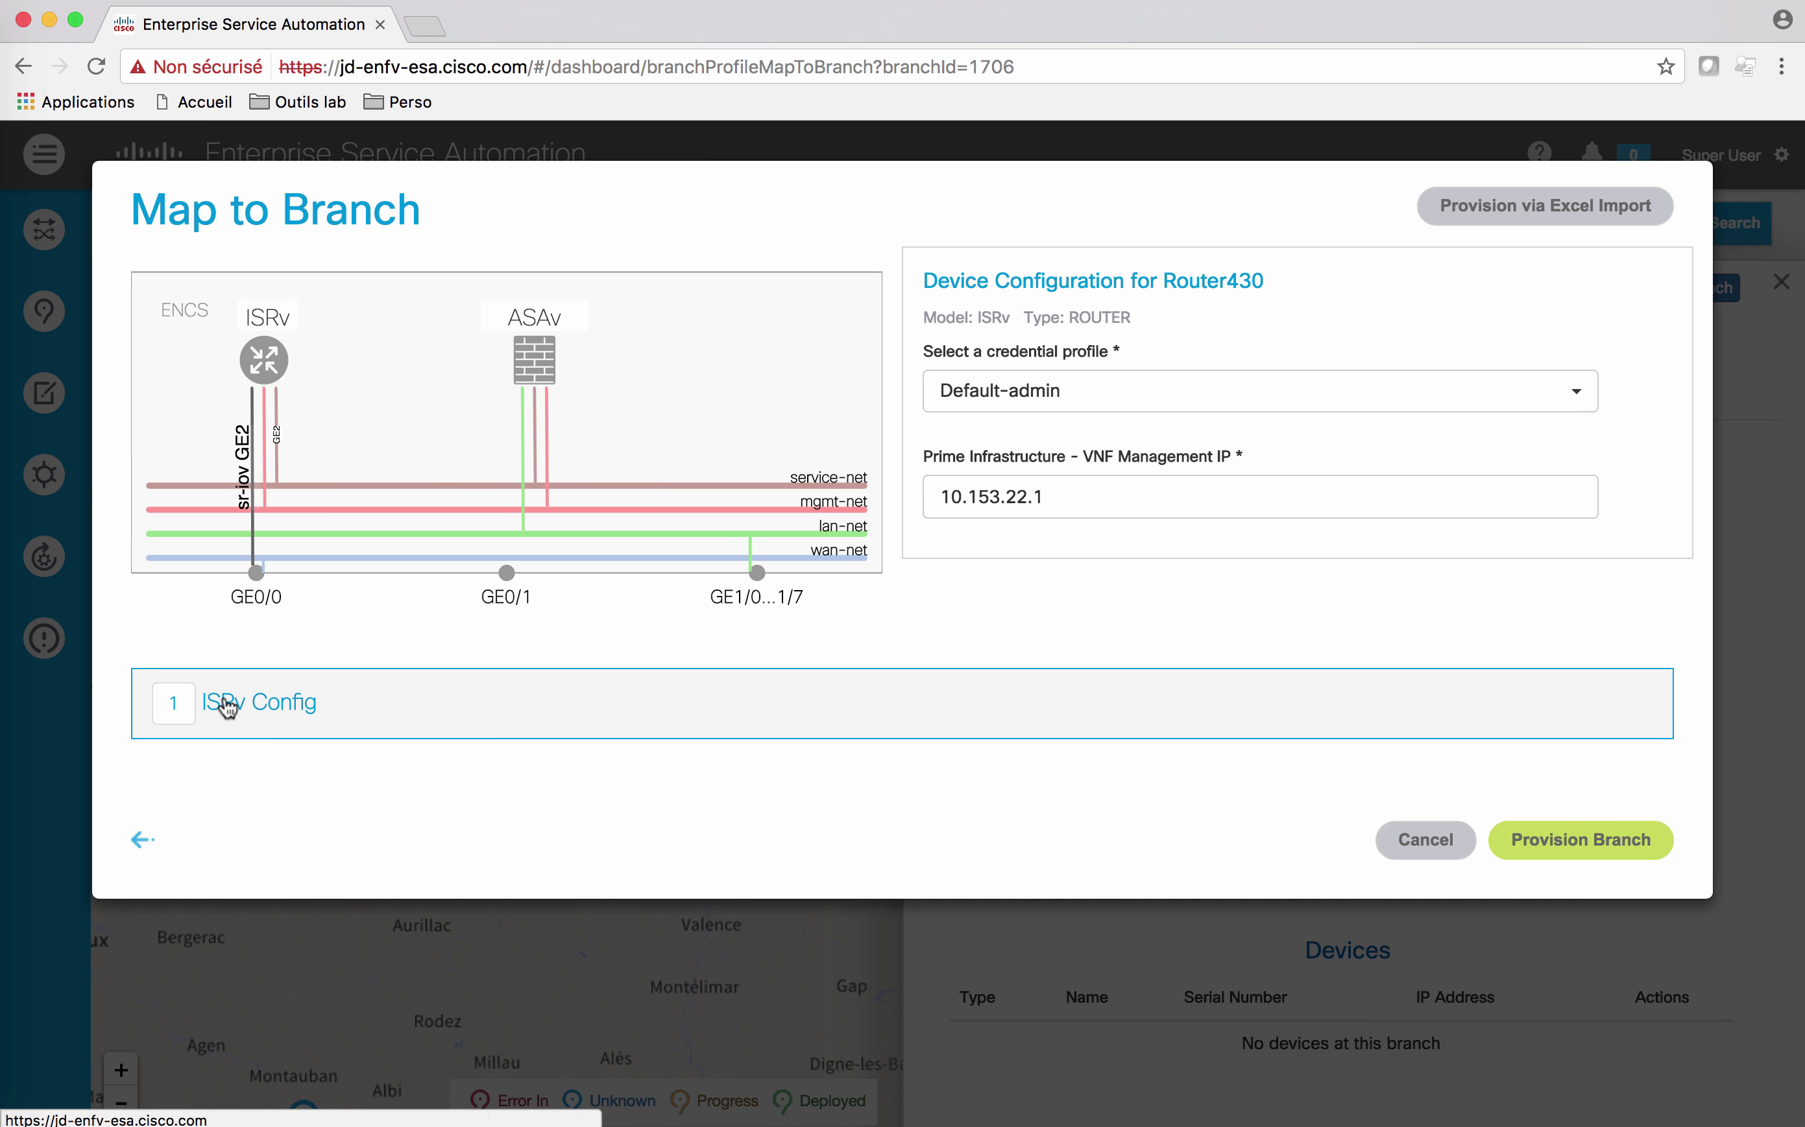
Step: Review the ISRv and ASA Config settings, then provision Limoges with the ENCS-ISRv-ASAv profile
{"action": "left_click", "coordinate": [224, 702]}
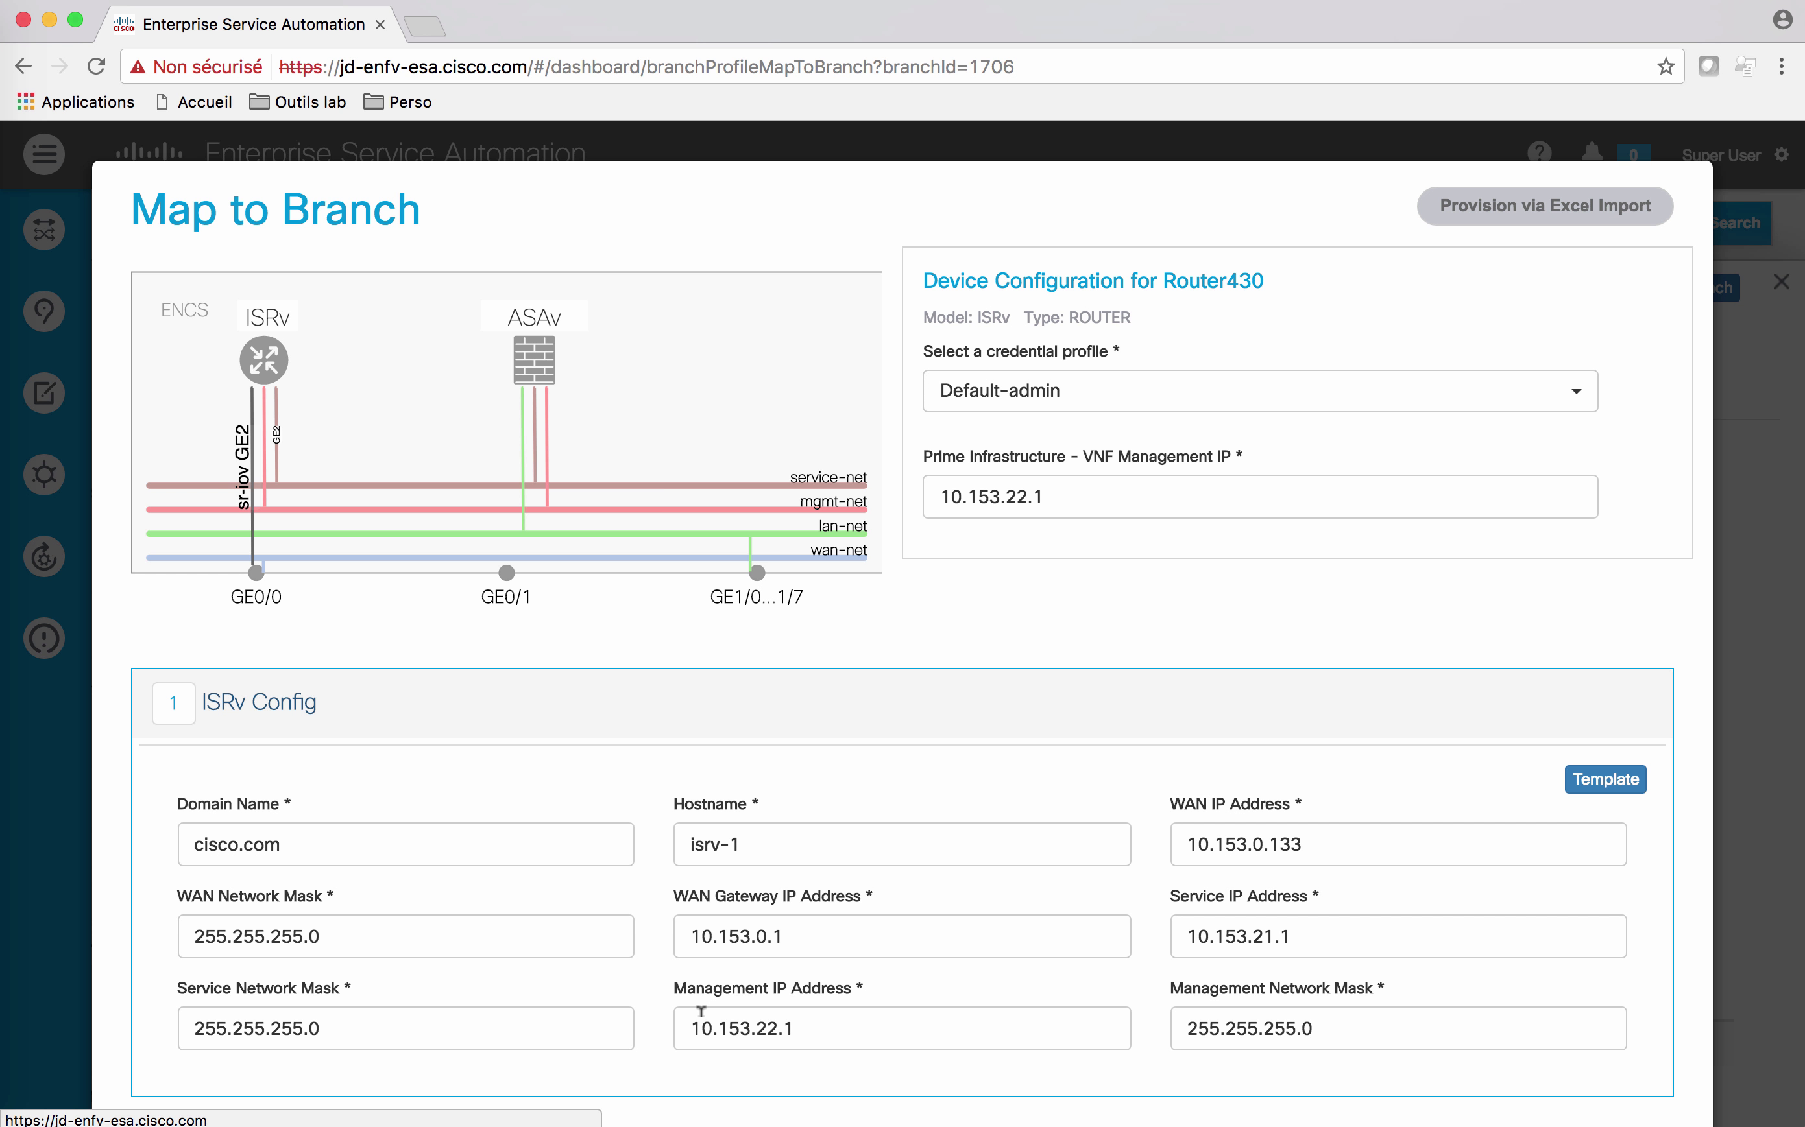
{"action": "scroll", "coordinate": [914, 597], "scroll_direction": "down", "scroll_amount": 3}
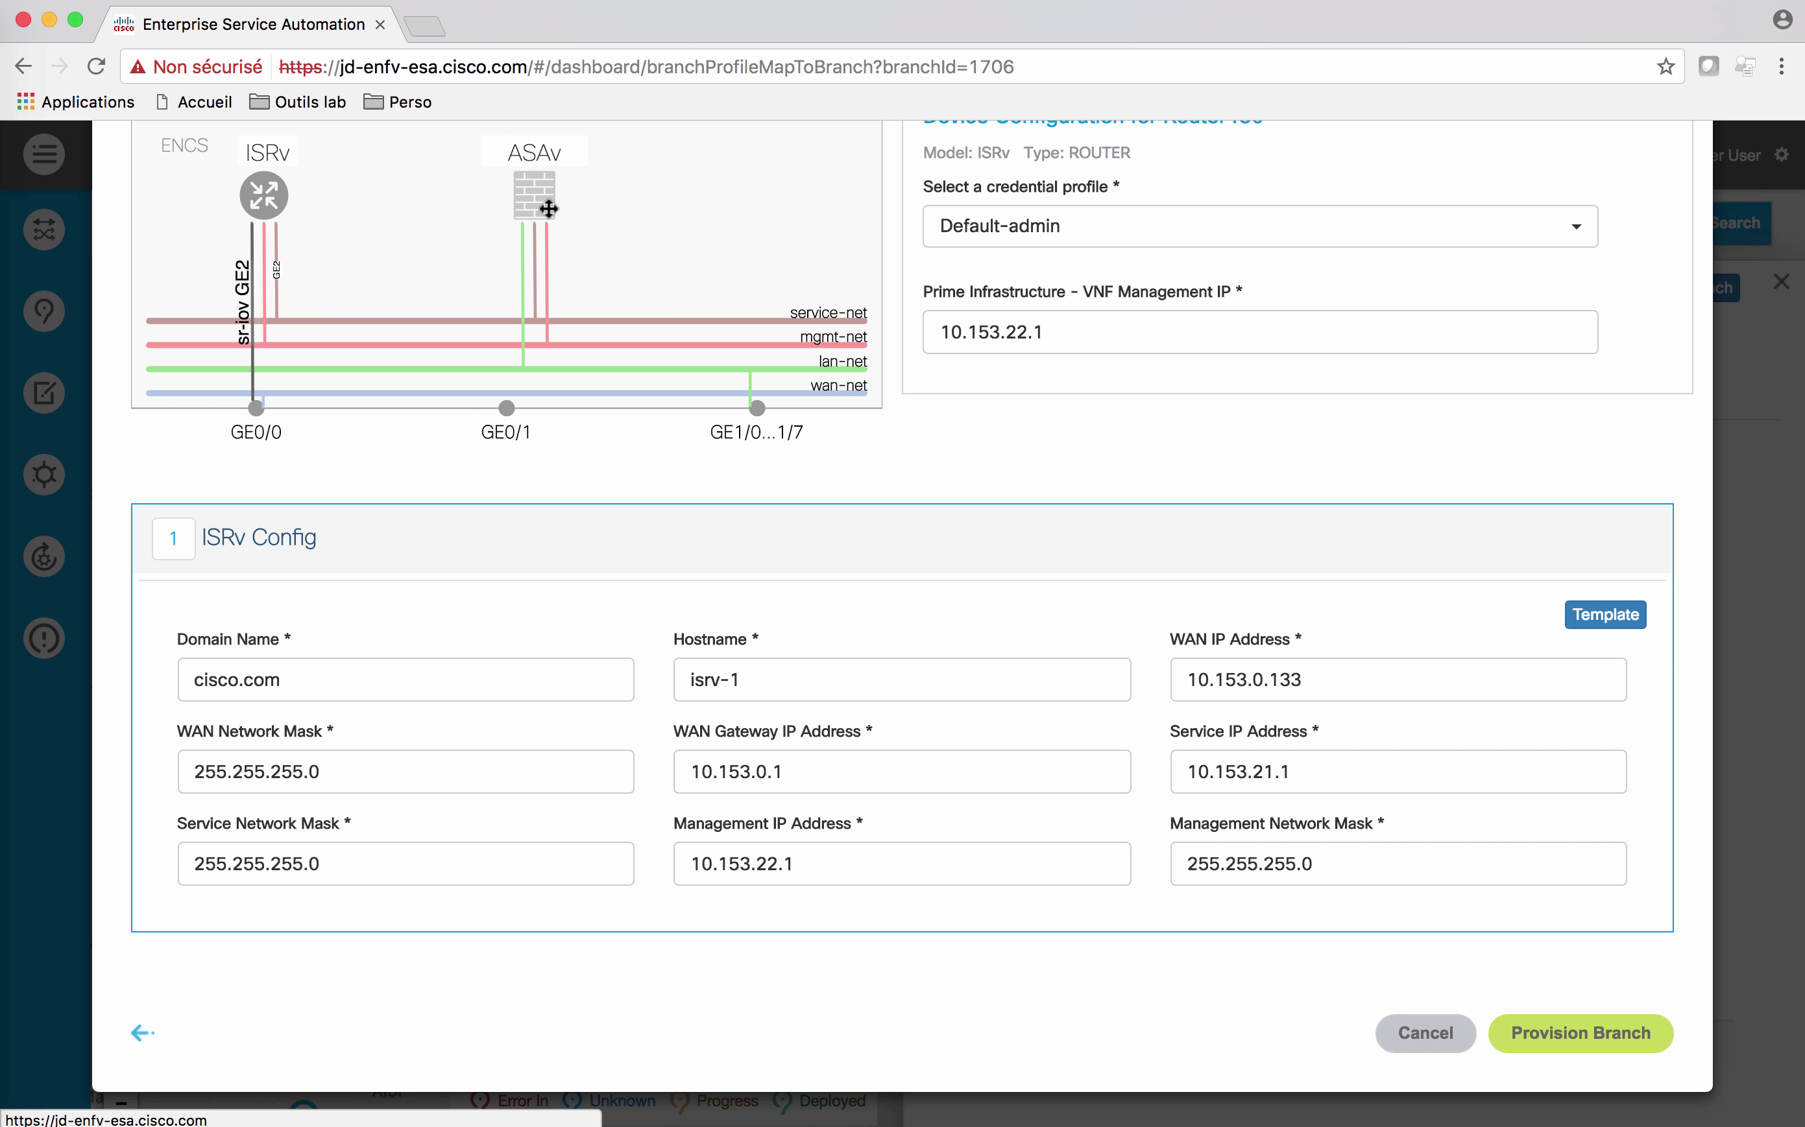
{"action": "left_click", "coordinate": [534, 196]}
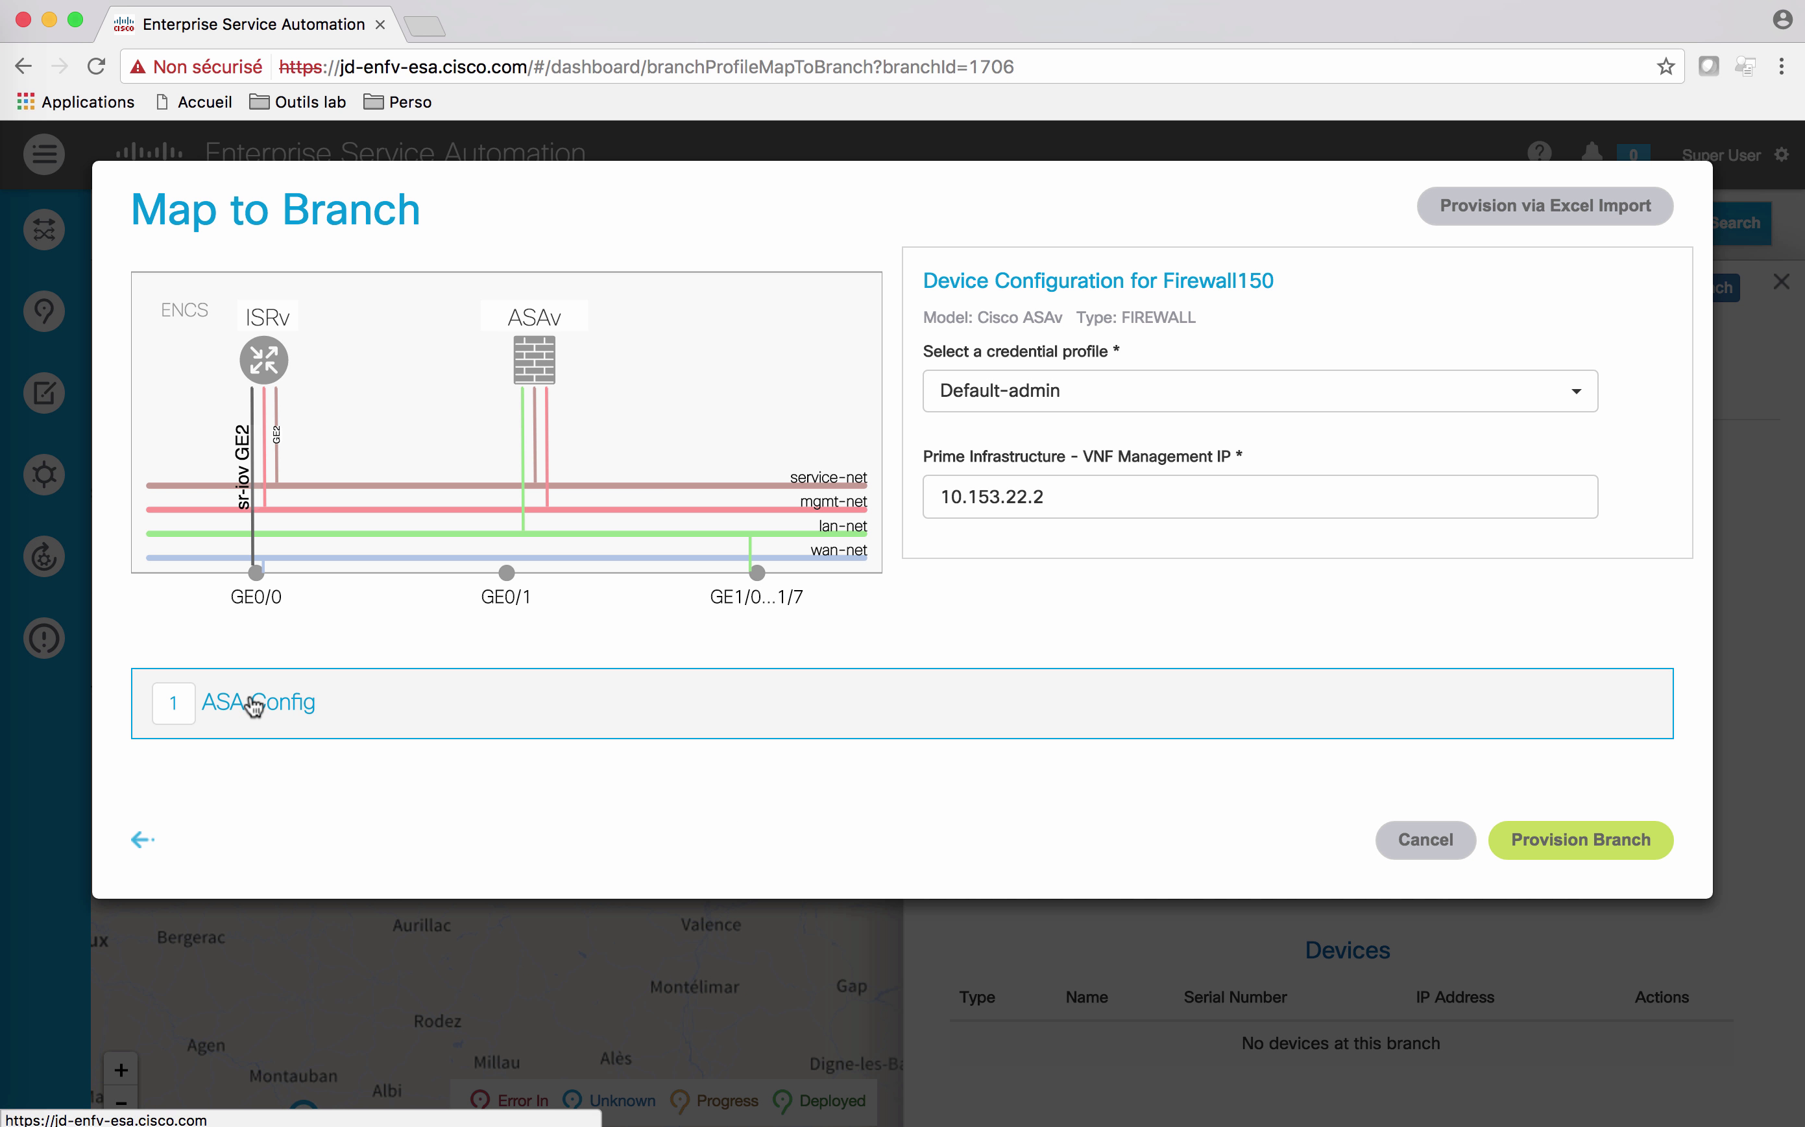
{"action": "left_click", "coordinate": [256, 703]}
{"action": "scroll", "coordinate": [654, 866], "scroll_direction": "down", "scroll_amount": 1}
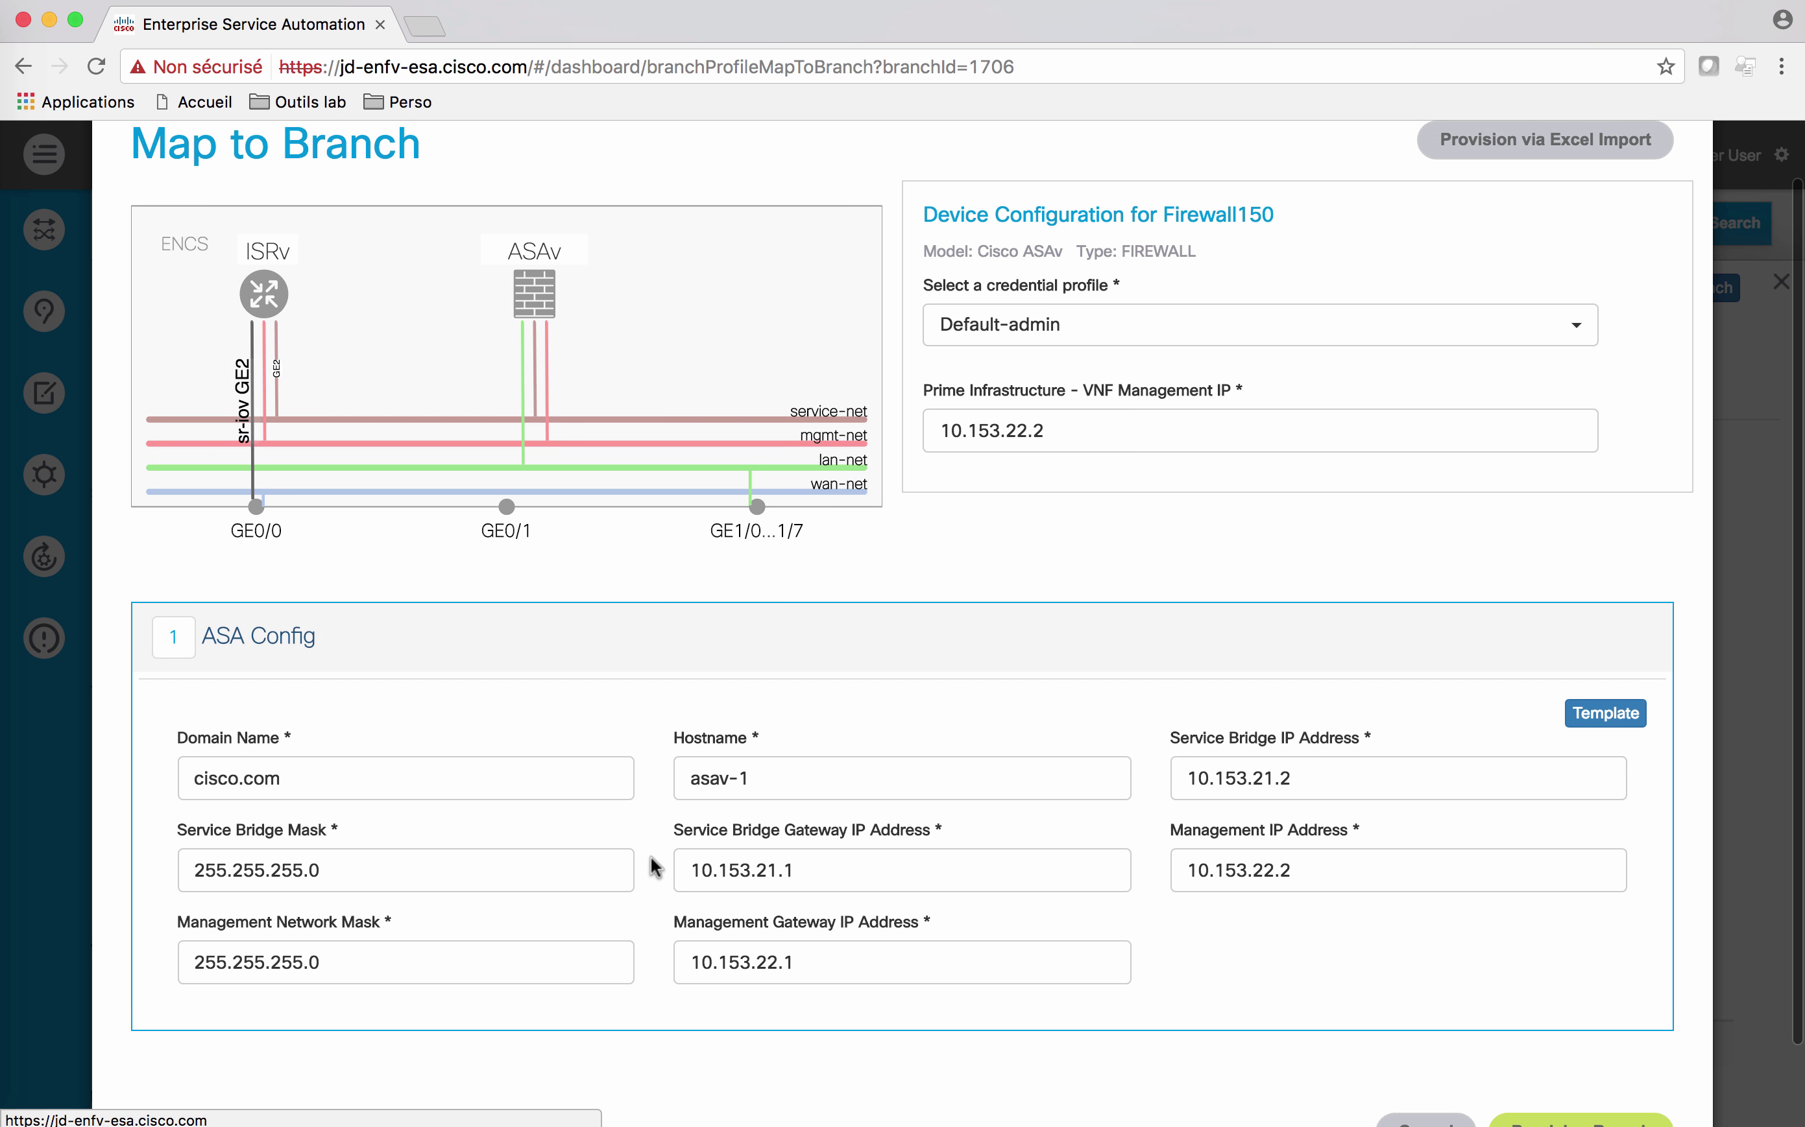
{"action": "scroll", "coordinate": [1284, 1007], "scroll_direction": "down", "scroll_amount": 2}
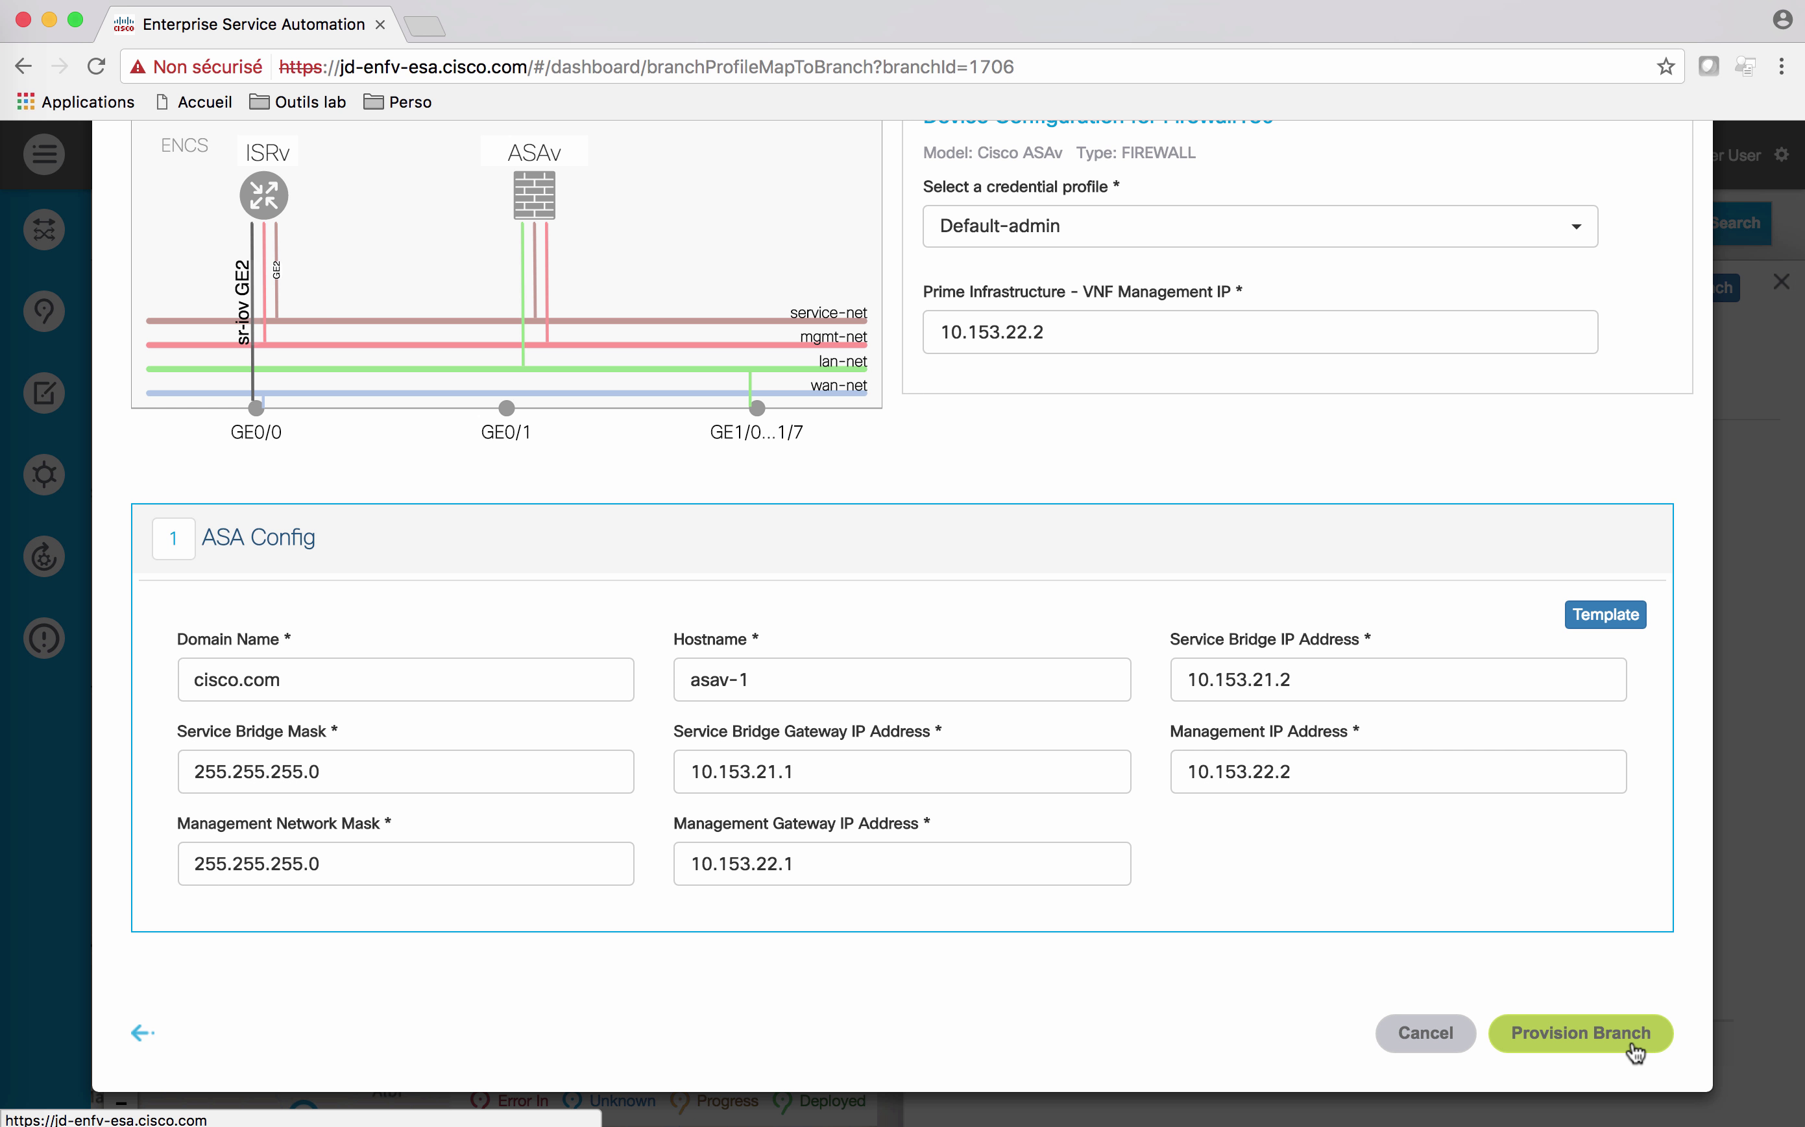
{"action": "left_click", "coordinate": [1634, 1052]}
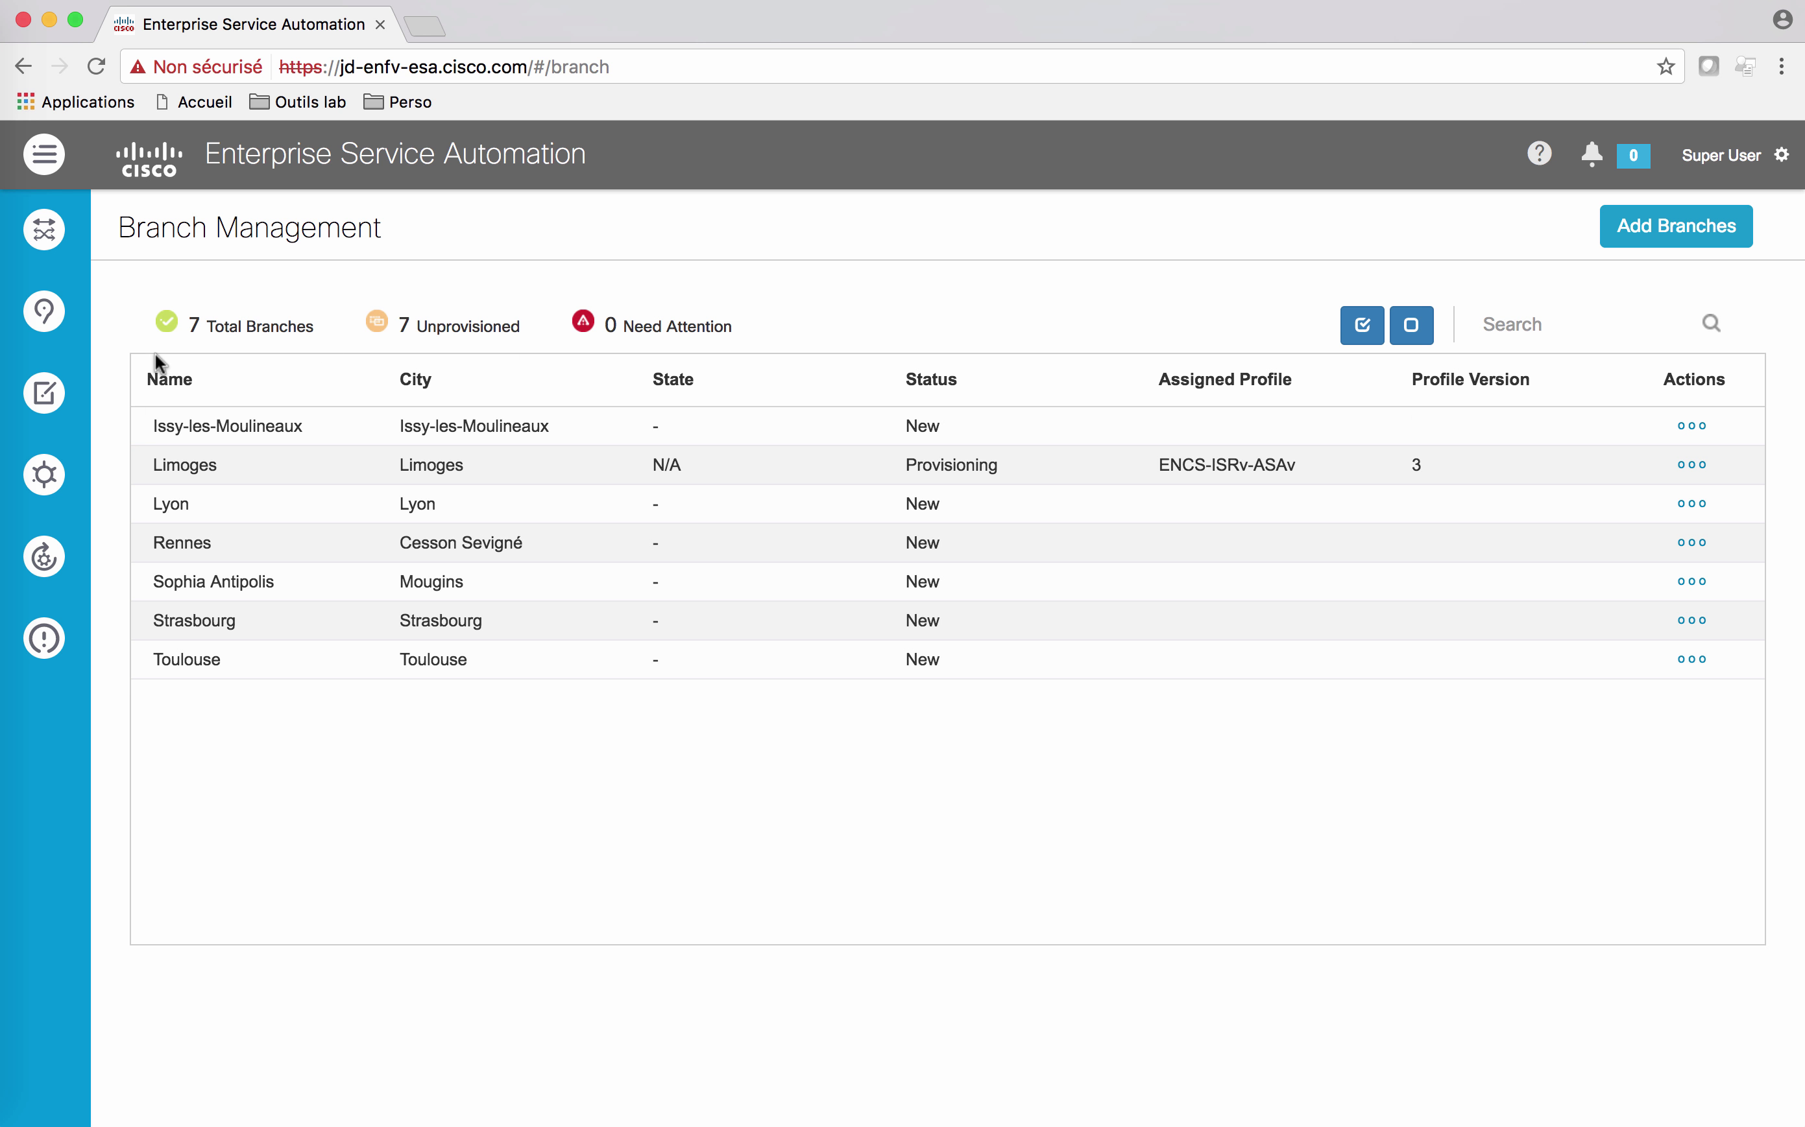
Step: Open the Limoges provisioning details from the Branches Map View to watch createSite and provisionDevice_ENCS269
{"action": "mouse_move", "coordinate": [44, 311]}
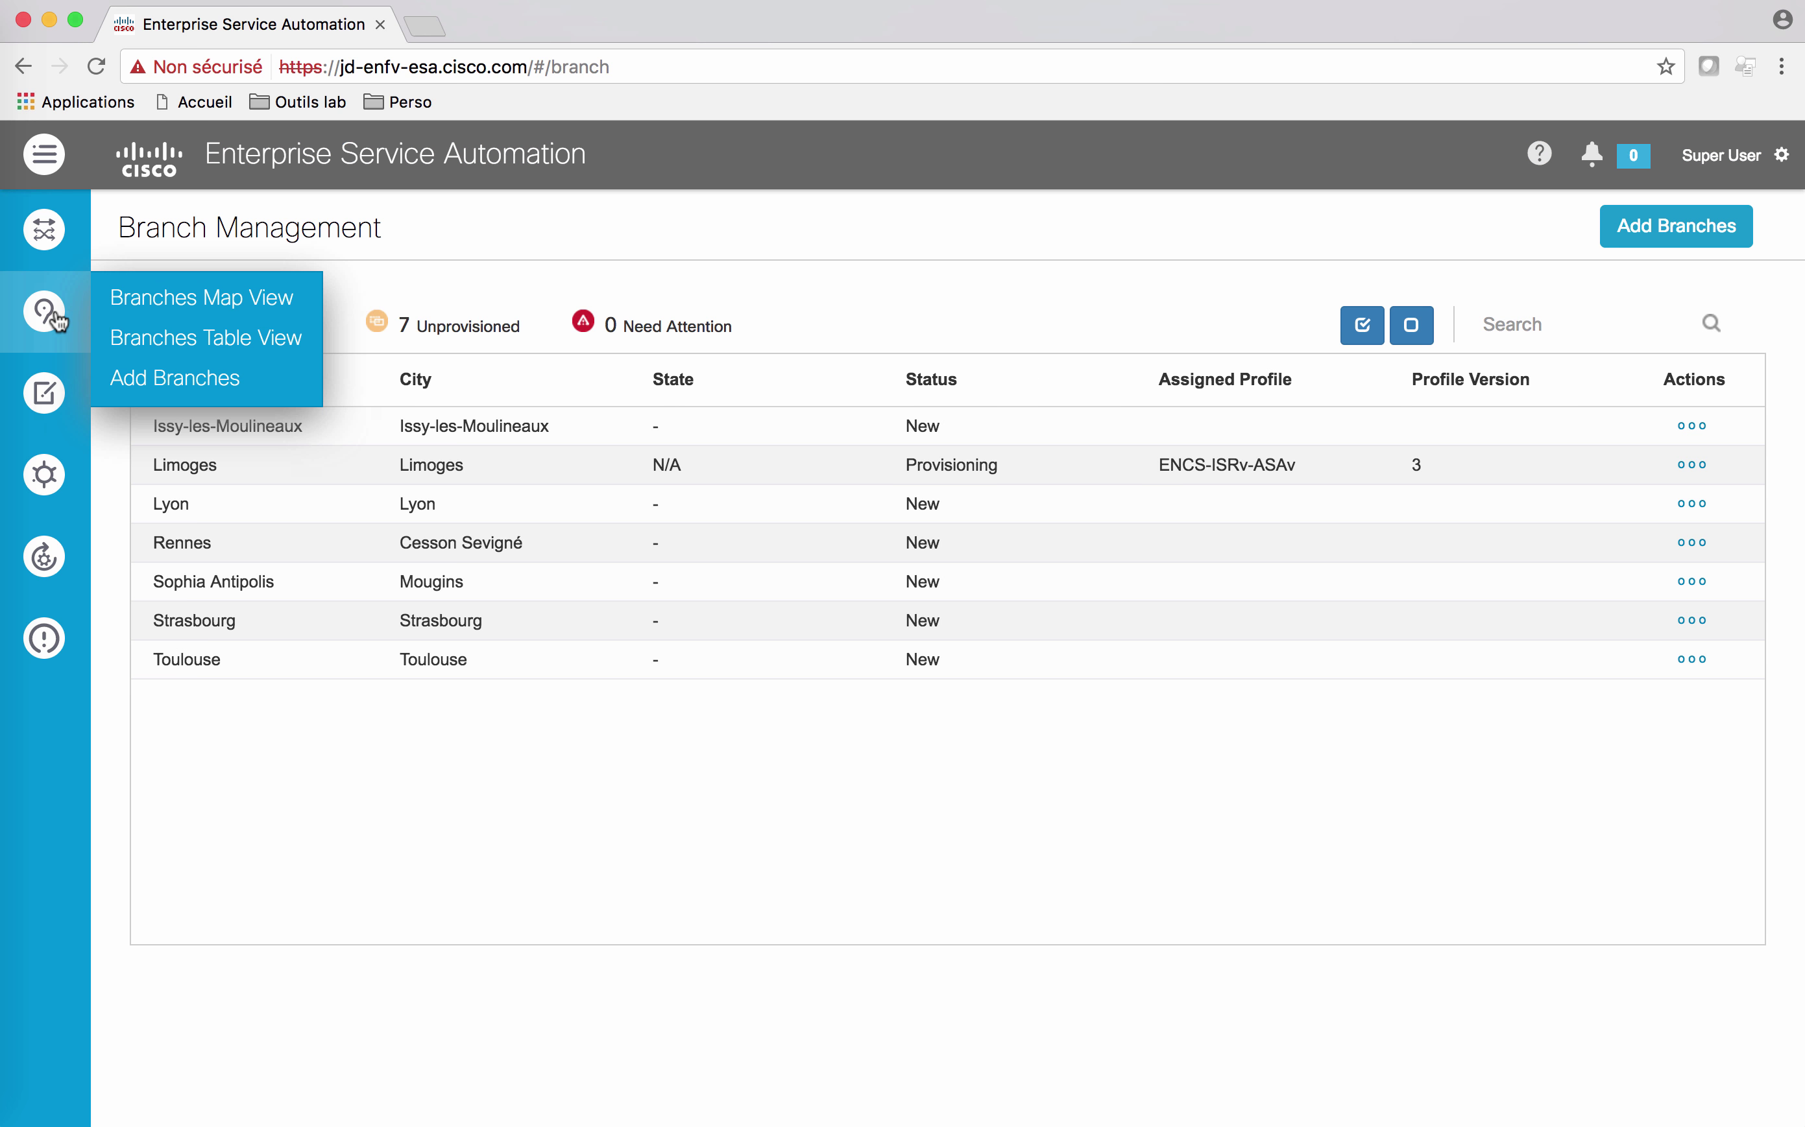
{"action": "left_click", "coordinate": [179, 317]}
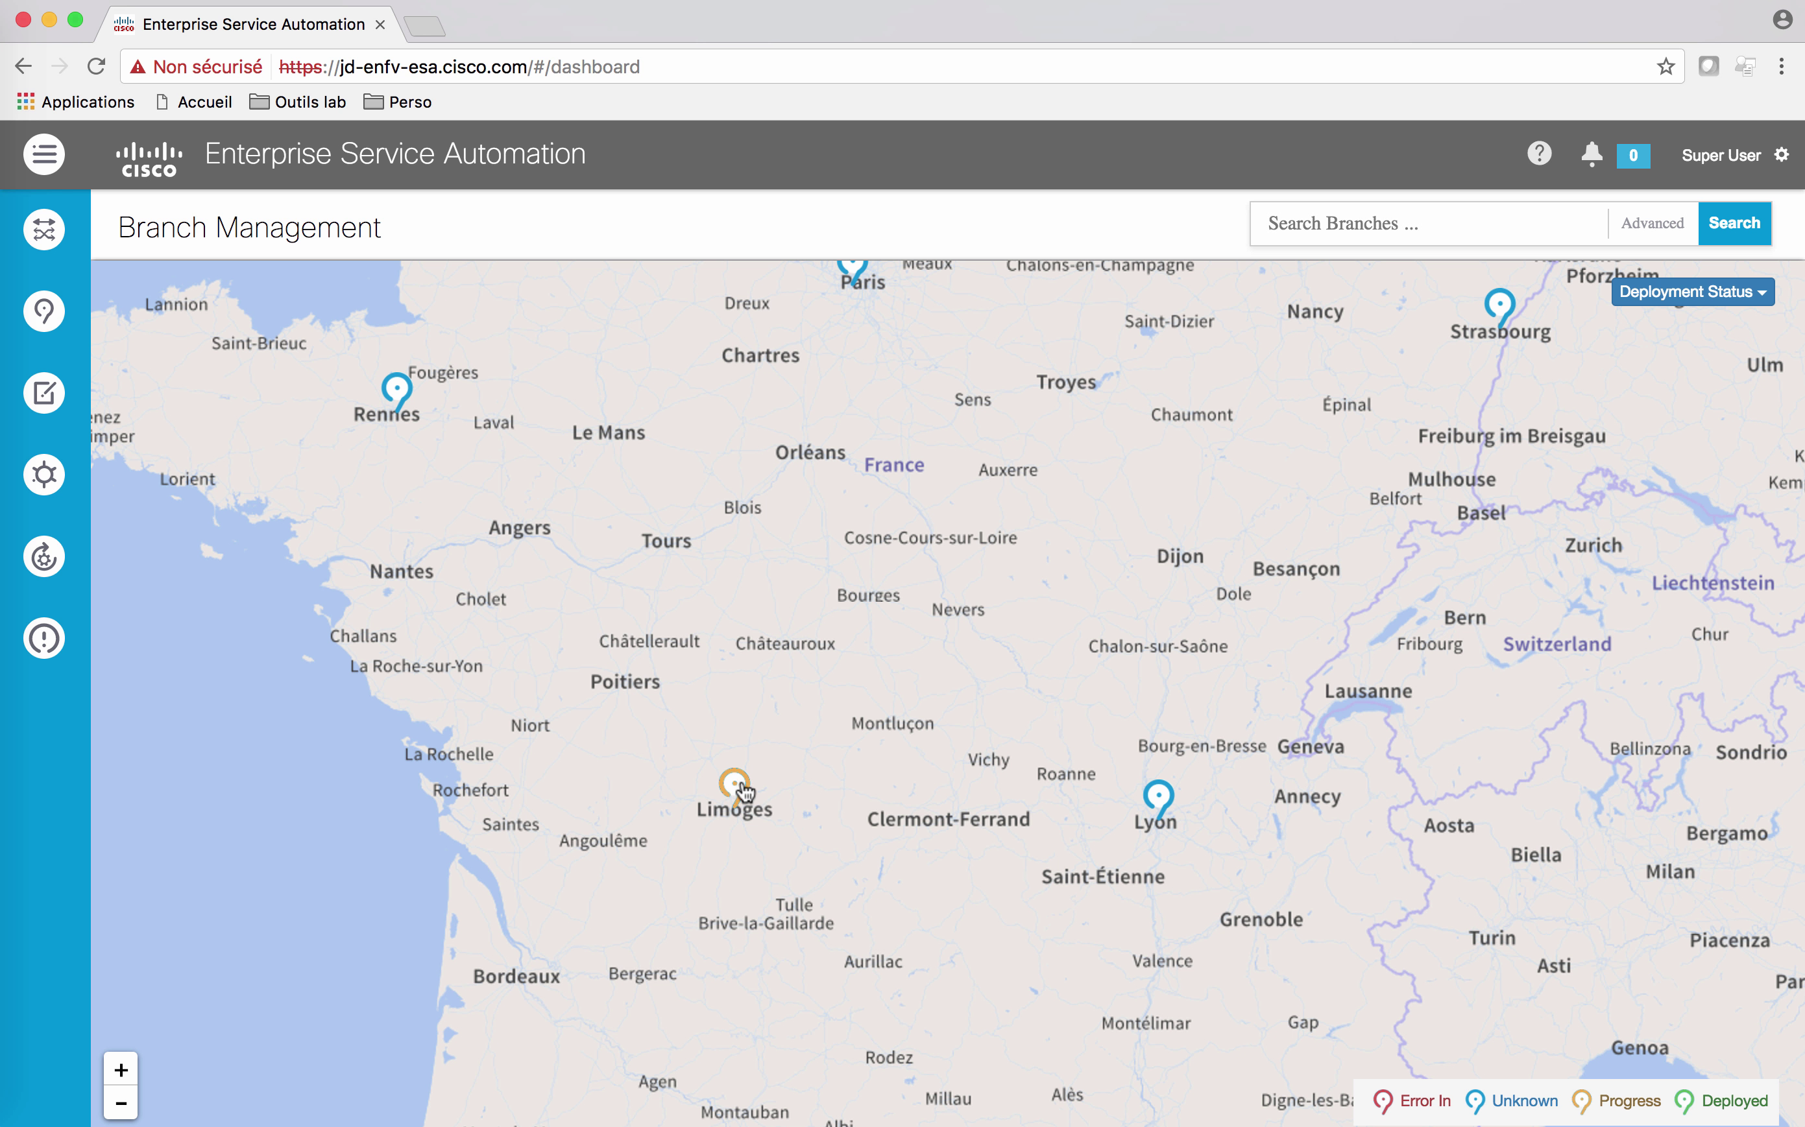
{"action": "left_click", "coordinate": [737, 787]}
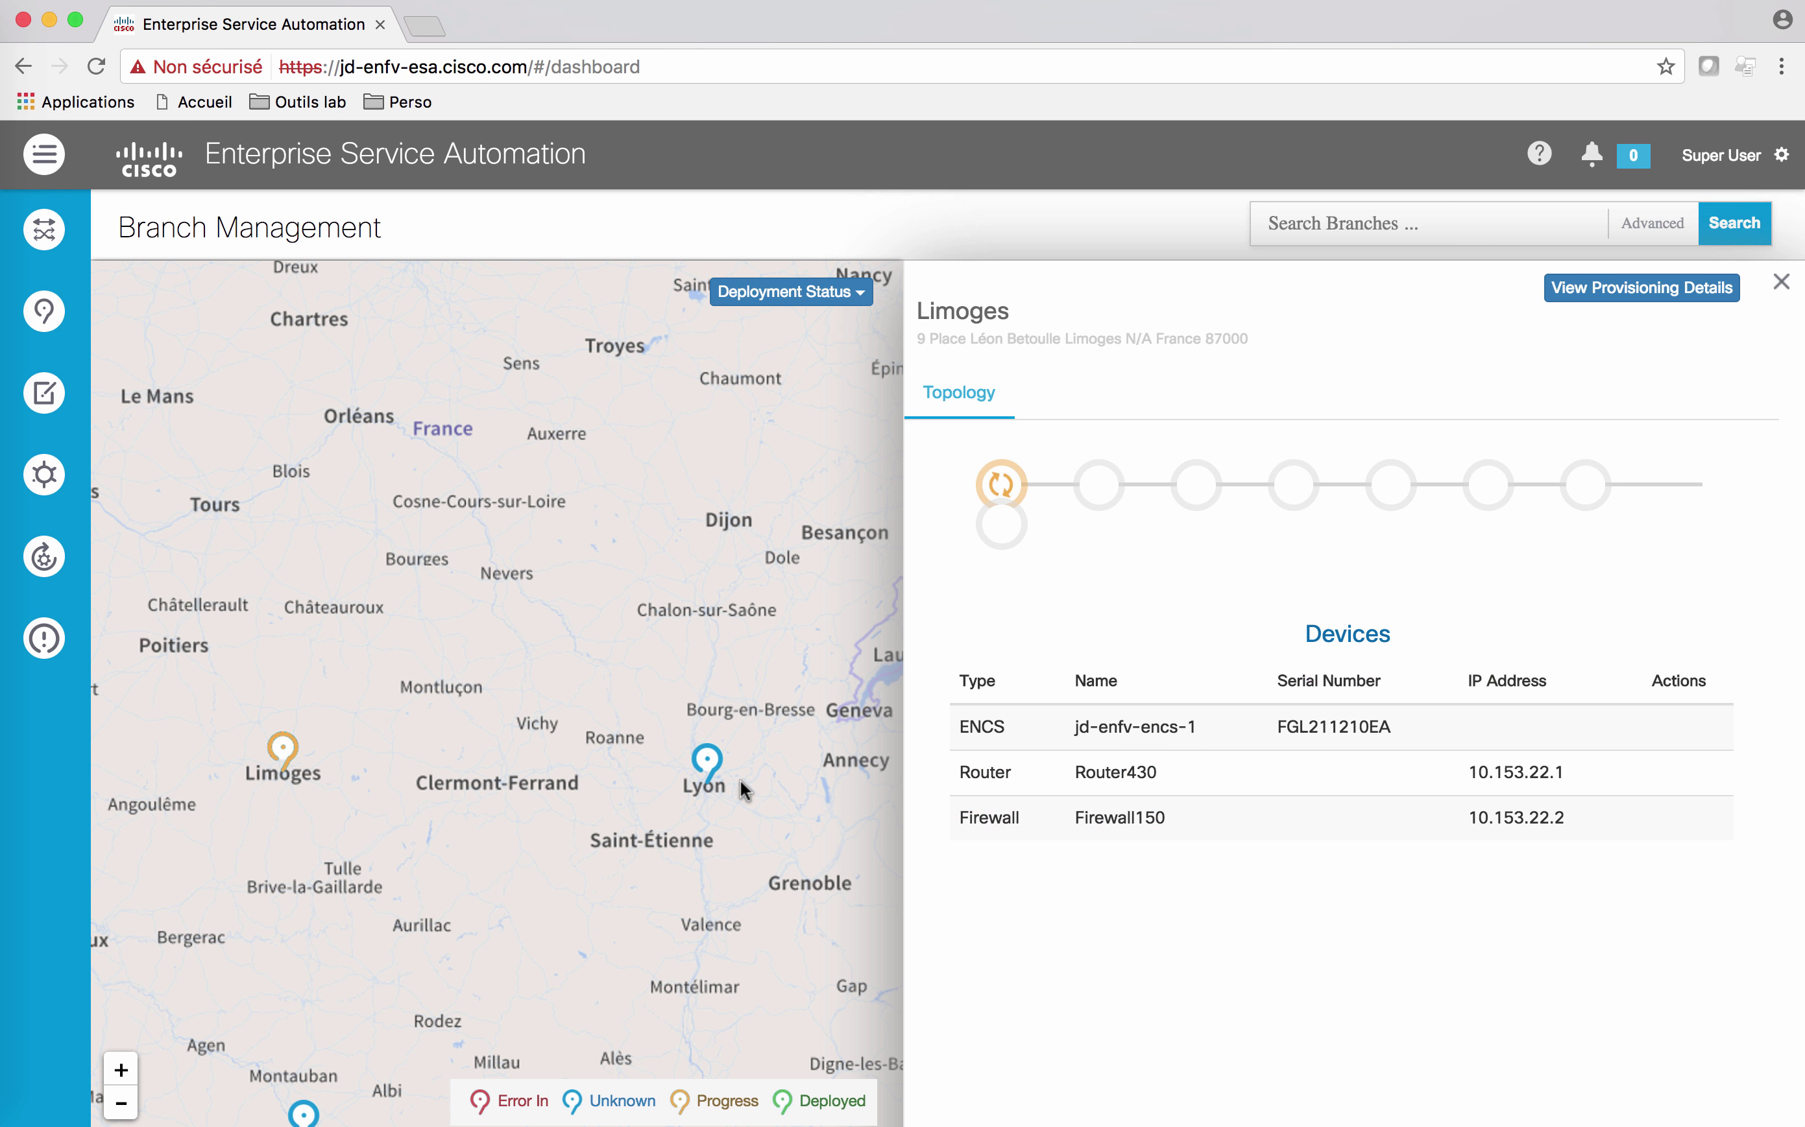
{"action": "left_click", "coordinate": [1003, 492]}
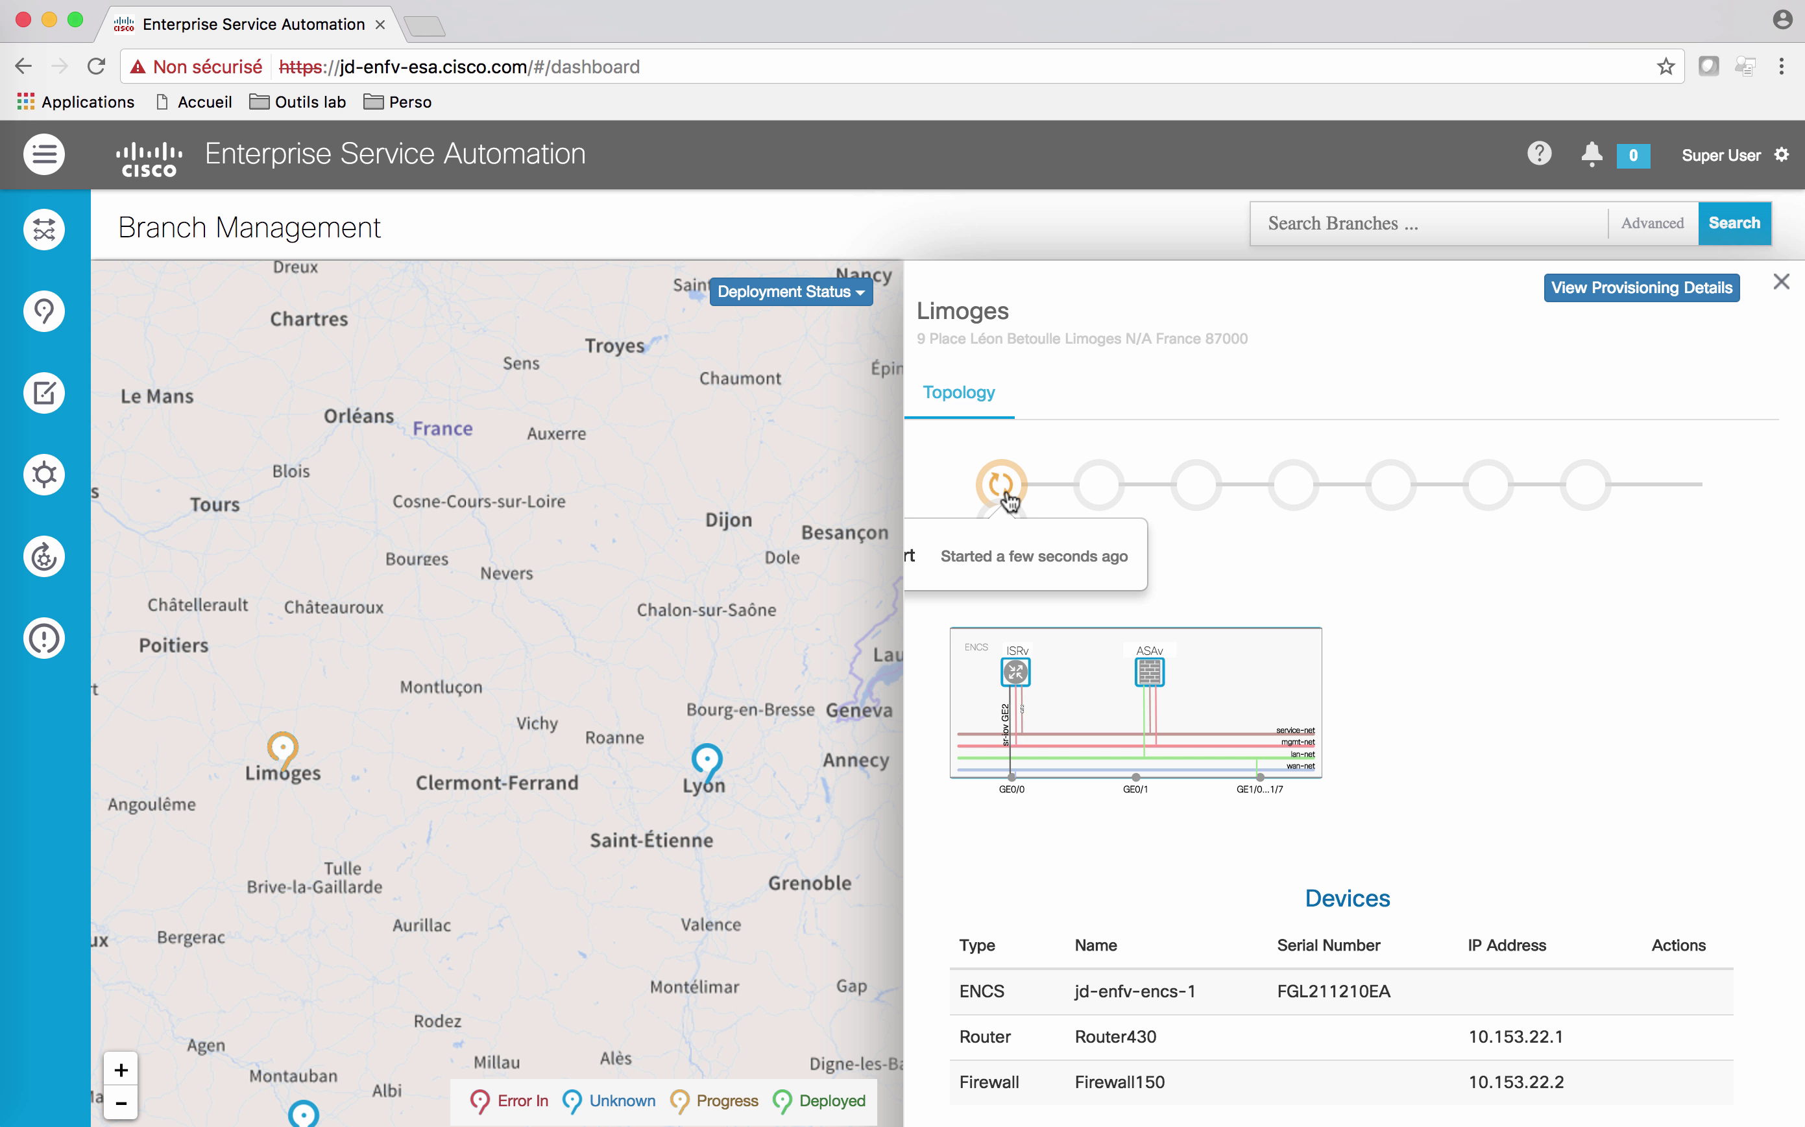
{"action": "left_click", "coordinate": [1603, 296]}
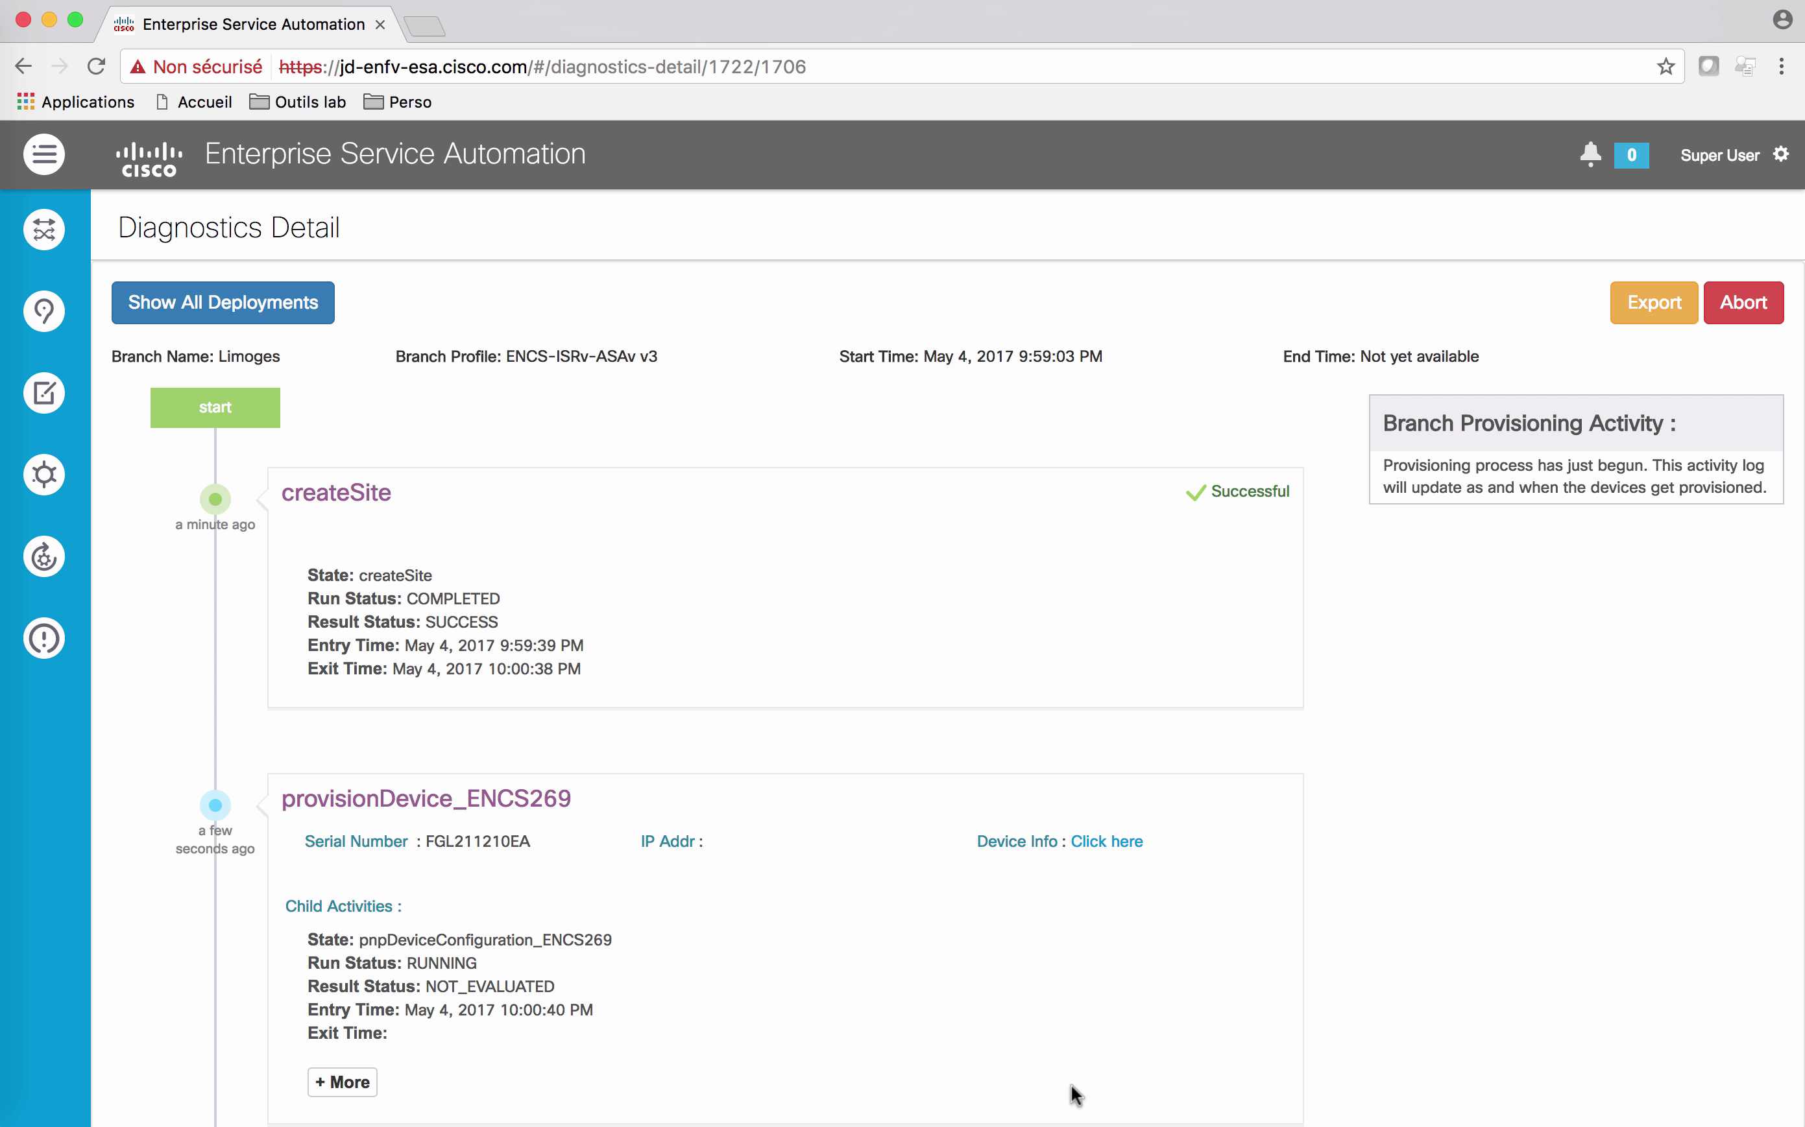
Step: Scroll through the Limoges workflow cards until the end step and 'Branch Limoges provisioned' show Successful
{"action": "scroll", "coordinate": [1073, 1094], "scroll_direction": "down", "scroll_amount": 3}
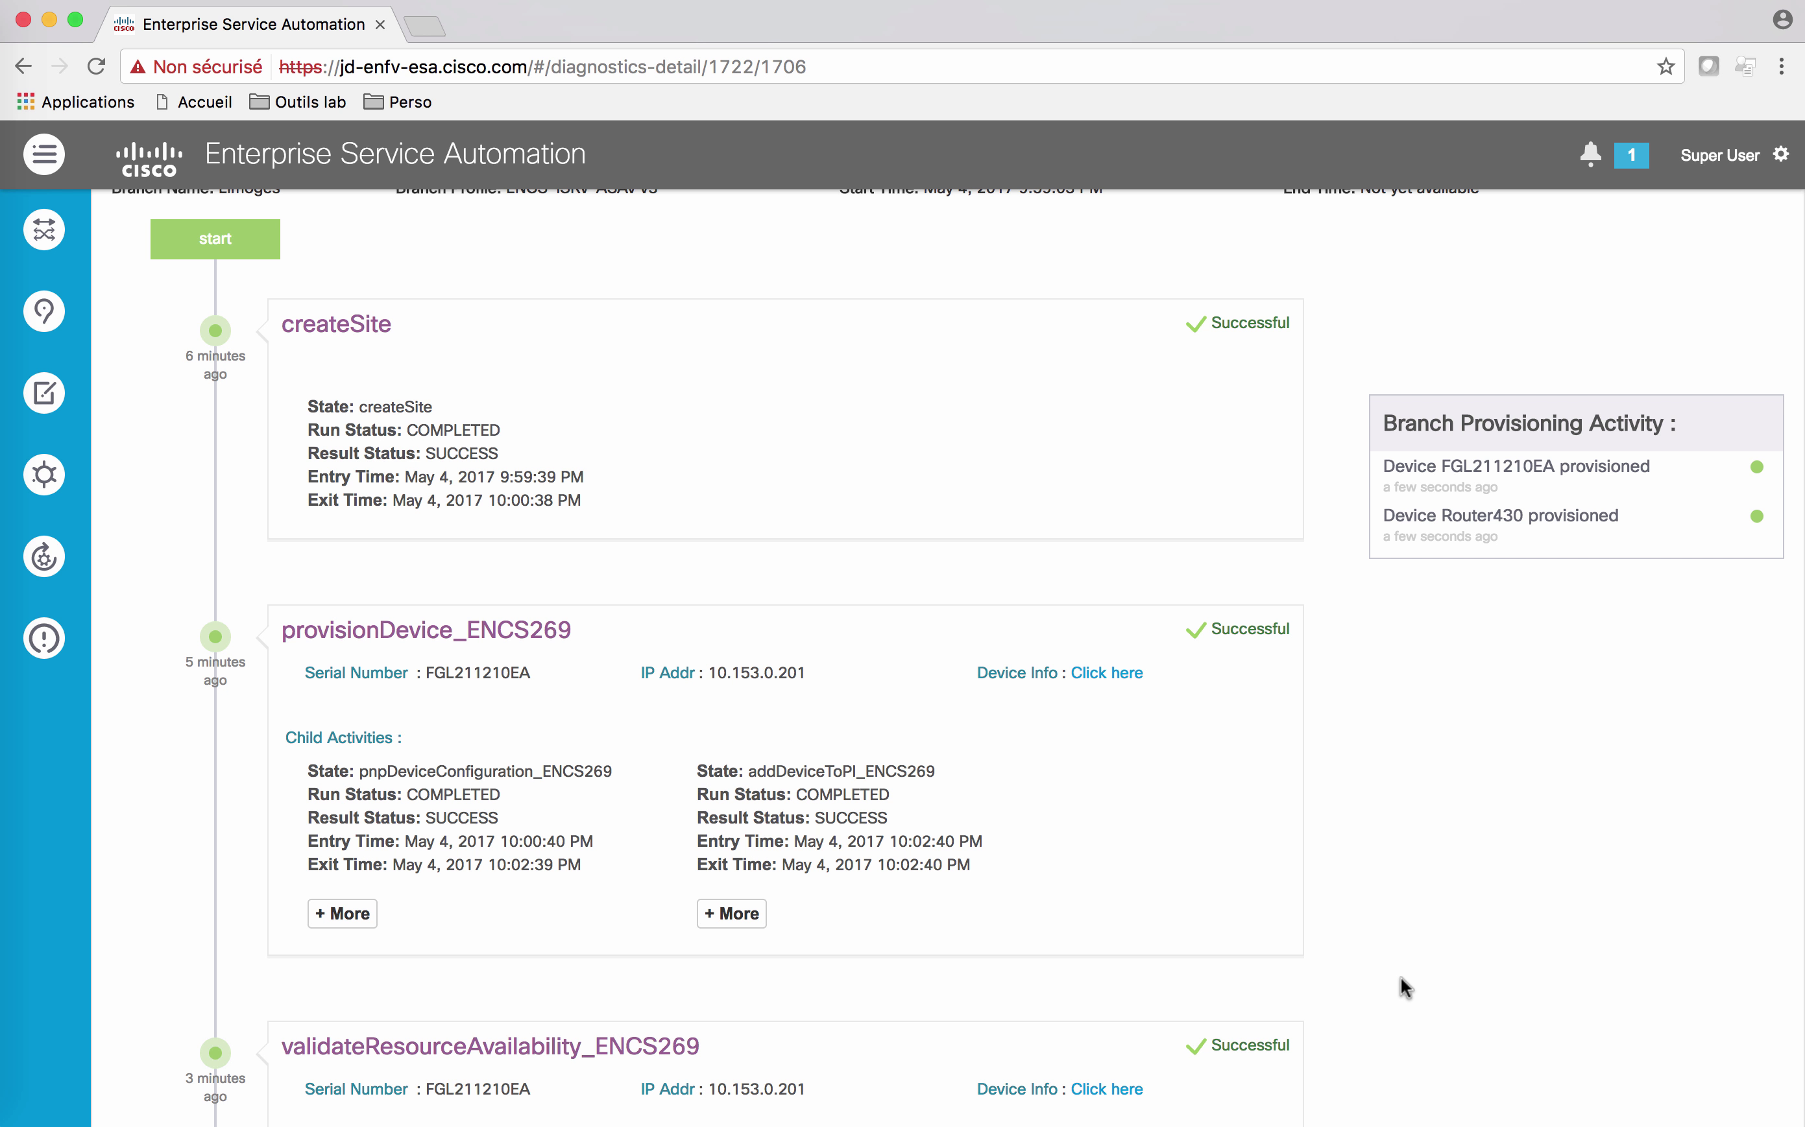
{"action": "scroll", "coordinate": [1399, 978], "scroll_direction": "down", "scroll_amount": 5}
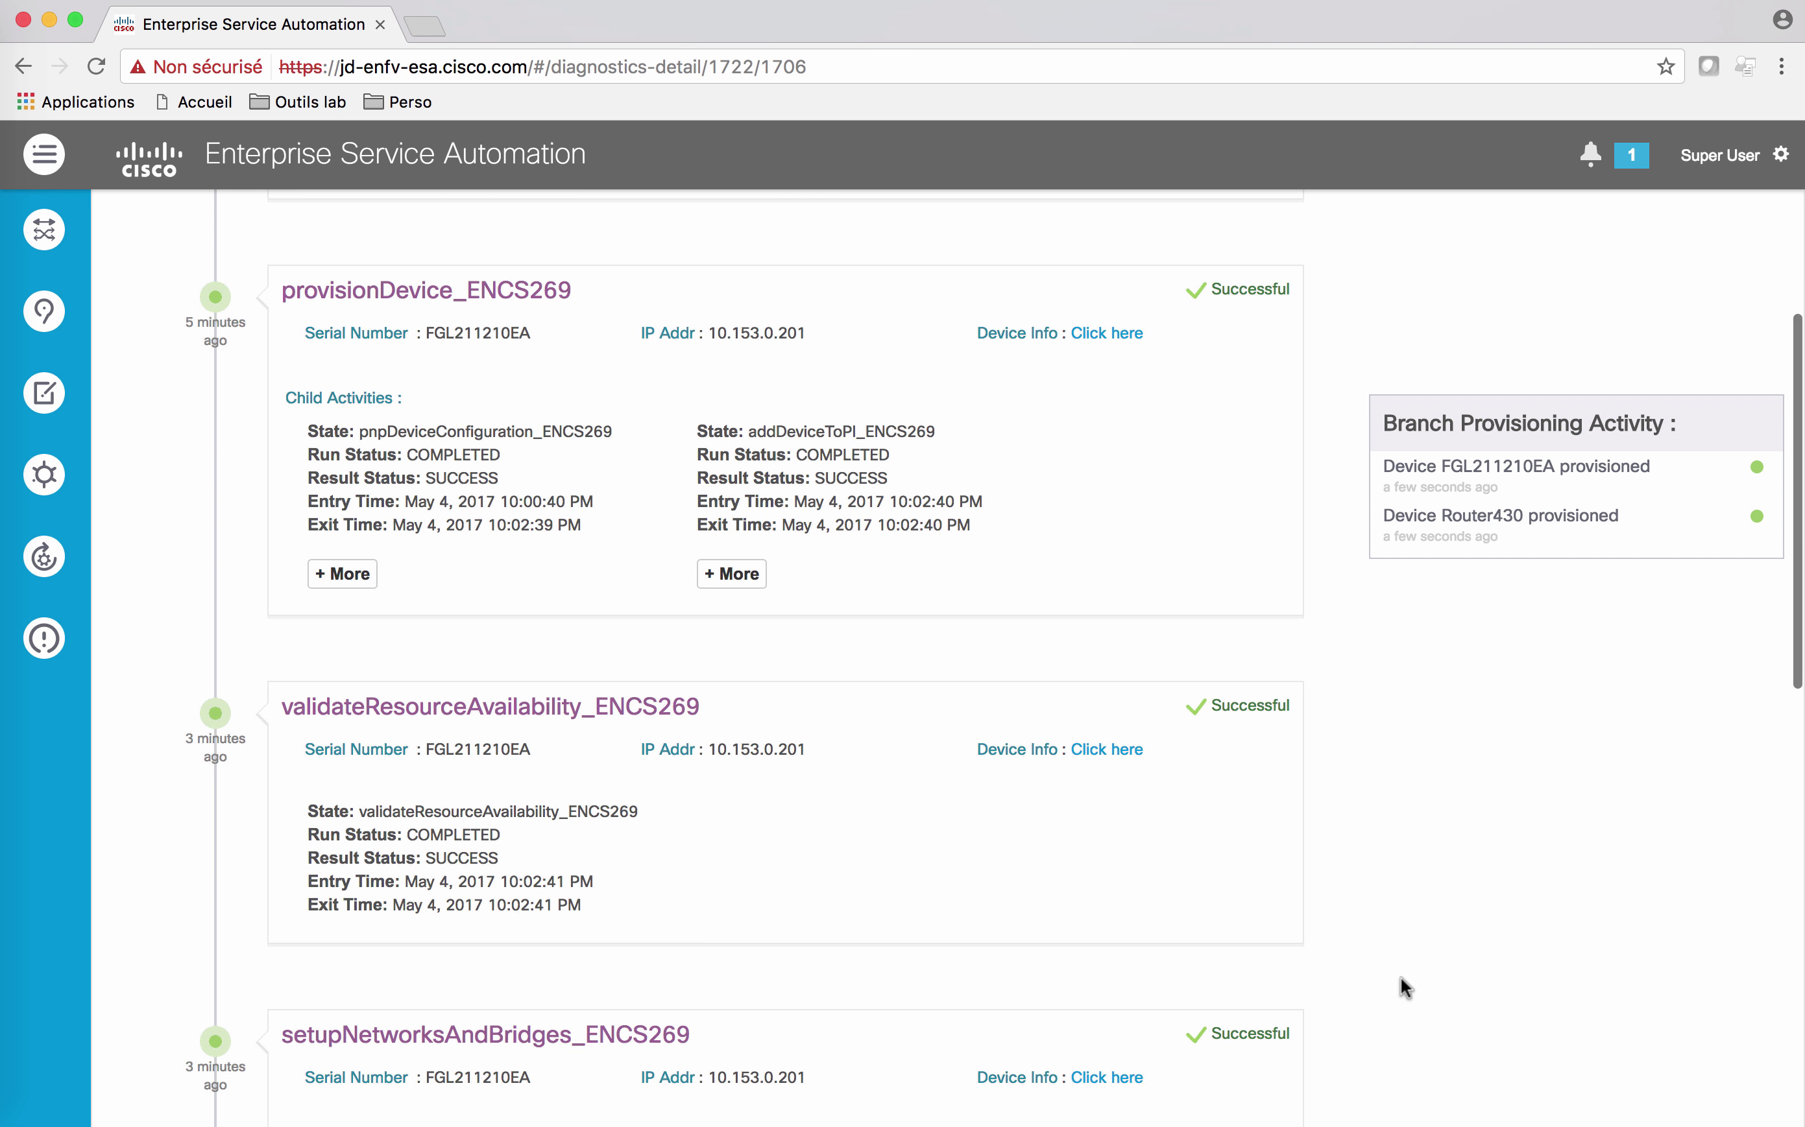
{"action": "scroll", "coordinate": [1399, 978], "scroll_direction": "down", "scroll_amount": 2}
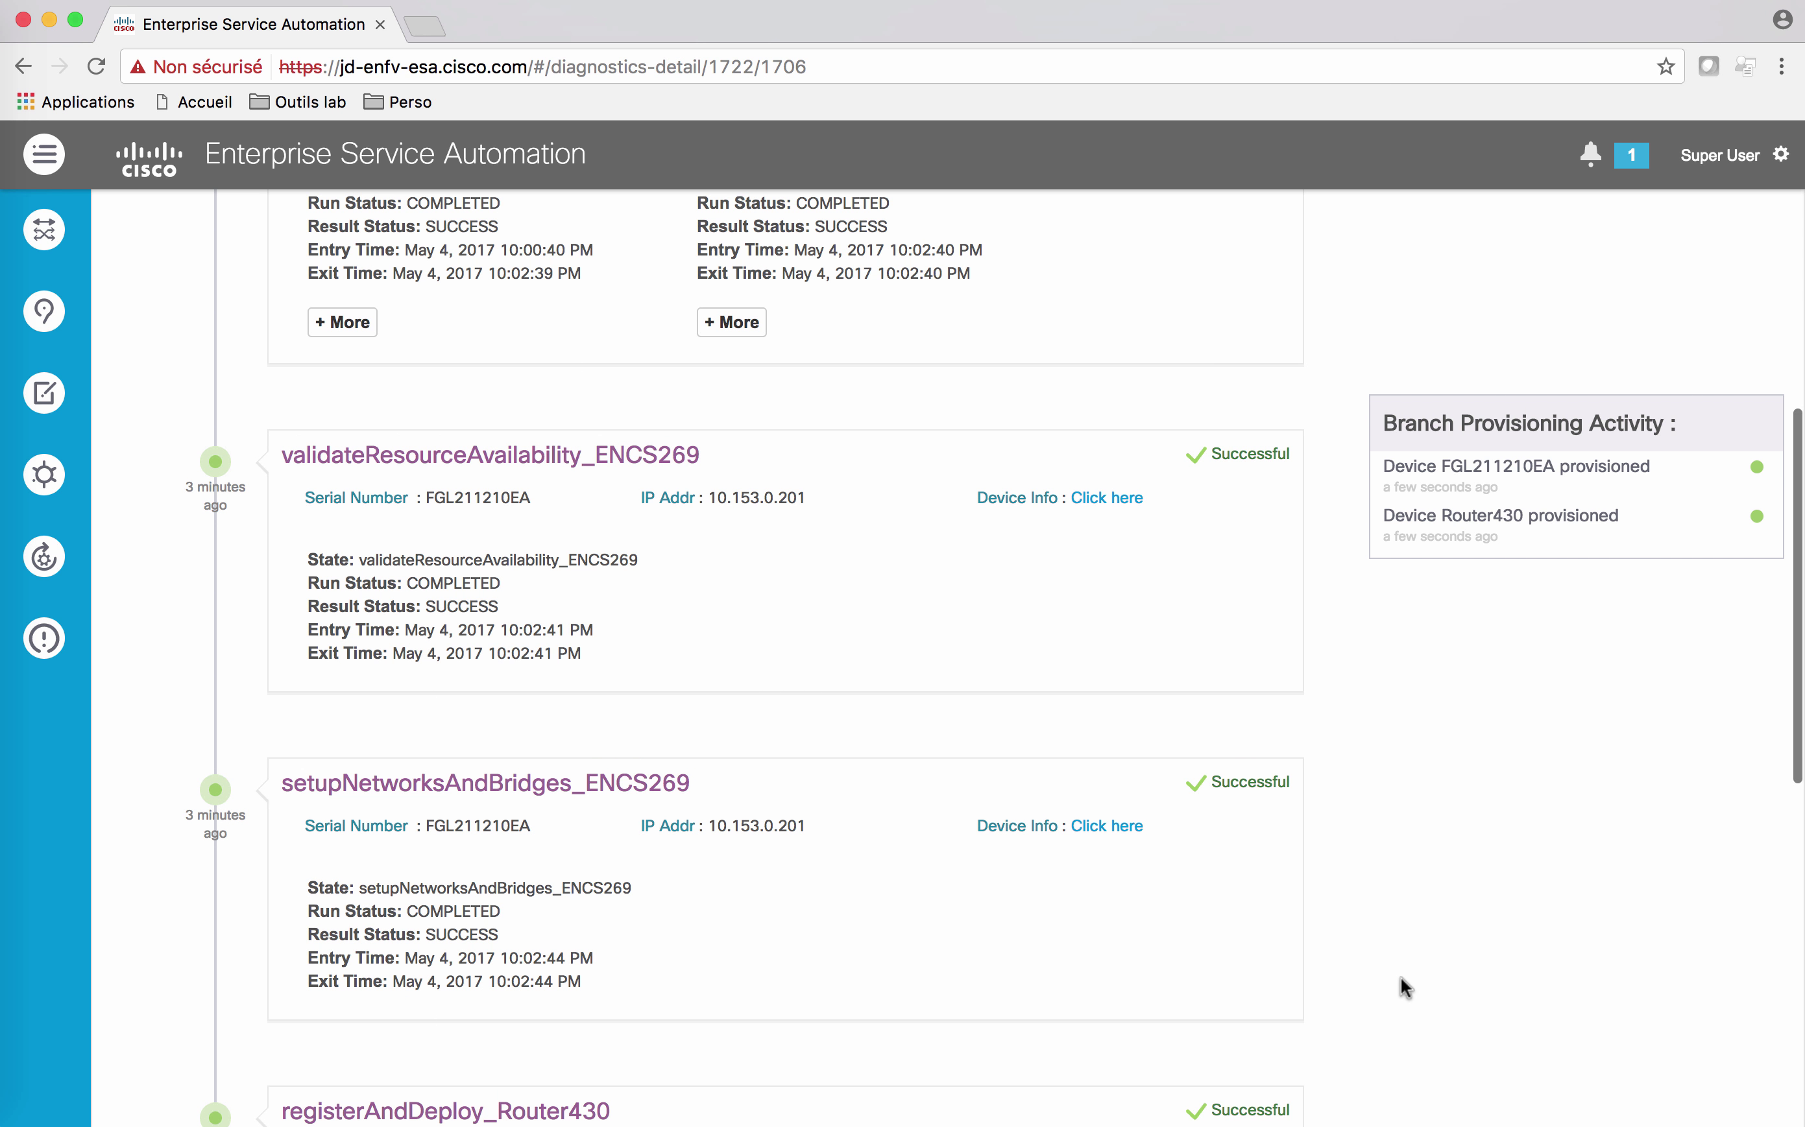
{"action": "scroll", "coordinate": [1400, 978], "scroll_direction": "down", "scroll_amount": 3}
{"action": "scroll", "coordinate": [1400, 978], "scroll_direction": "down", "scroll_amount": 5}
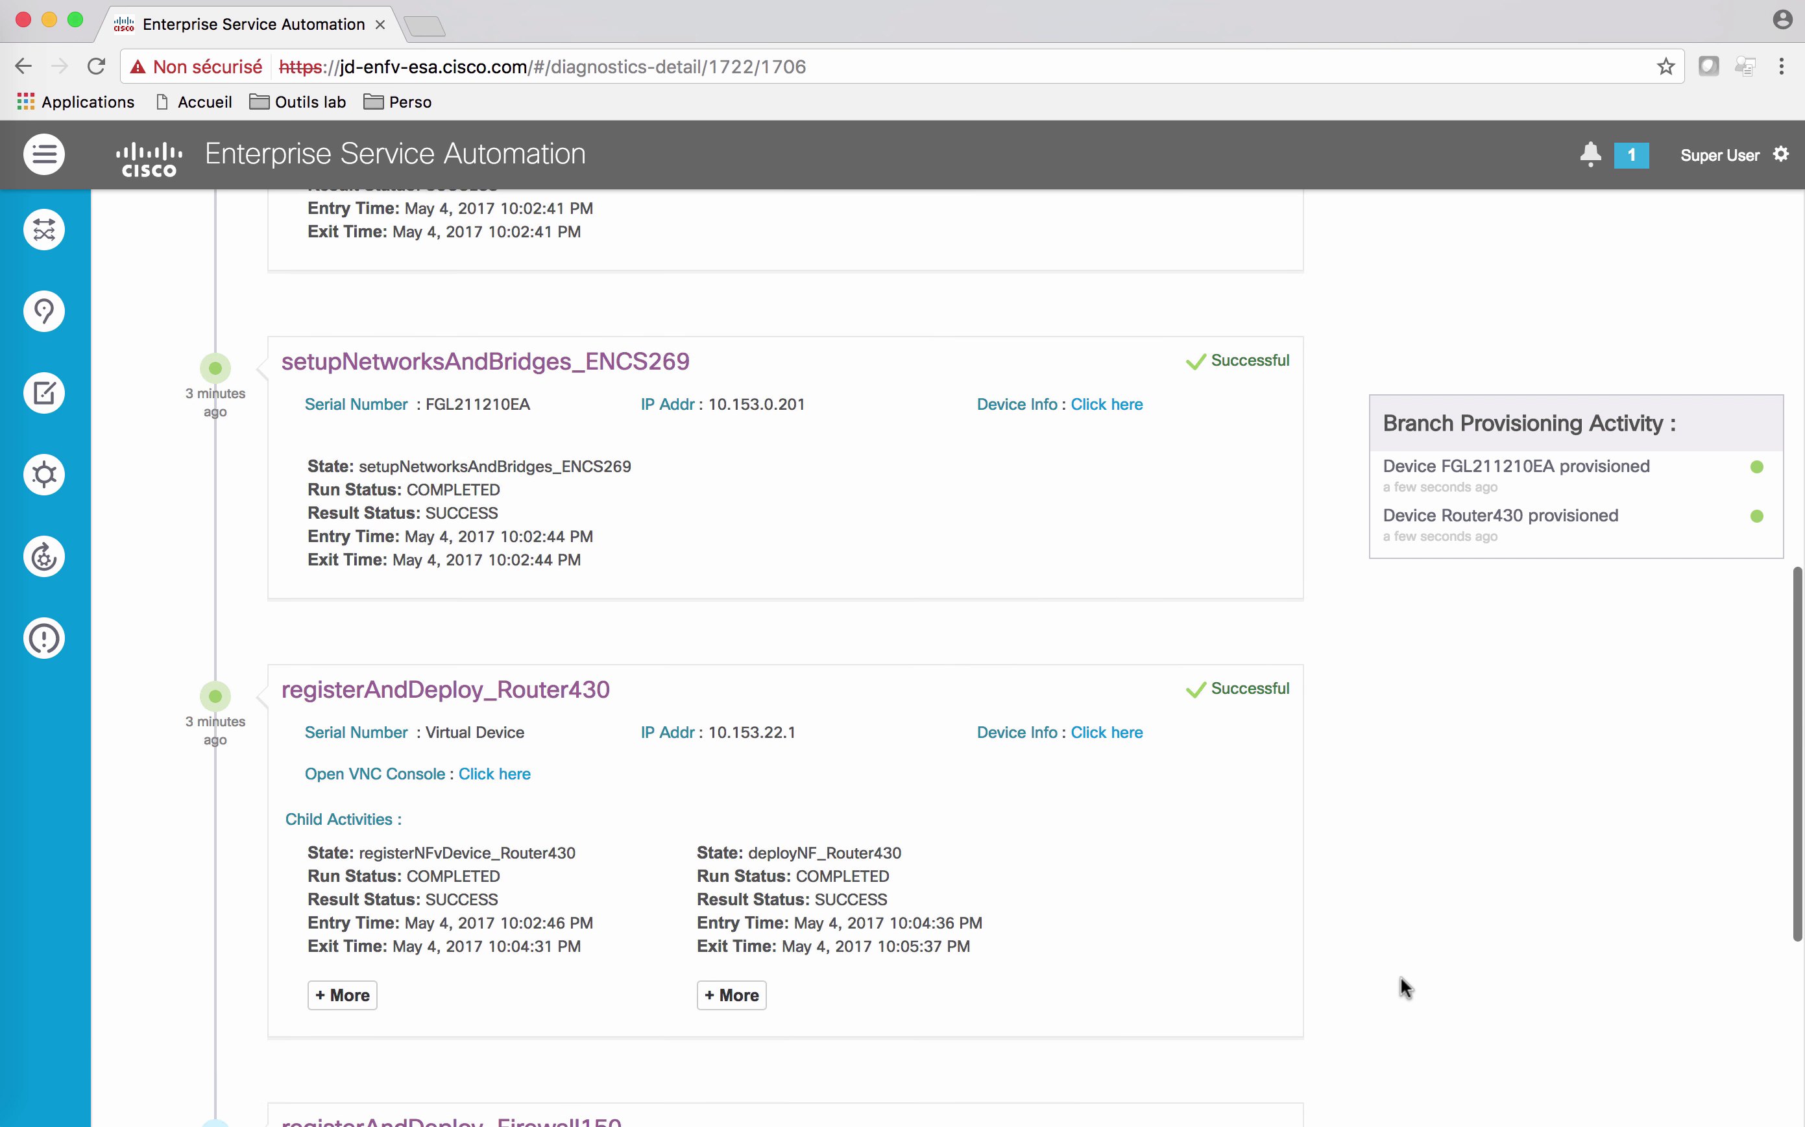
{"action": "scroll", "coordinate": [1400, 978], "scroll_direction": "down", "scroll_amount": 4}
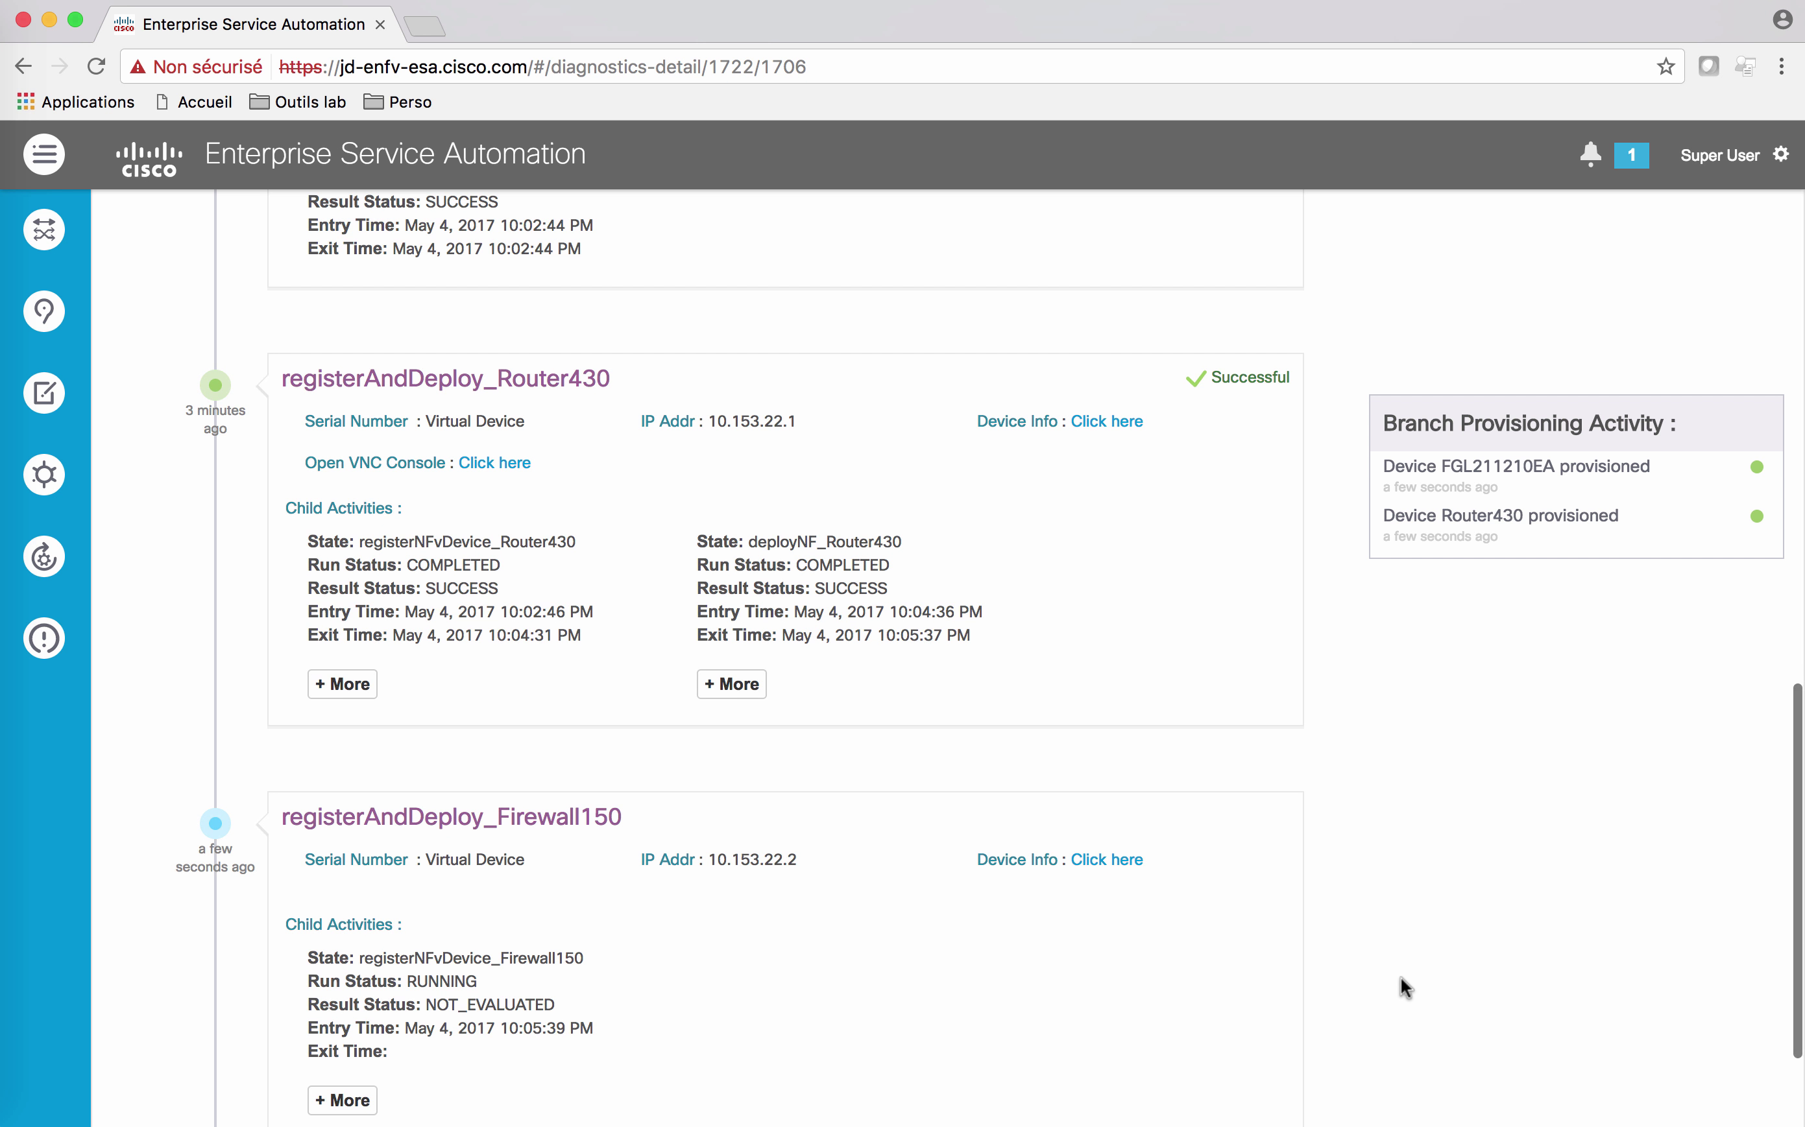
{"action": "scroll", "coordinate": [1400, 978], "scroll_direction": "down", "scroll_amount": 2}
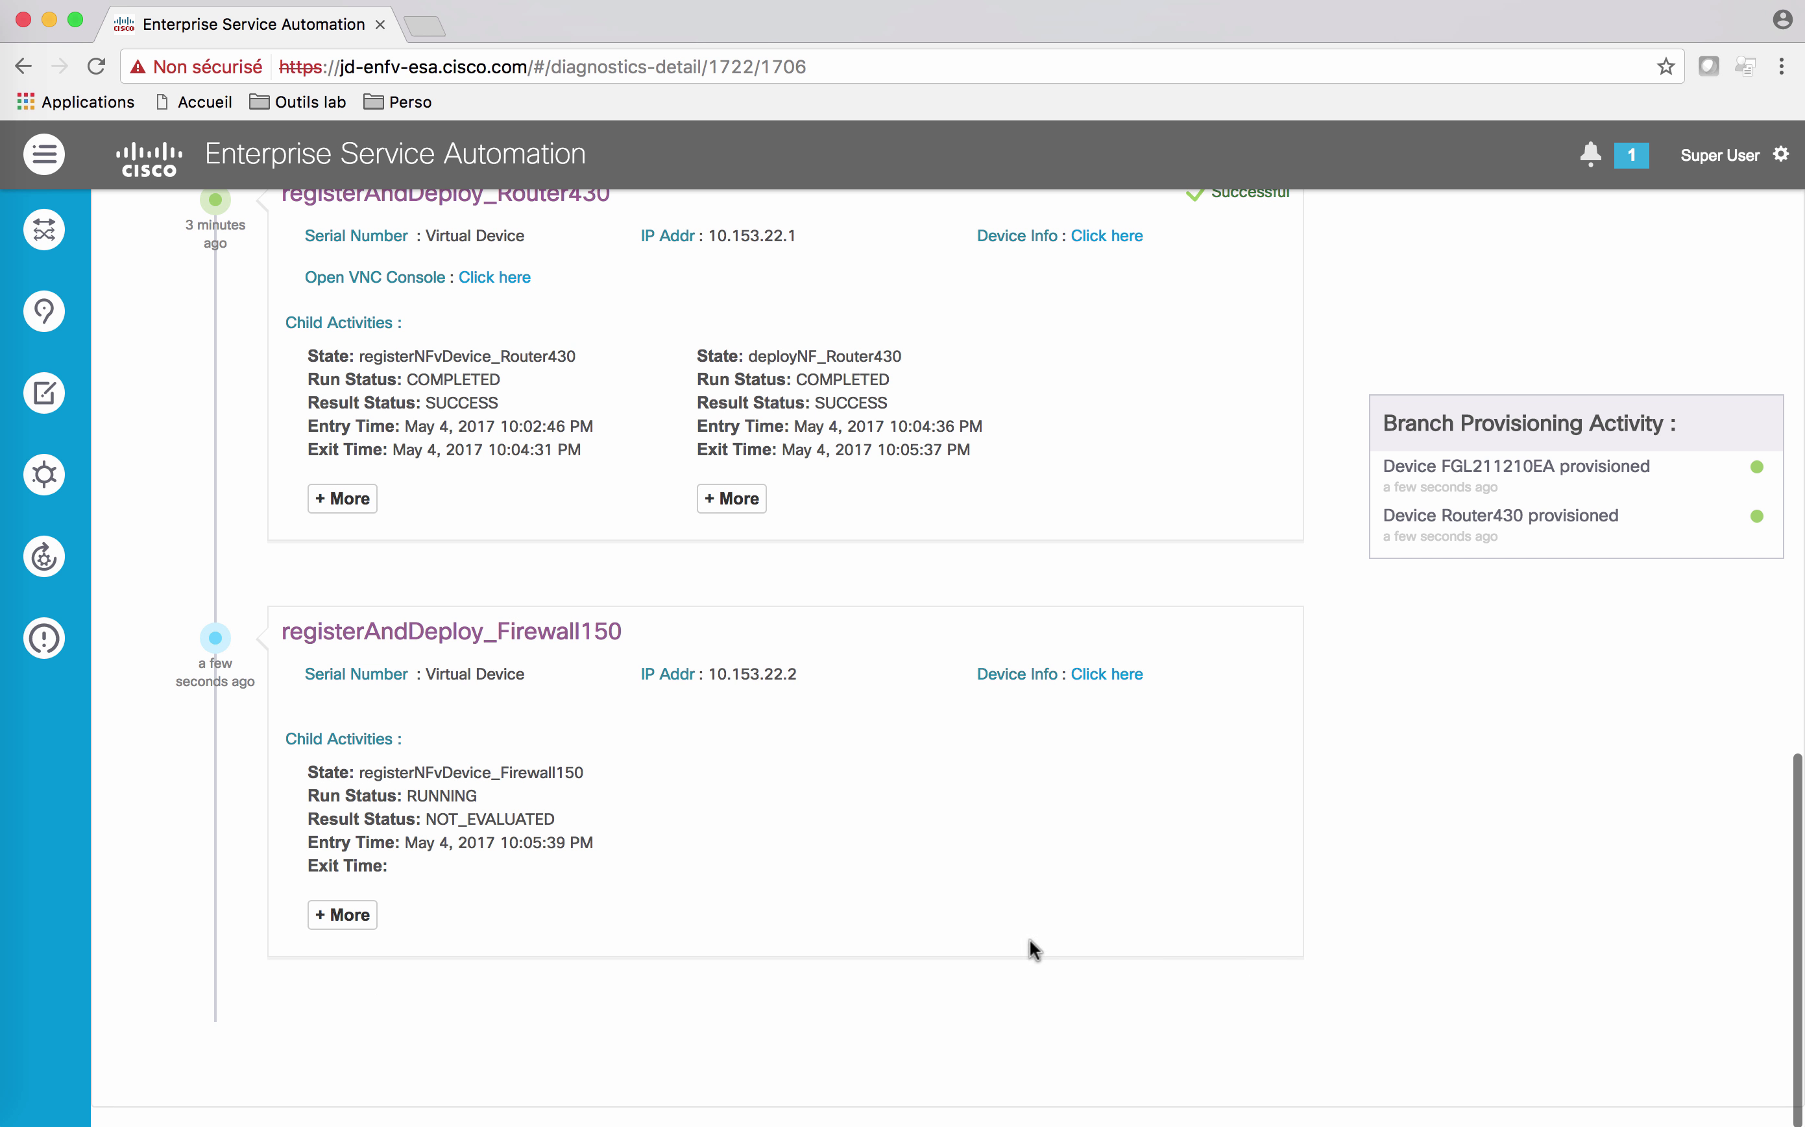
{"action": "scroll", "coordinate": [595, 573], "scroll_direction": "up", "scroll_amount": 1}
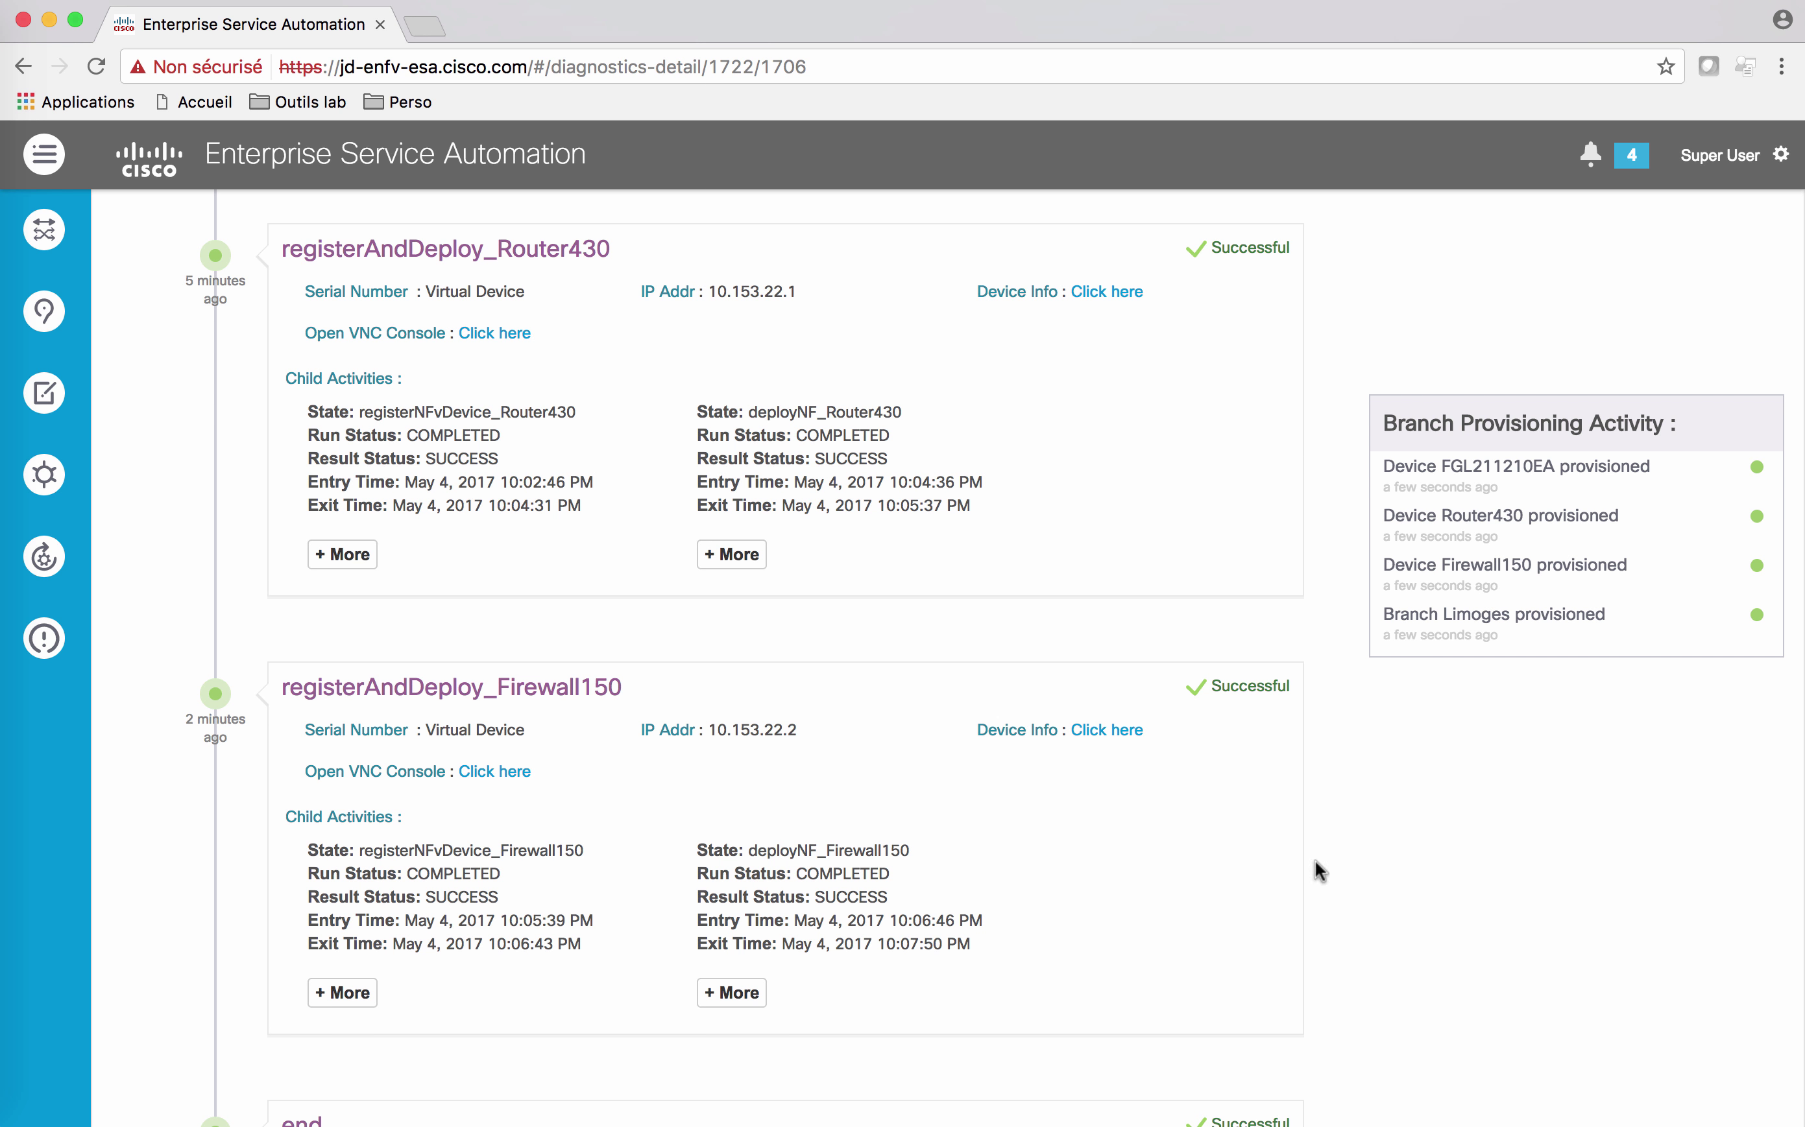
{"action": "scroll", "coordinate": [1417, 769], "scroll_direction": "down", "scroll_amount": 5}
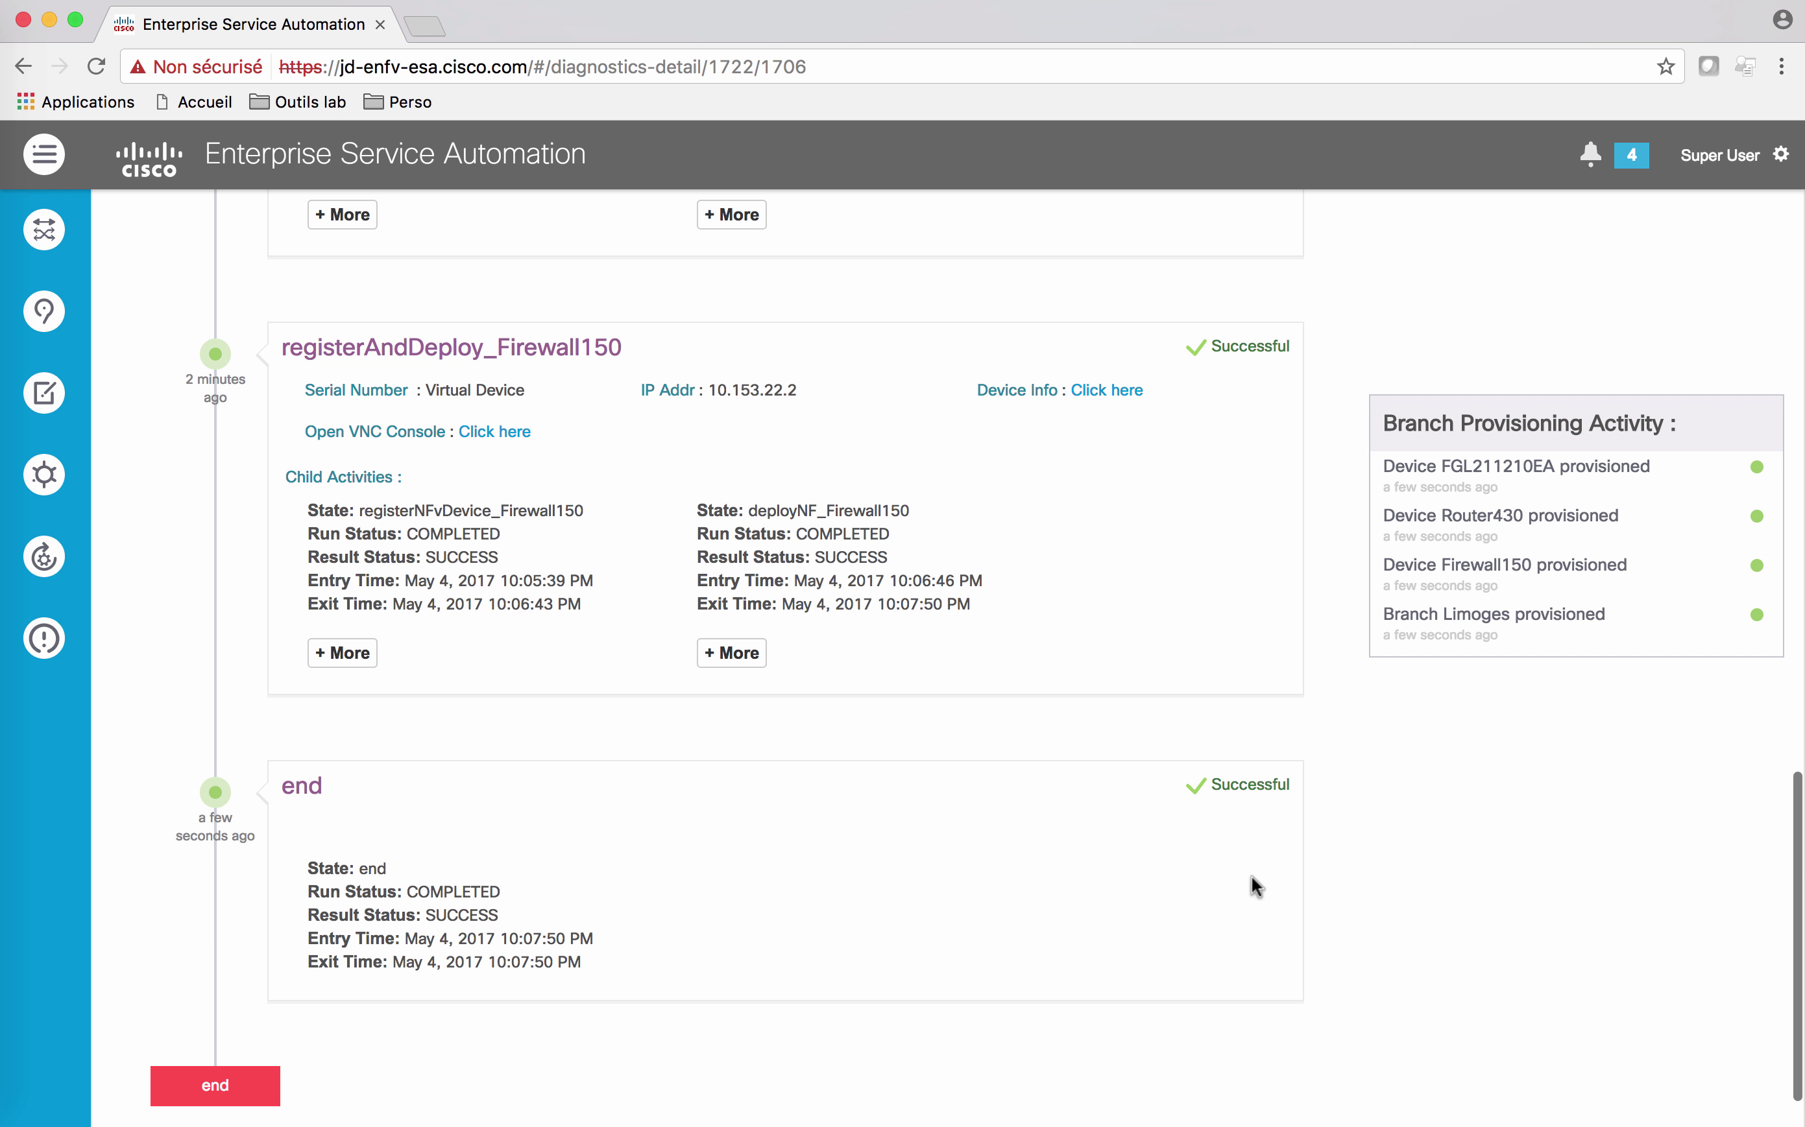
{"action": "scroll", "coordinate": [1259, 886], "scroll_direction": "down", "scroll_amount": 1}
Step: Inspect the deployed Limoges branch's ISRv and ASAv topology and devices on the map, then close it
{"action": "left_click", "coordinate": [43, 311]}
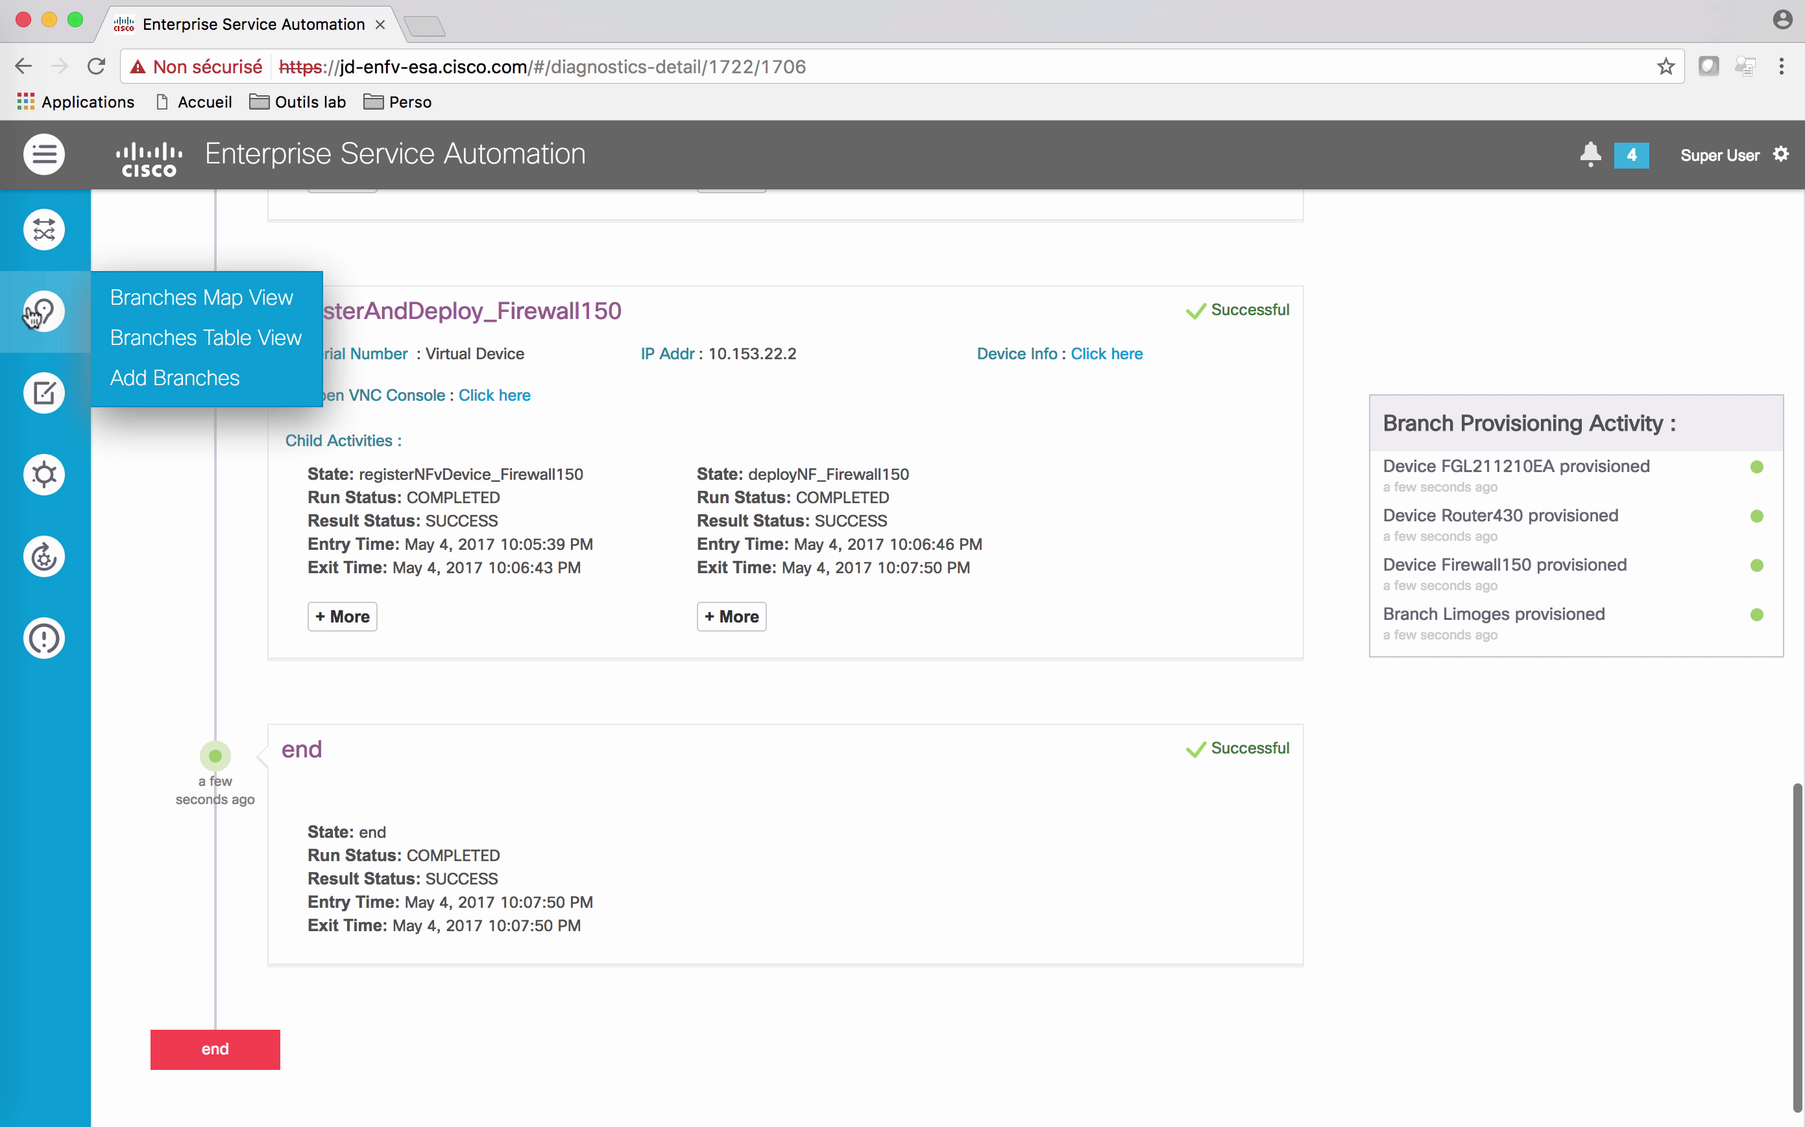
{"action": "left_click", "coordinate": [190, 302]}
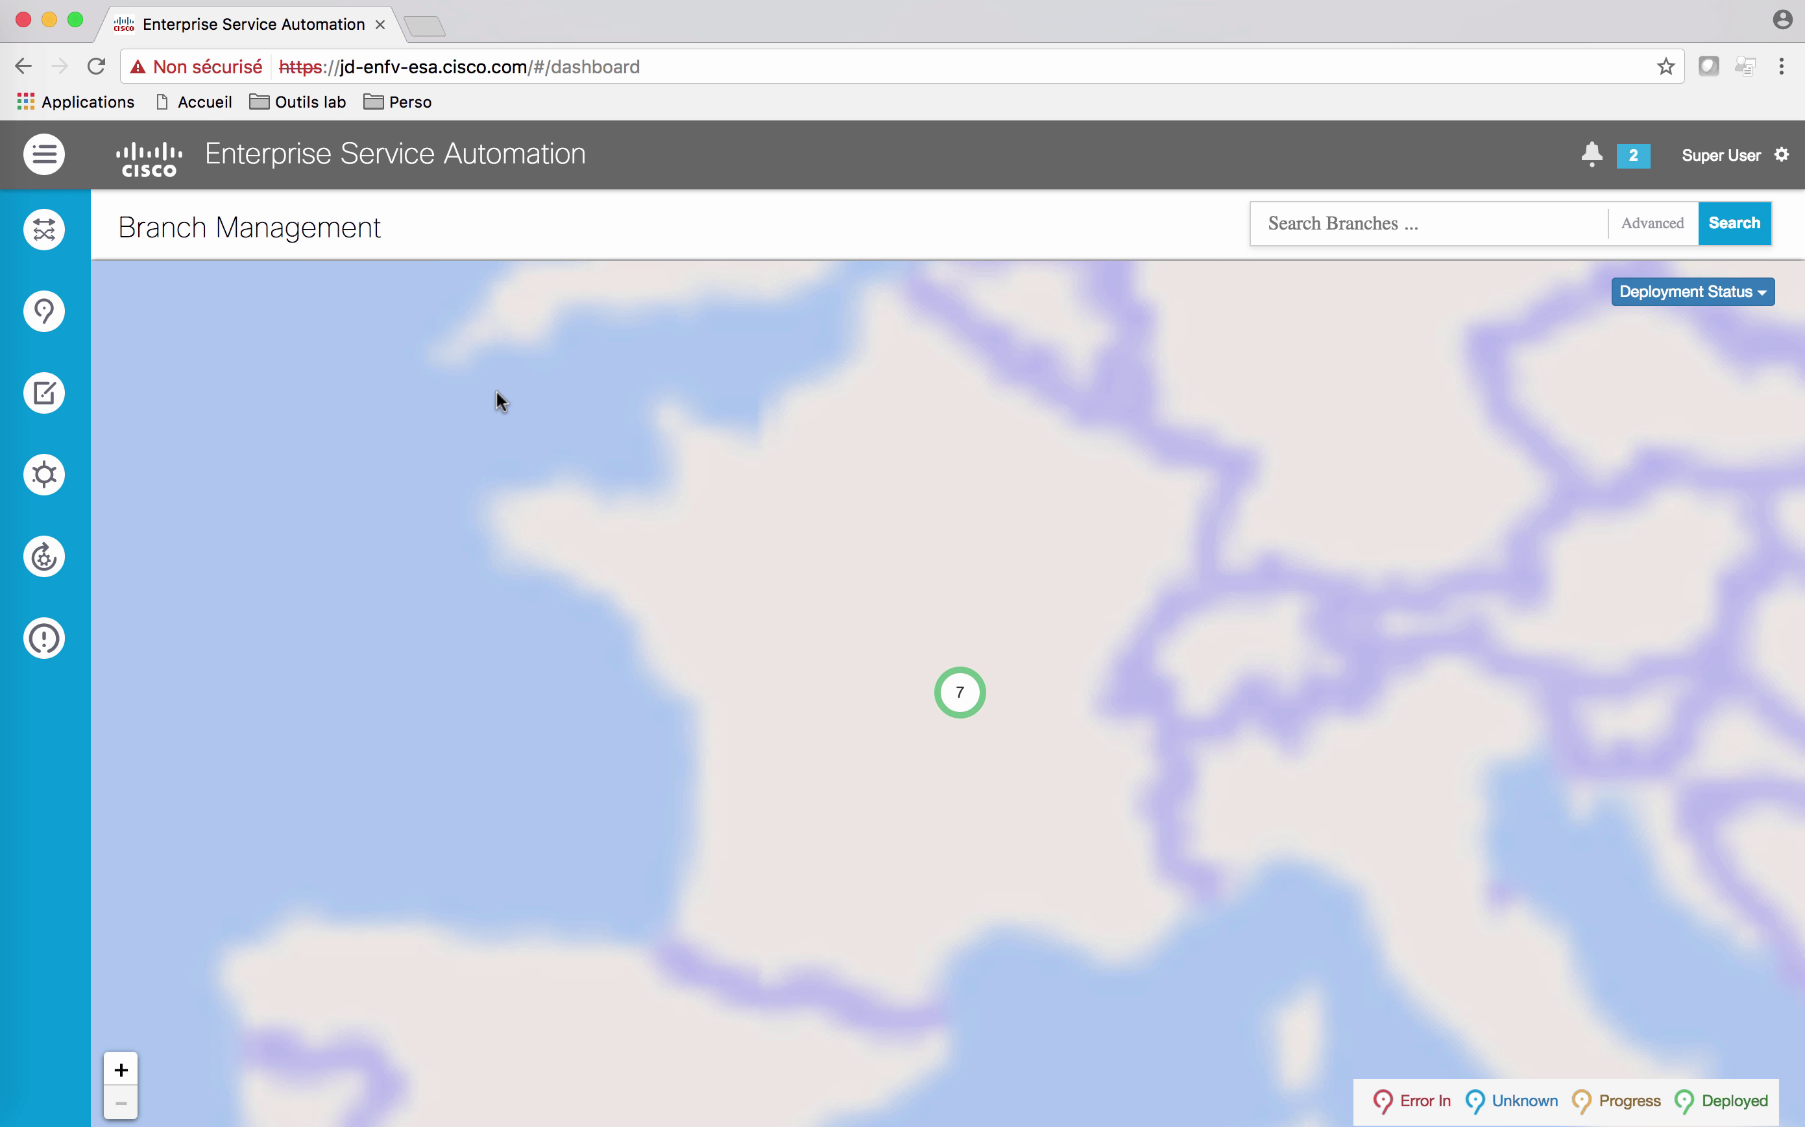
{"action": "left_click", "coordinate": [836, 708]}
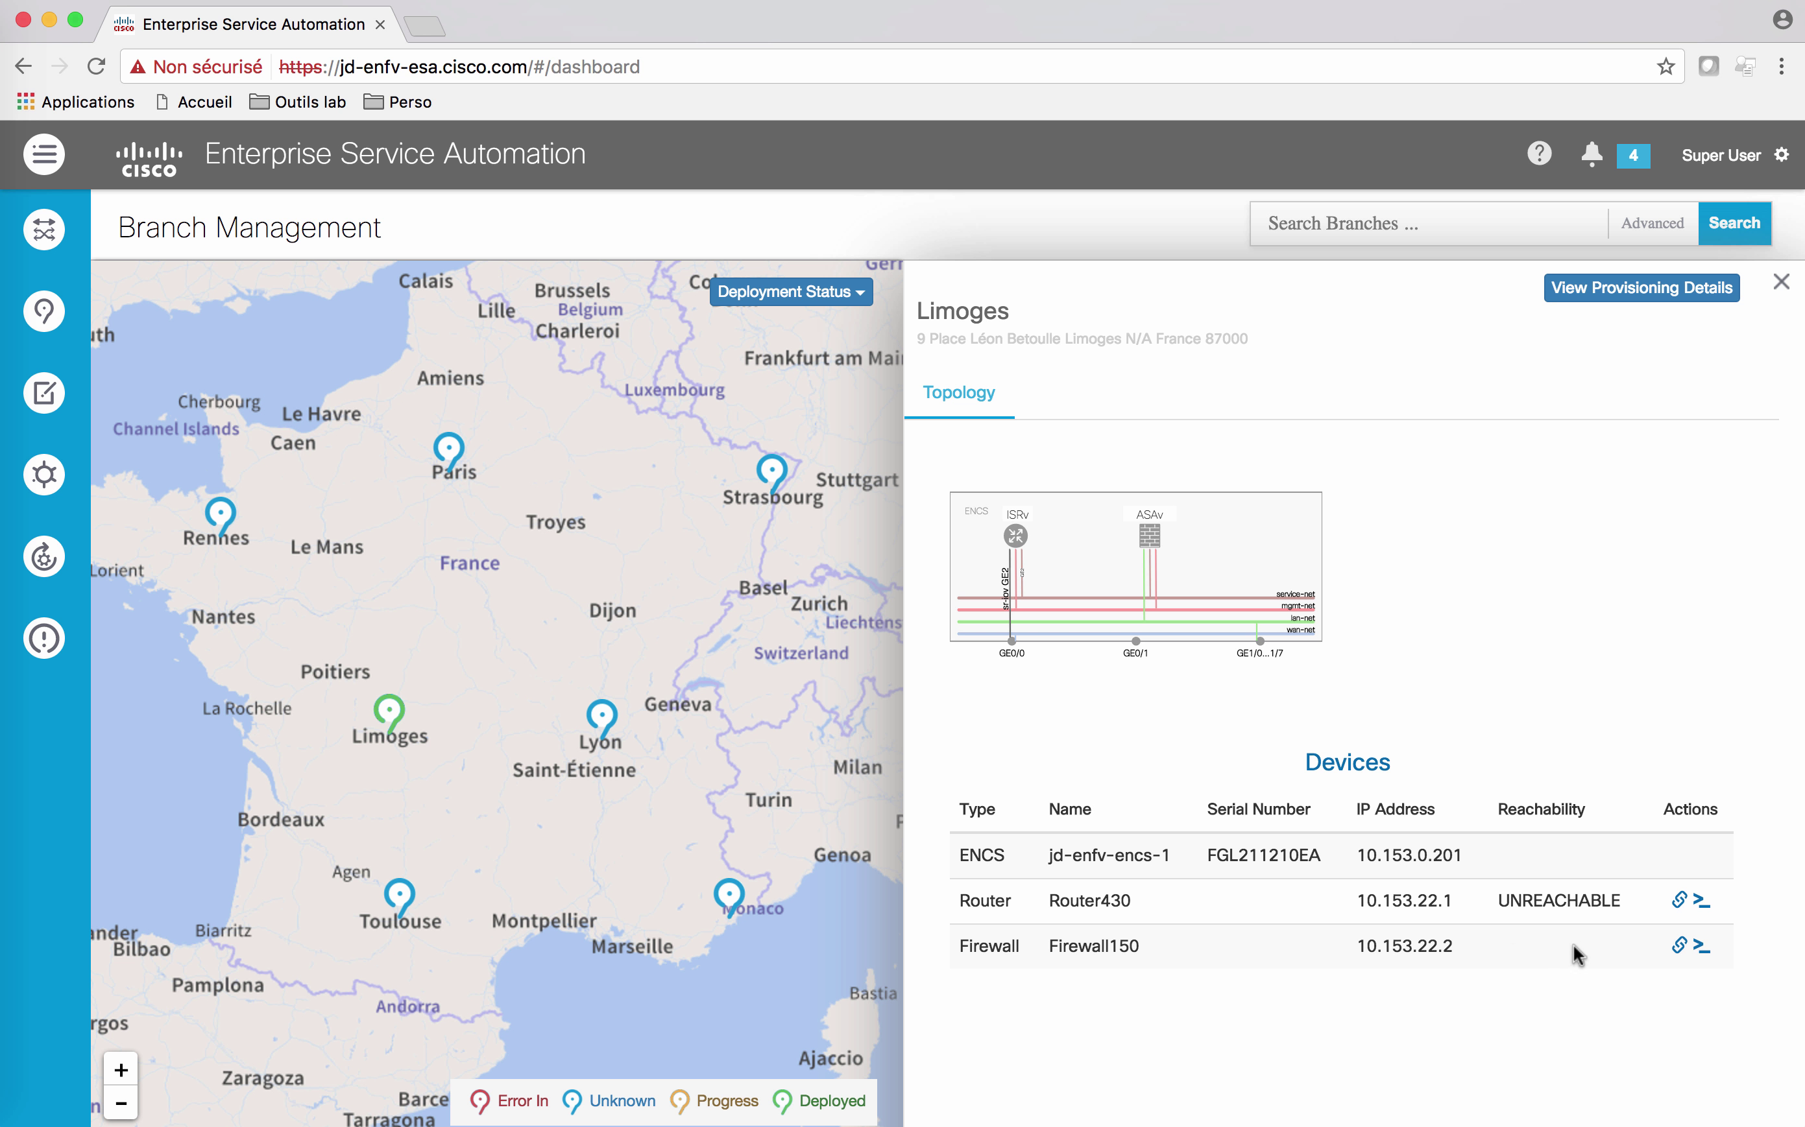
{"action": "left_click", "coordinate": [1001, 855]}
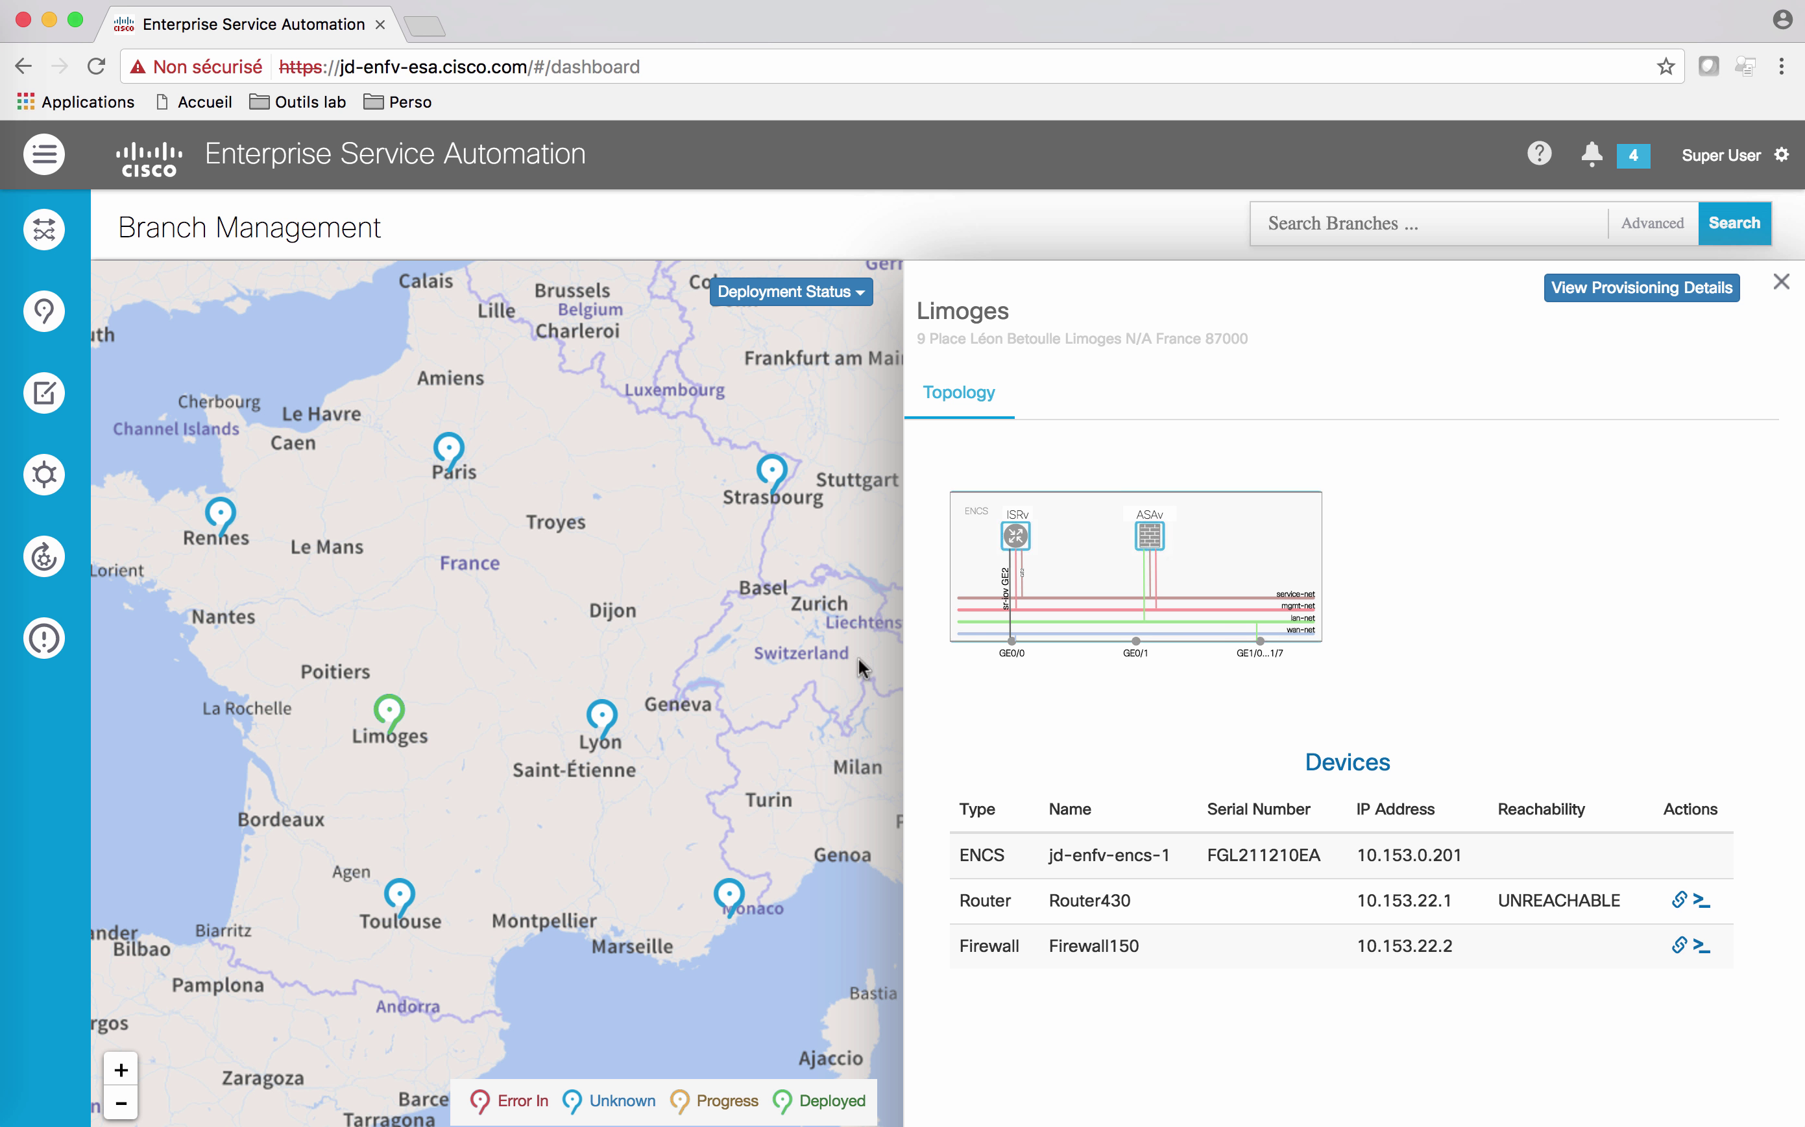
{"action": "left_click", "coordinate": [1779, 284]}
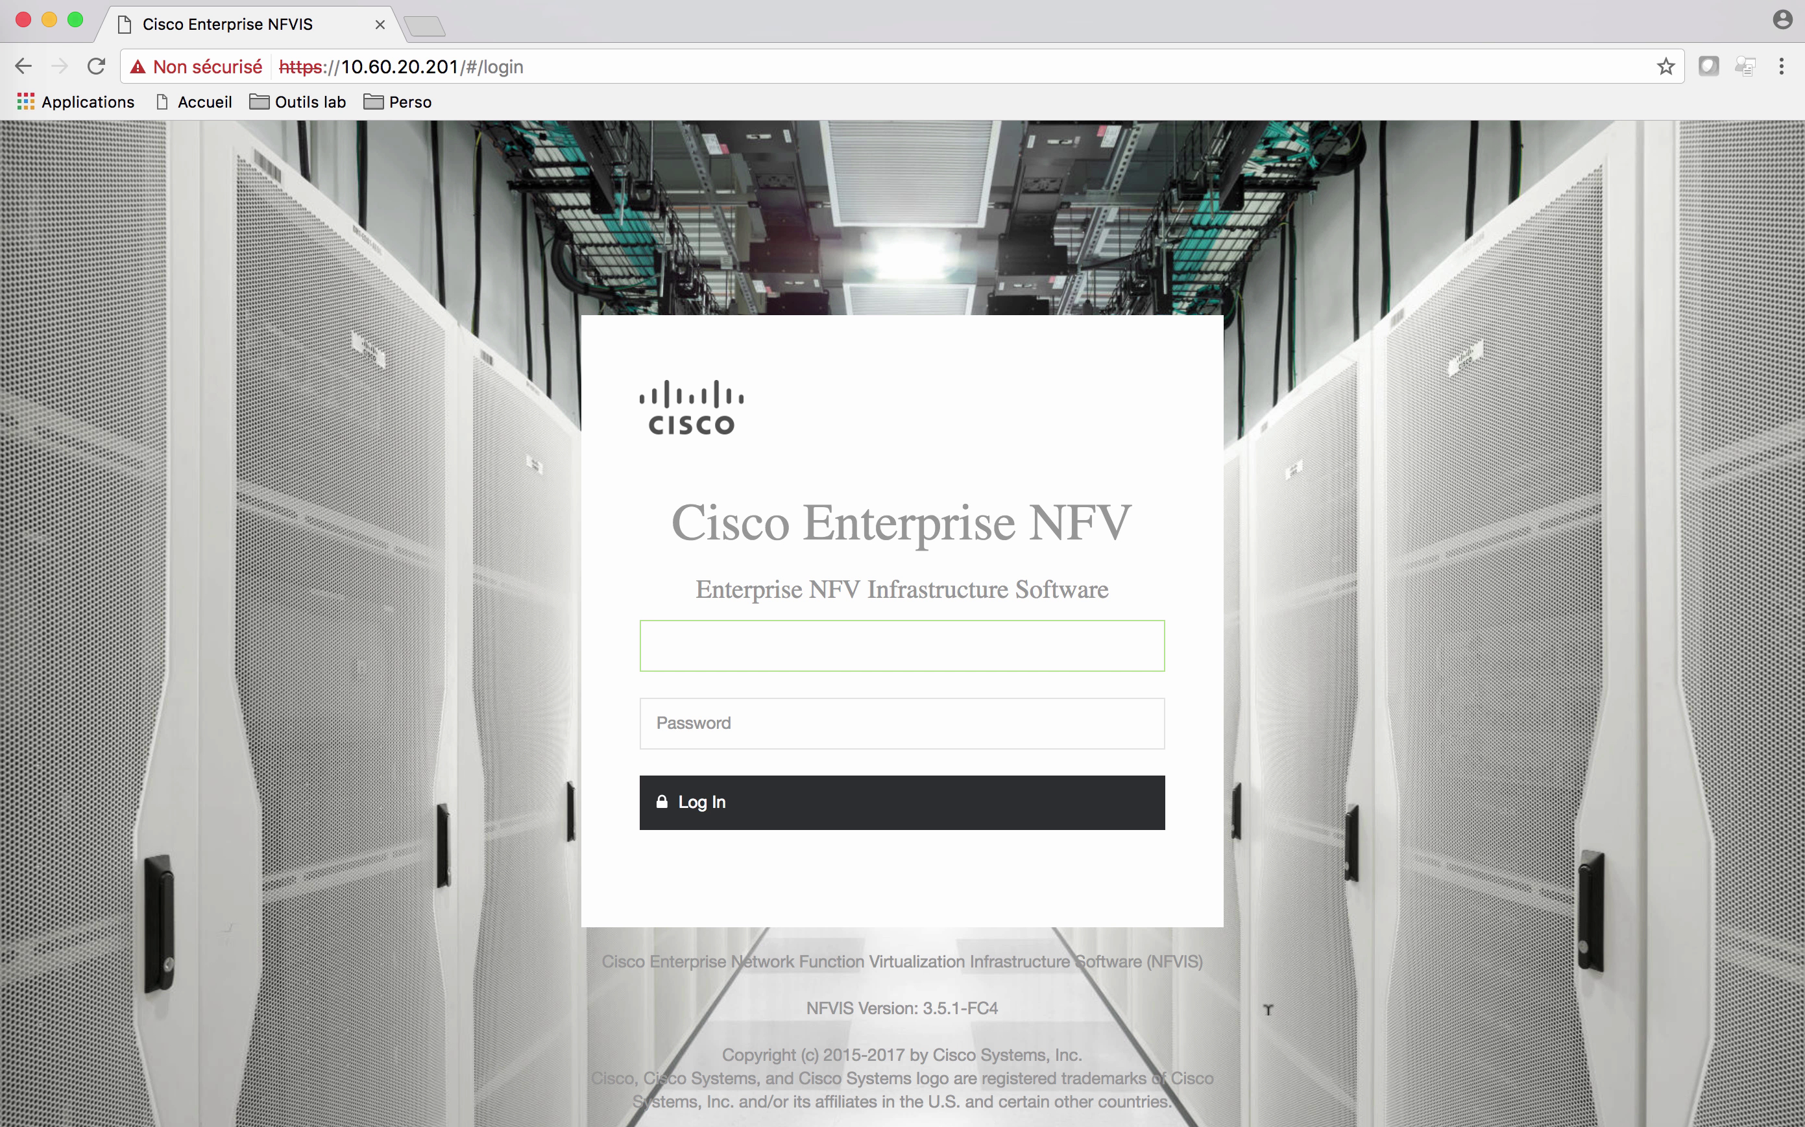
Step: Sign in to Cisco Enterprise NFVIS with the admin username and its password
{"action": "type", "text": "admin"}
{"action": "key", "text": "Tab"}
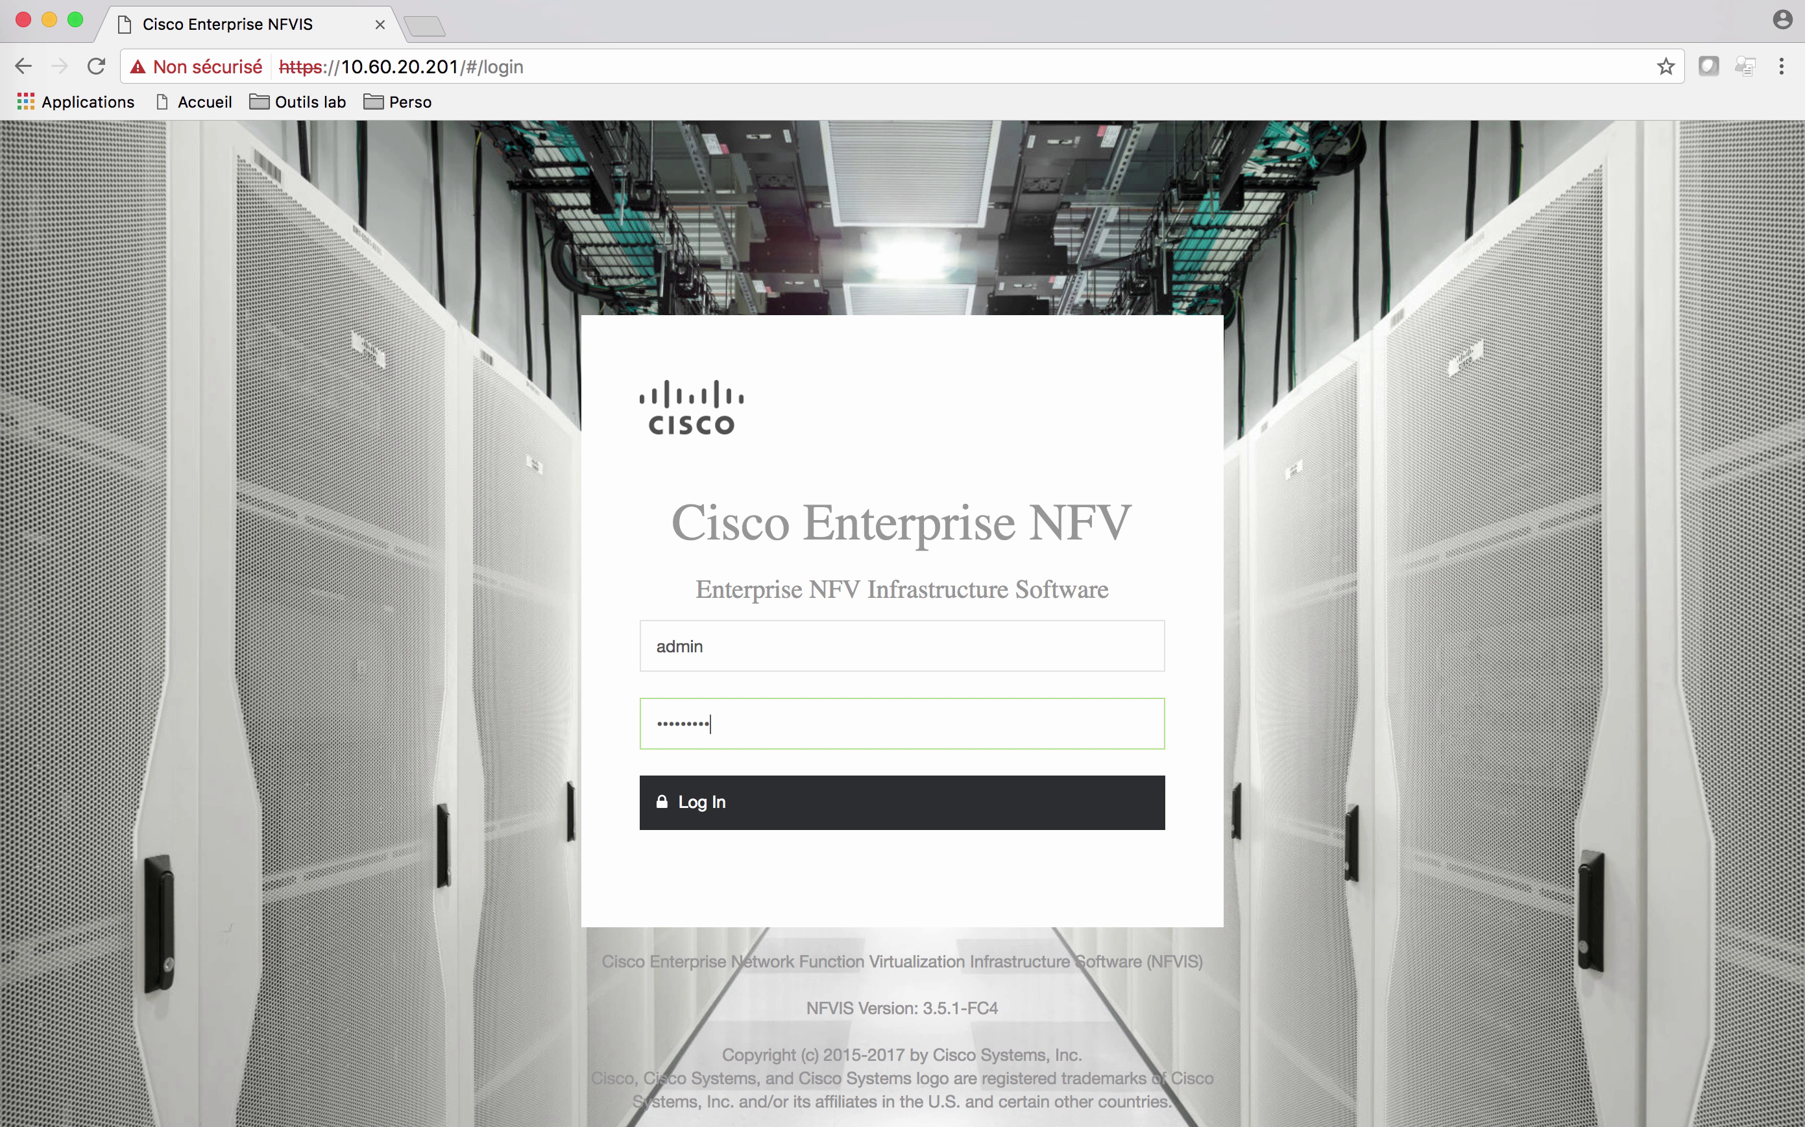
{"action": "left_click", "coordinate": [741, 785]}
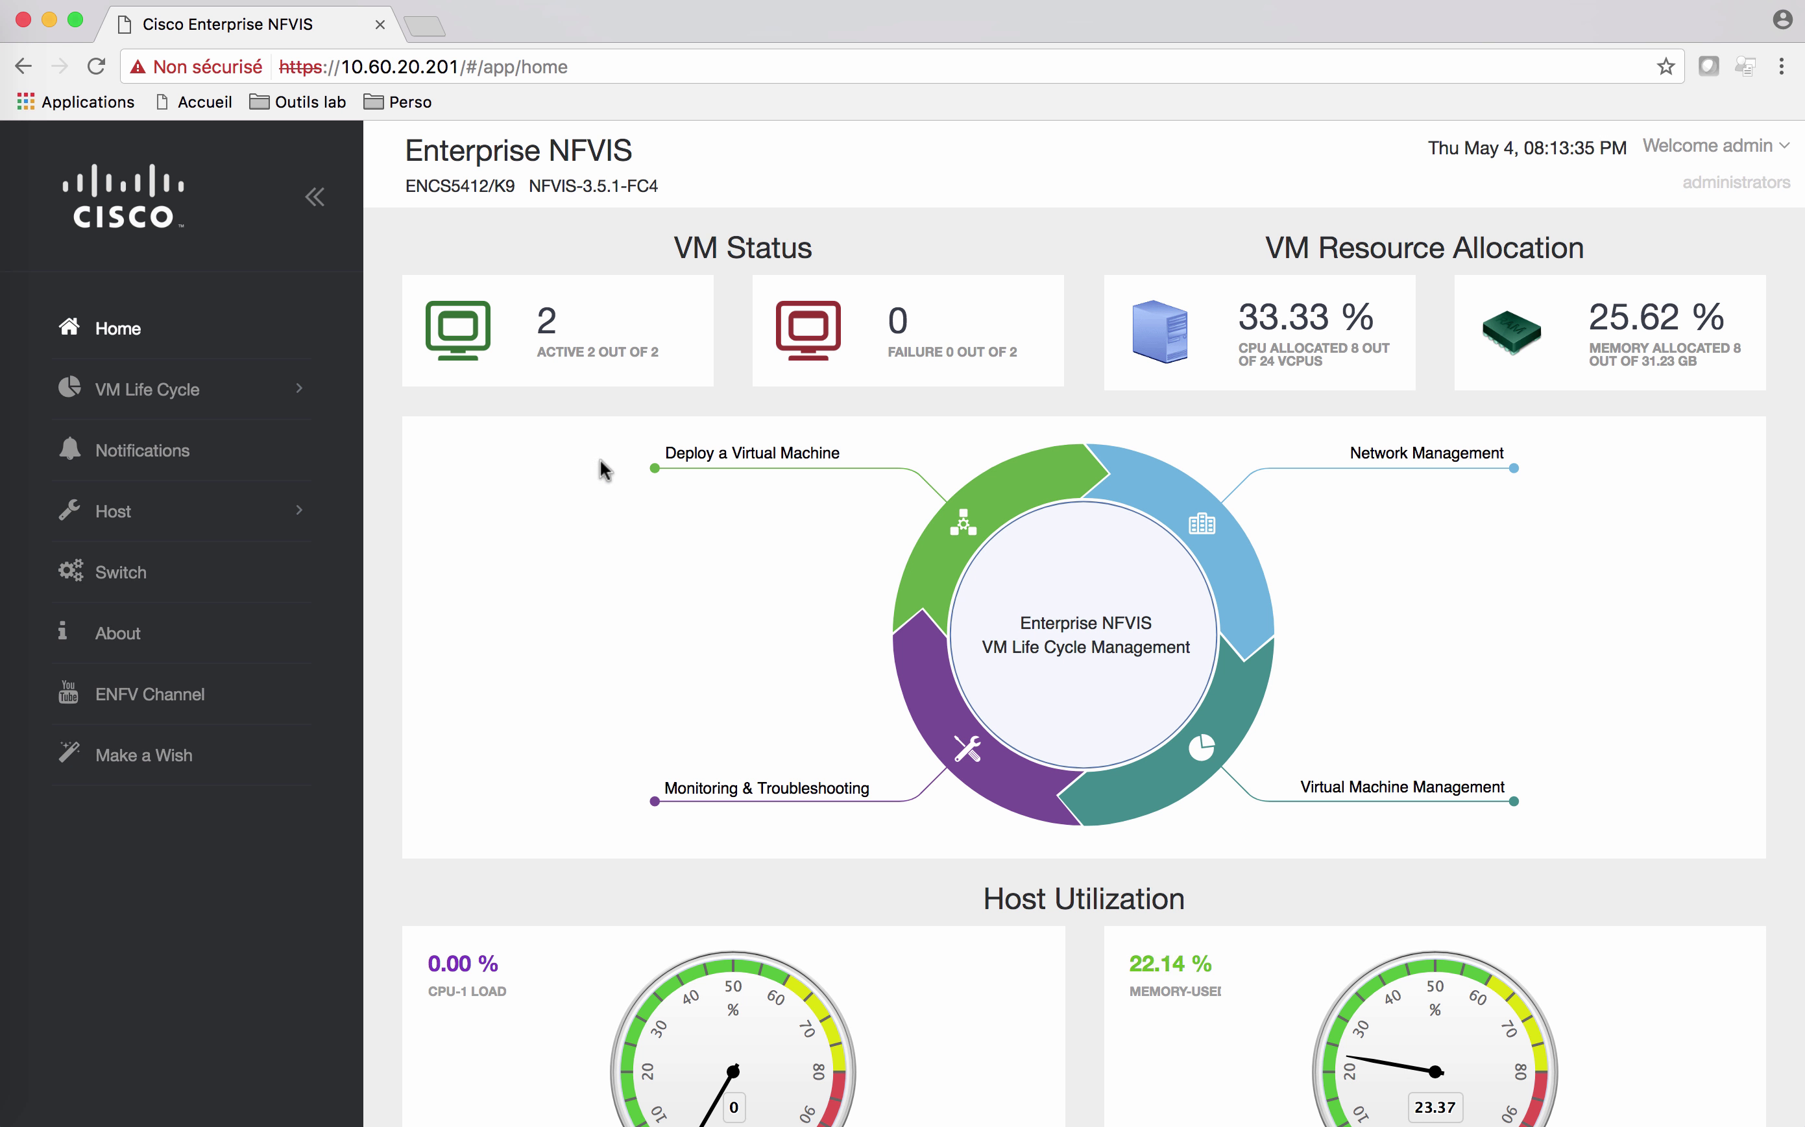
Step: Go through VM Life Cycle's Image Repository to the VM Deployment view showing ASA and ISRv active
{"action": "mouse_move", "coordinate": [533, 321]}
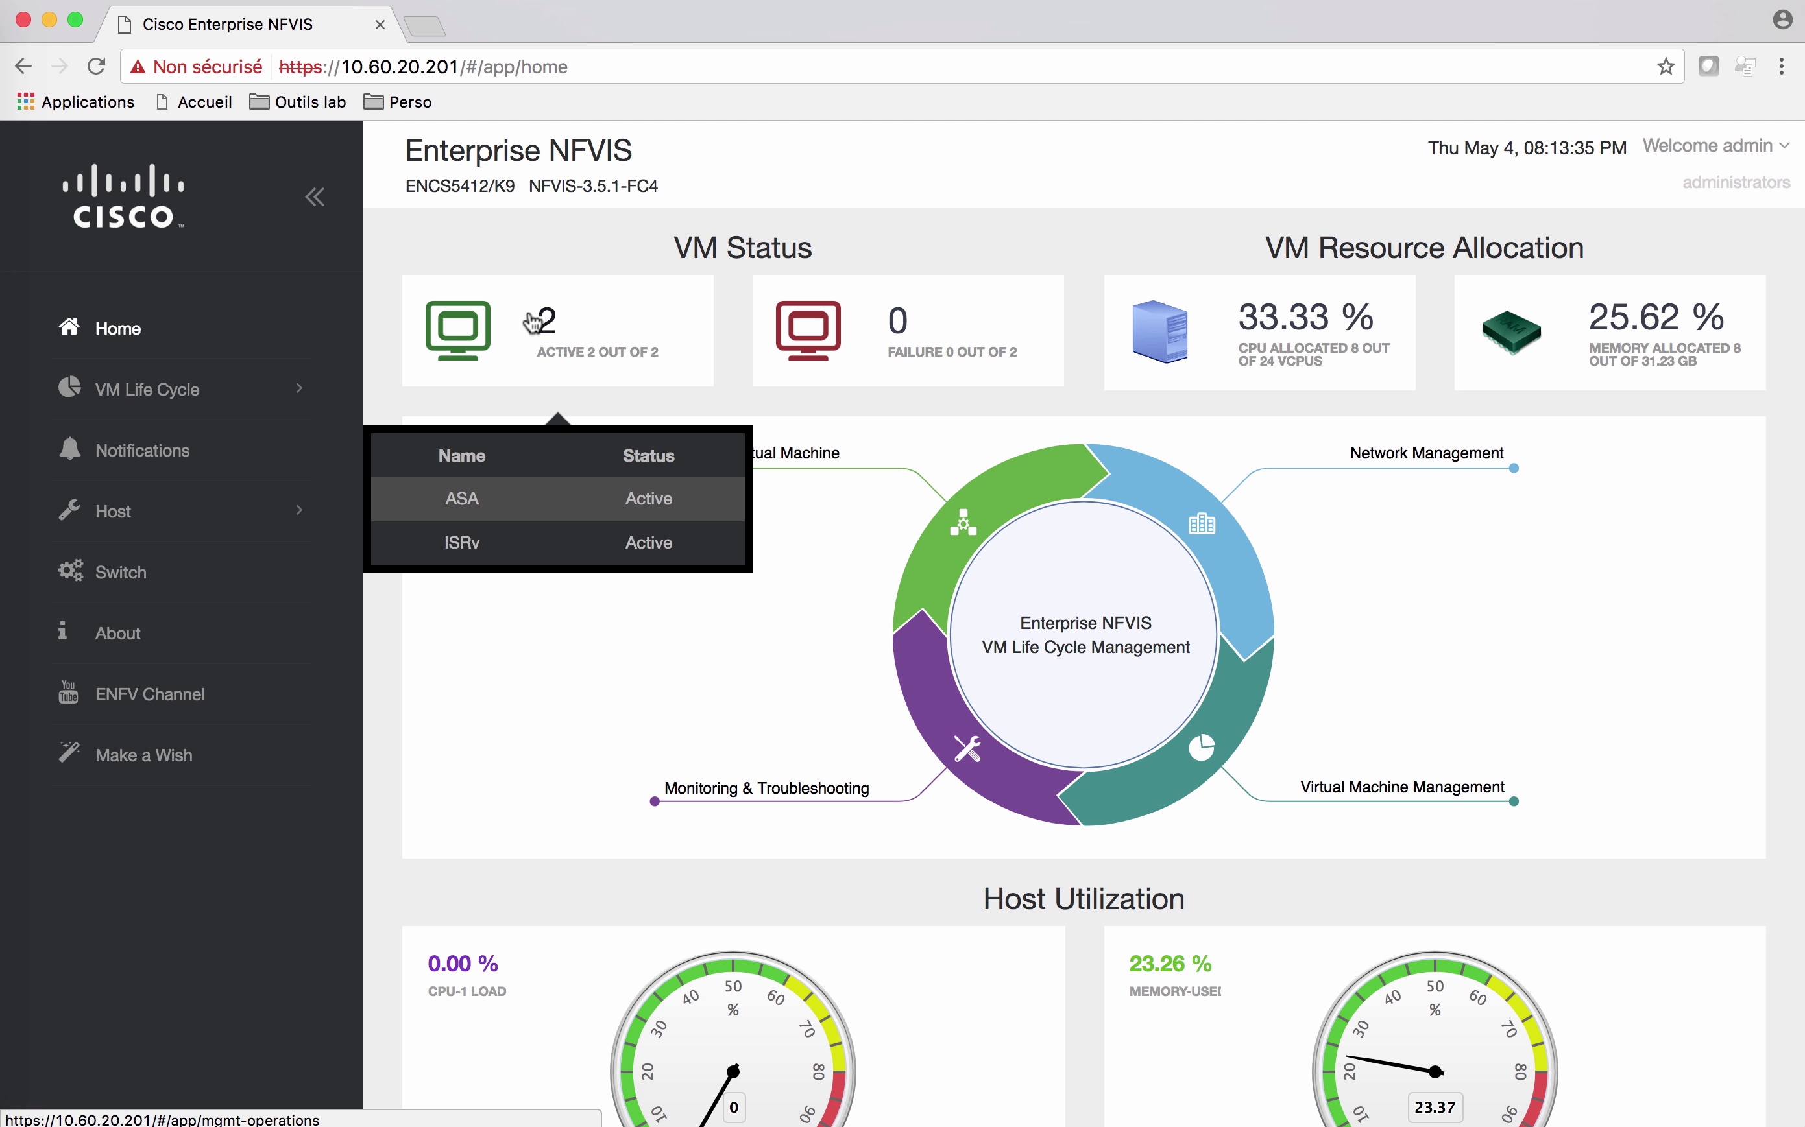
{"action": "left_click", "coordinate": [248, 395]}
{"action": "left_click", "coordinate": [204, 510]}
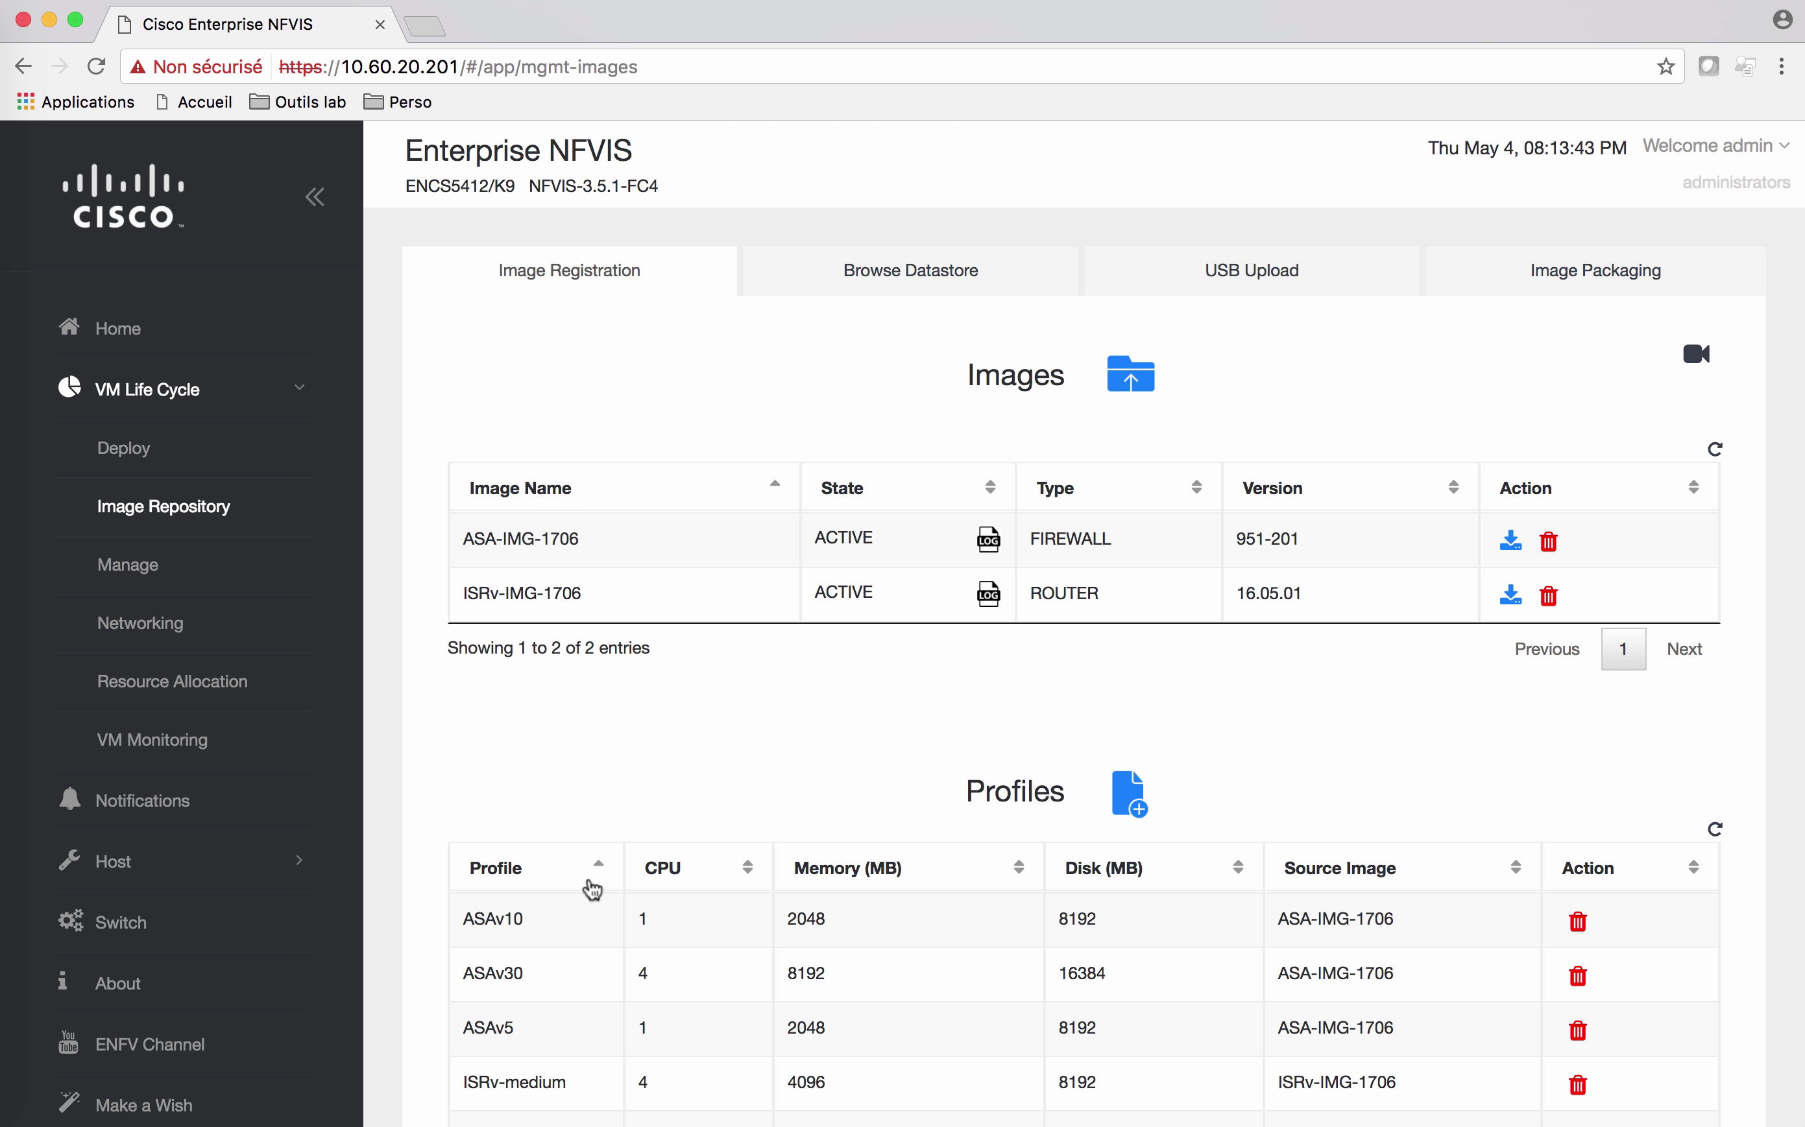
{"action": "scroll", "coordinate": [585, 877], "scroll_direction": "down", "scroll_amount": 3}
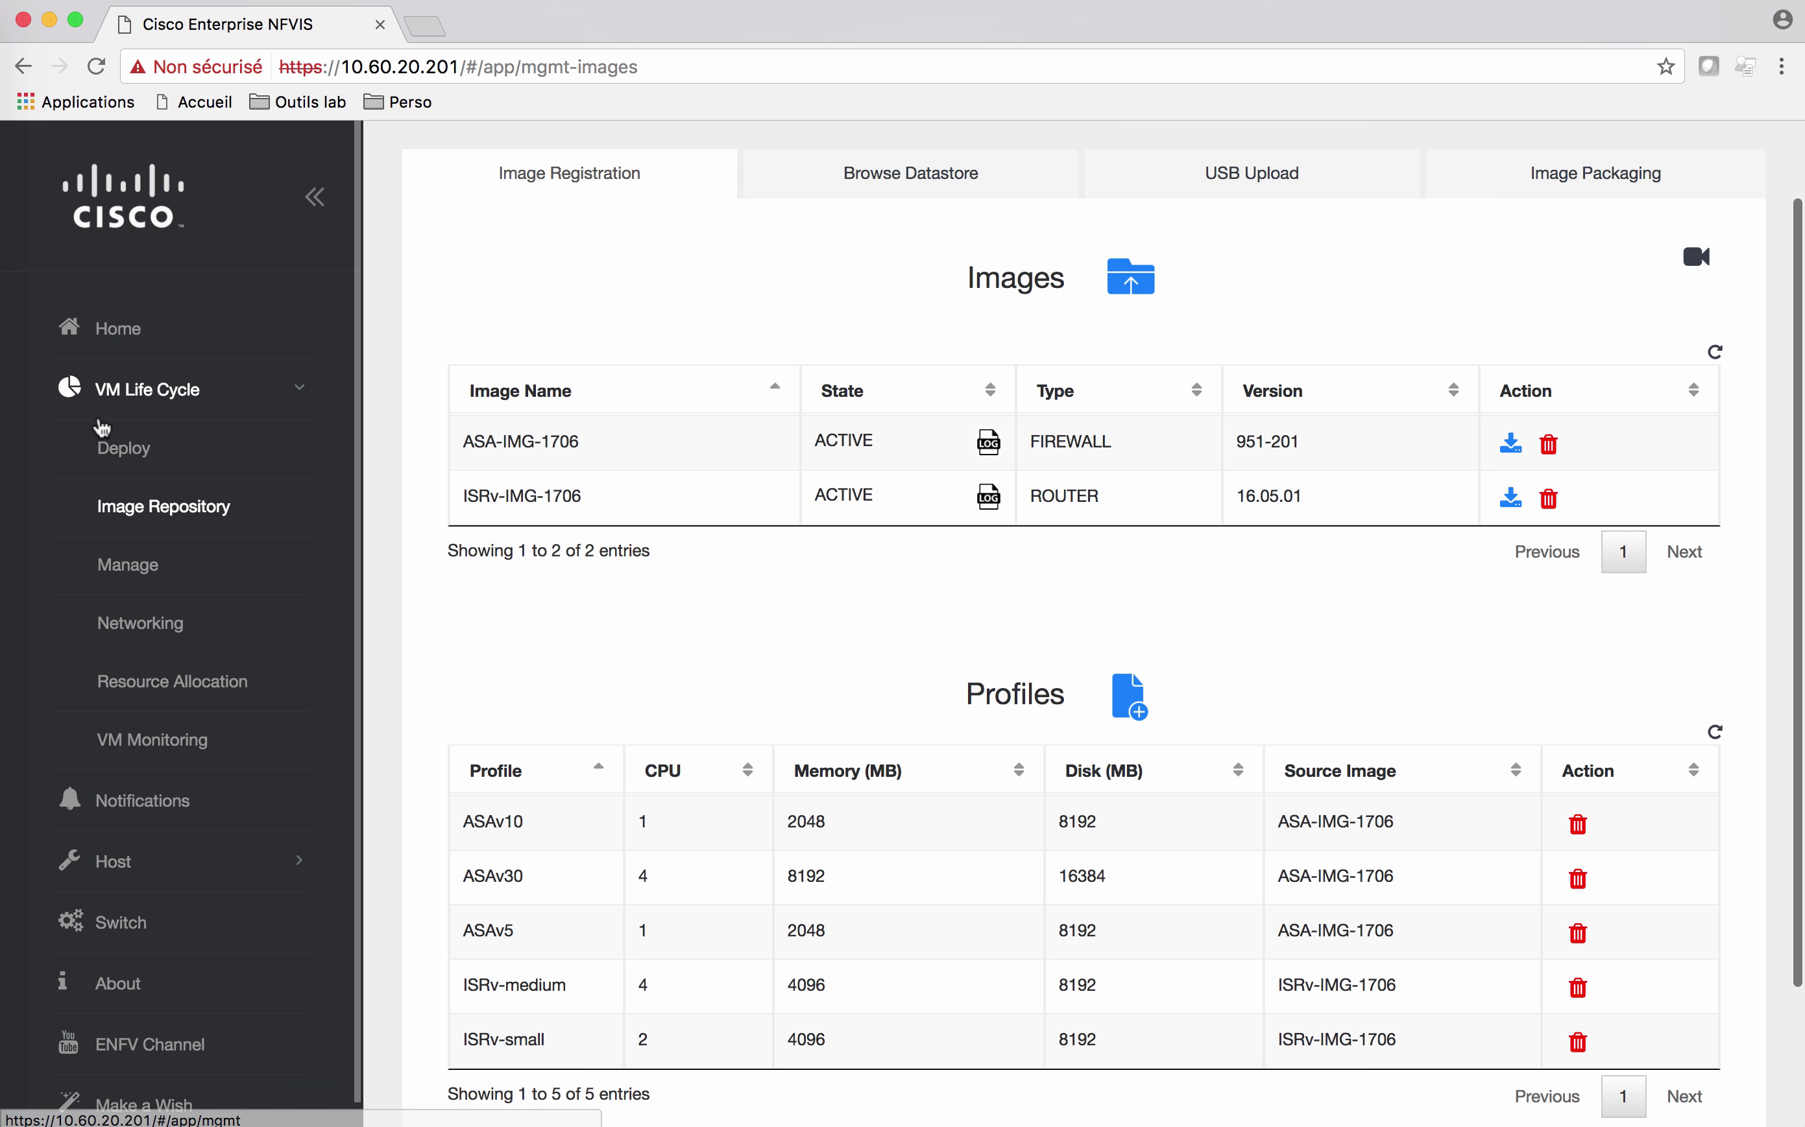
{"action": "left_click", "coordinate": [124, 450]}
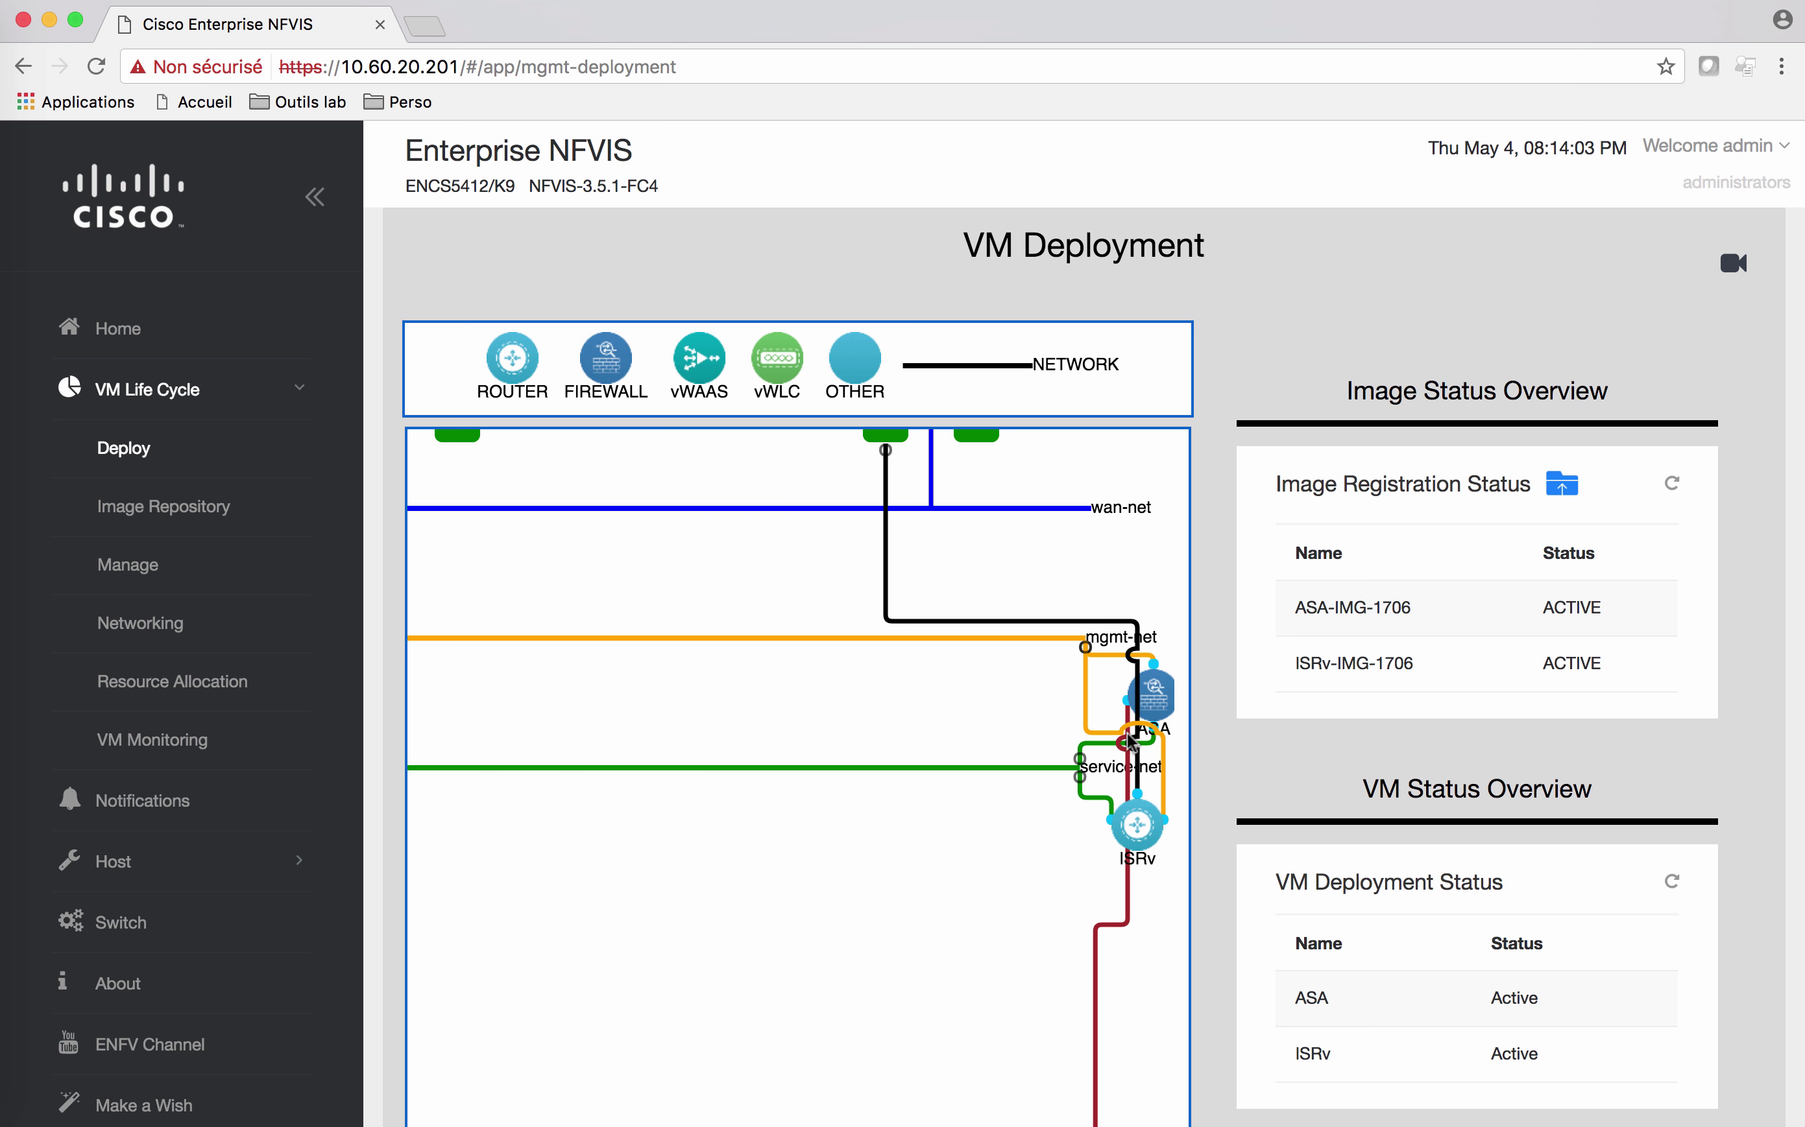
Step: Open the ISRv VM's details from the VM Deployment topology and launch its vnc_auto.html console tab
{"action": "scroll", "coordinate": [1121, 913], "scroll_direction": "down", "scroll_amount": 5}
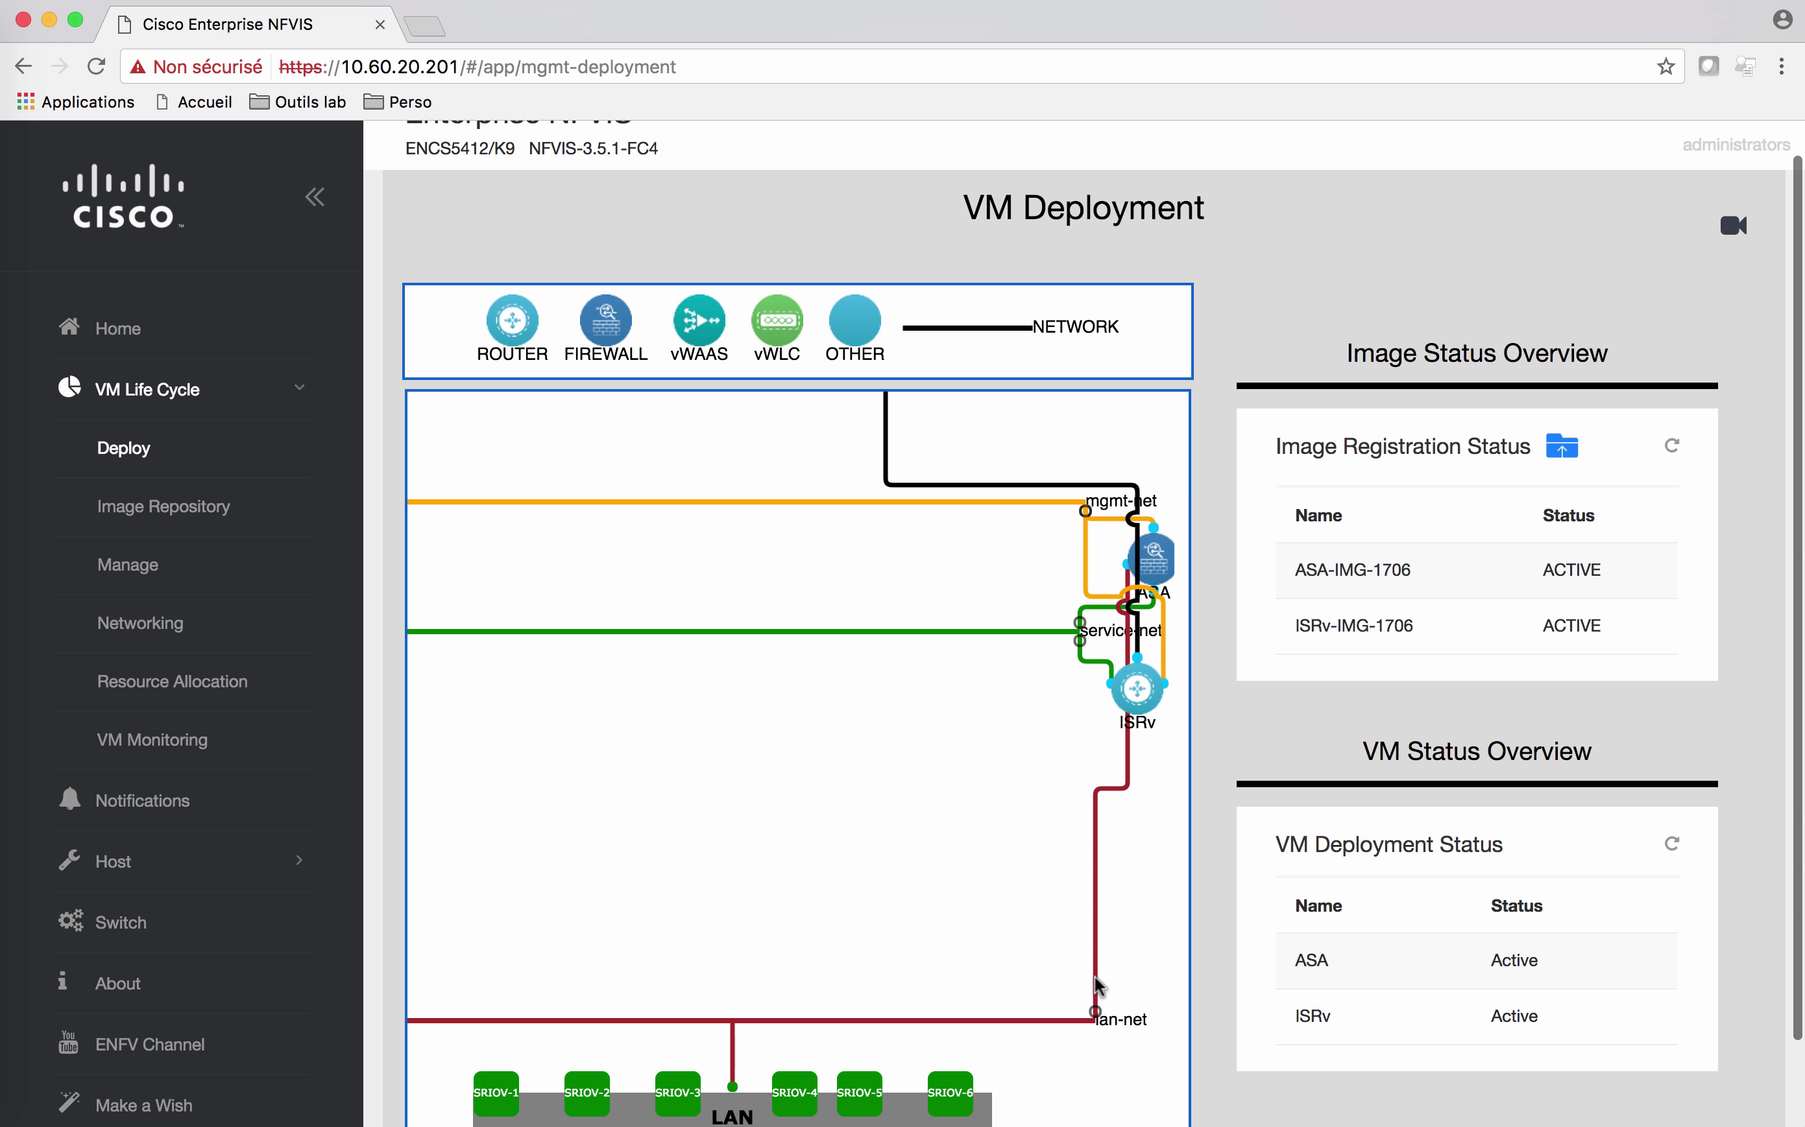
{"action": "left_click", "coordinate": [1135, 697]}
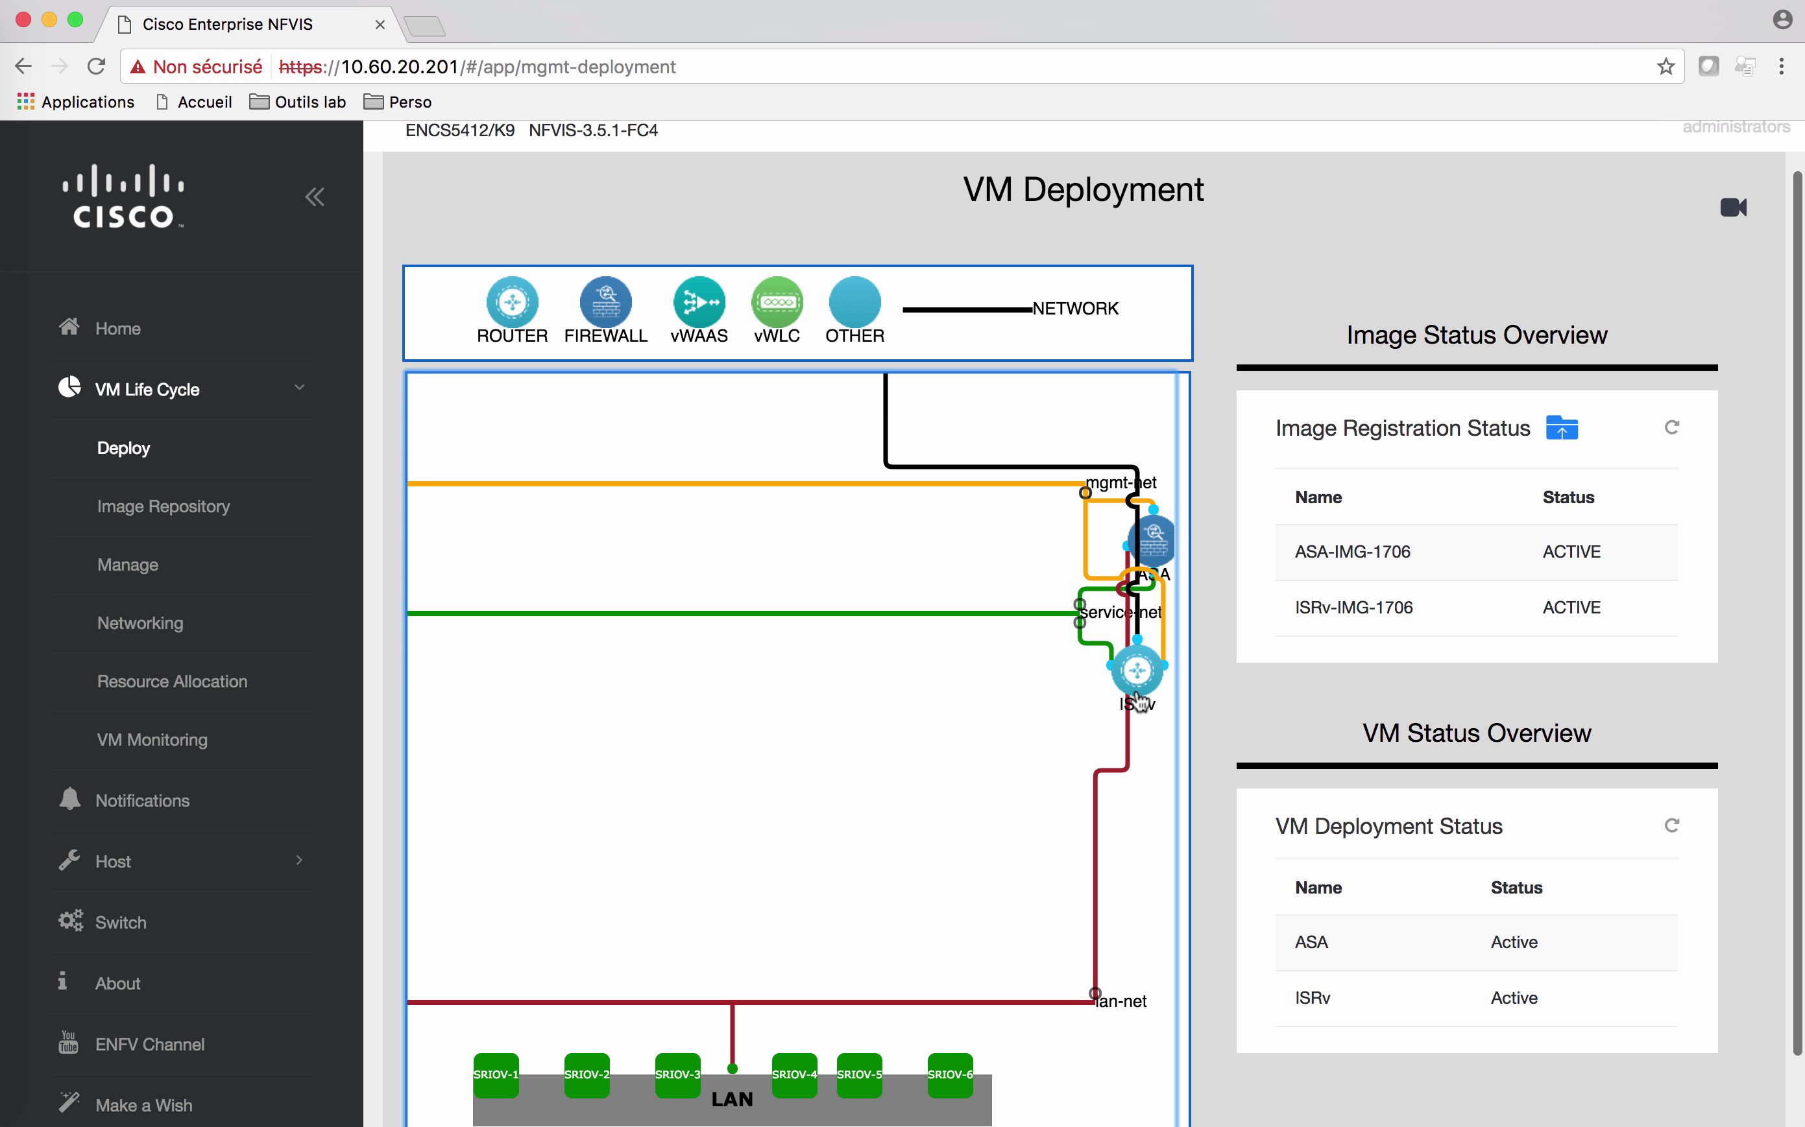
{"action": "double_click", "coordinate": [1136, 690]}
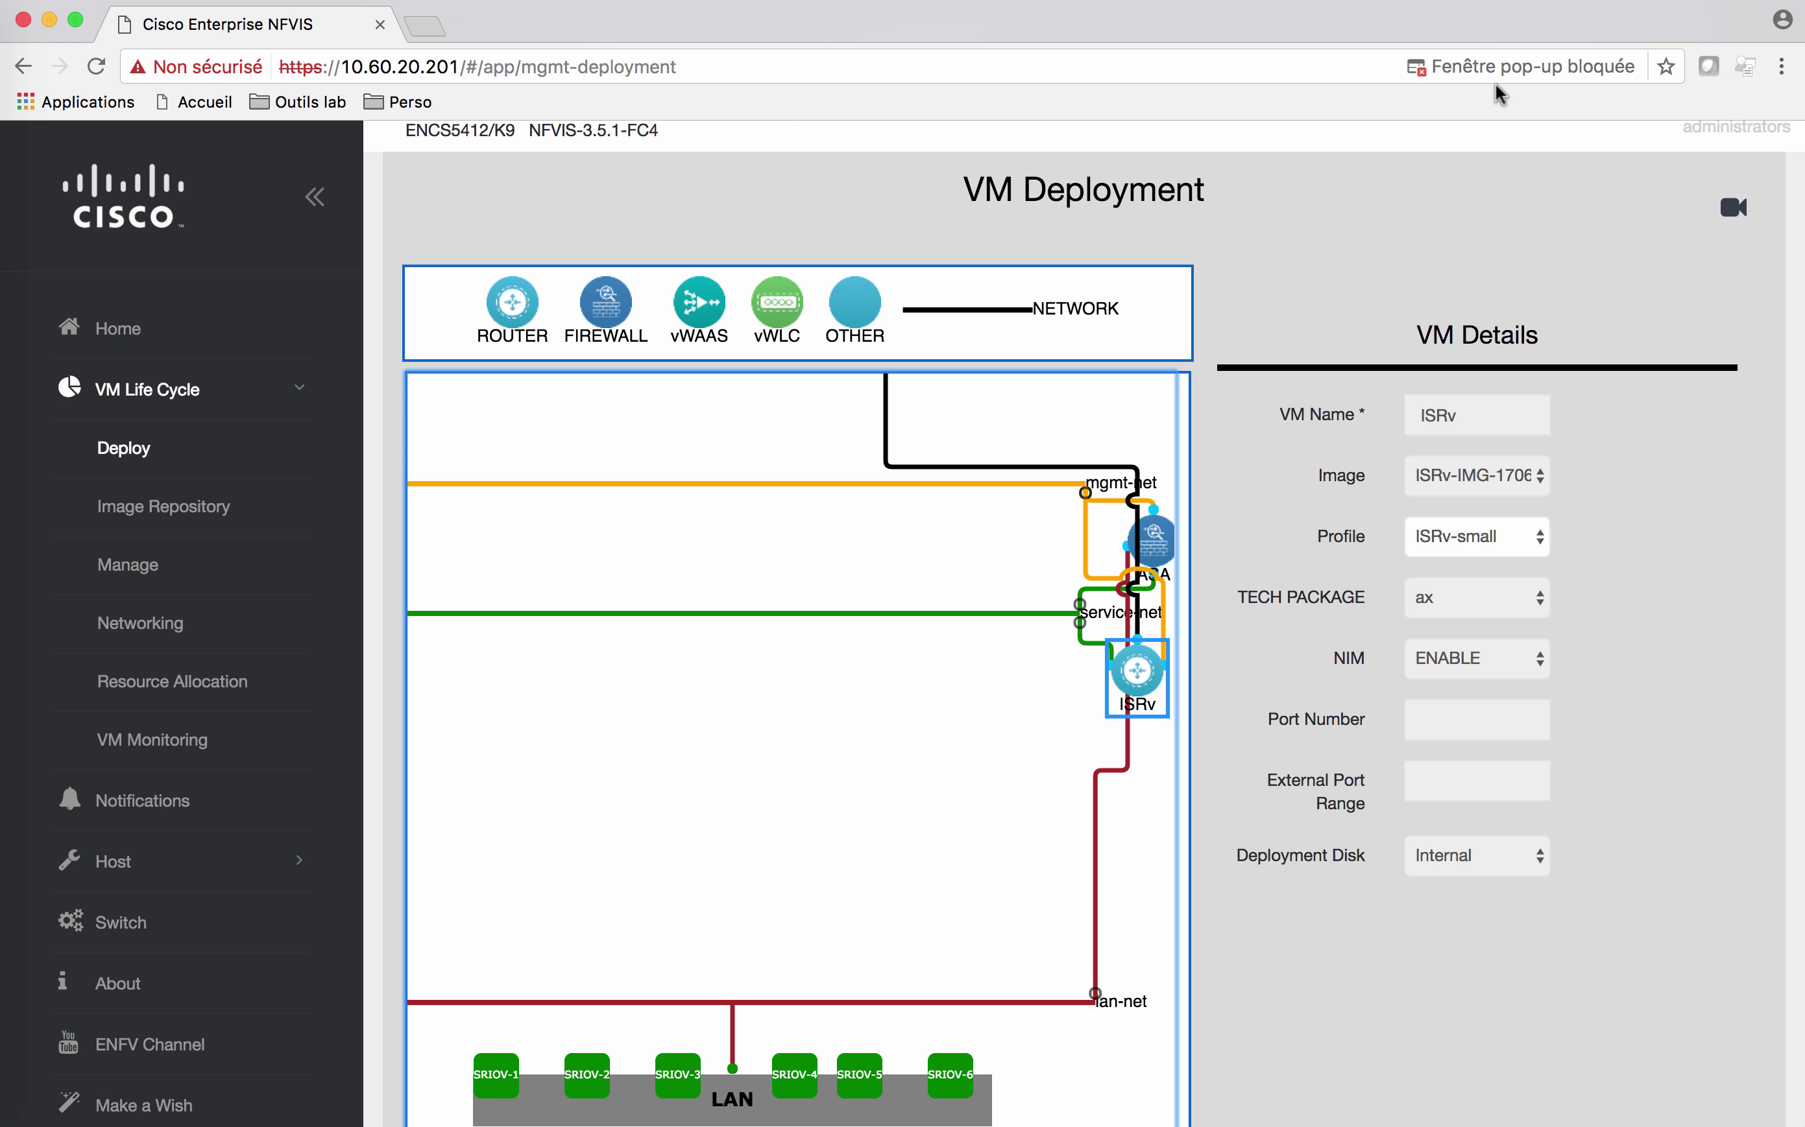
{"action": "left_click", "coordinate": [1497, 73]}
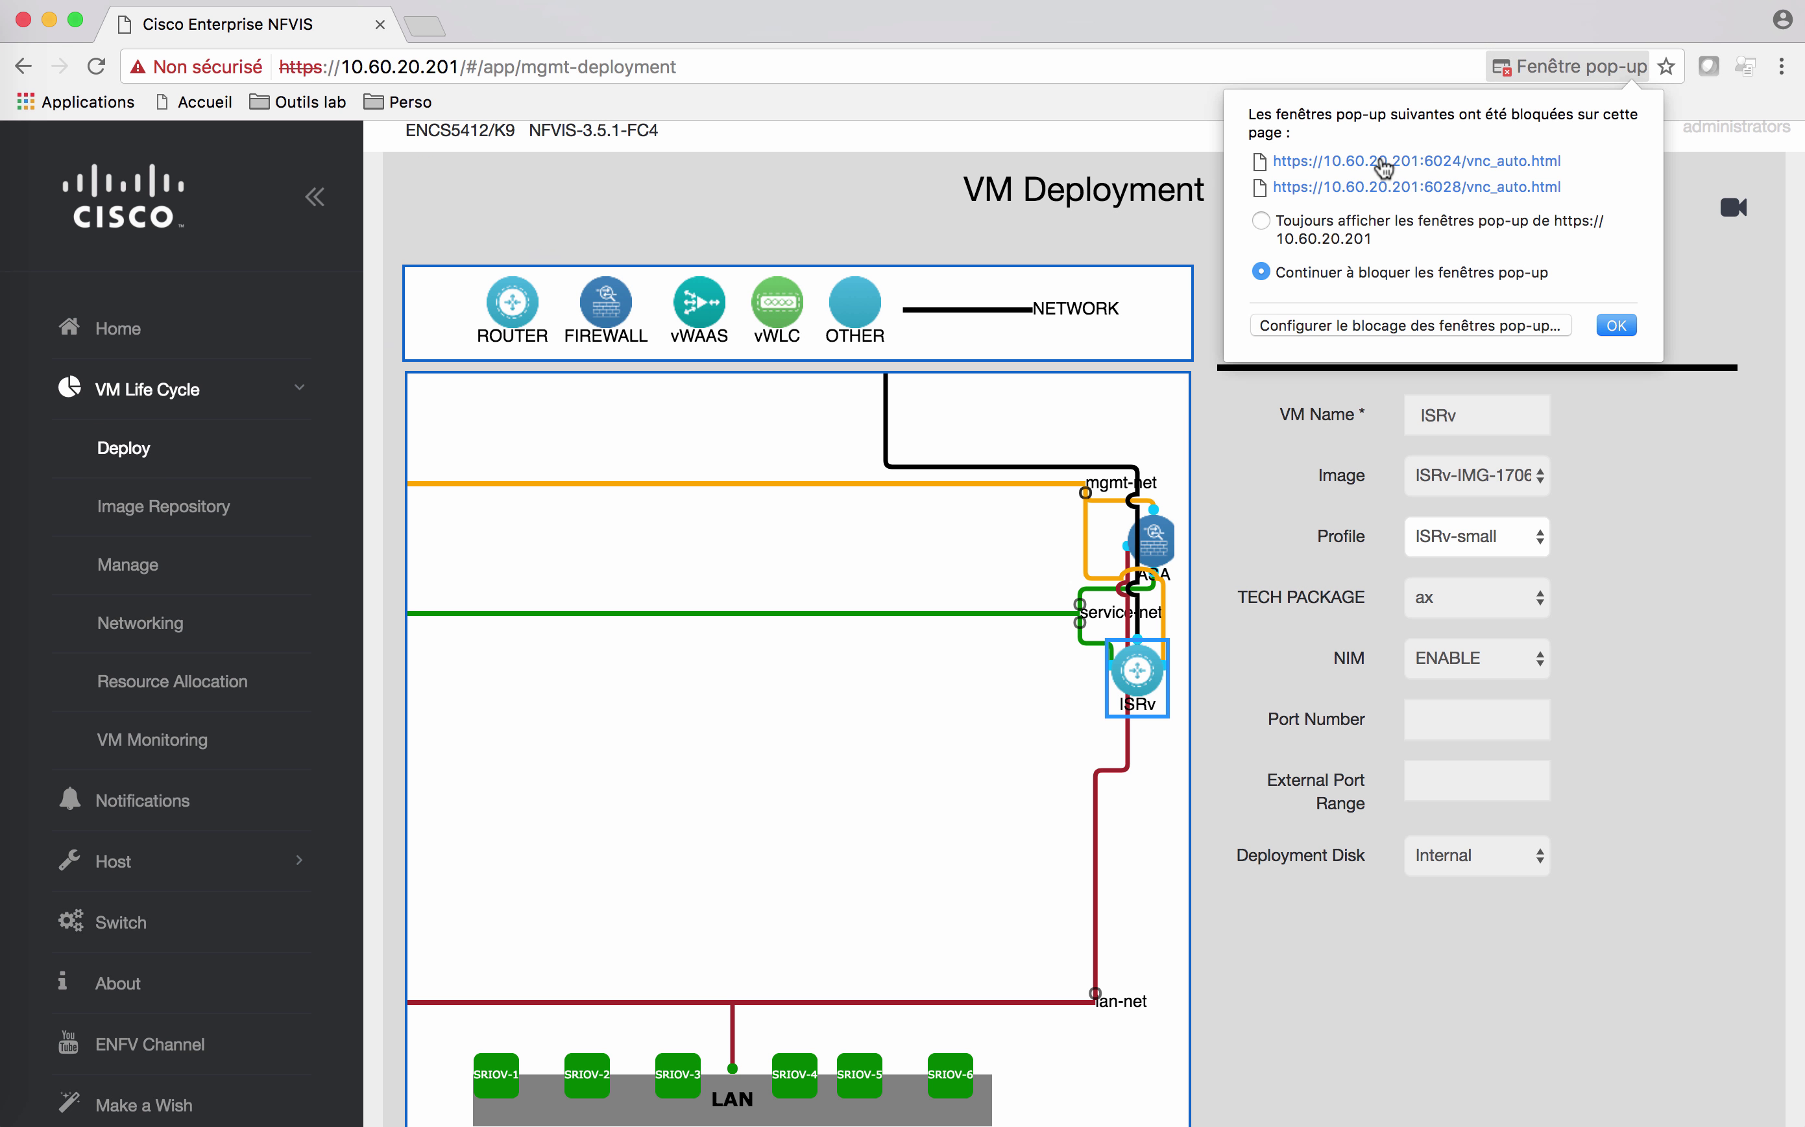
{"action": "left_click", "coordinate": [1376, 164]}
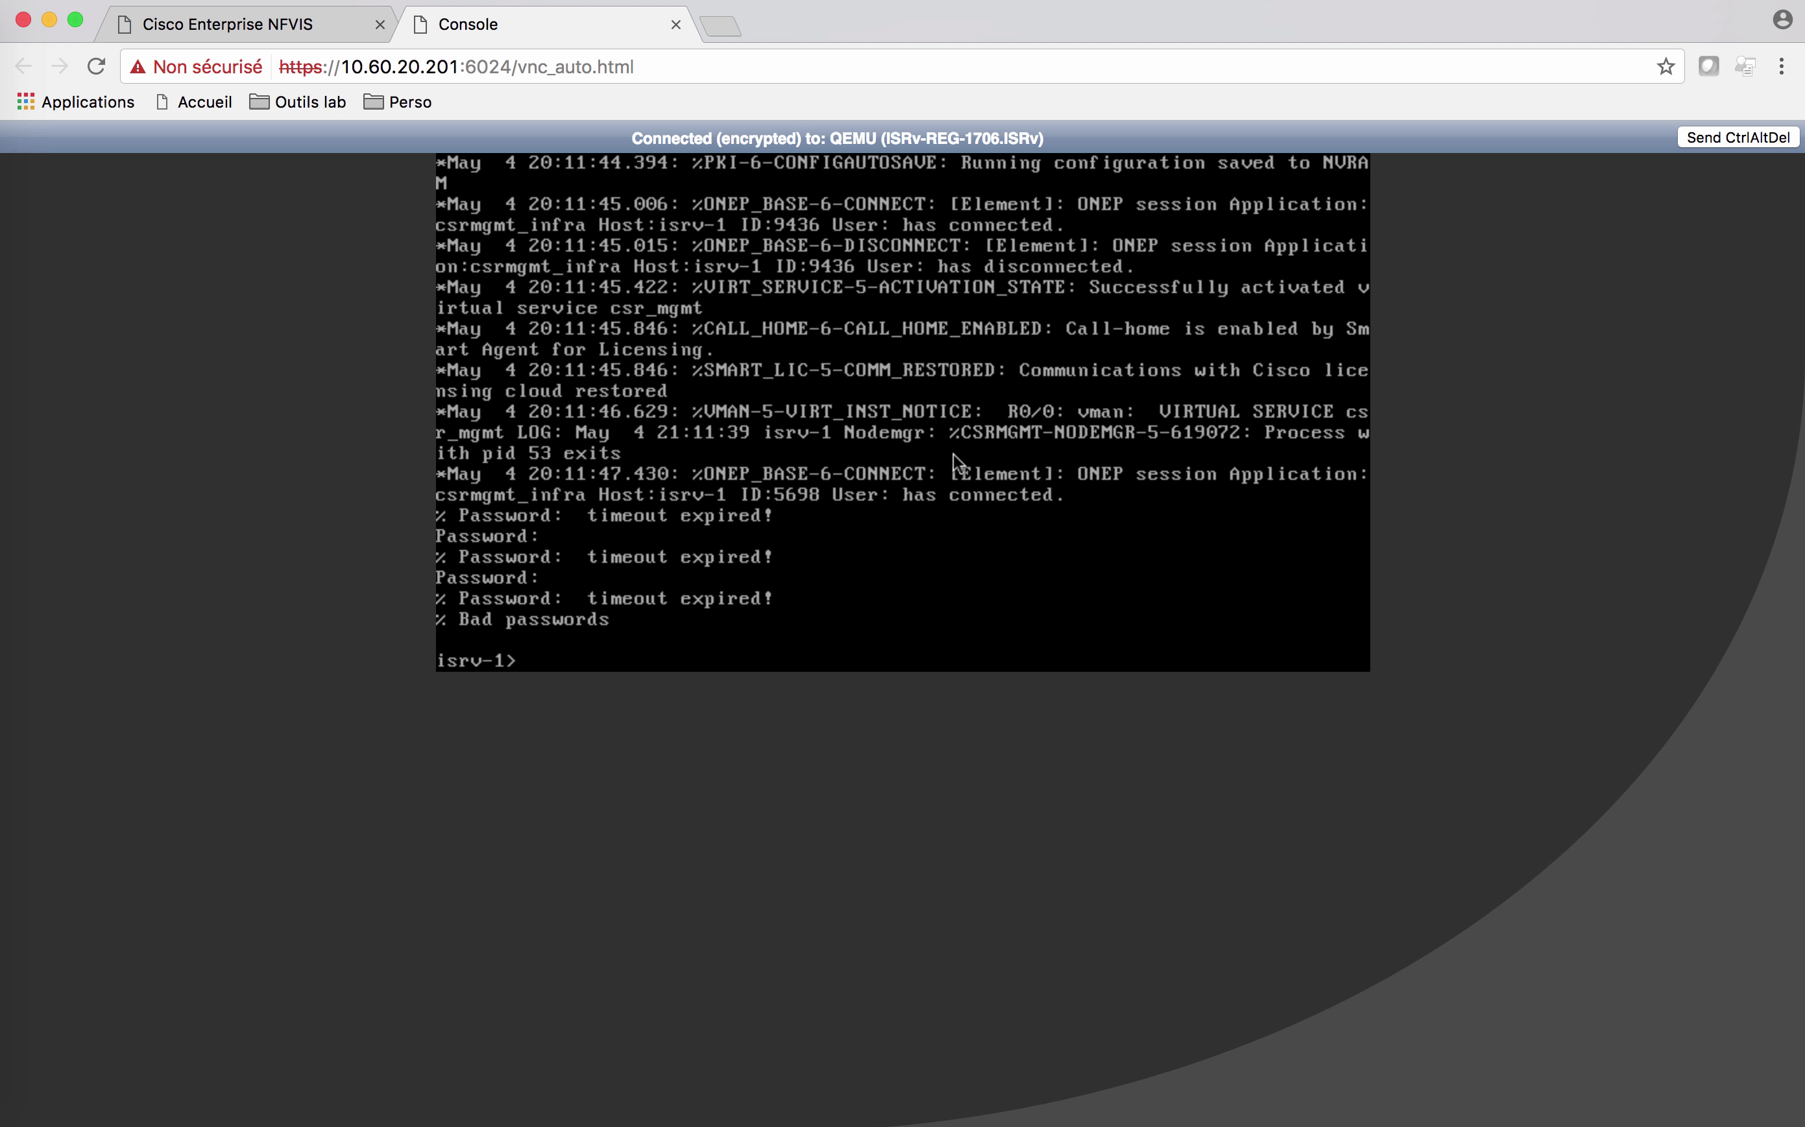
Step: Enter 'en' and the enable password on the ISRv console to reach the isrv-1# prompt
{"action": "key", "text": "Return"}
{"action": "key", "text": "Return"}
{"action": "type", "text": "en"}
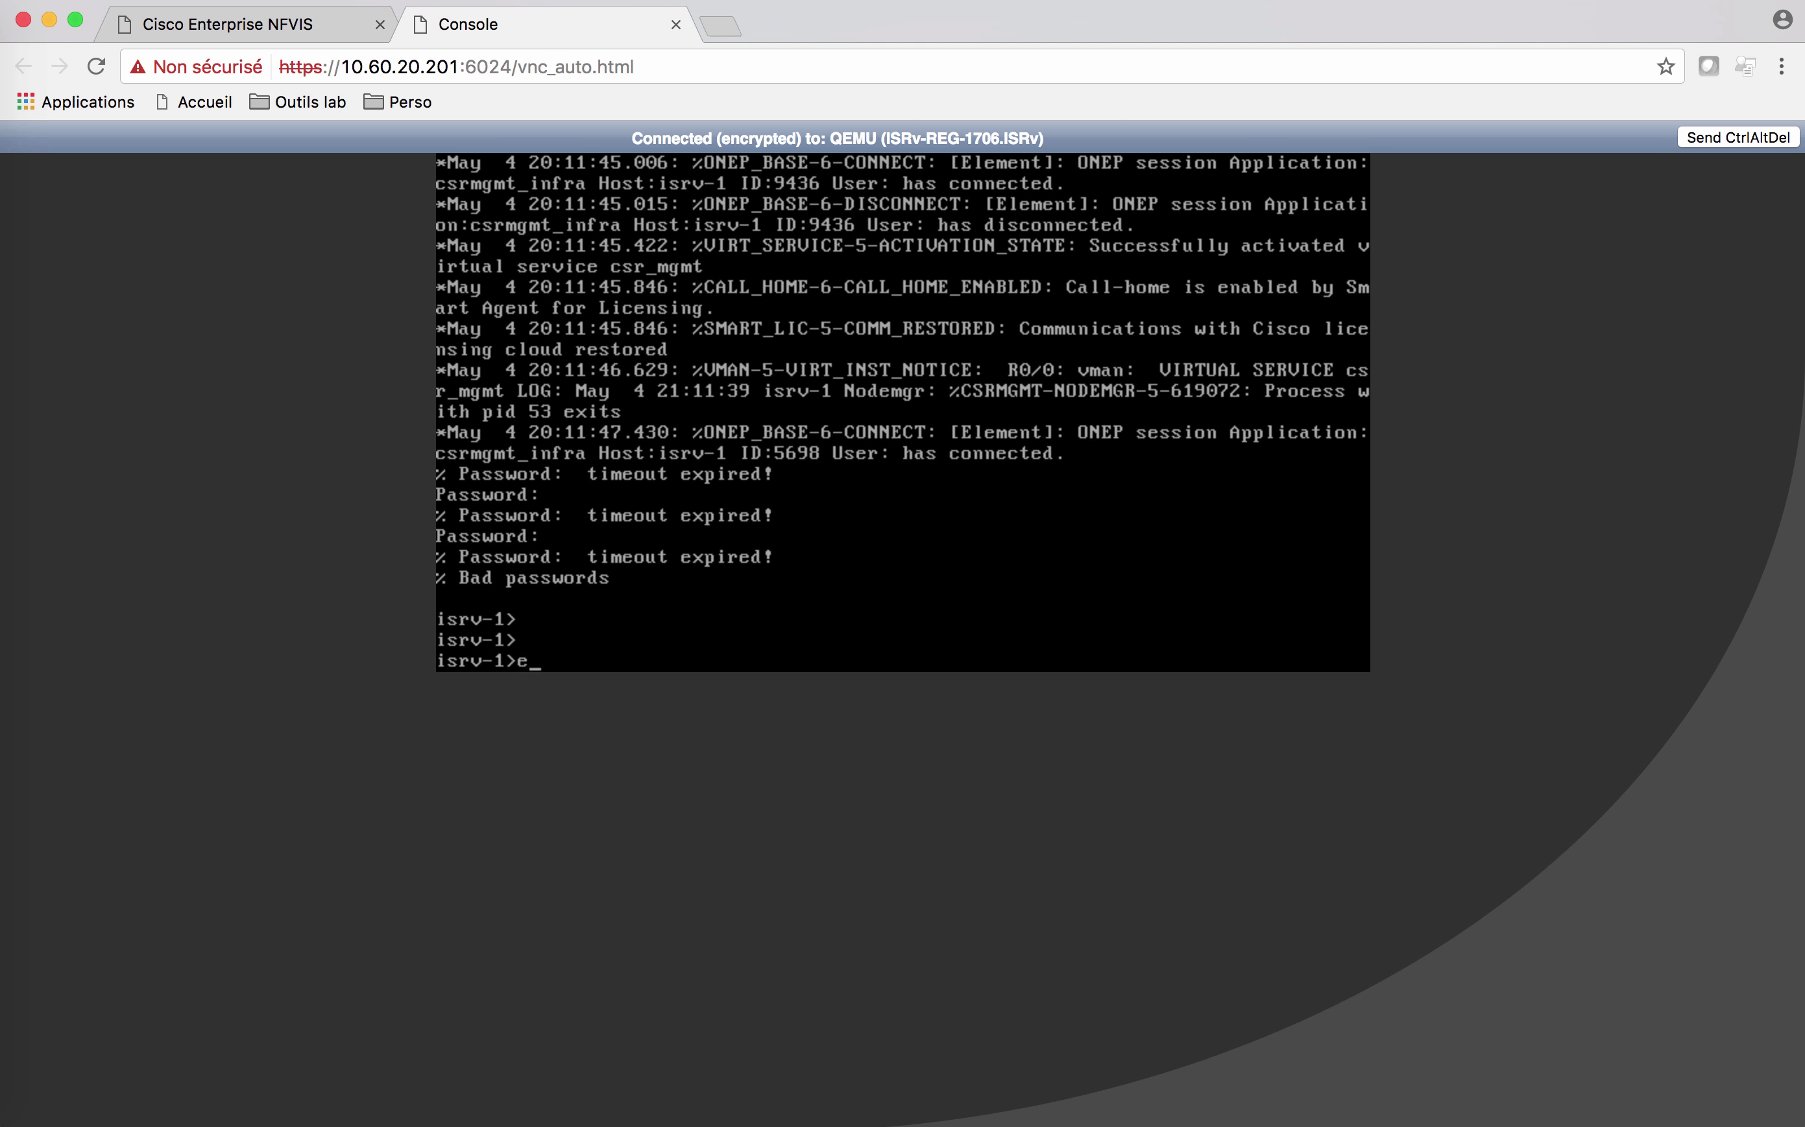
{"action": "key", "text": "Return"}
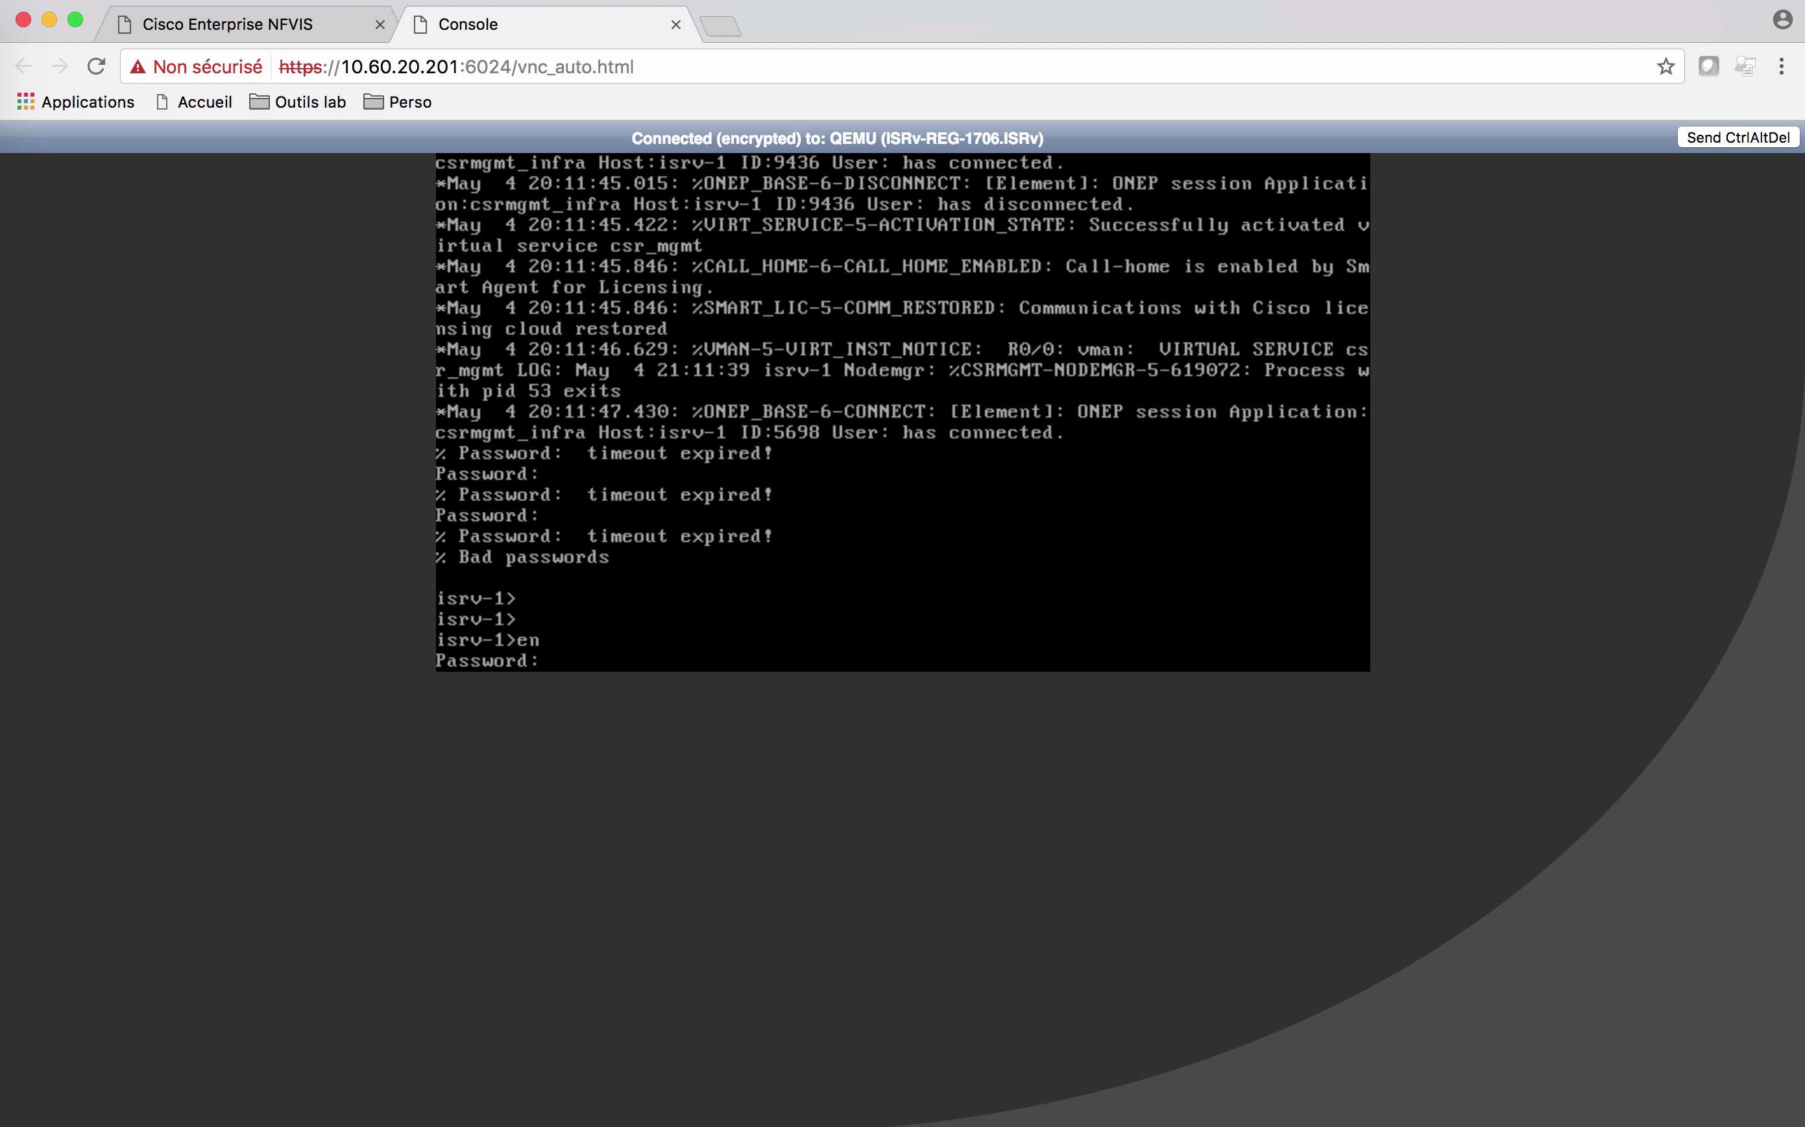
{"action": "key", "text": "Return"}
{"action": "key", "text": "Return"}
{"action": "key", "text": "Return"}
{"action": "key", "text": "Return"}
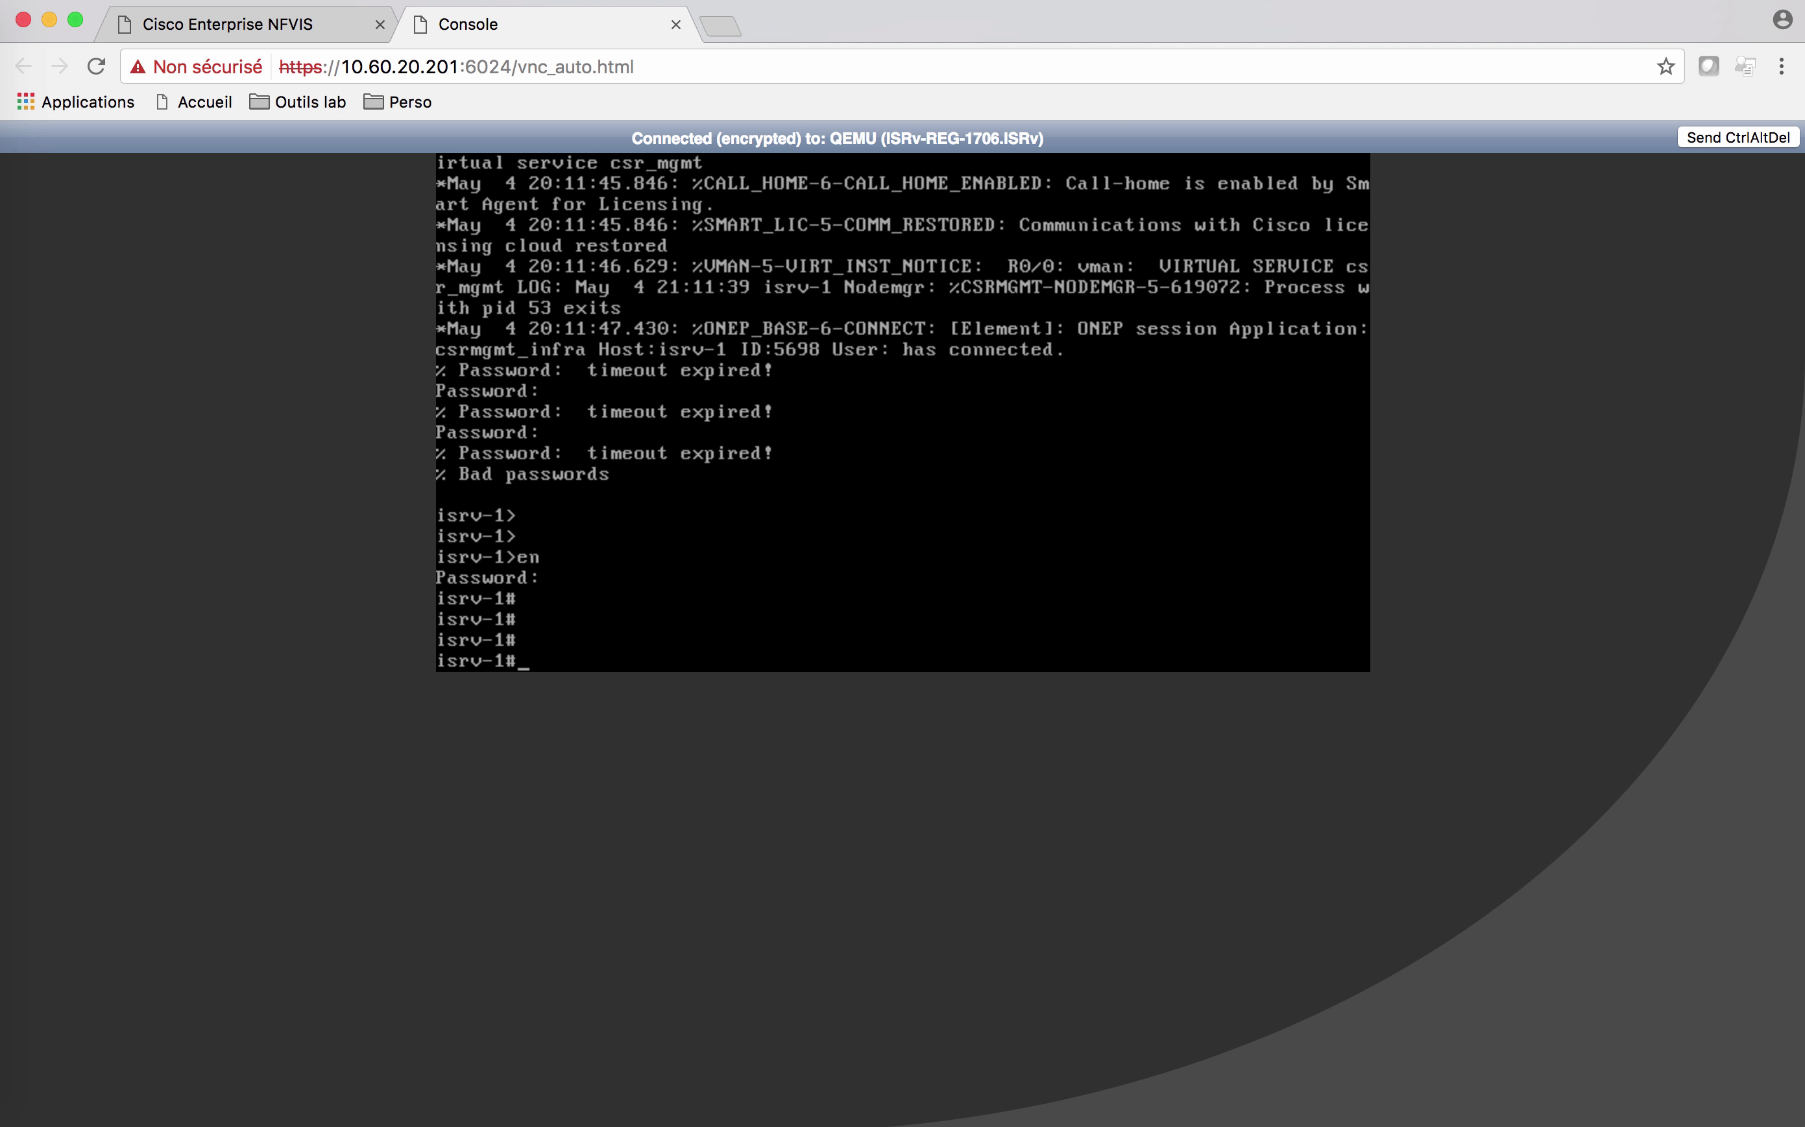